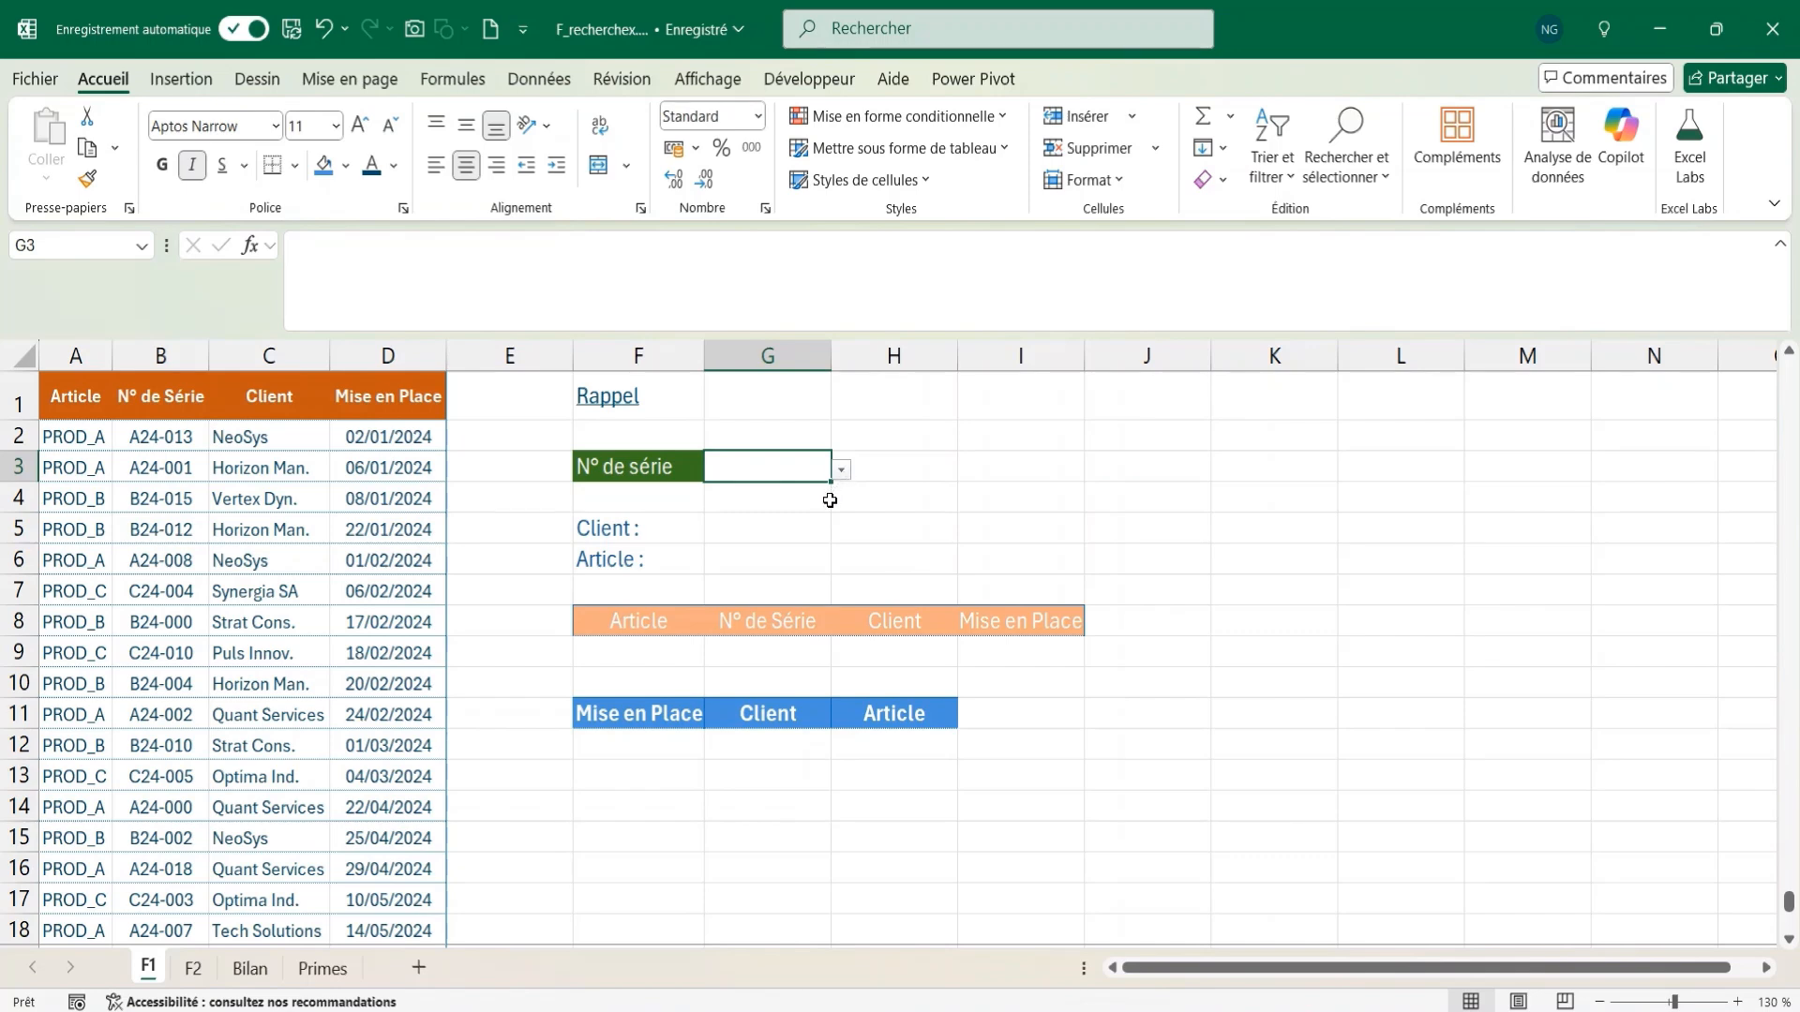
click(841, 472)
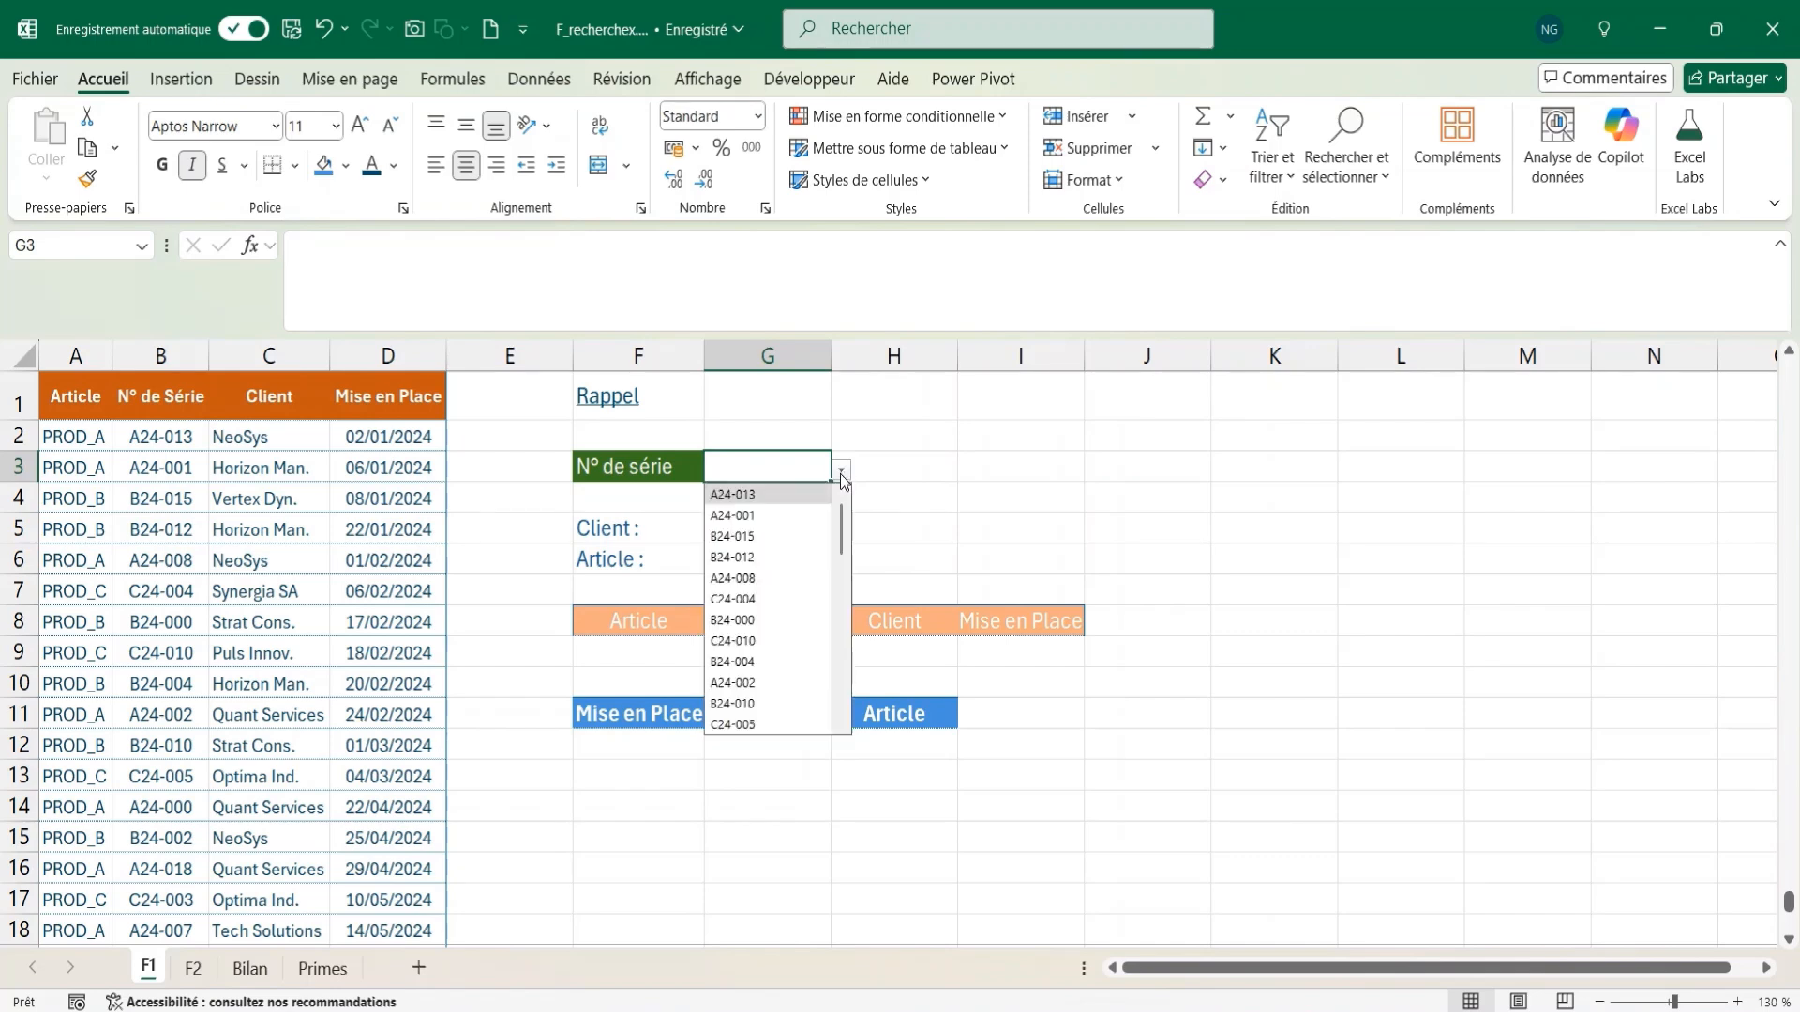
click(841, 474)
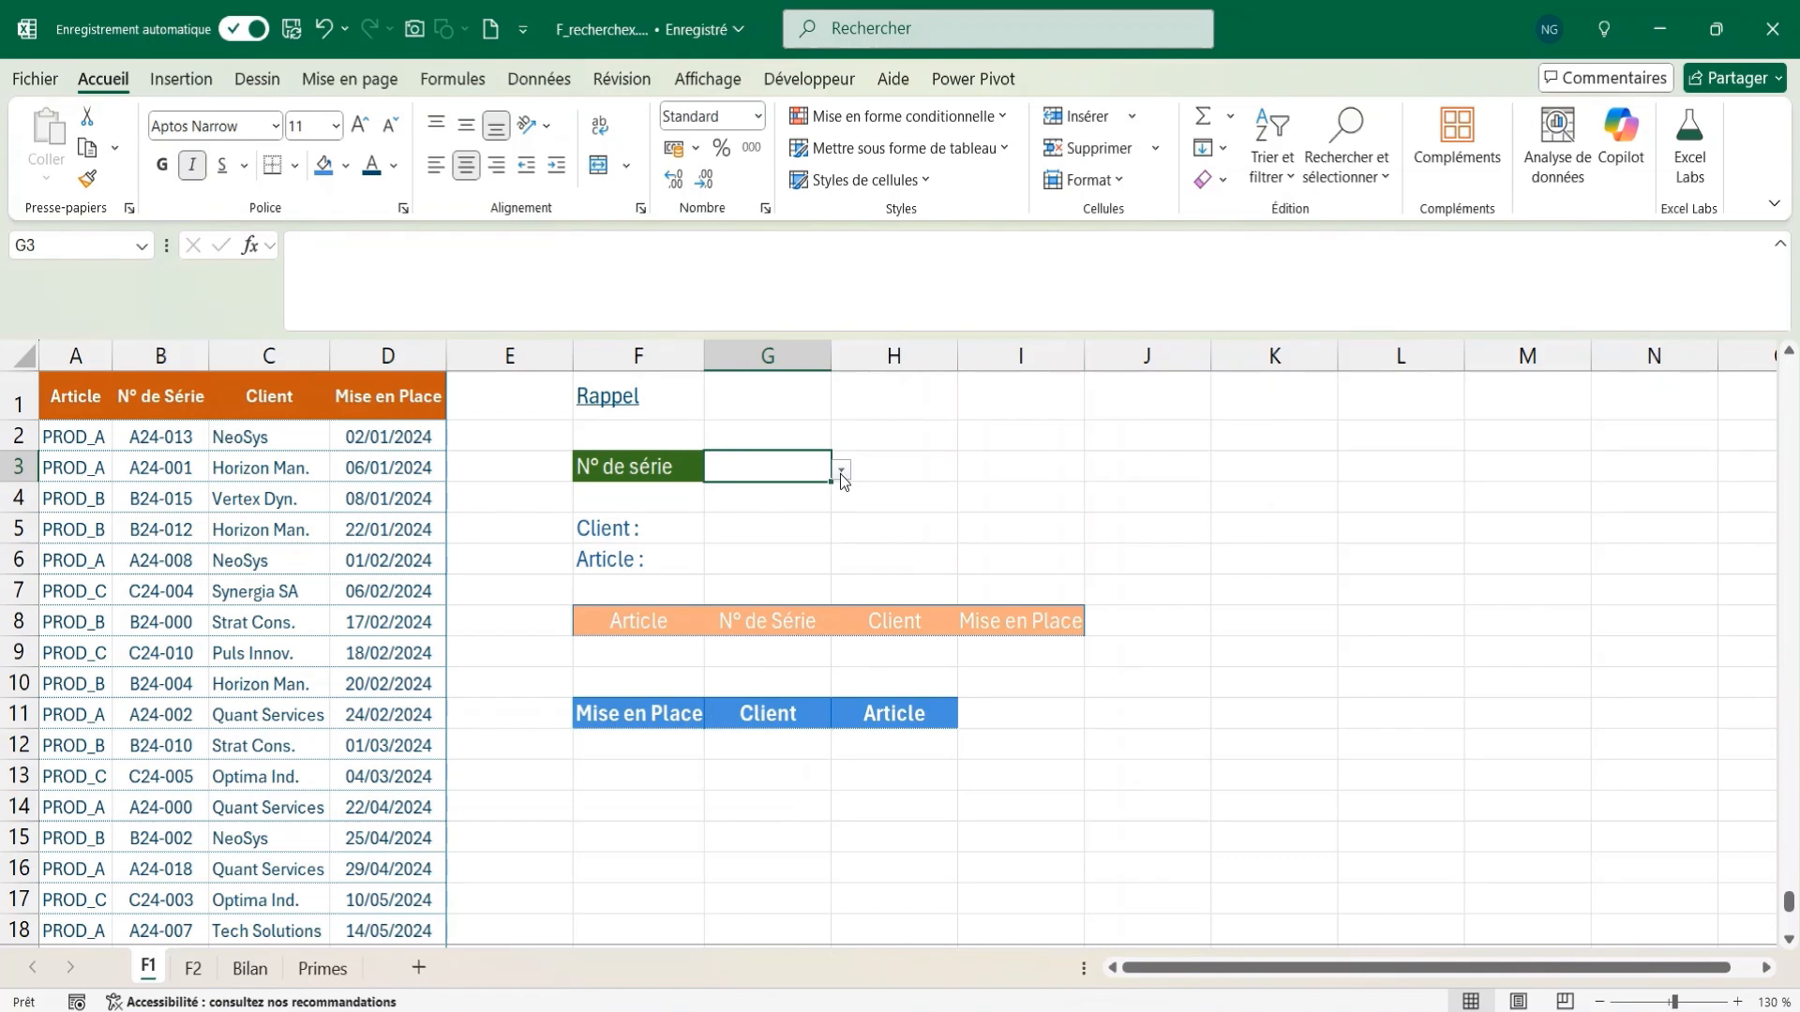
- Start a RECHERCHEX formula in the Client result cell G5 with G3 as the lookup value
click(749, 532)
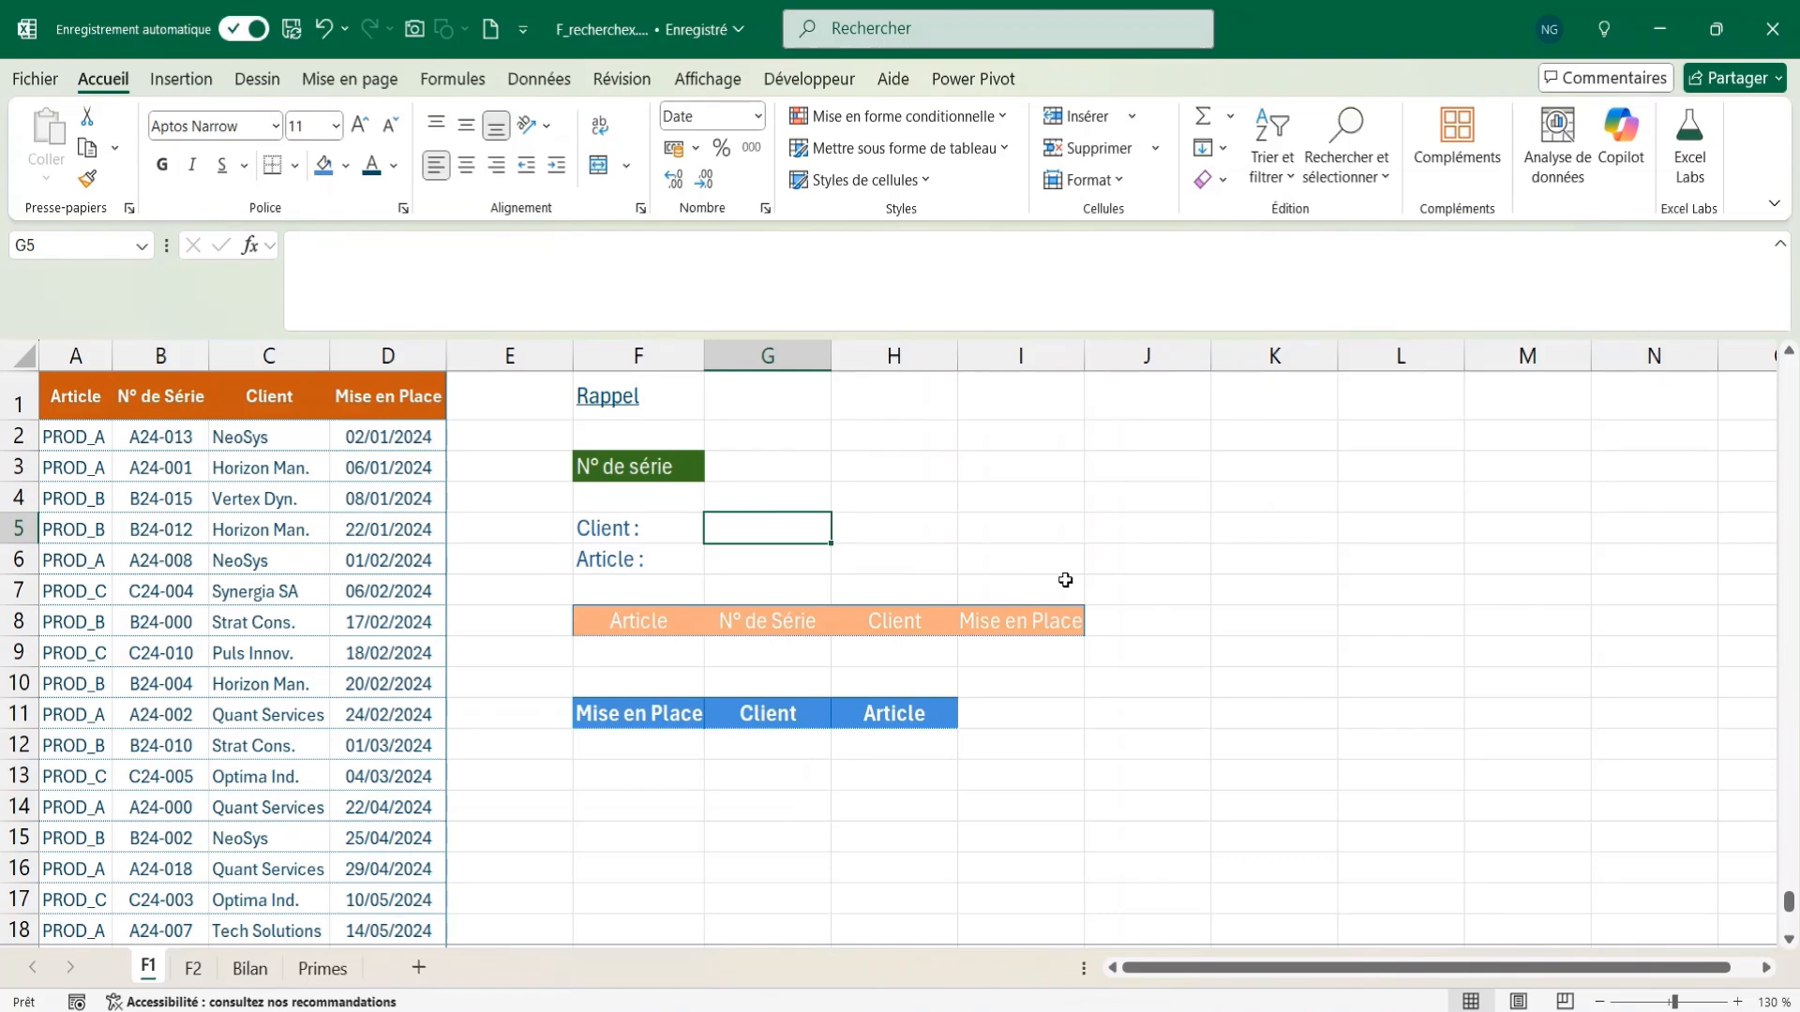
text(=rech)
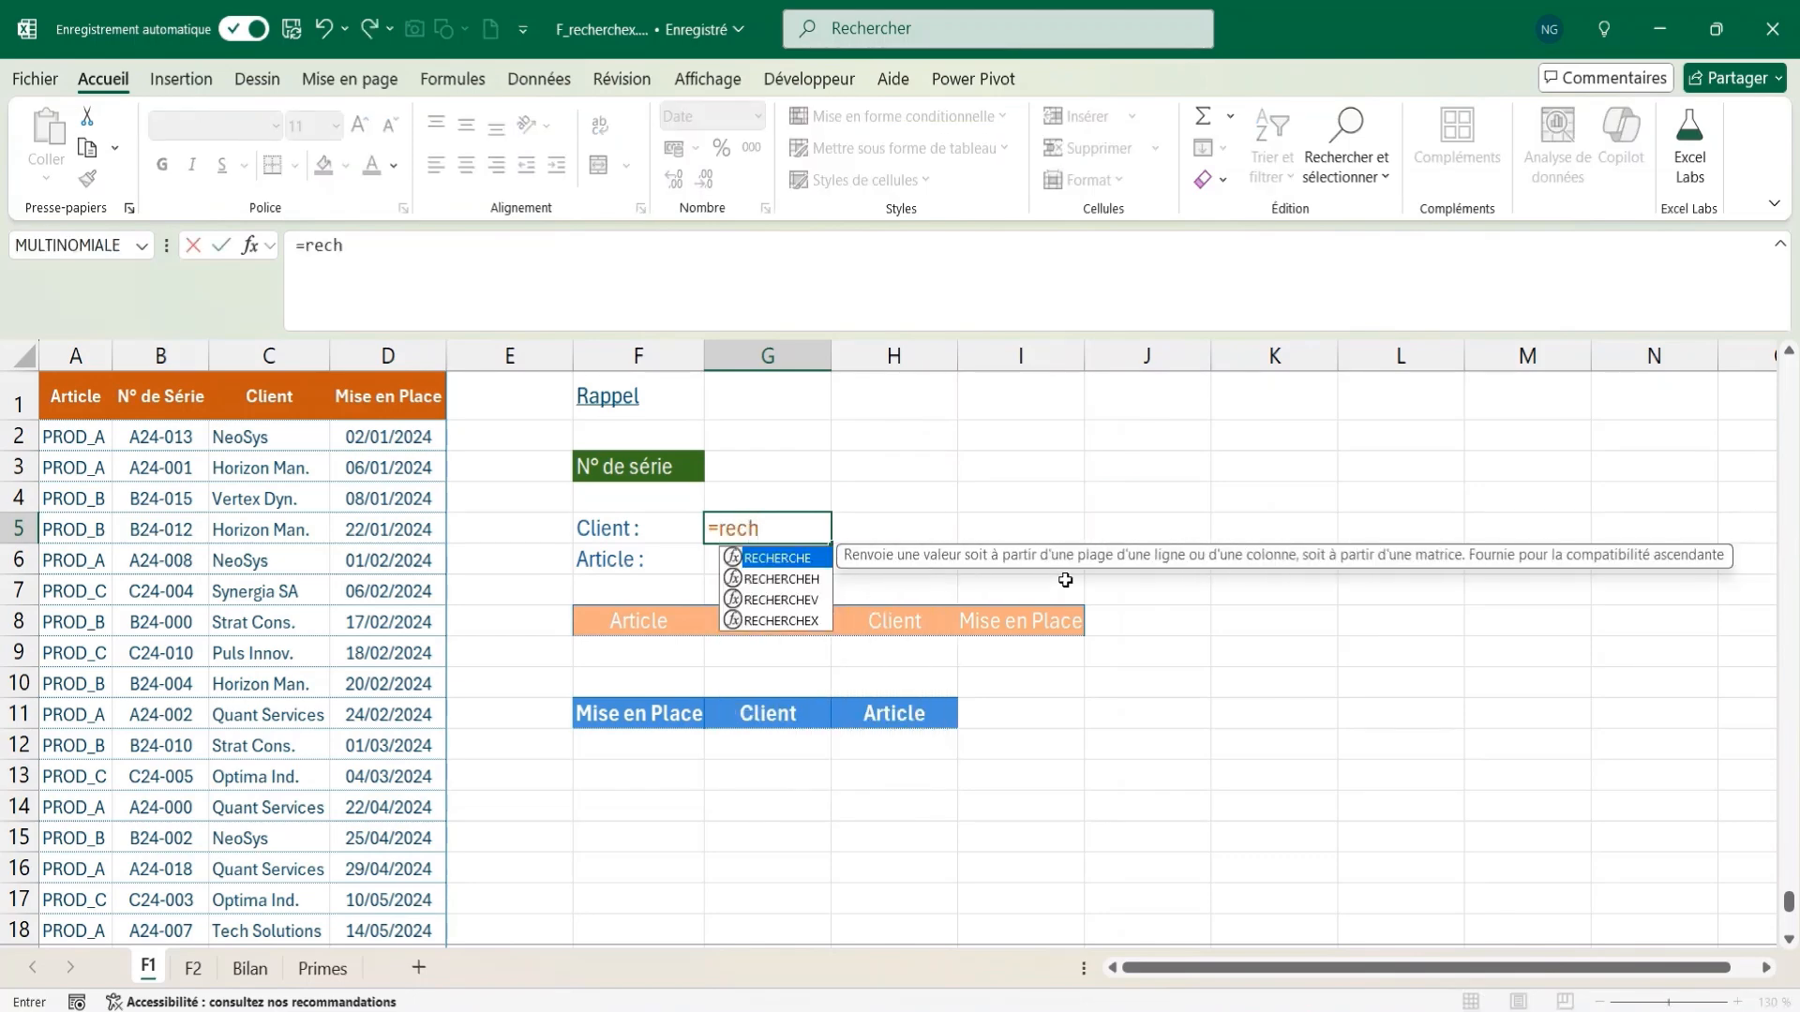
key(Down)
key(Down)
key(Down)
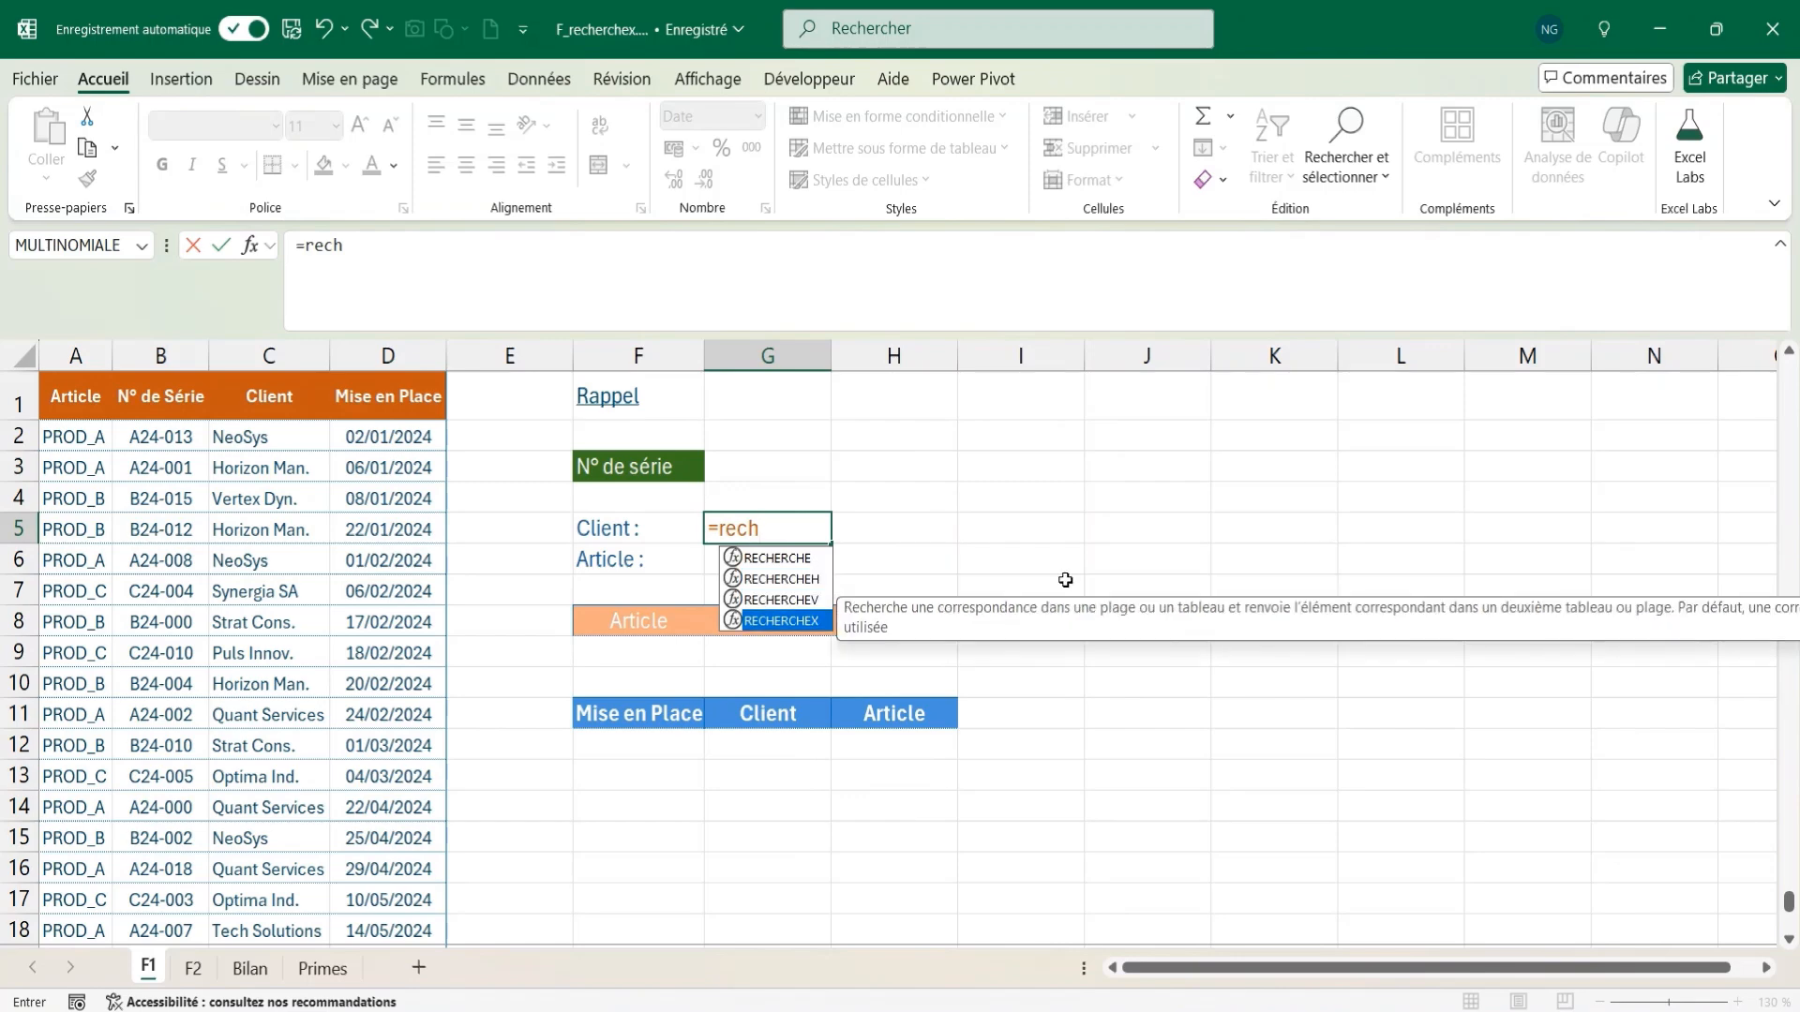
key(Tab)
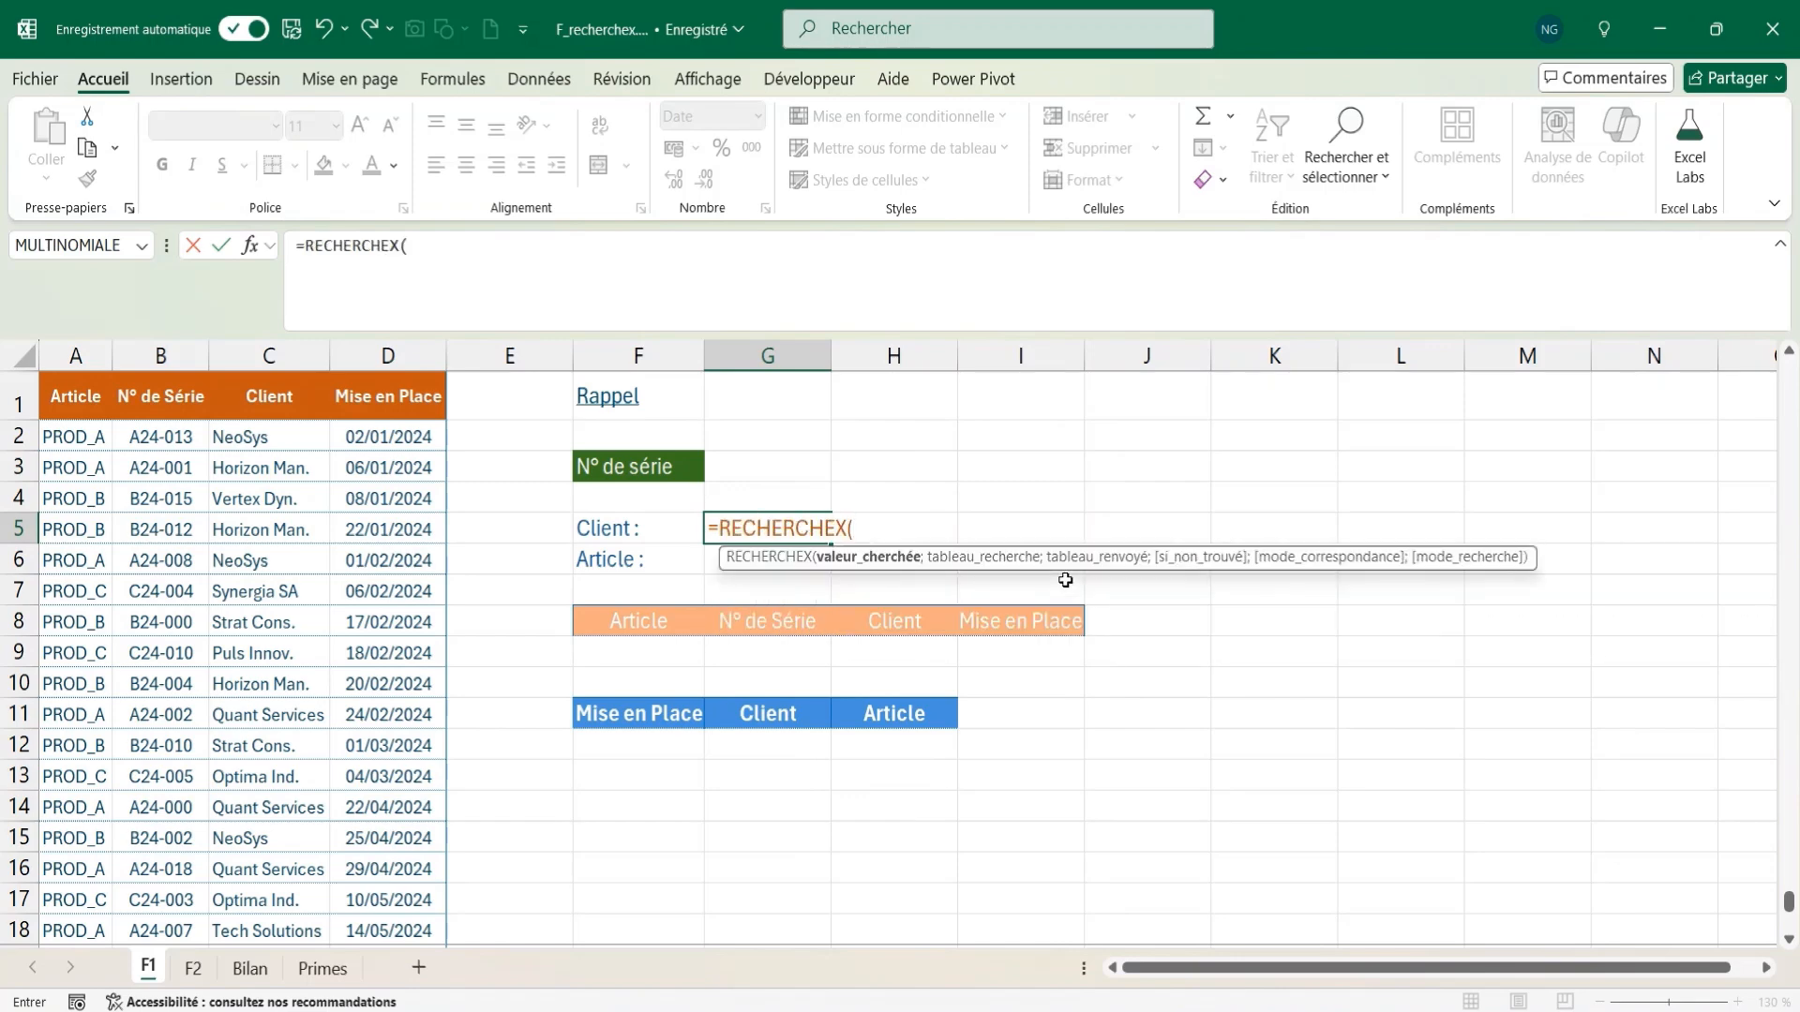
click(756, 465)
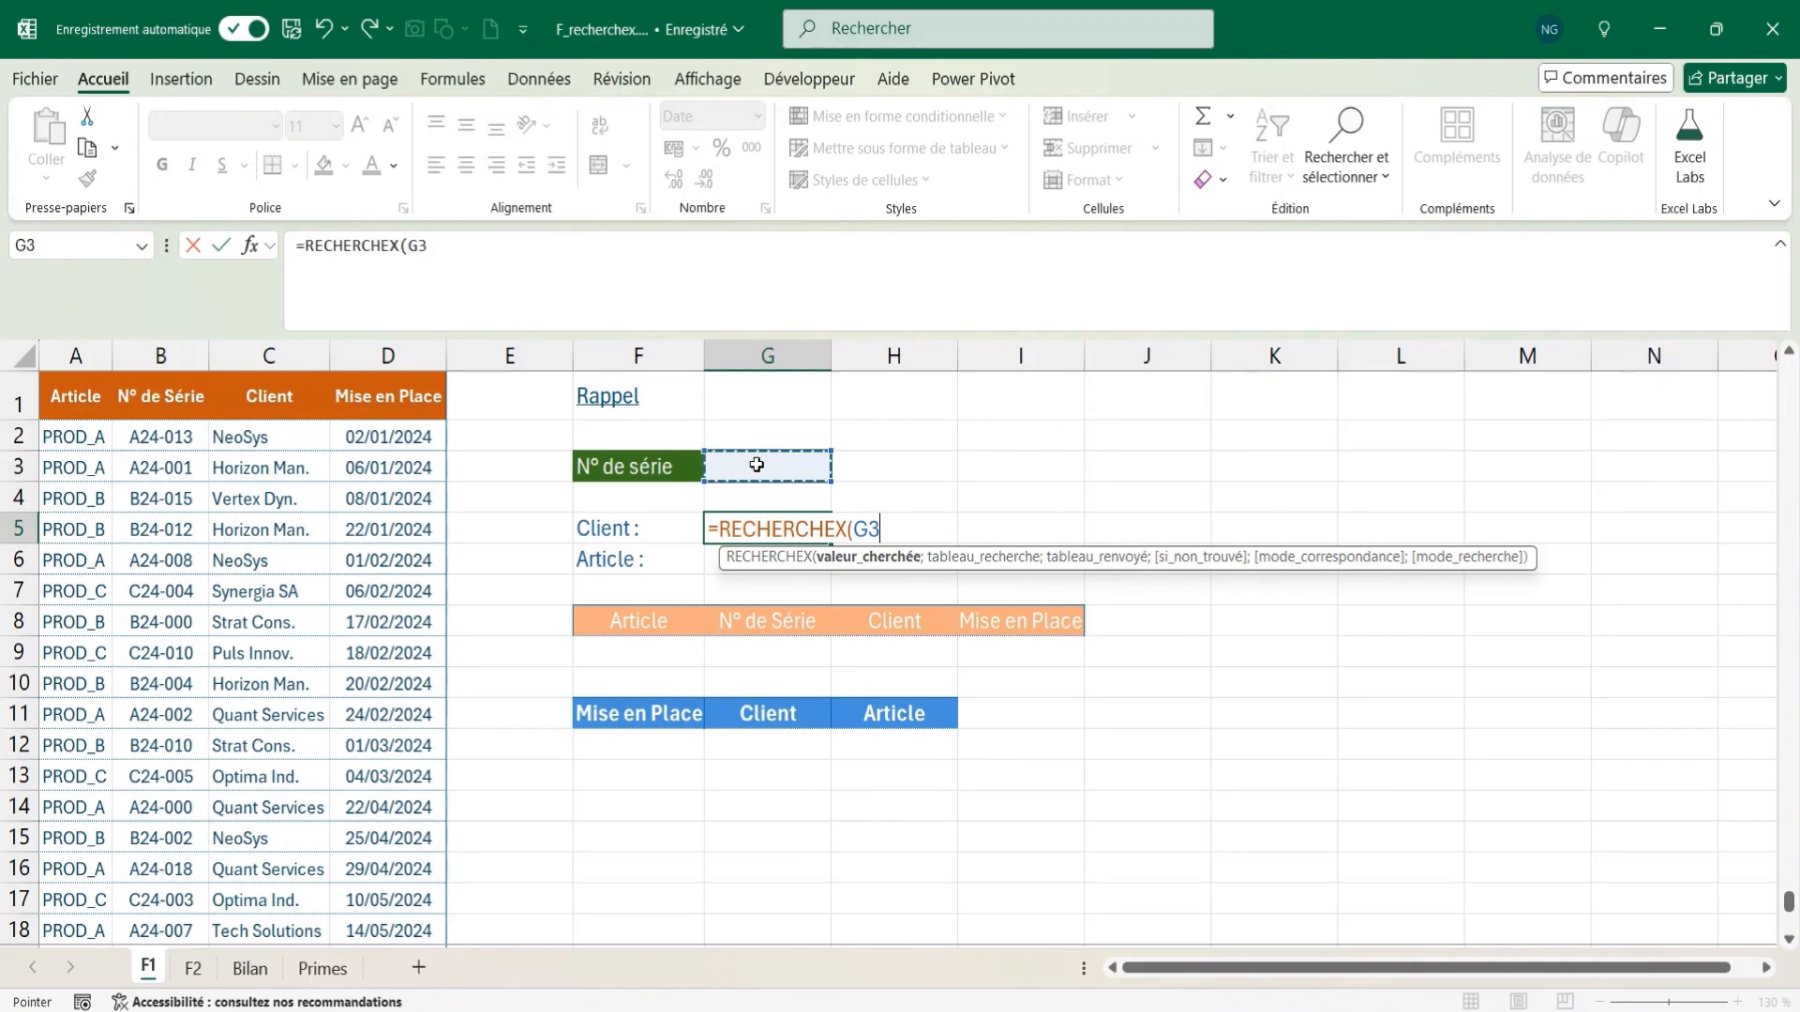
text(;)
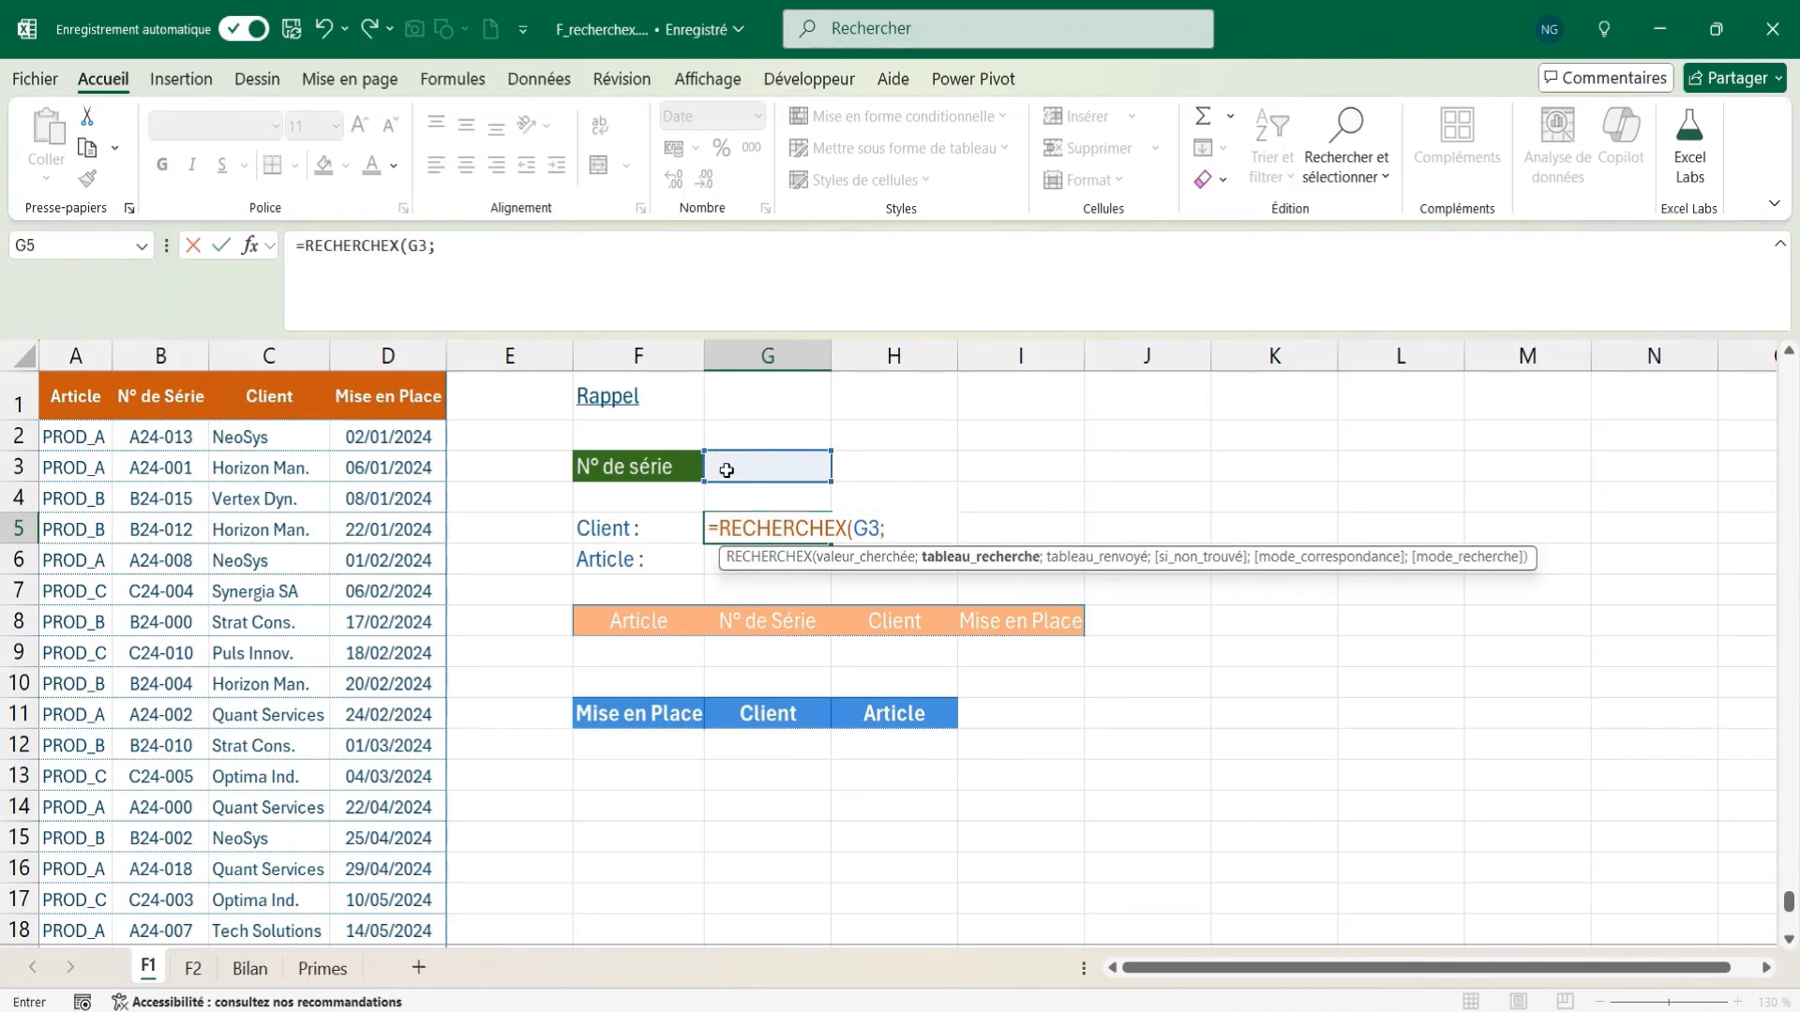
- Complete the formula in G5 with lookup range B2:B51 and return range C2:C51
click(157, 434)
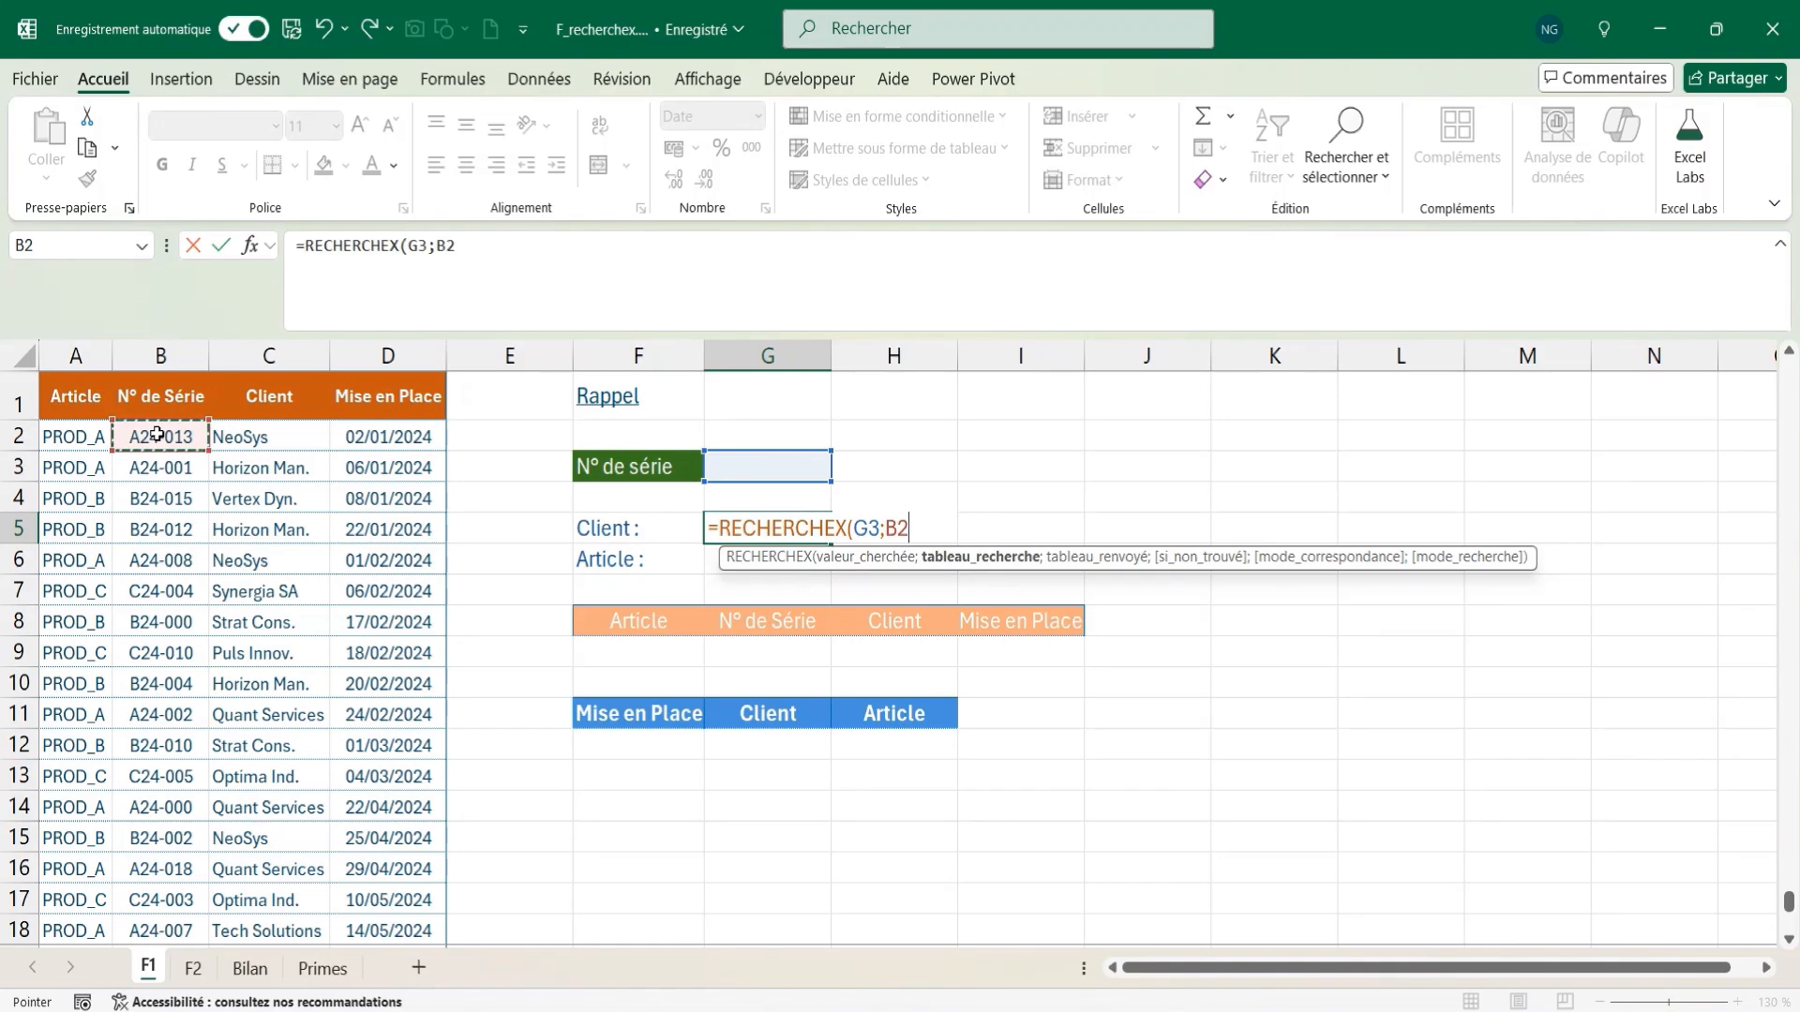
key(ctrl+shift+Down)
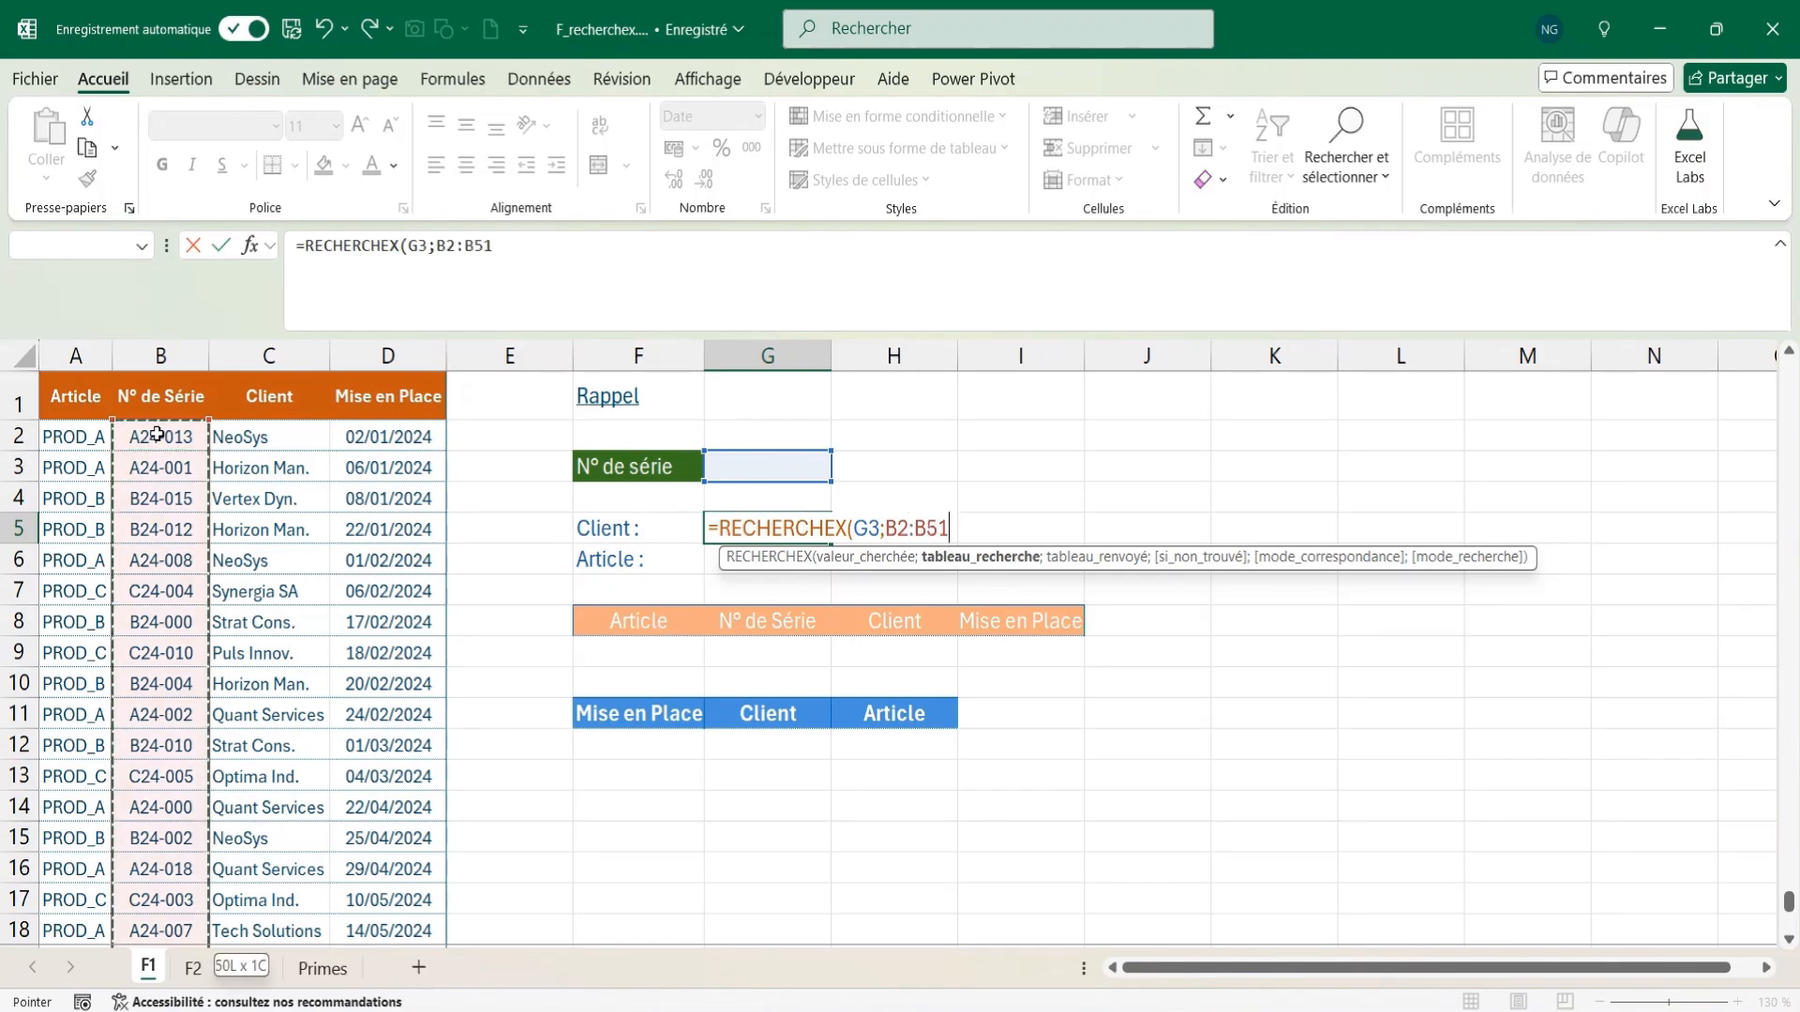
text(;)
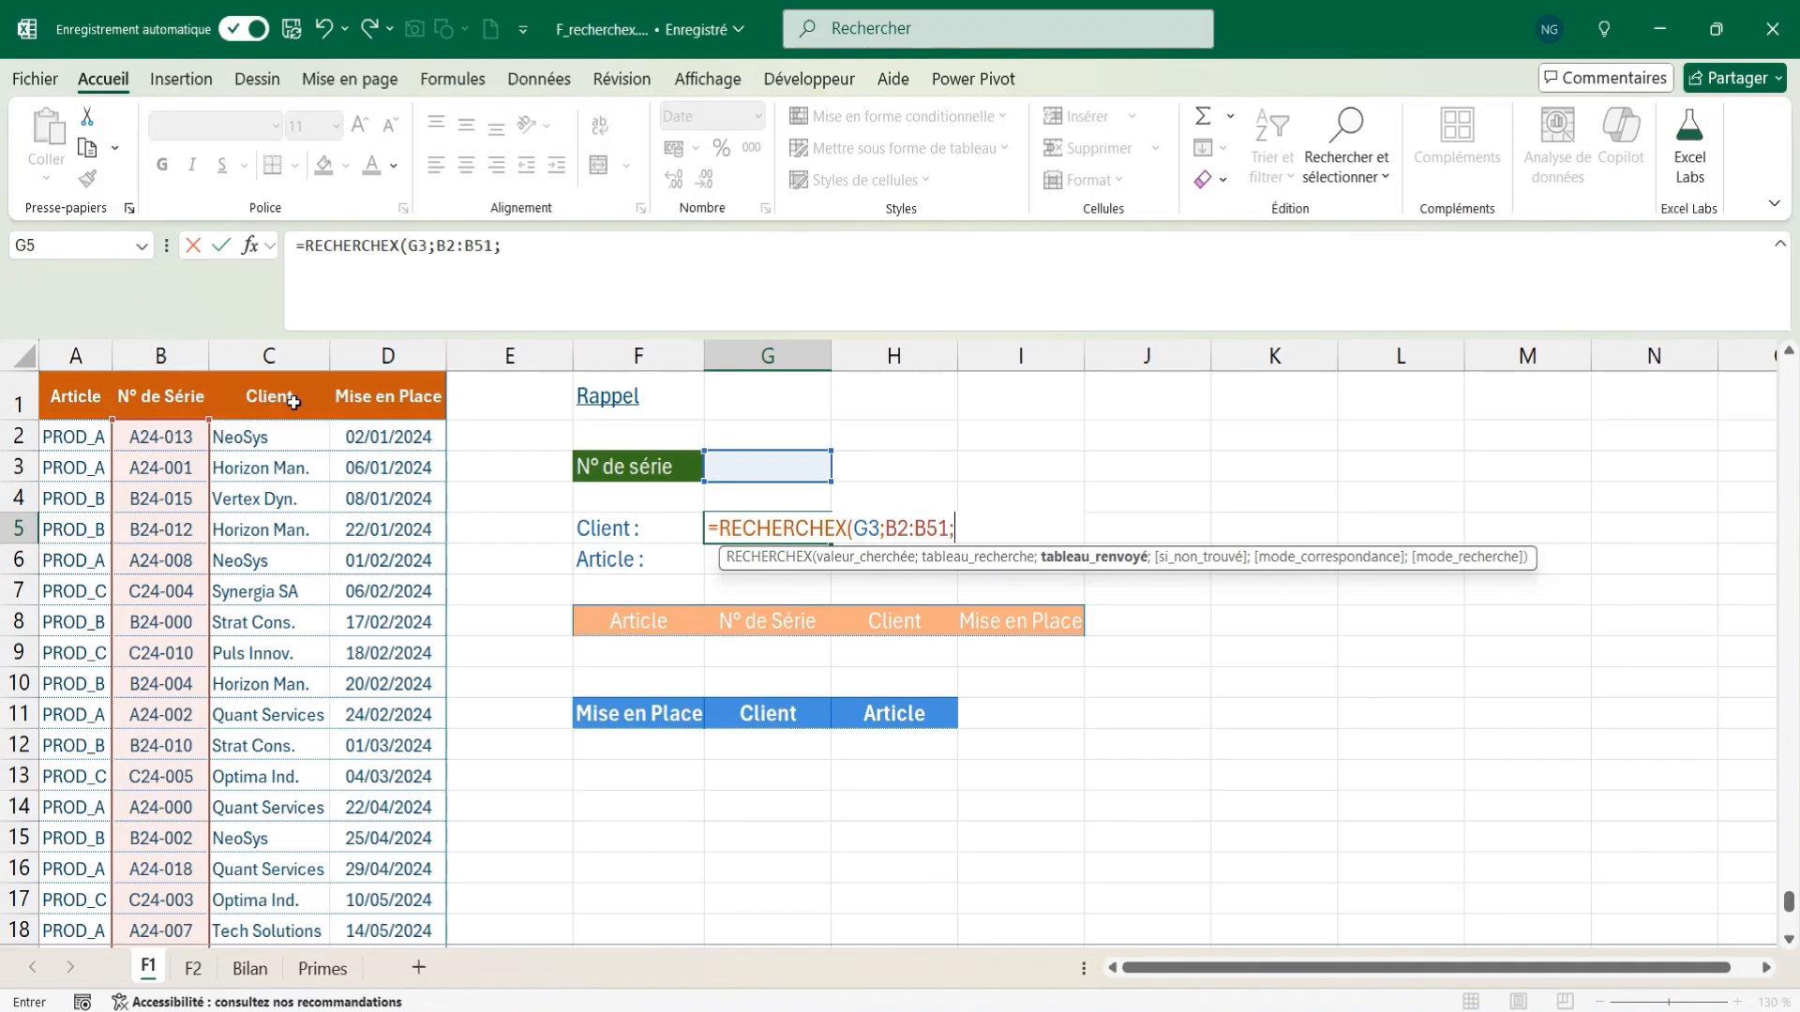
click(271, 436)
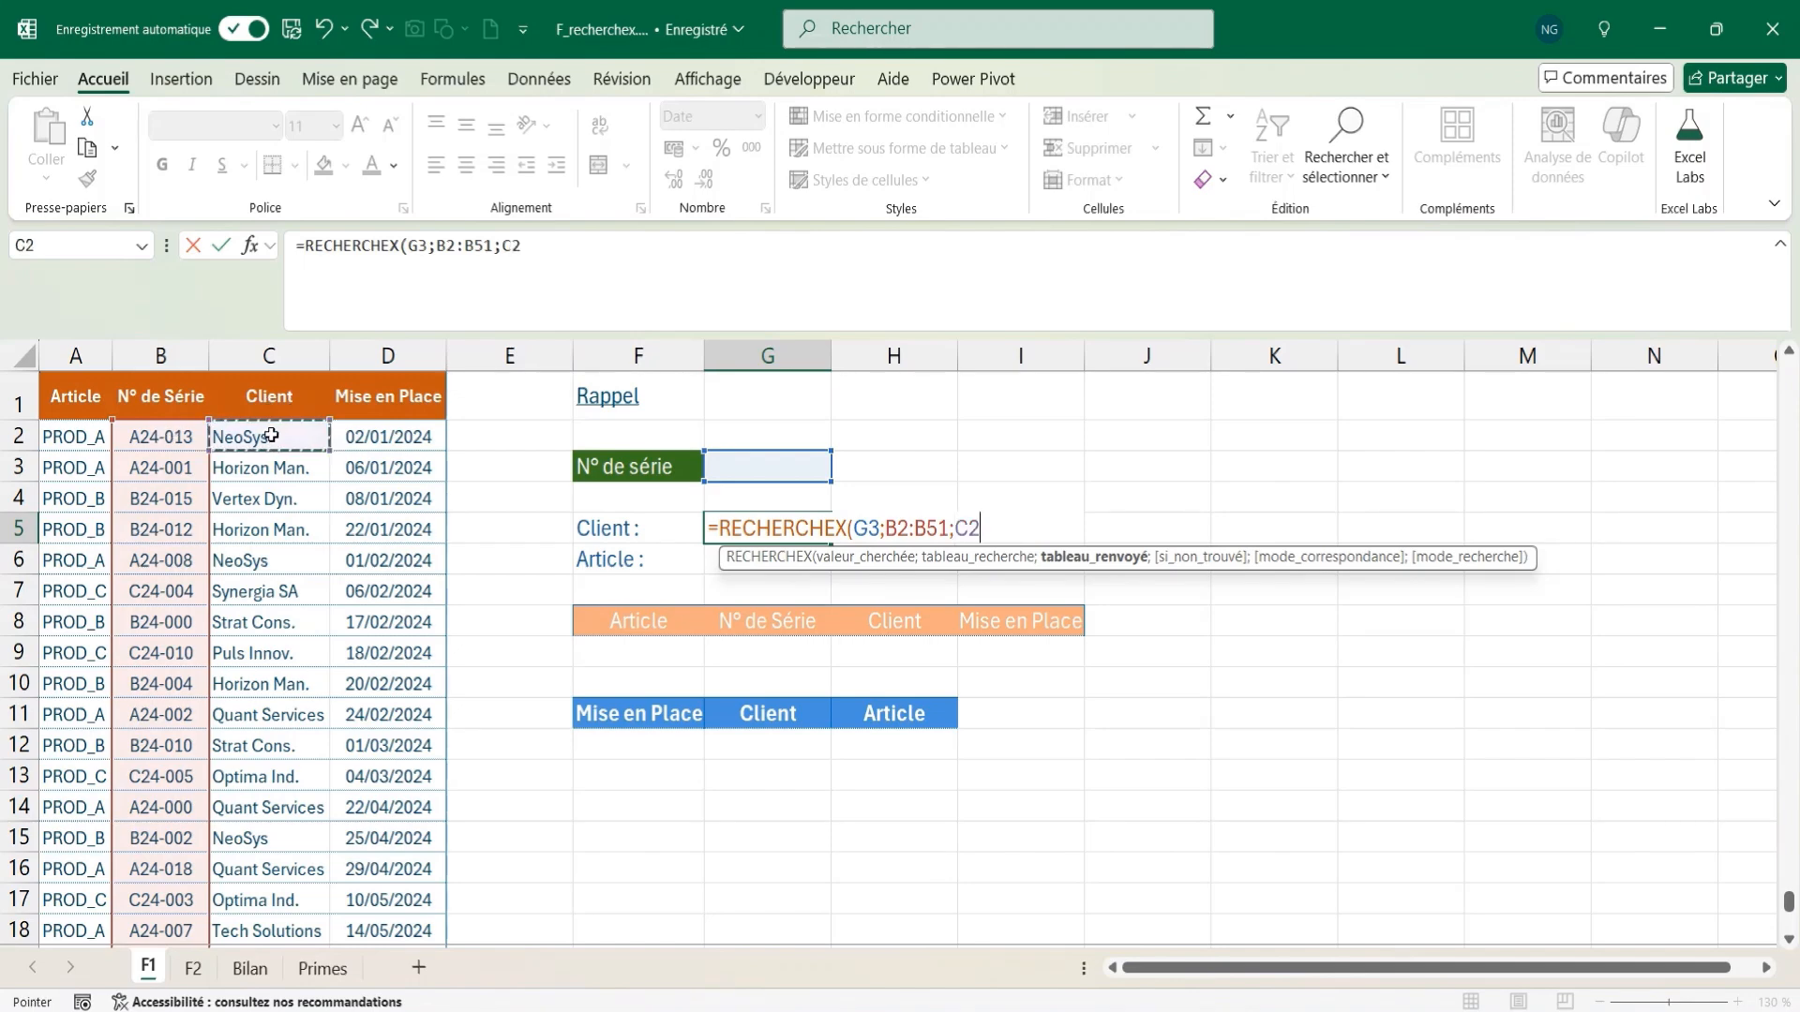
key(ctrl+shift+Down)
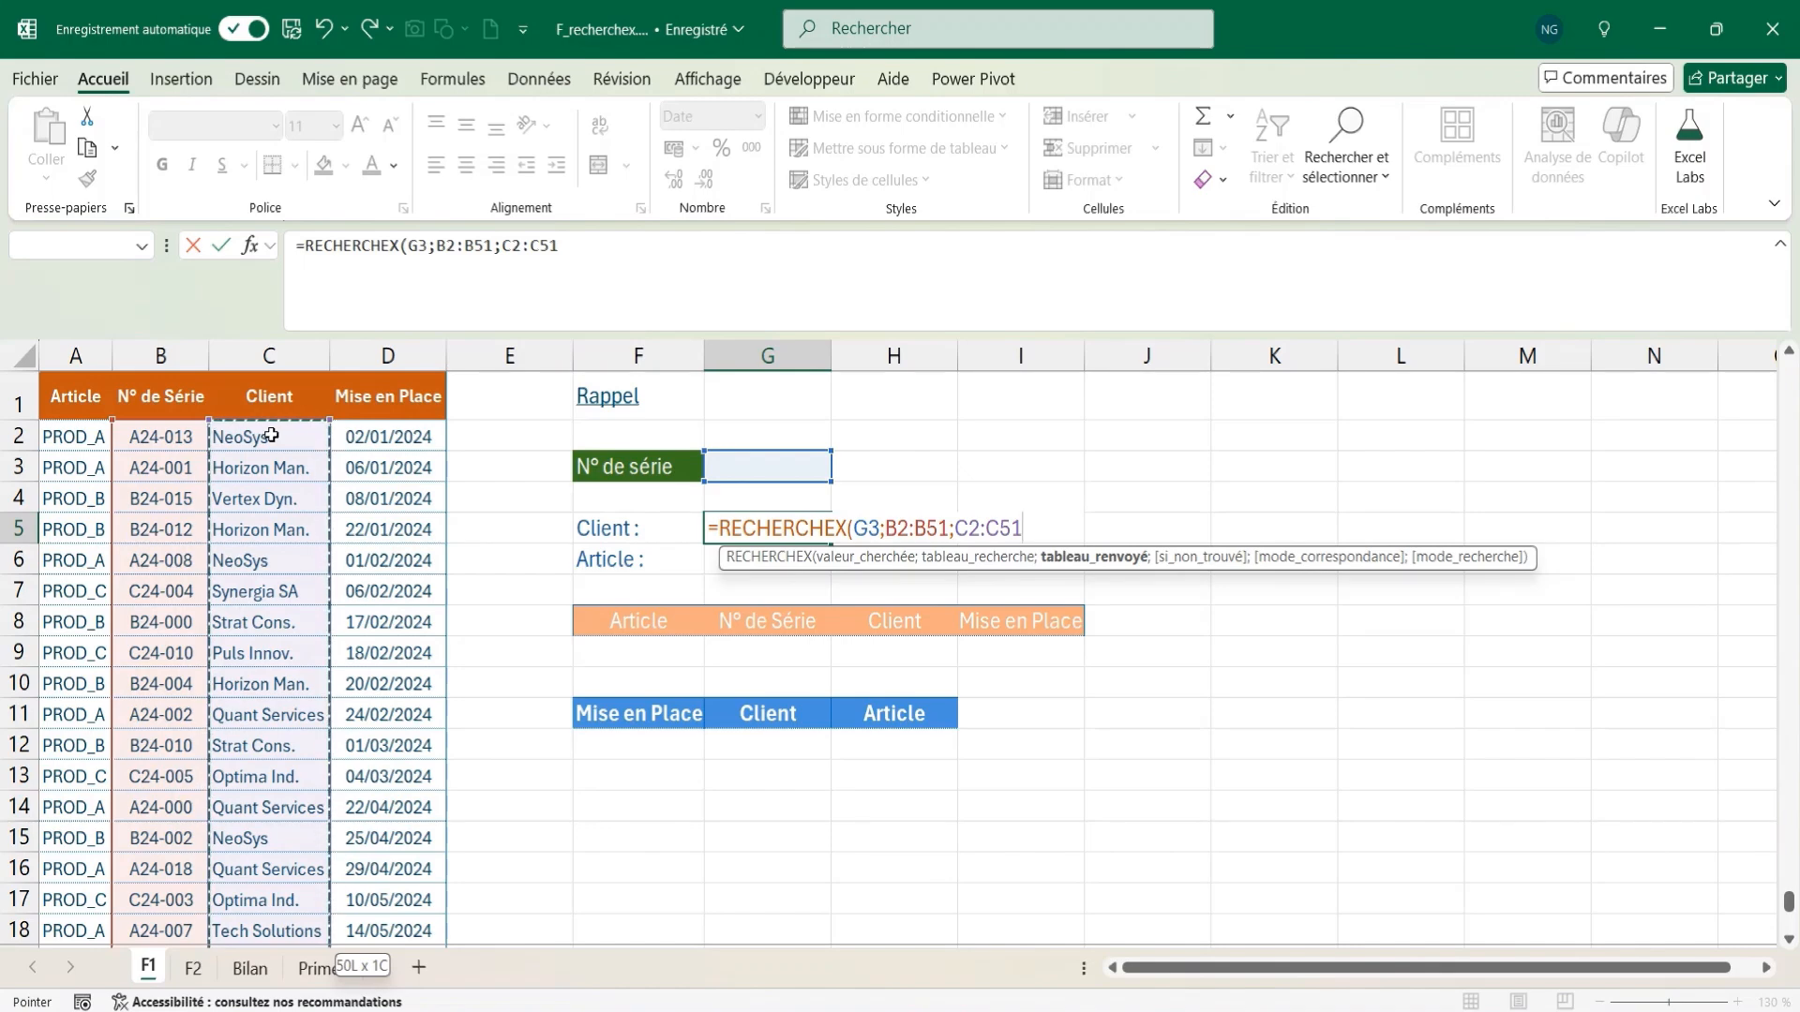
text())
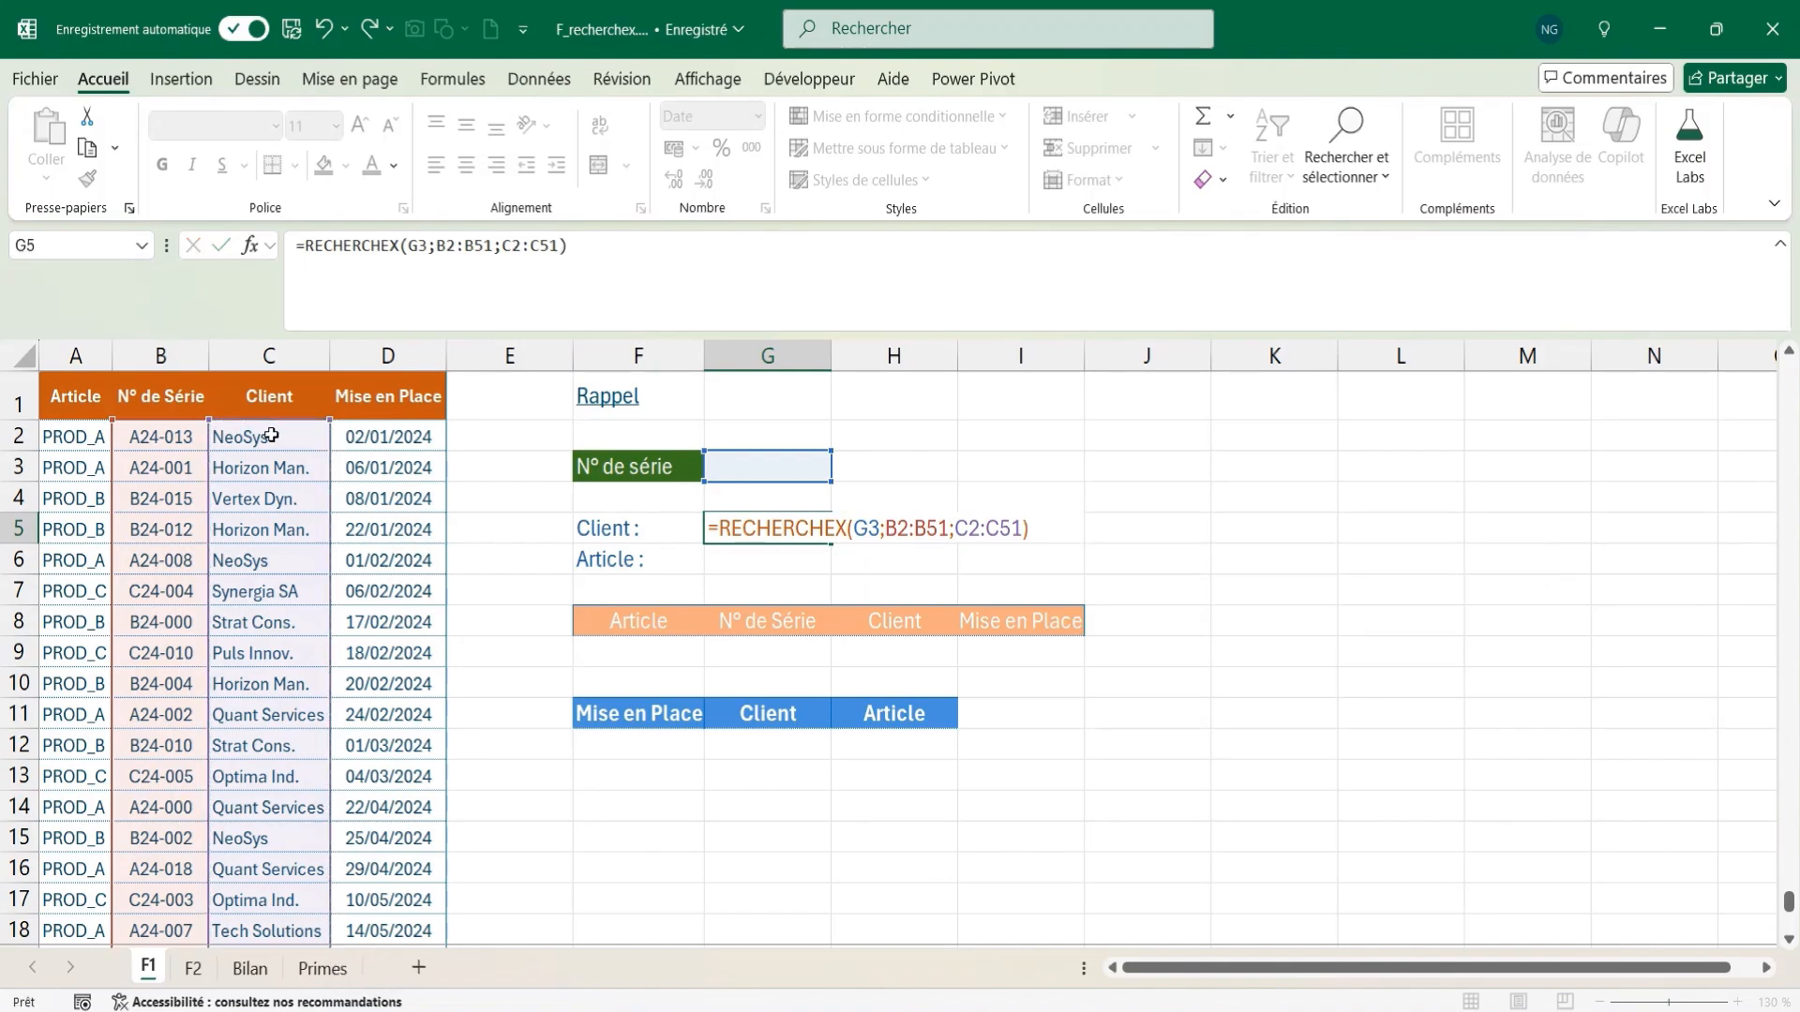
key(Return)
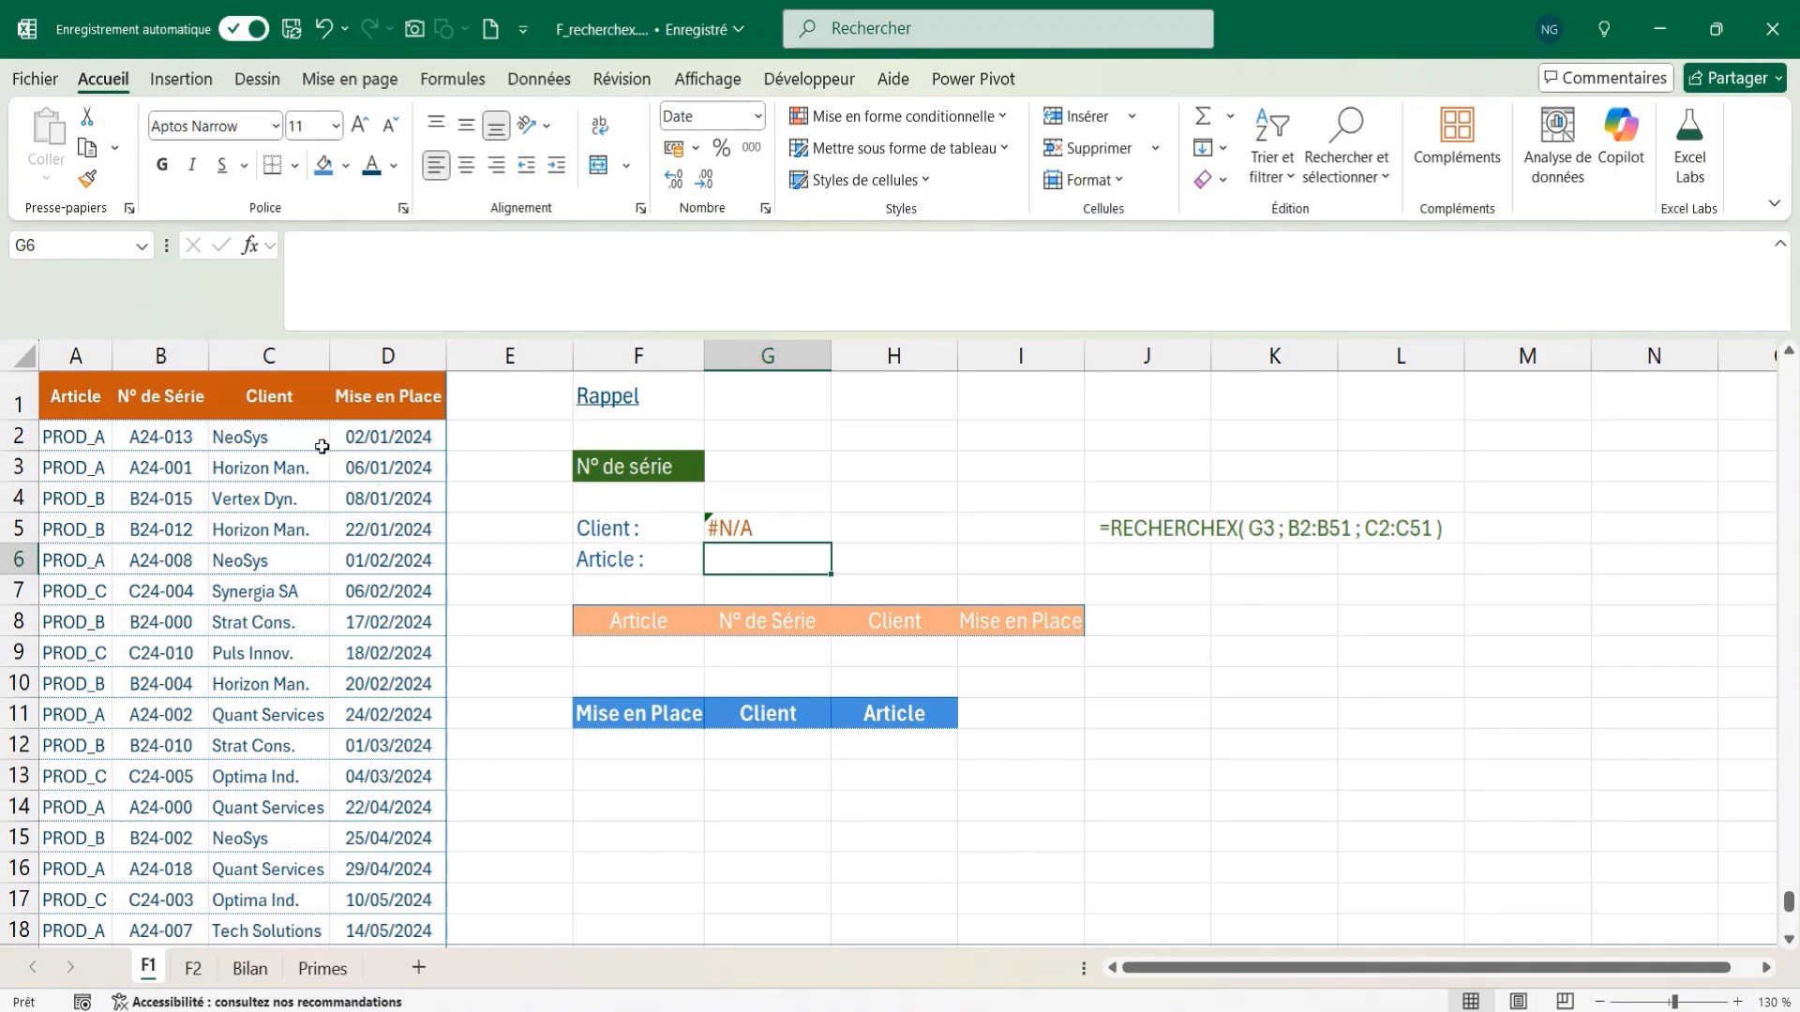
- Add "N° Absent" as the if-not-found argument of the RECHERCHEX formula in G5
click(739, 528)
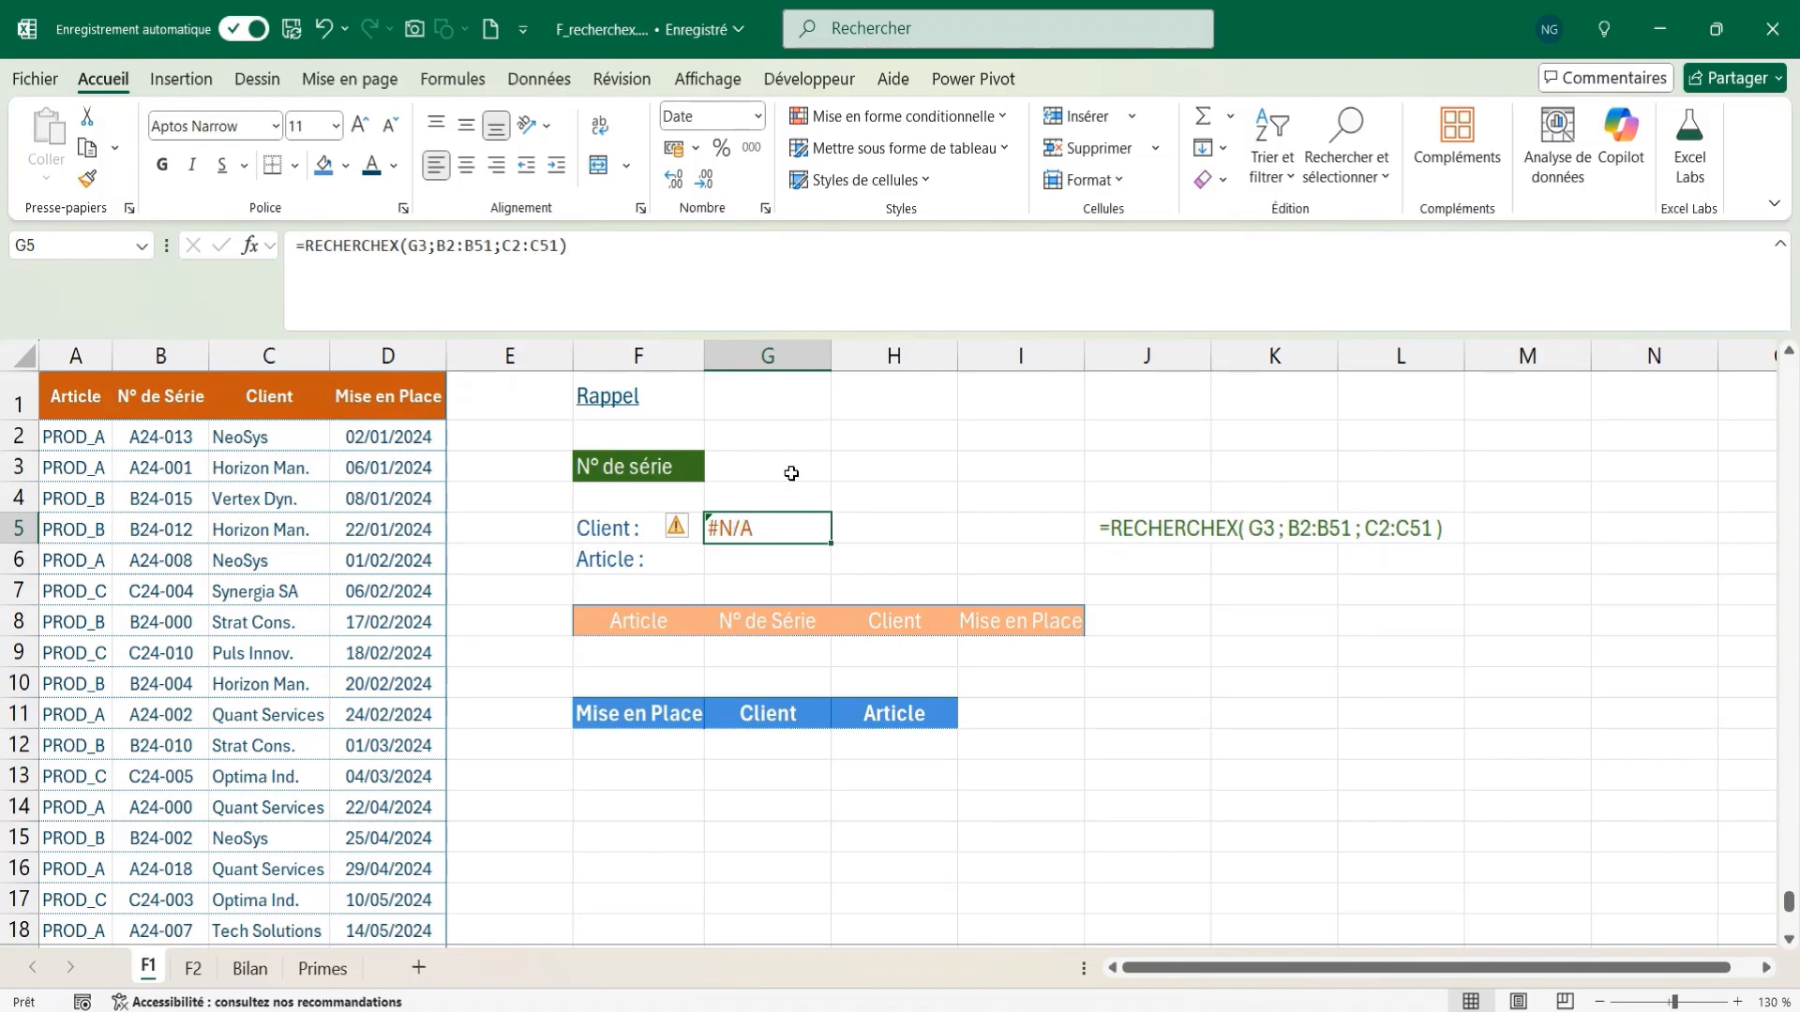
click(575, 251)
text(;")
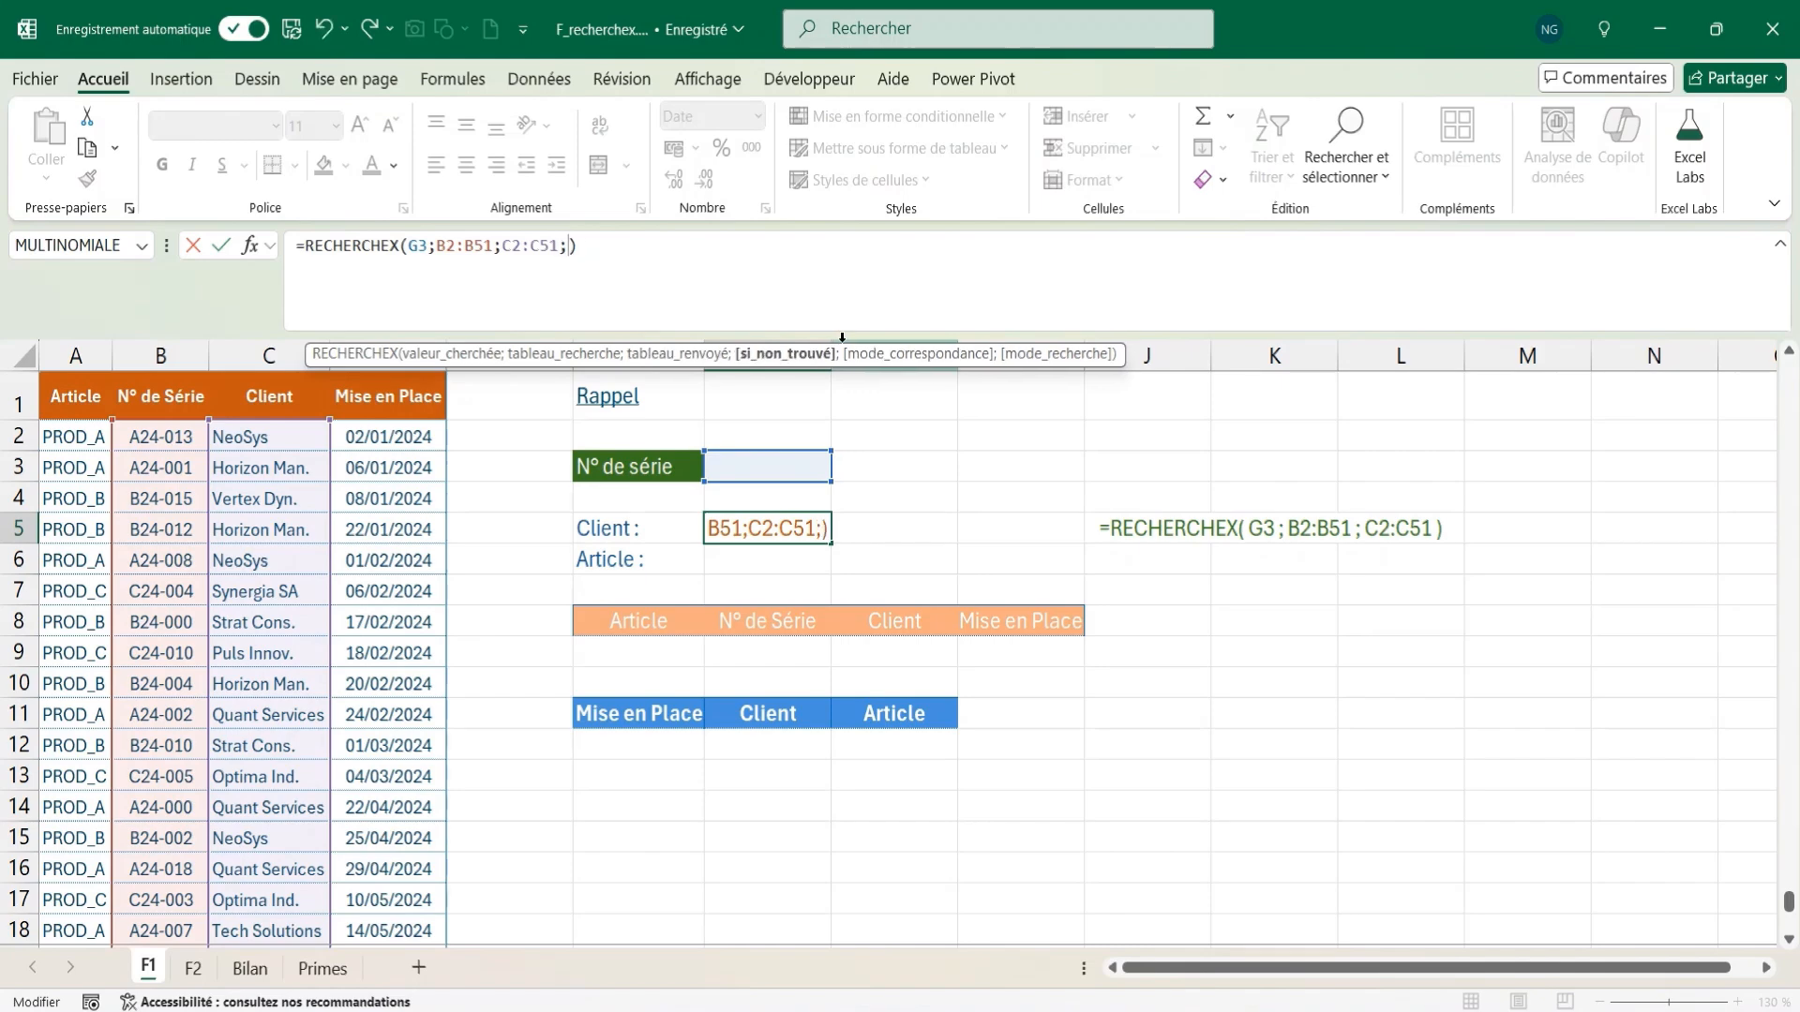
text(N° Absent)
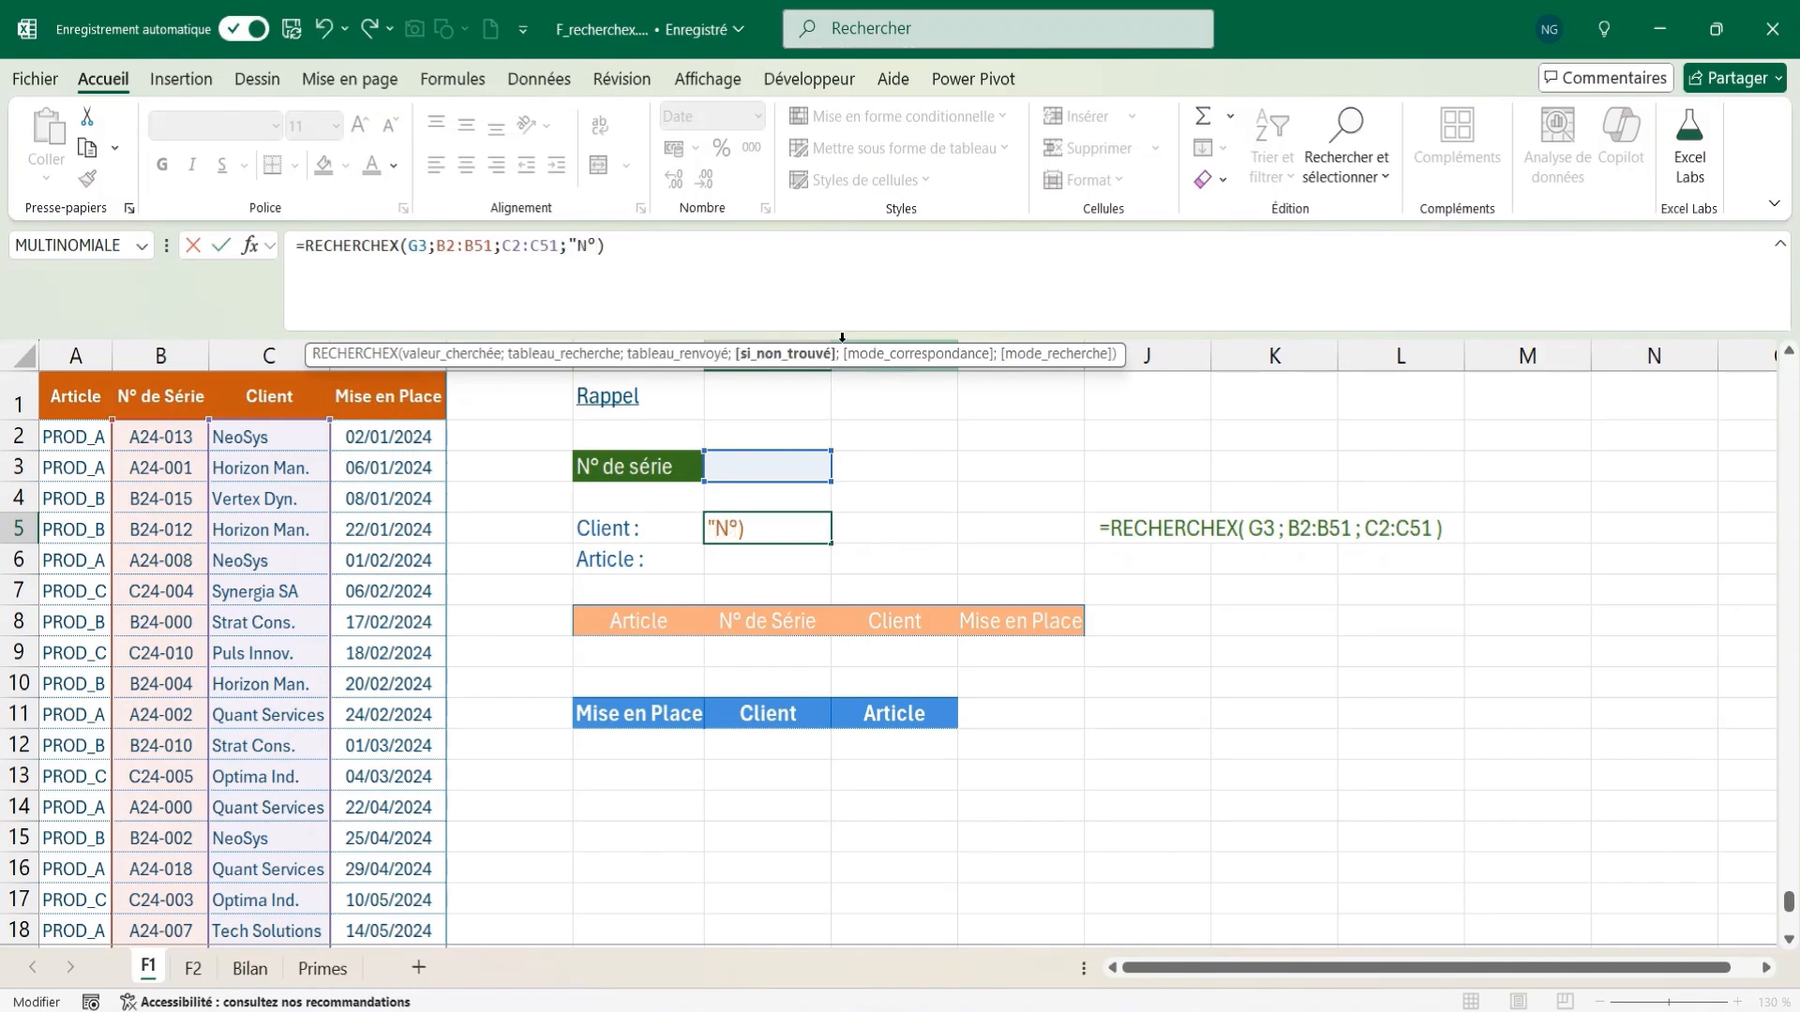
text(")
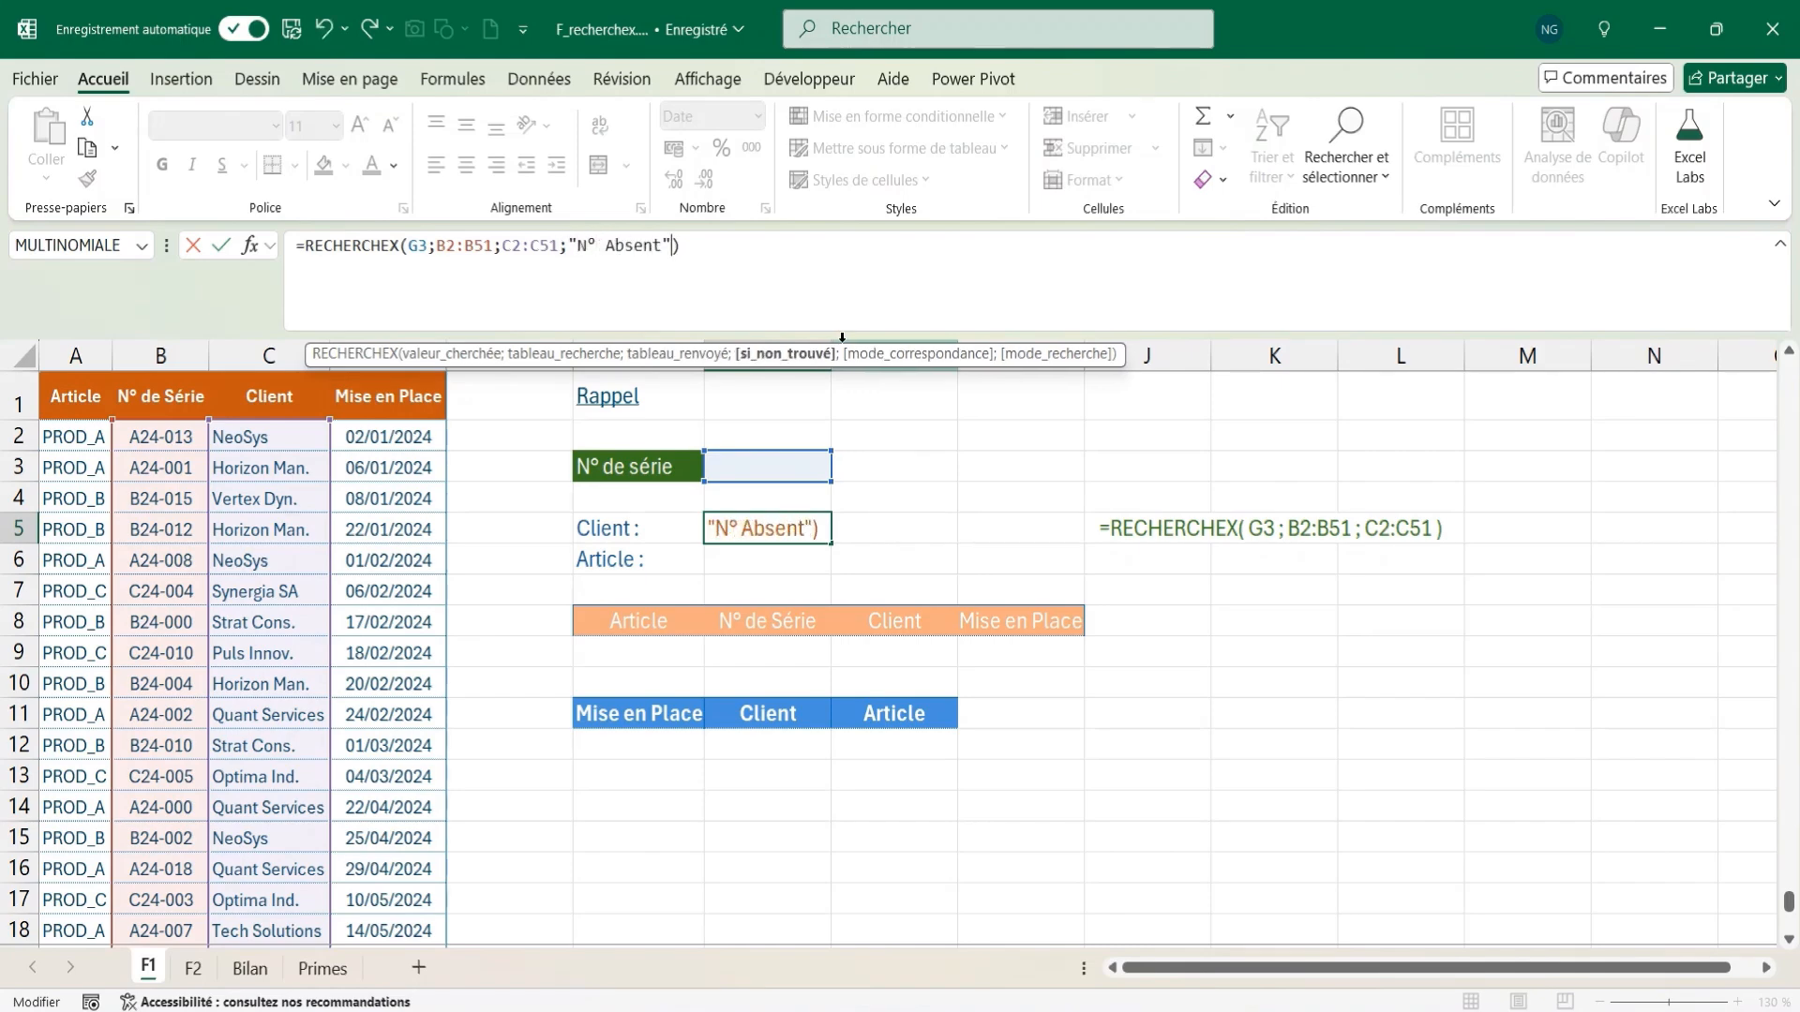
key(Return)
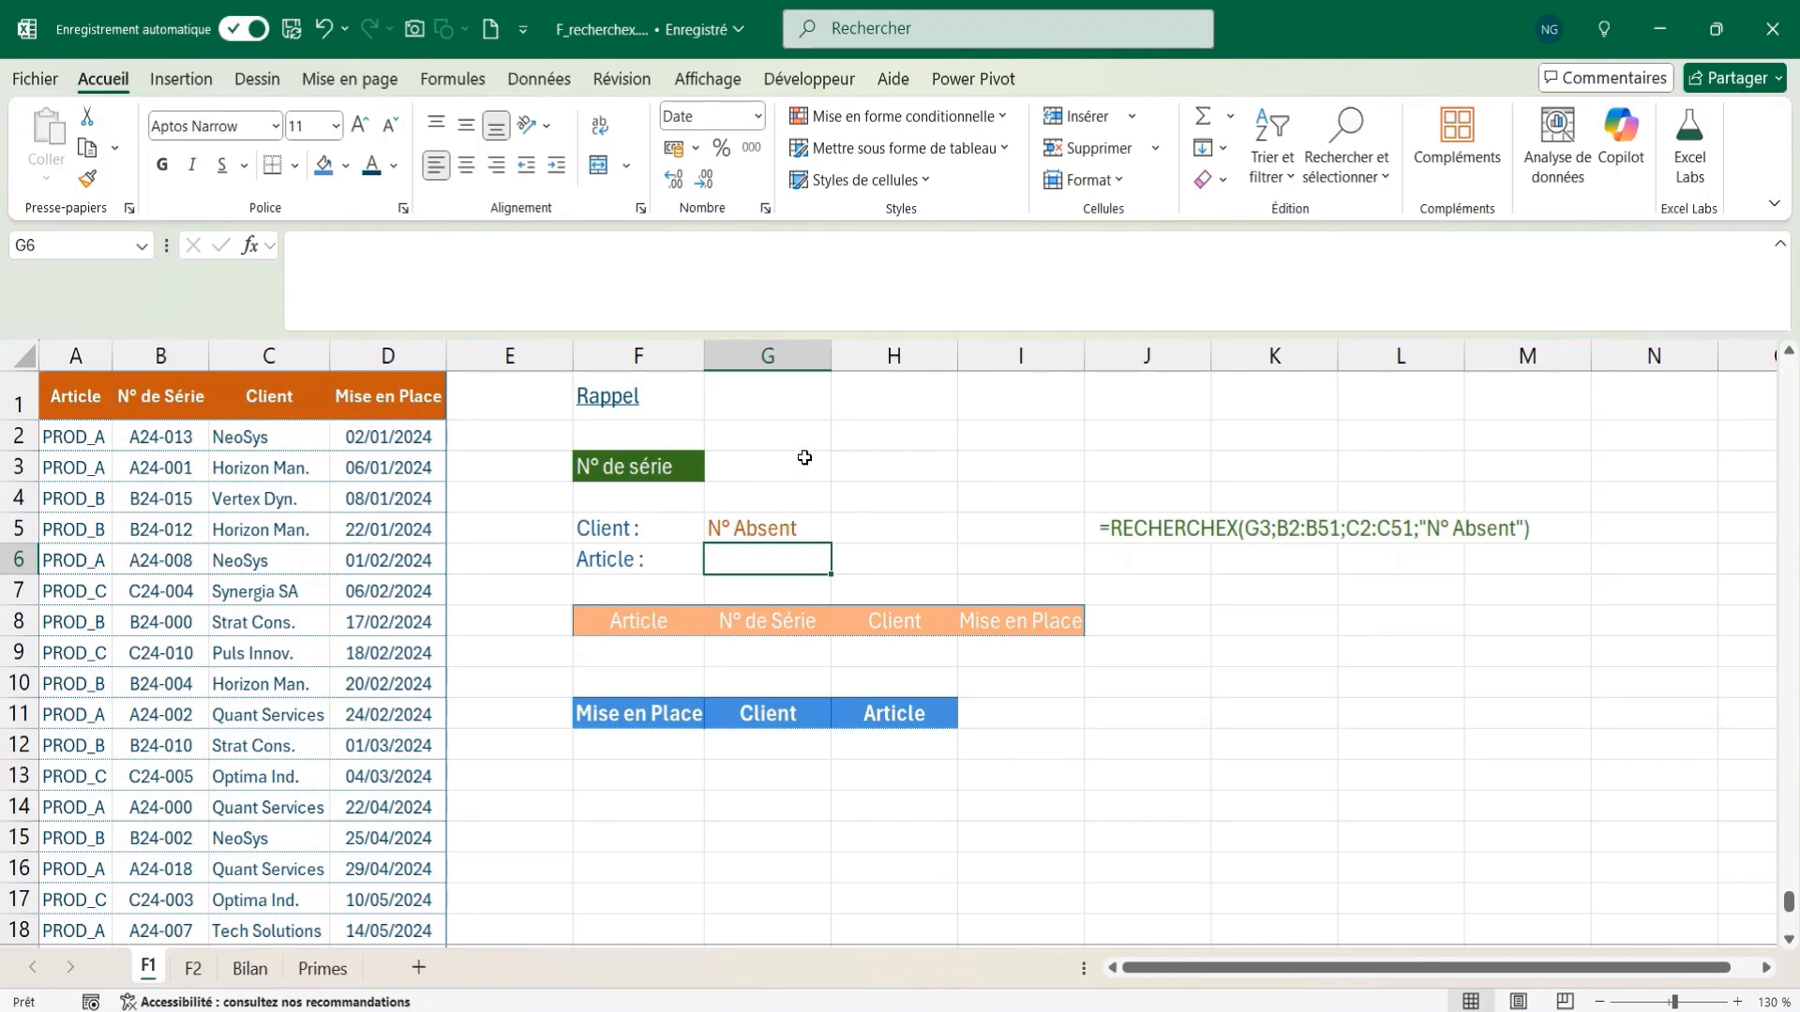
- Choose serial number B24-015 in cell G3
click(805, 461)
click(840, 469)
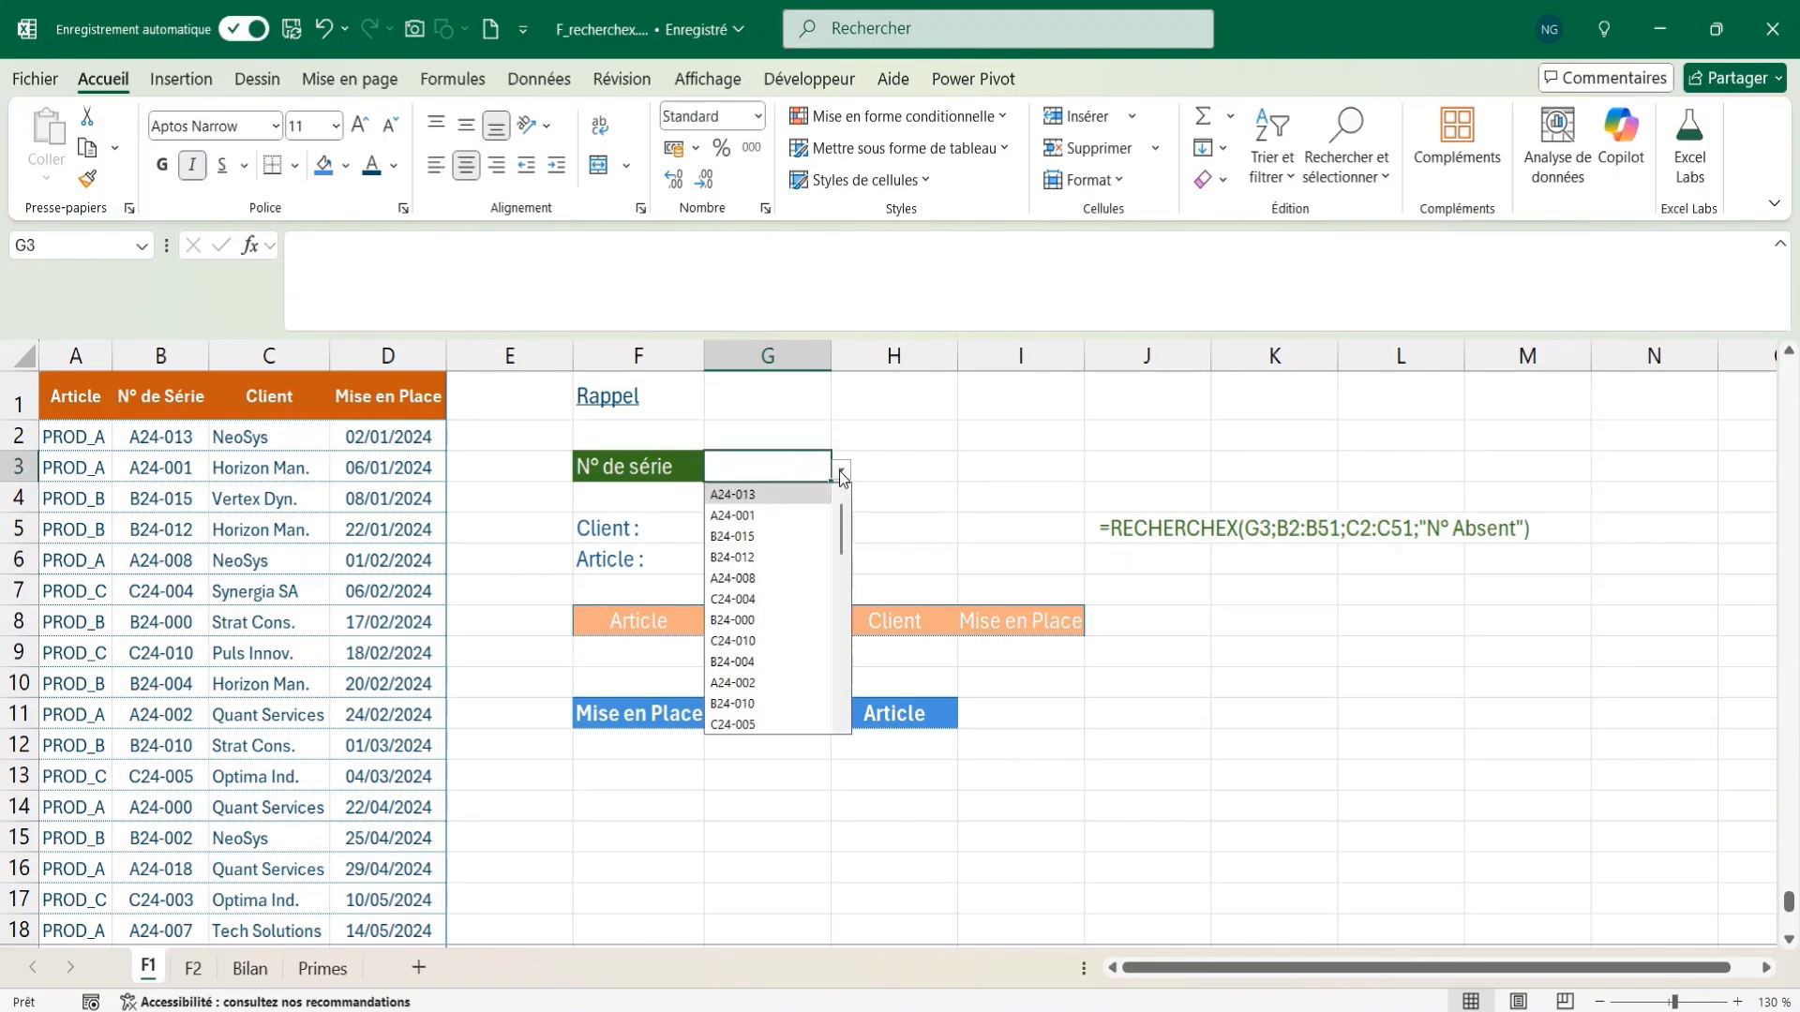
click(740, 537)
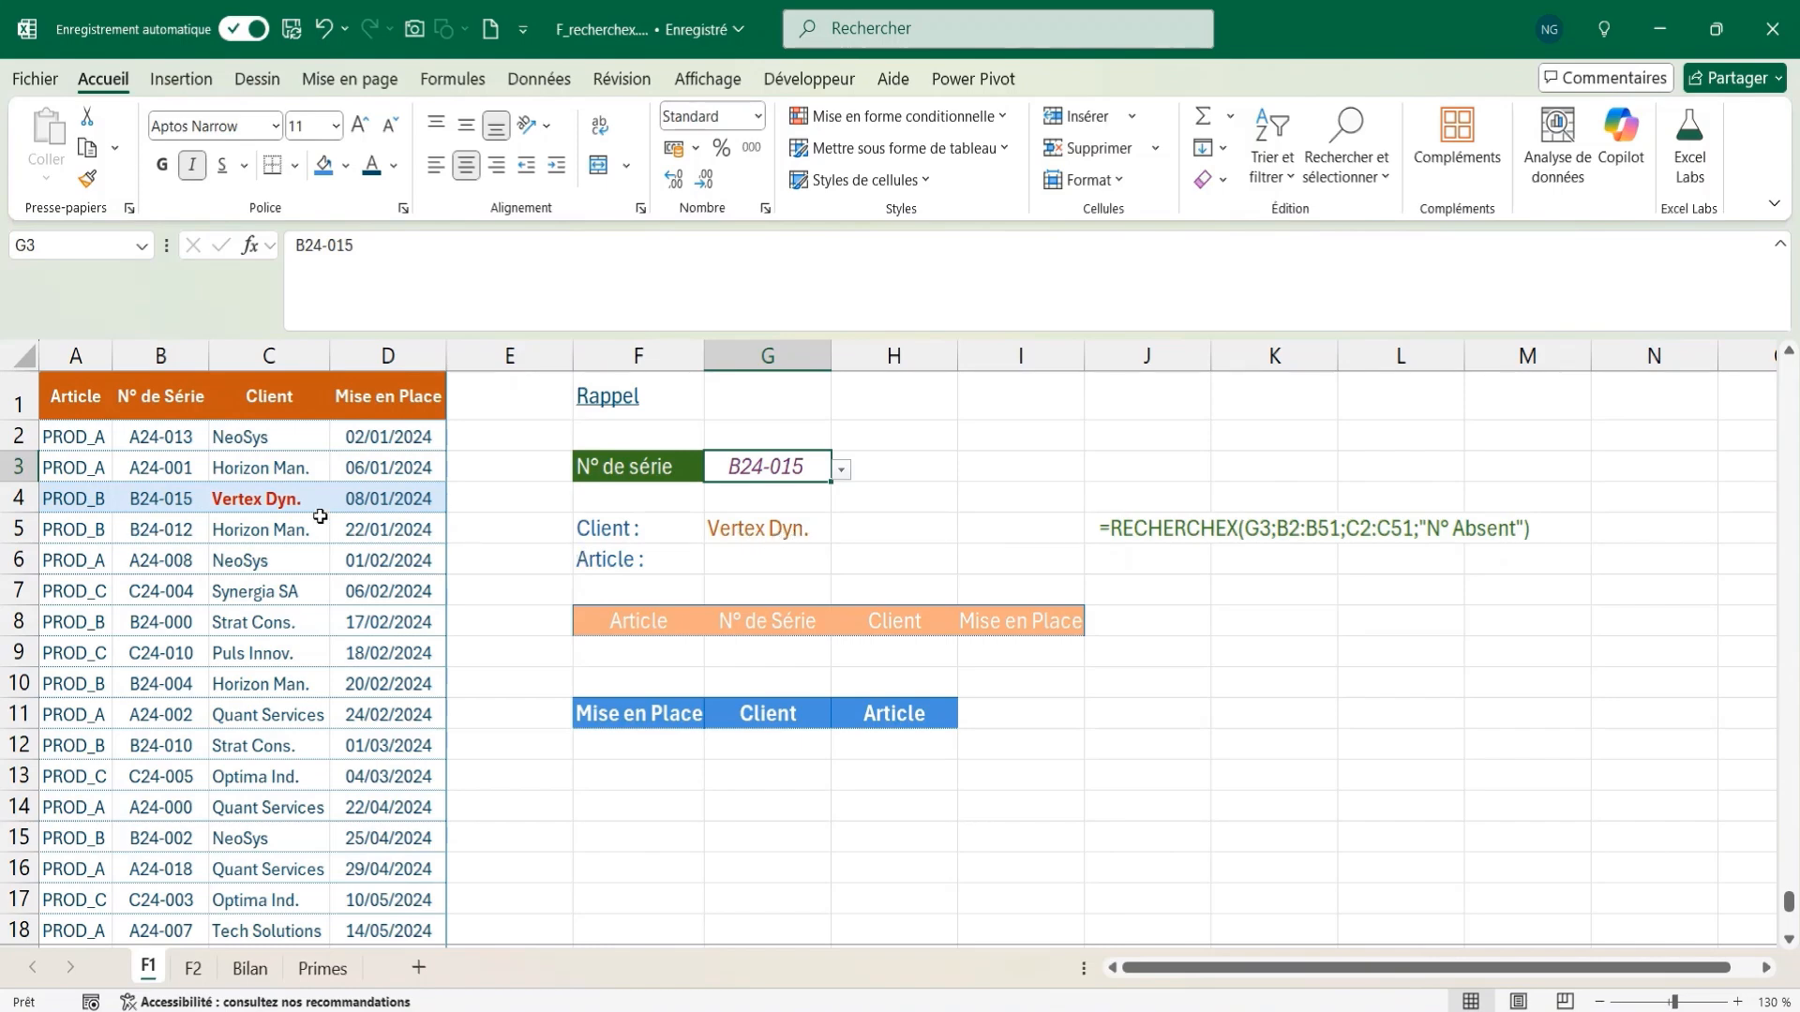
- Copy the formula text from G5 unchanged into the Article result cell G6
click(797, 530)
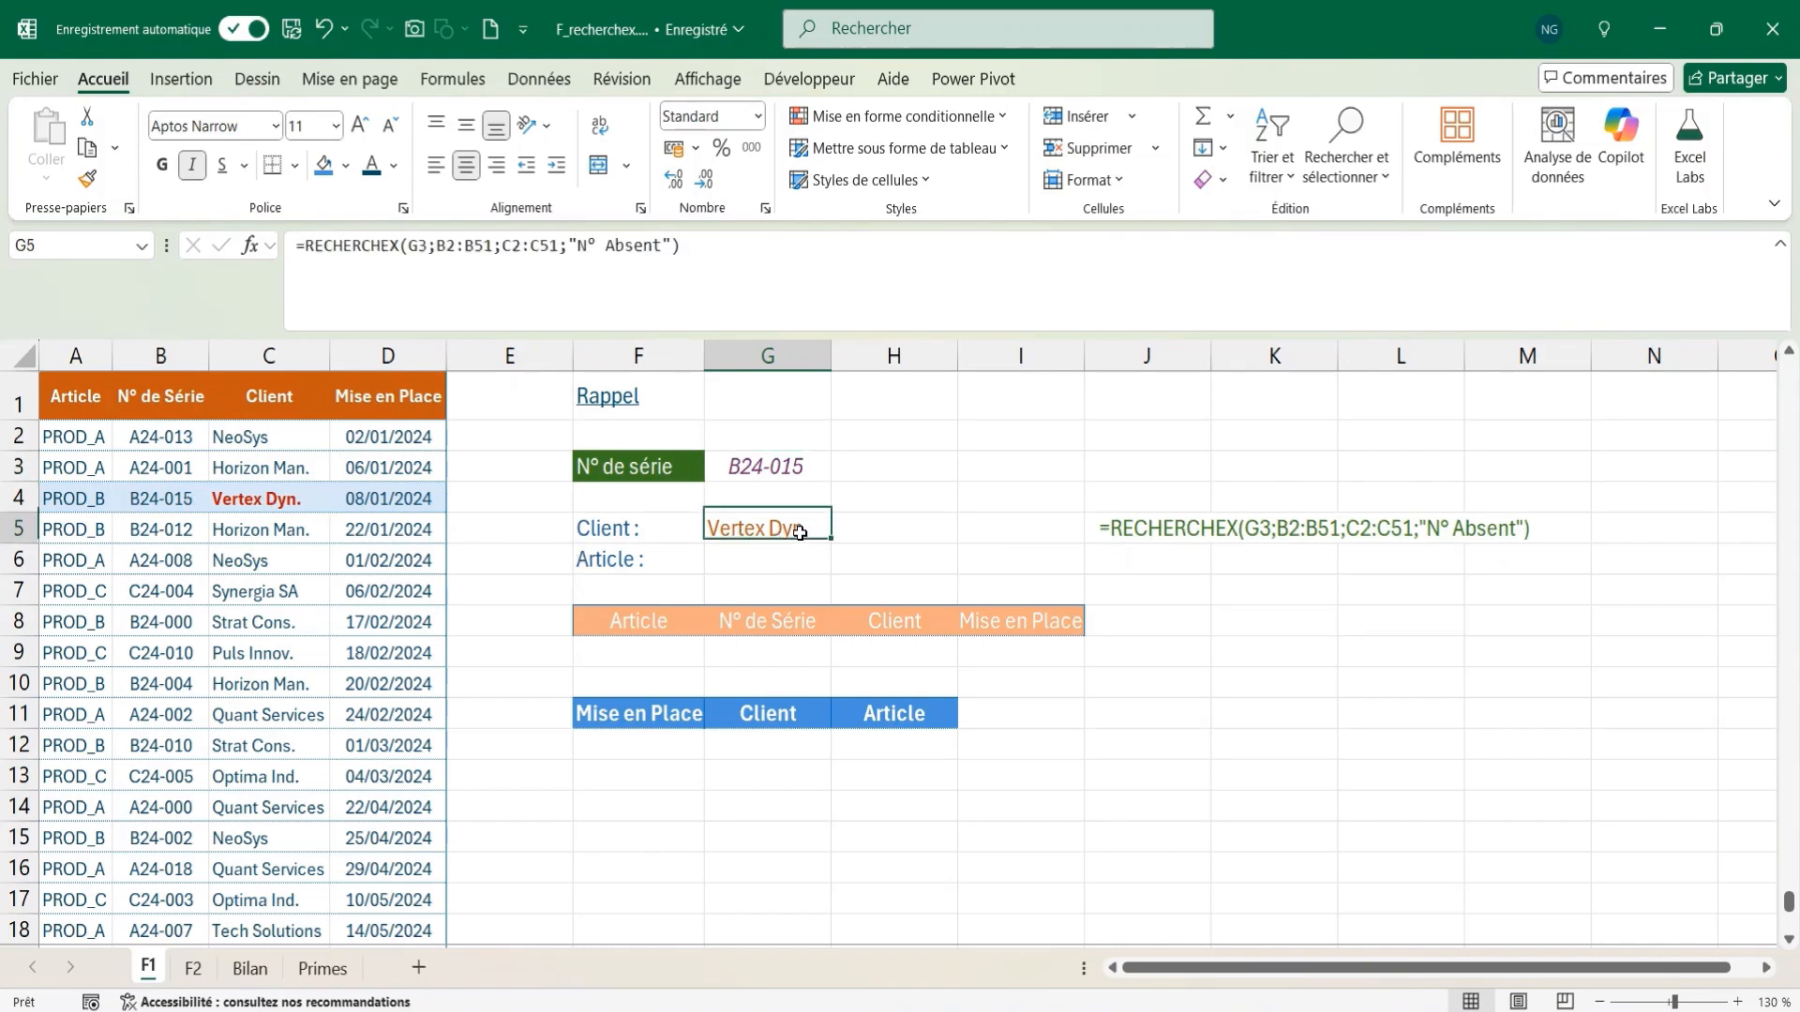
drag(724, 249, 286, 236)
key(ctrl+c)
key(Escape)
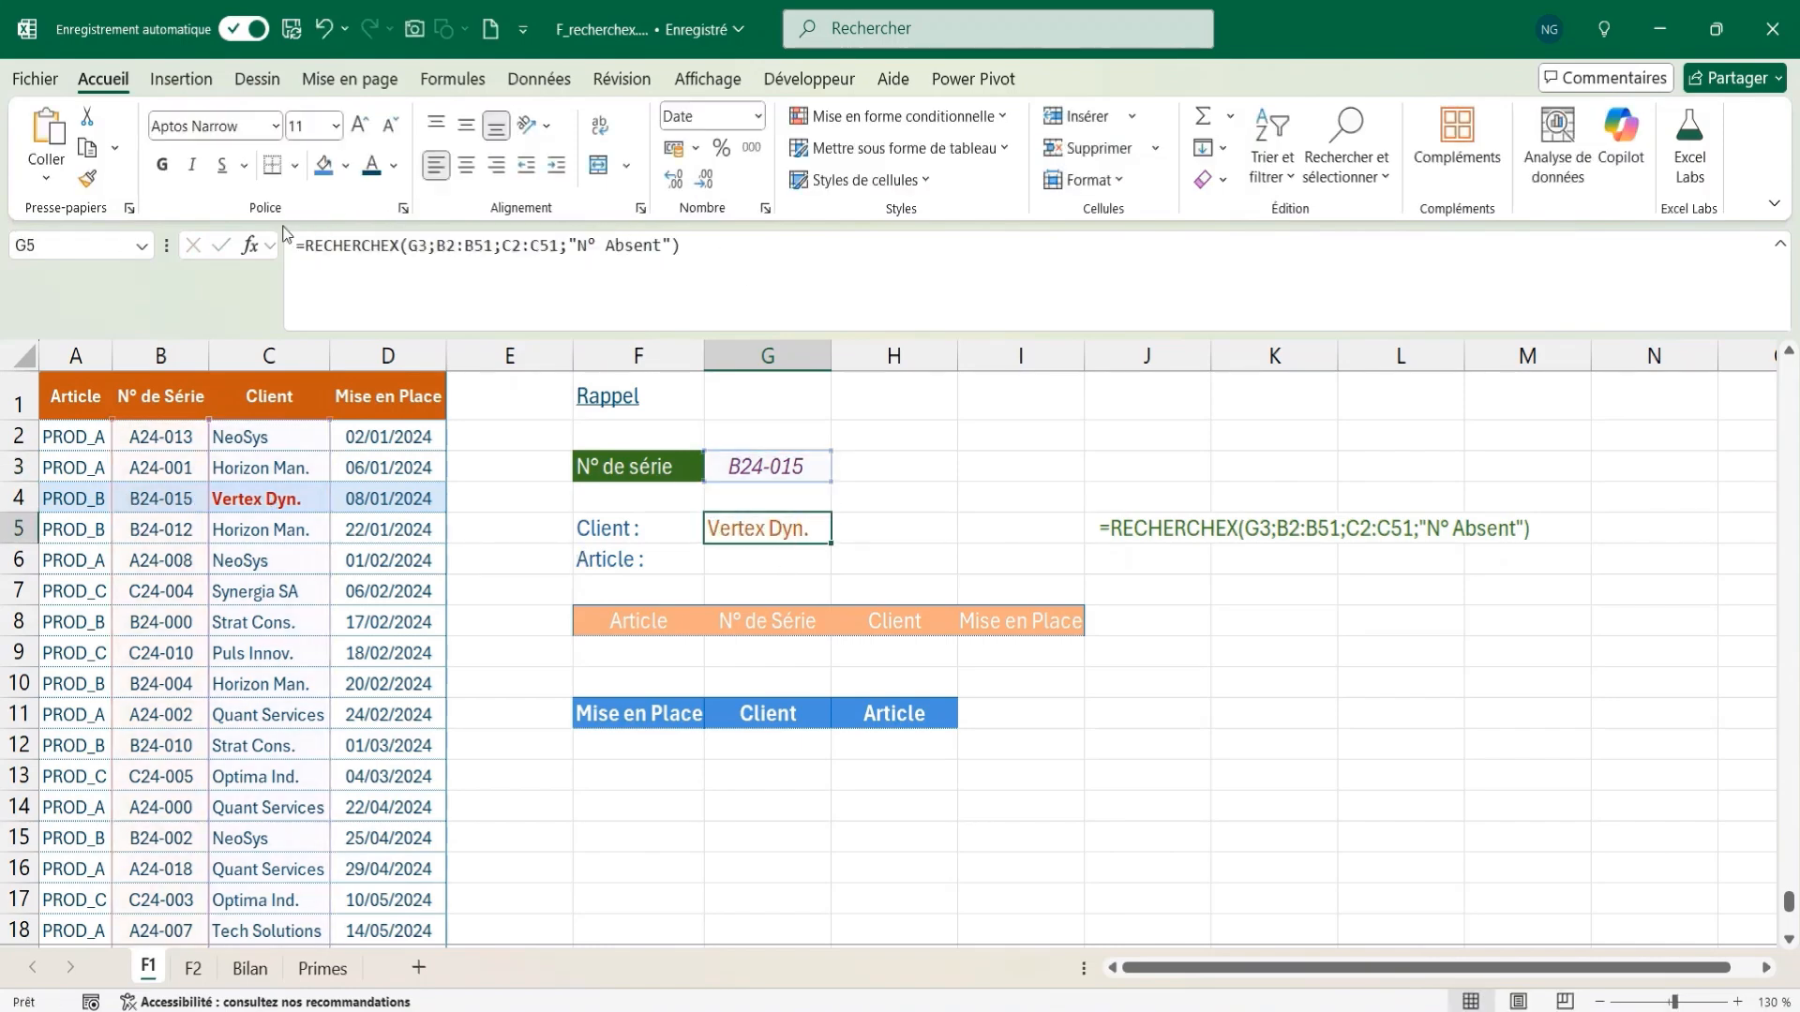
click(764, 566)
click(384, 263)
key(ctrl+v)
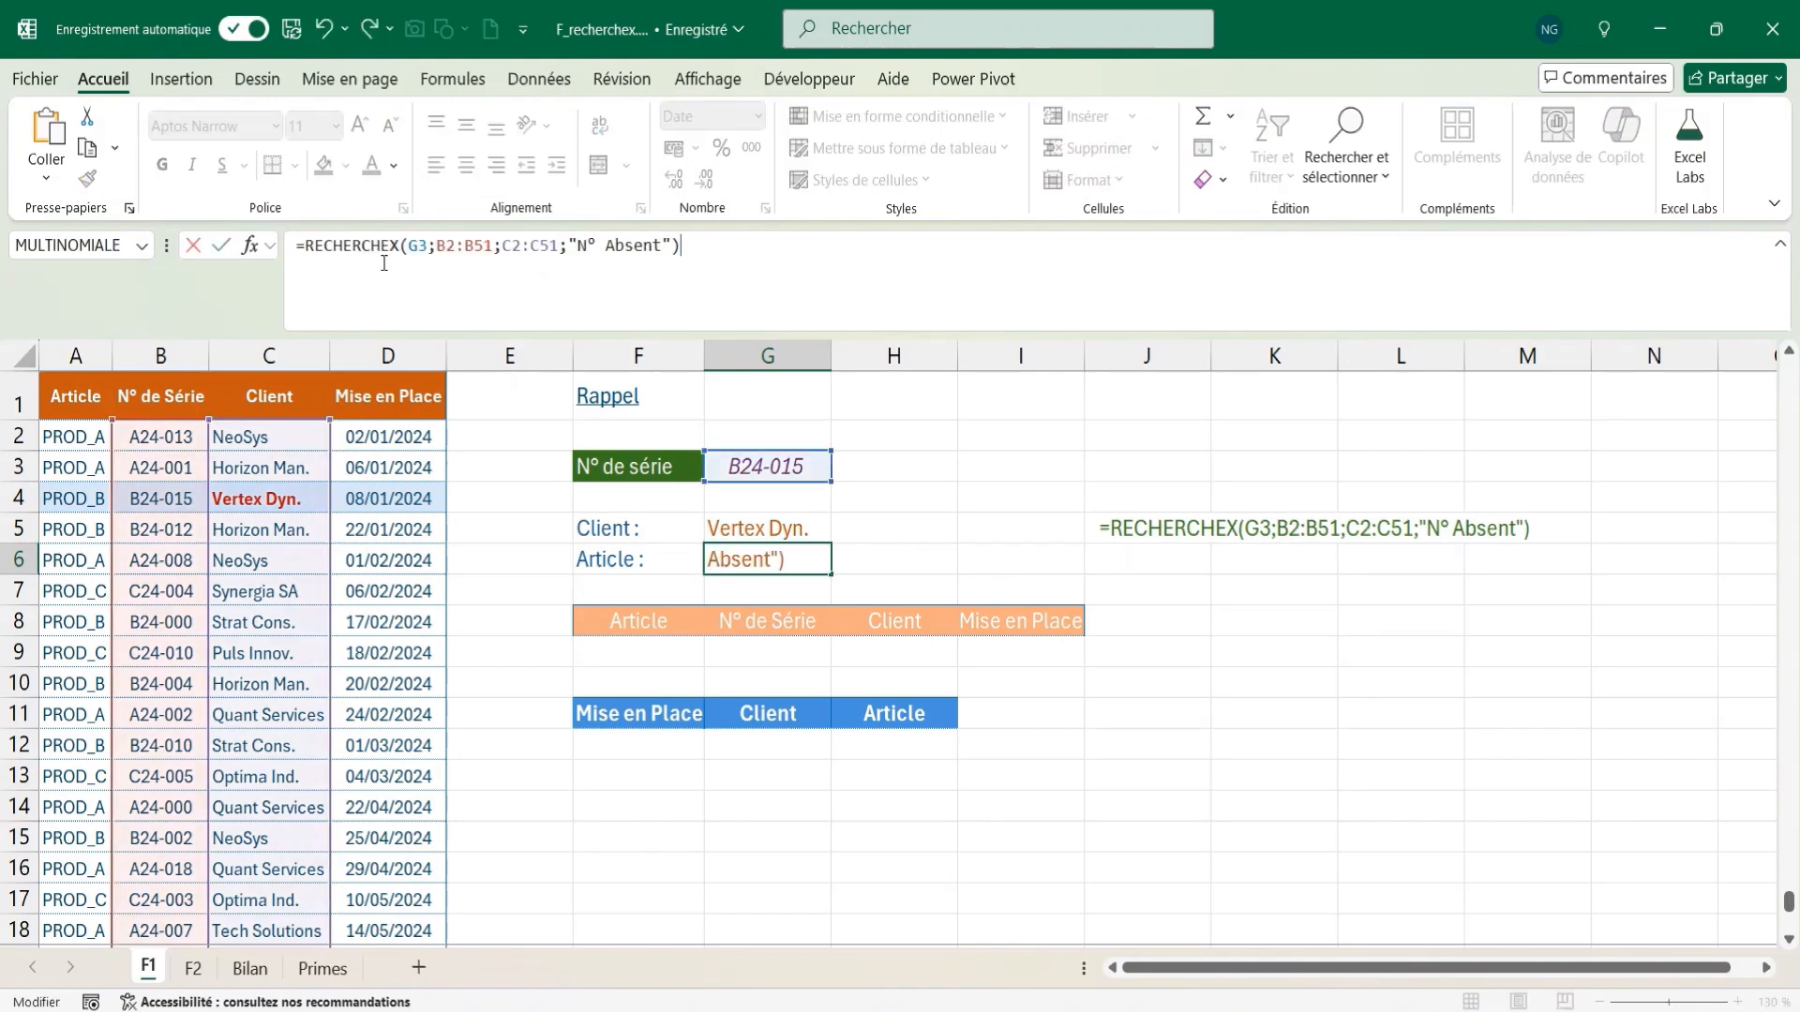
- Replace the return range in G6's formula with A2:A51
drag(503, 245, 560, 245)
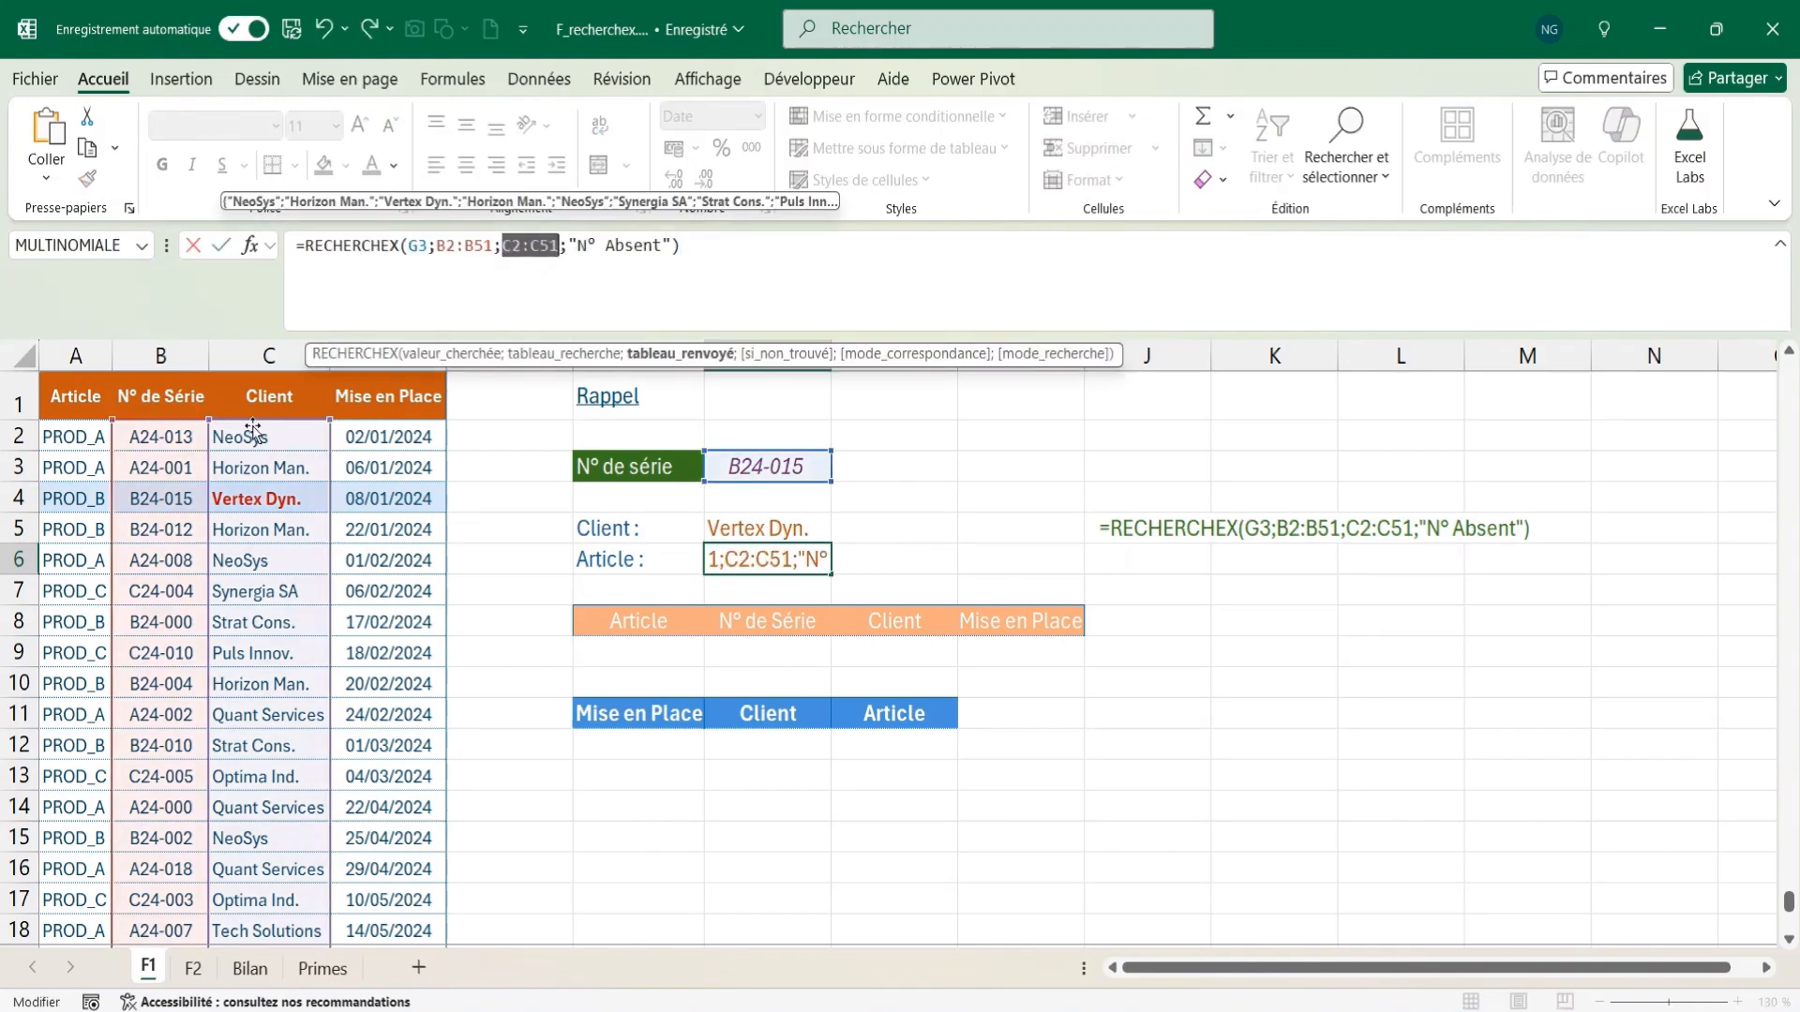
click(62, 436)
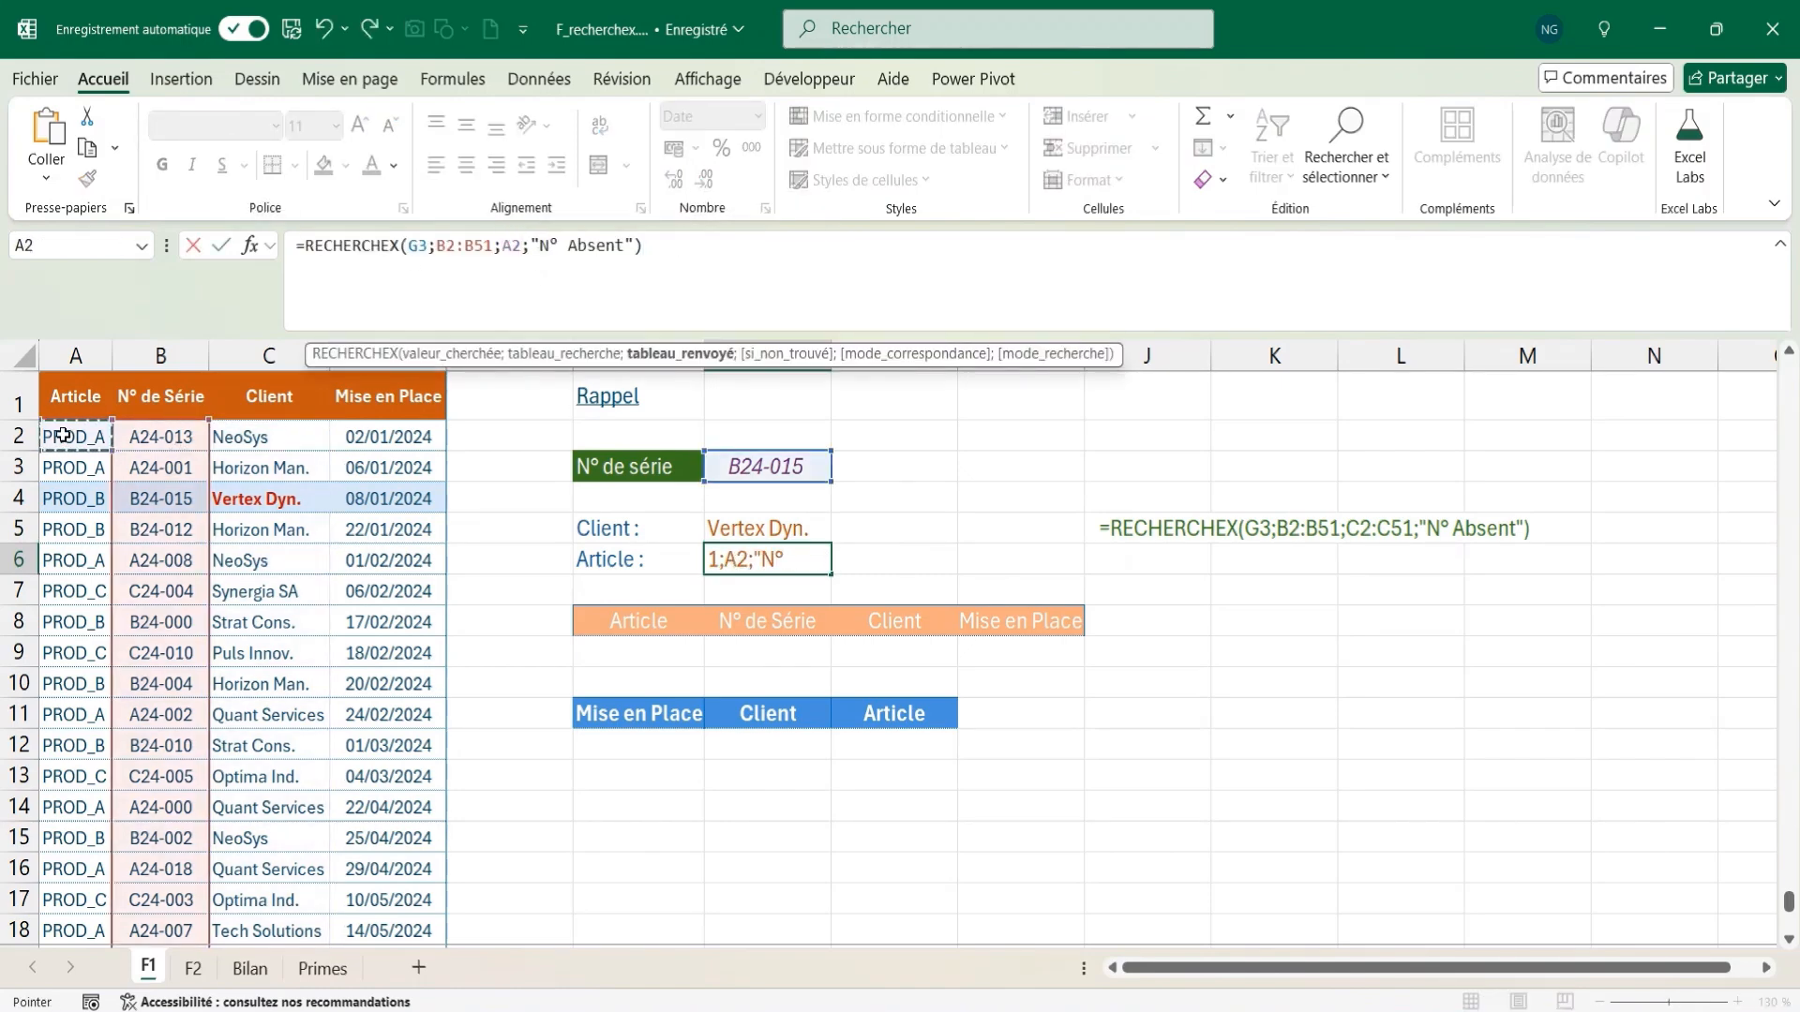
key(ctrl+shift+Down)
key(Return)
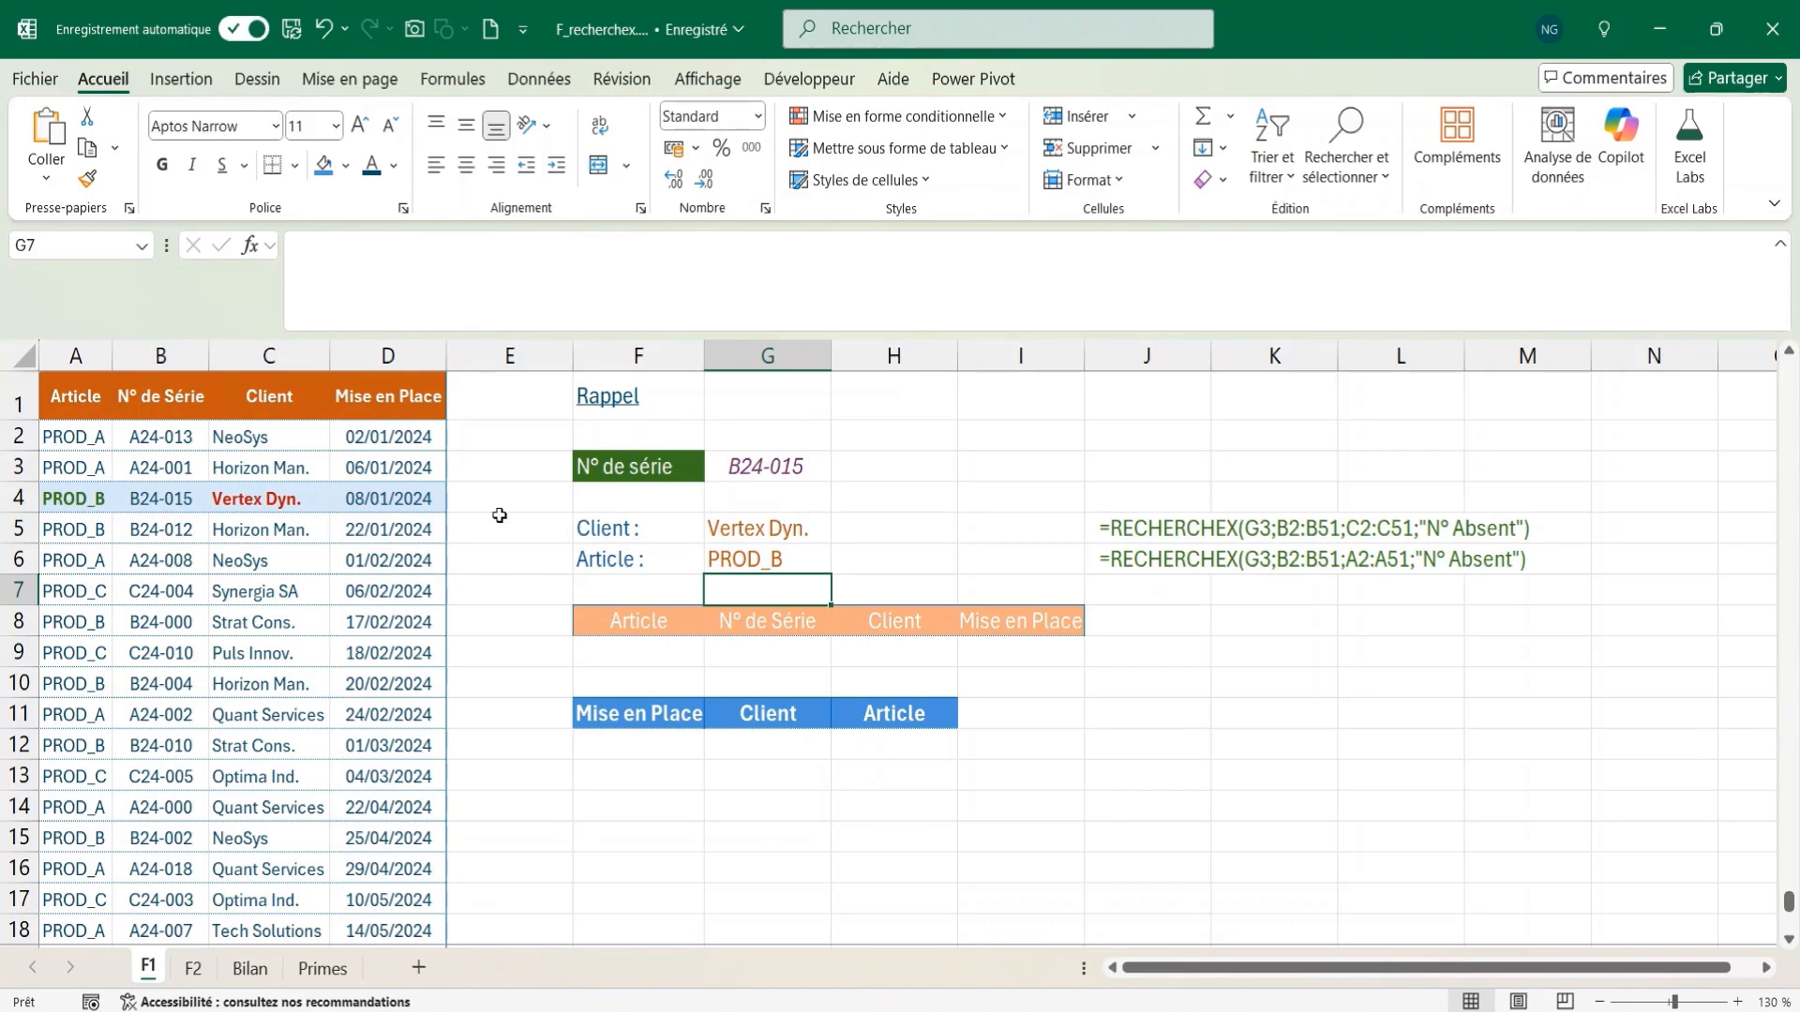
- Copy the formula text from G6 unchanged into cell F9 under the orange Article header
click(750, 566)
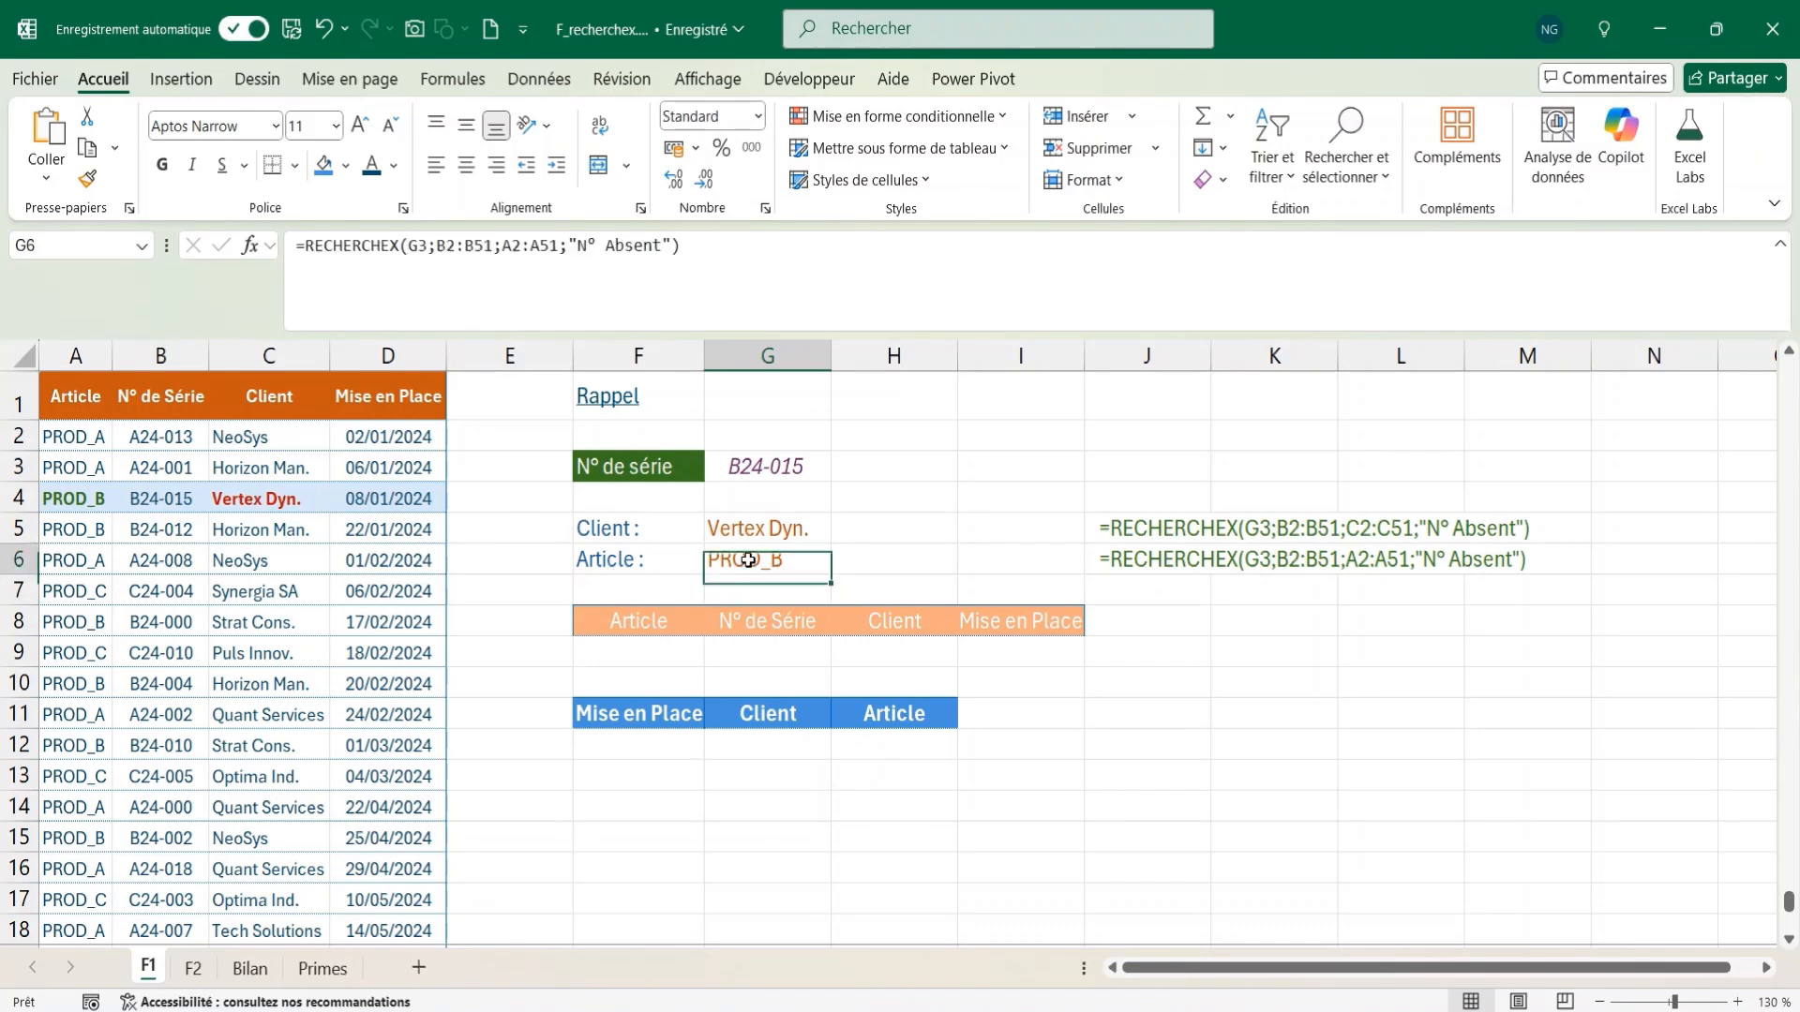
click(691, 248)
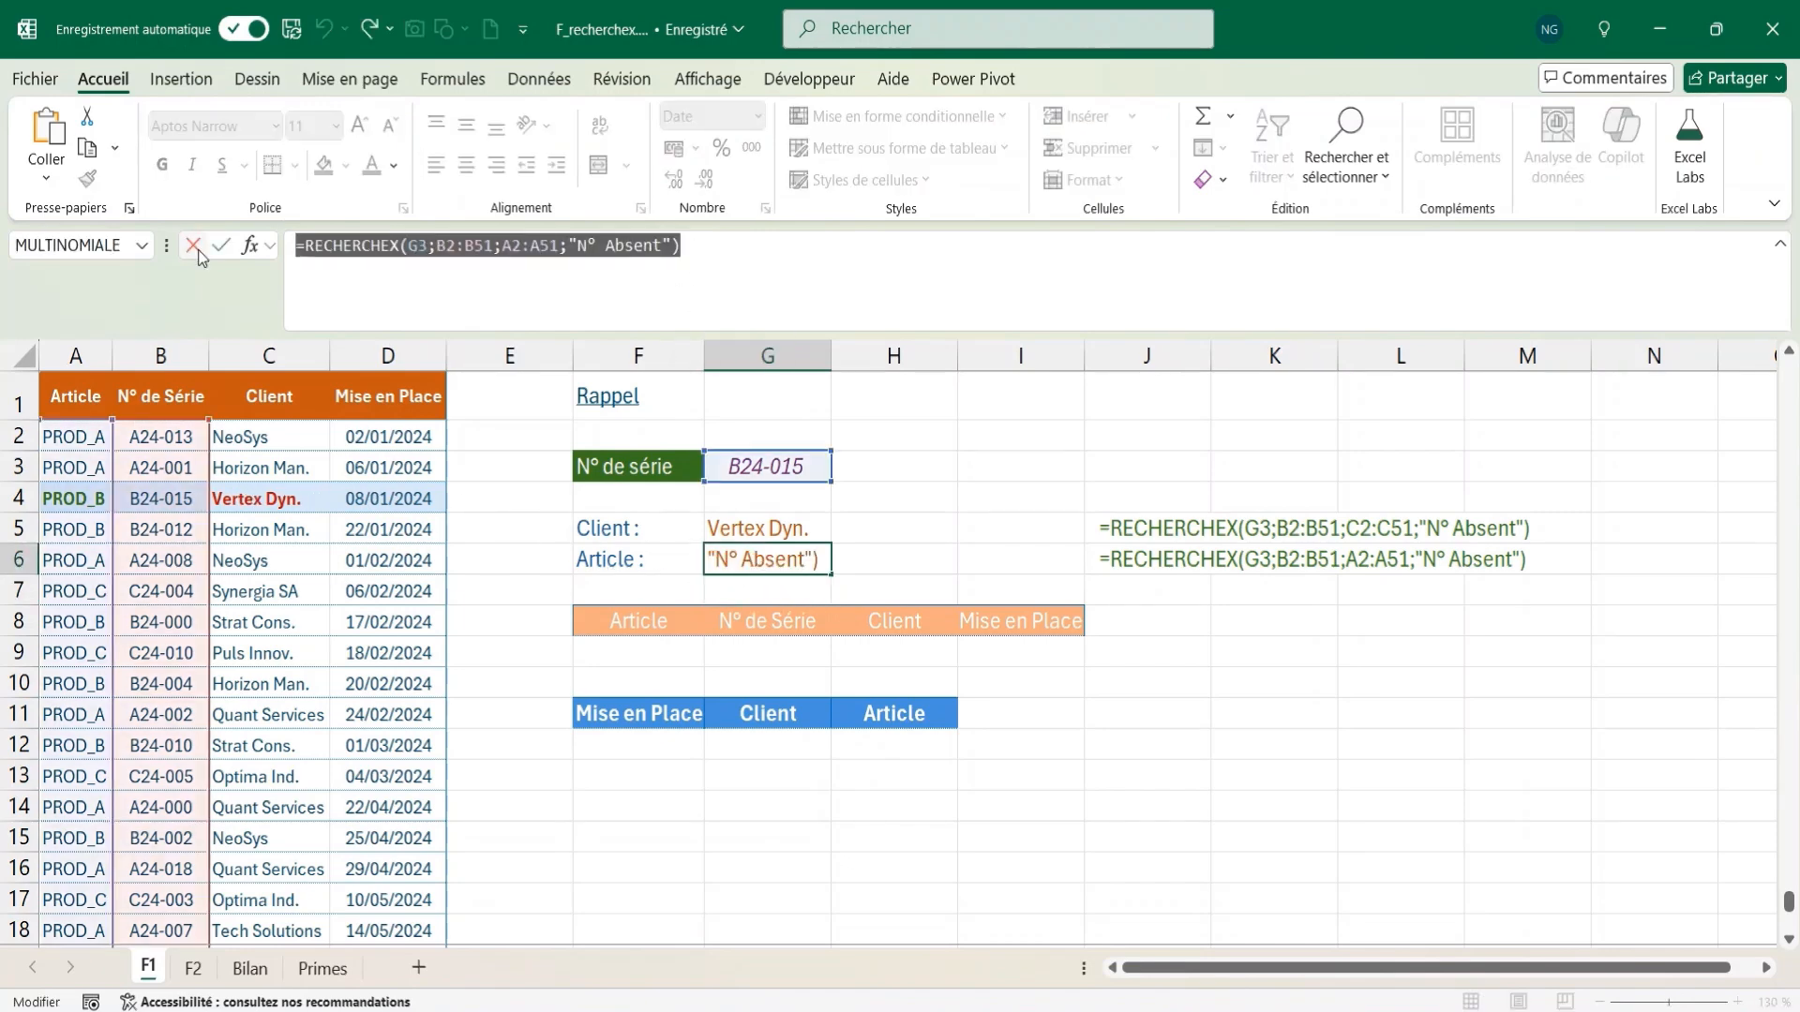
click(195, 248)
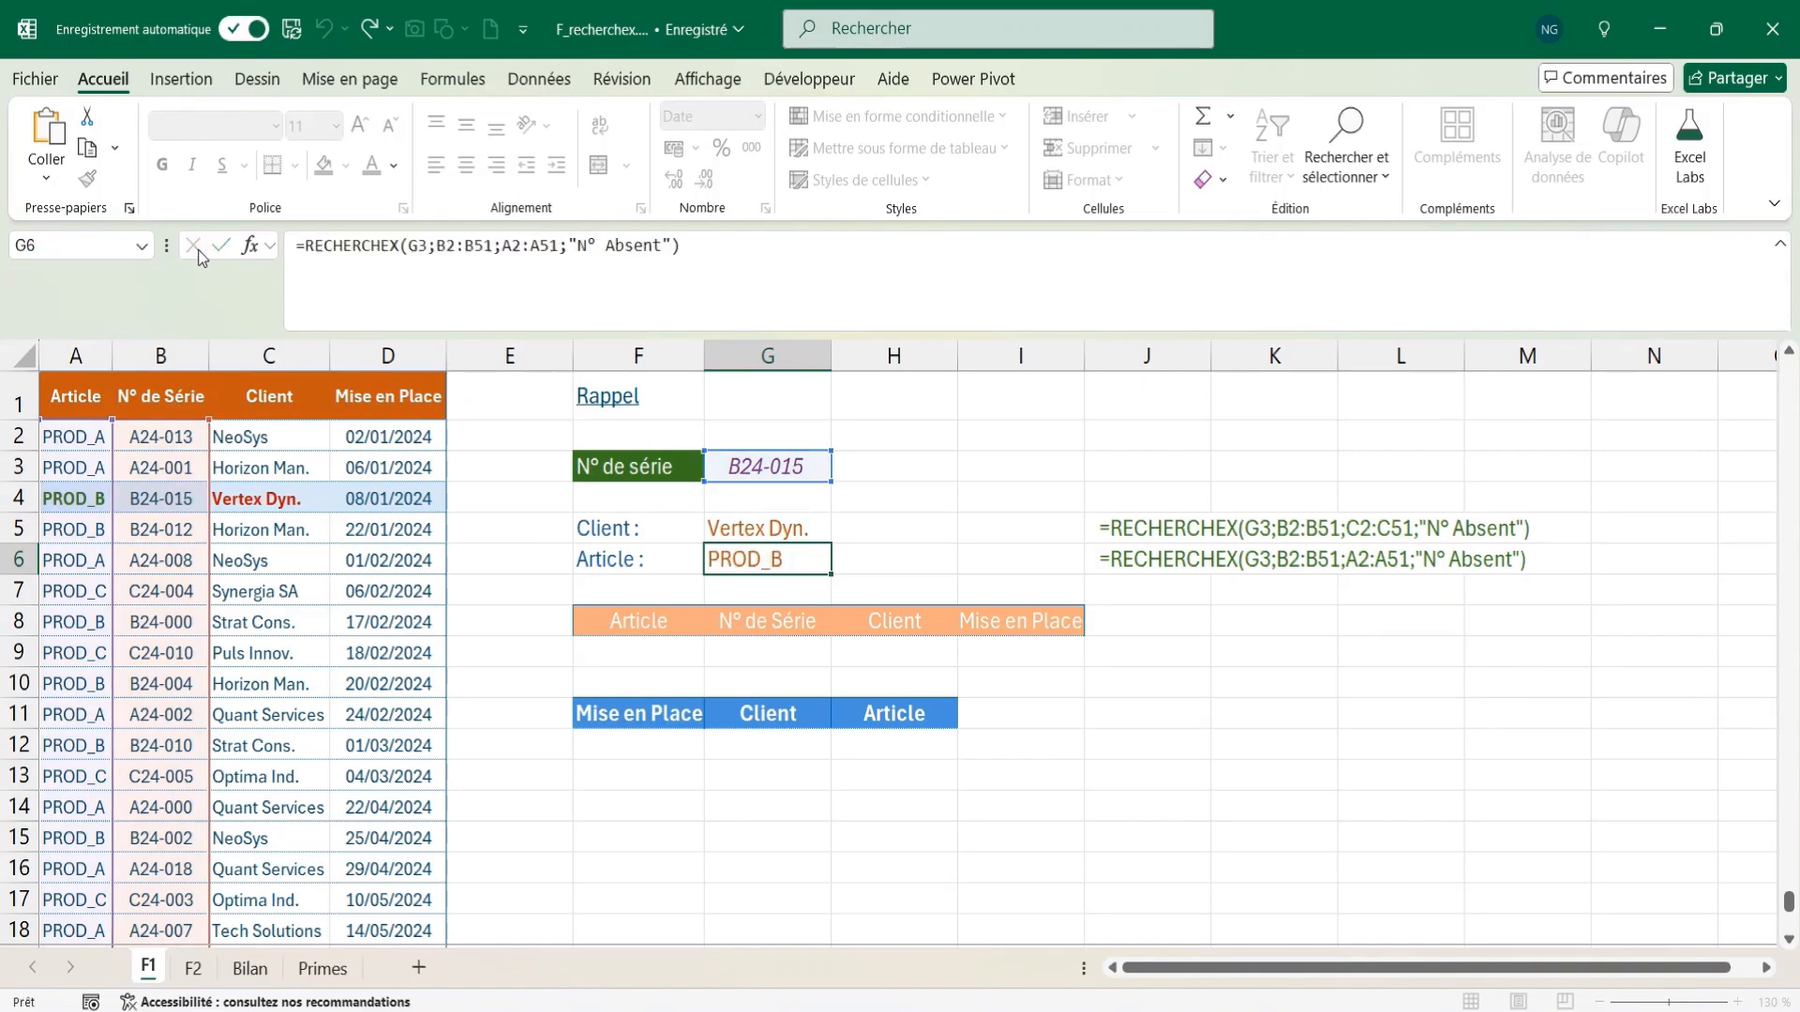
click(631, 649)
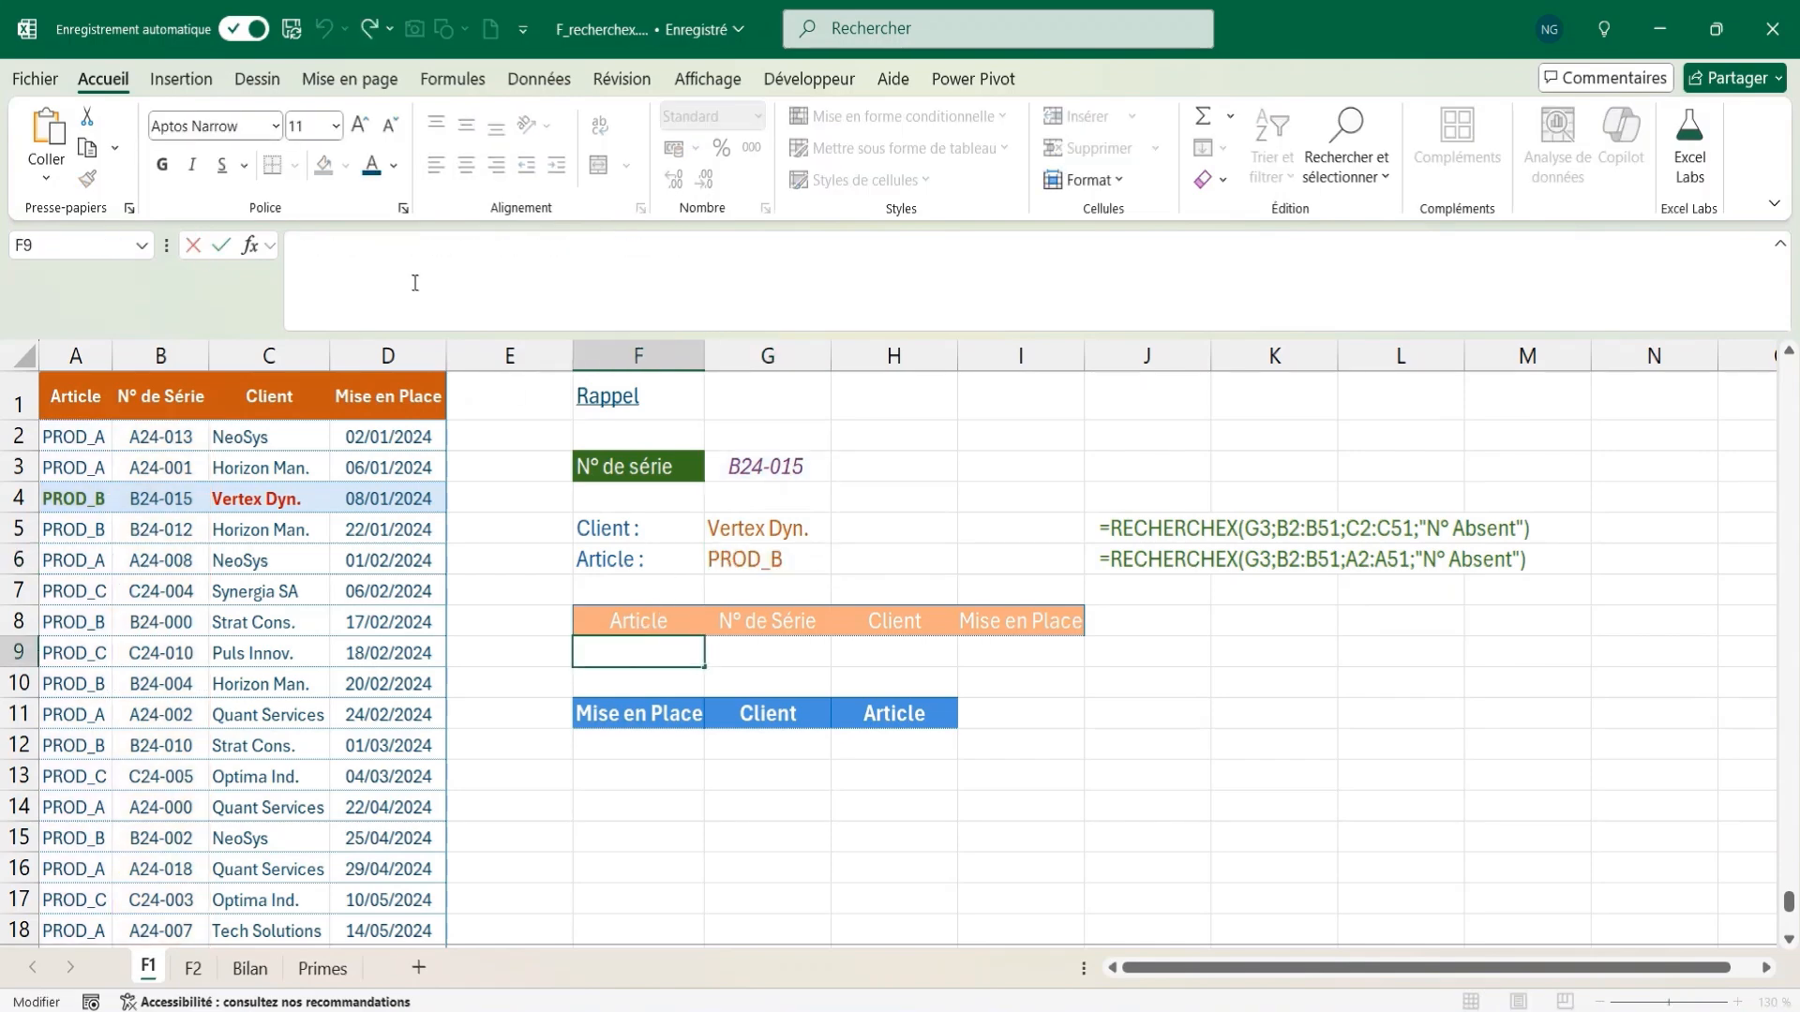
key(ctrl+v)
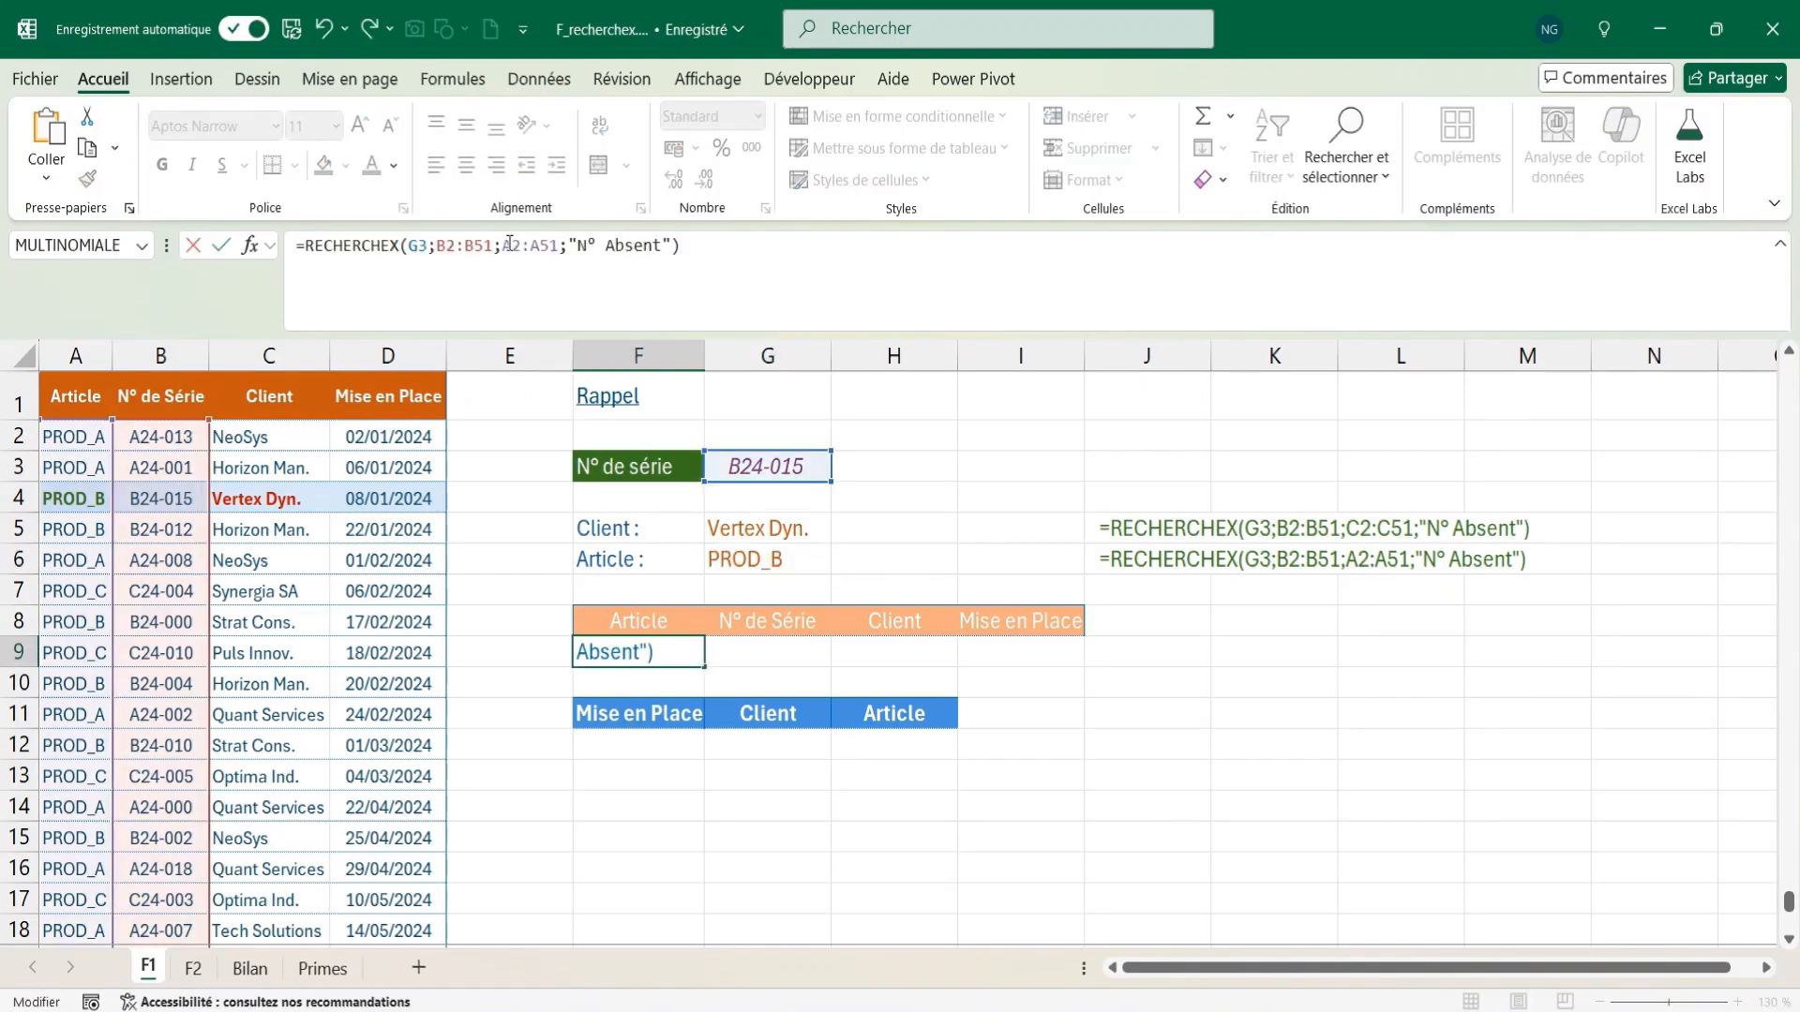
- Replace the return range in F9's formula with A2:D51 so it covers all four table columns
drag(502, 246, 561, 244)
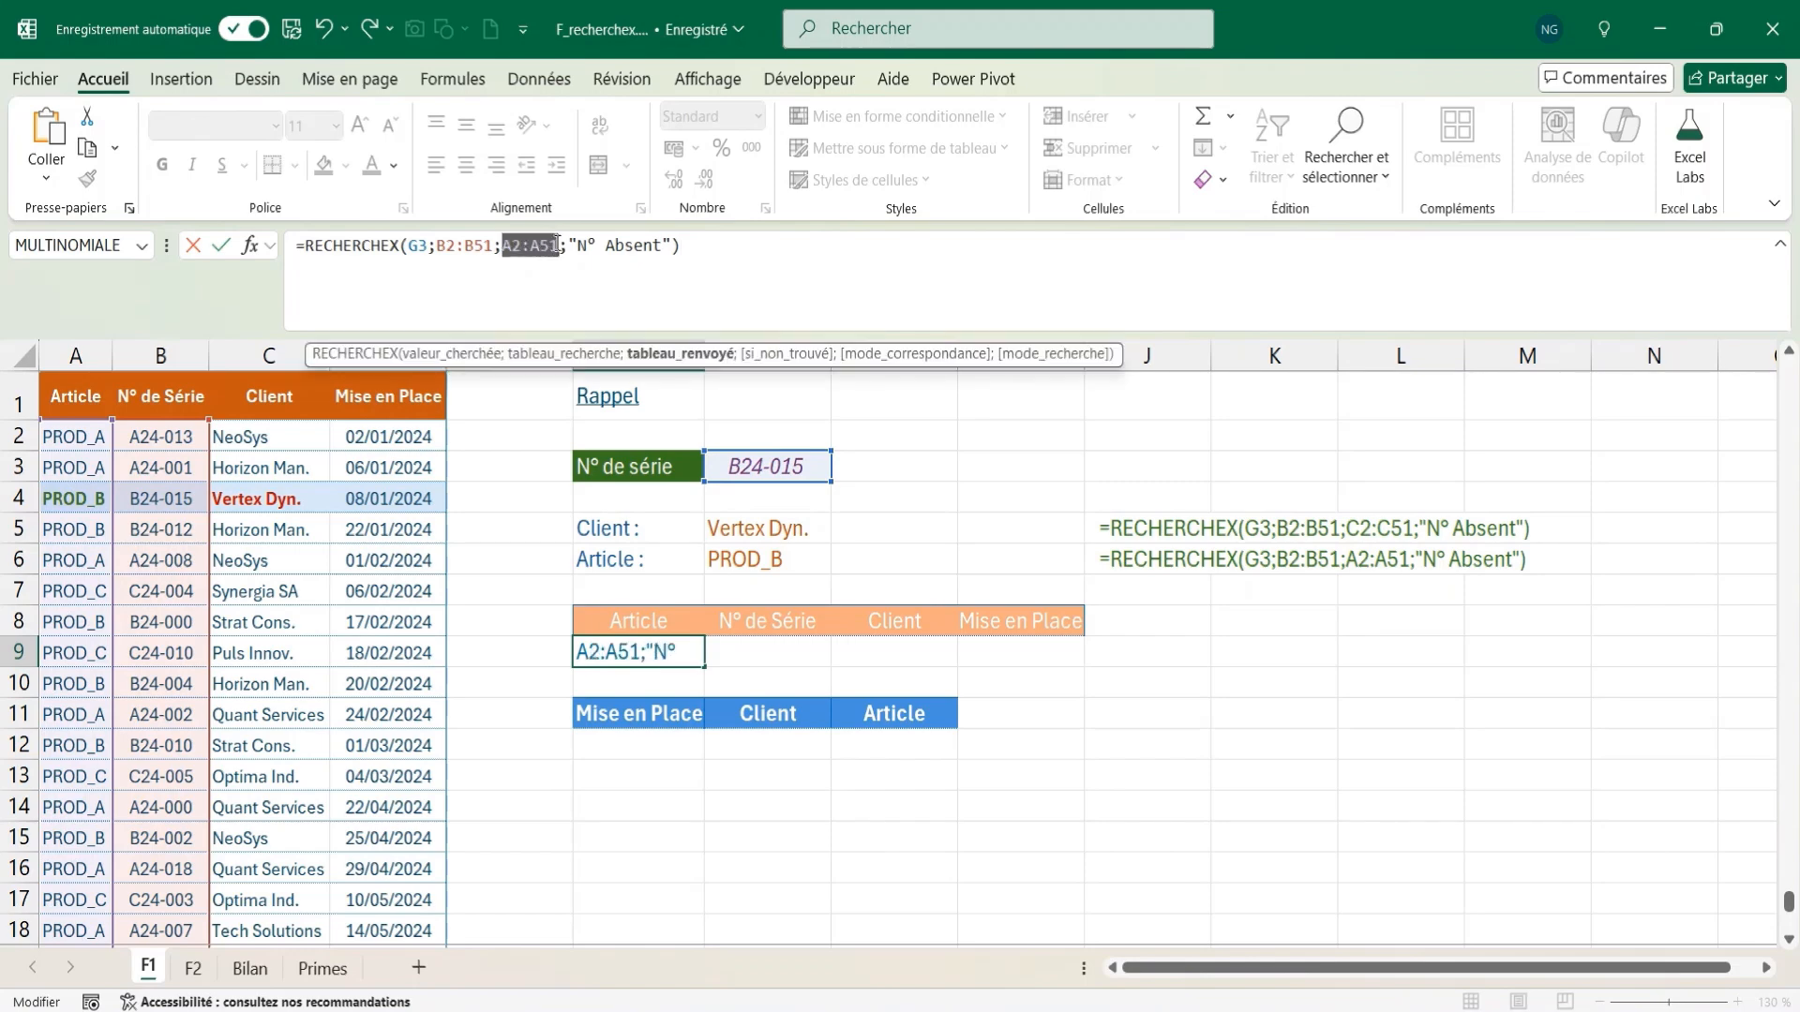
click(68, 433)
drag(67, 433, 378, 438)
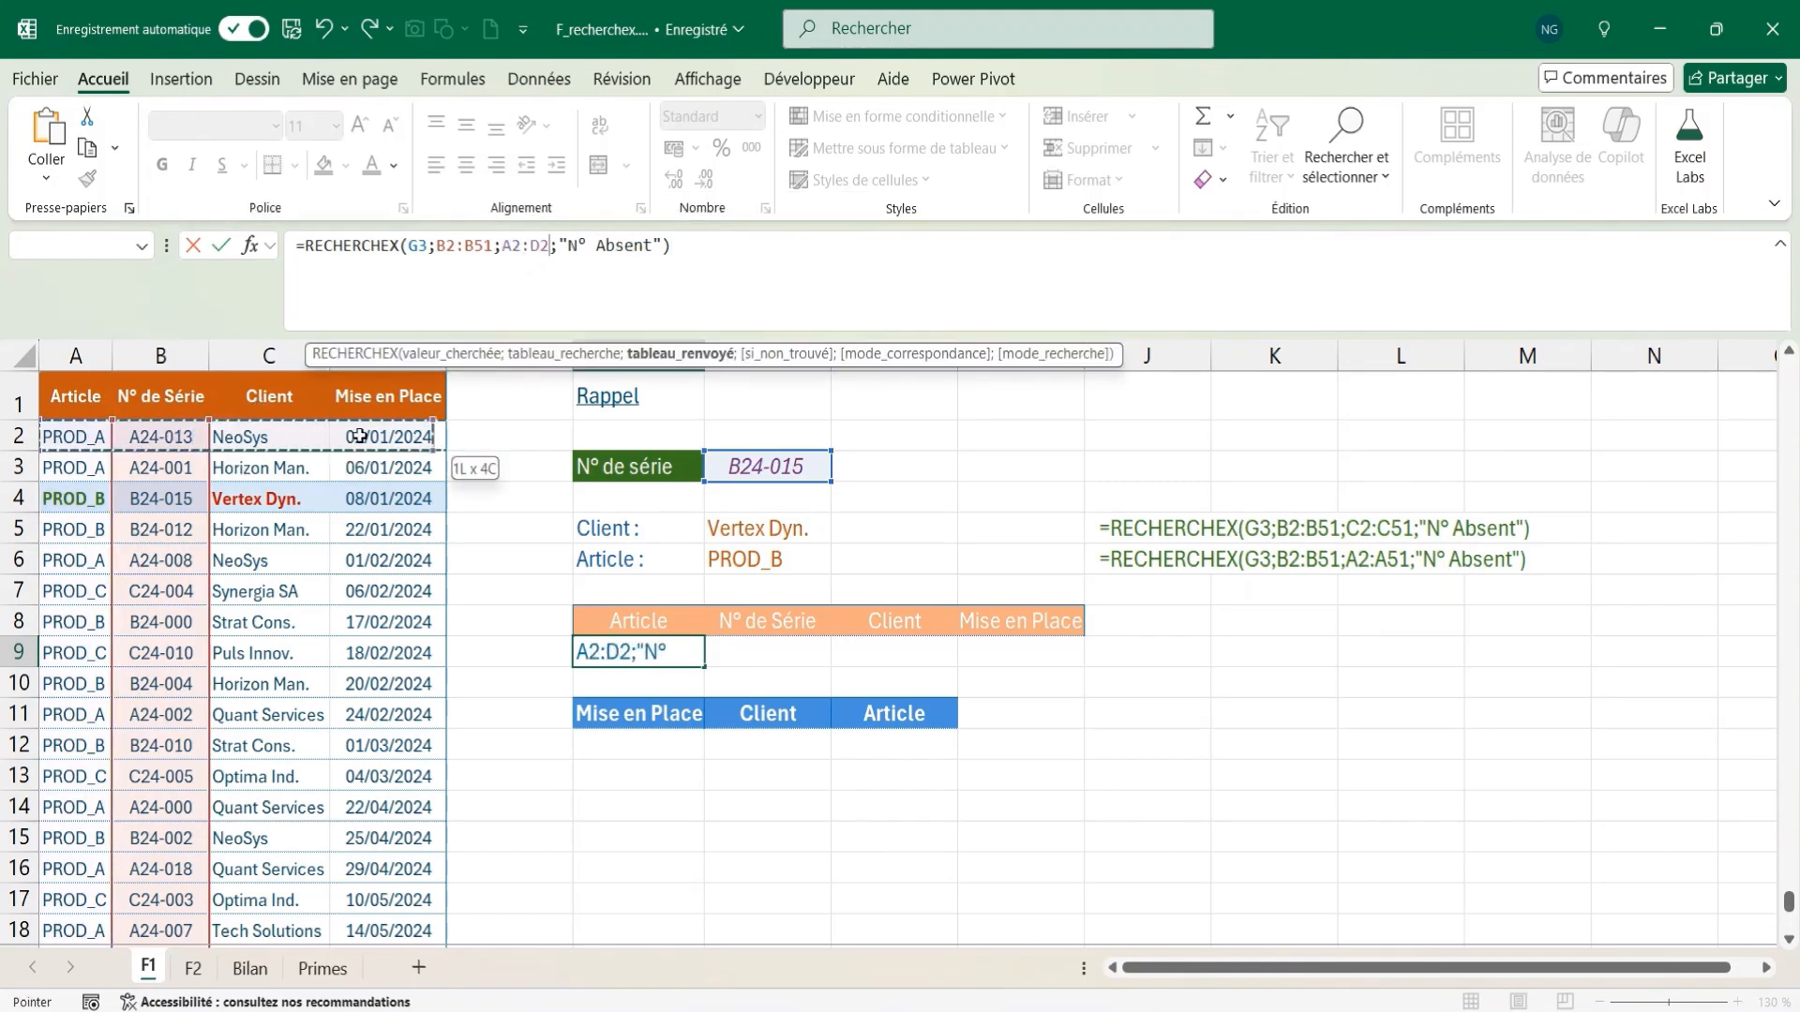
key(ctrl+shift+Down)
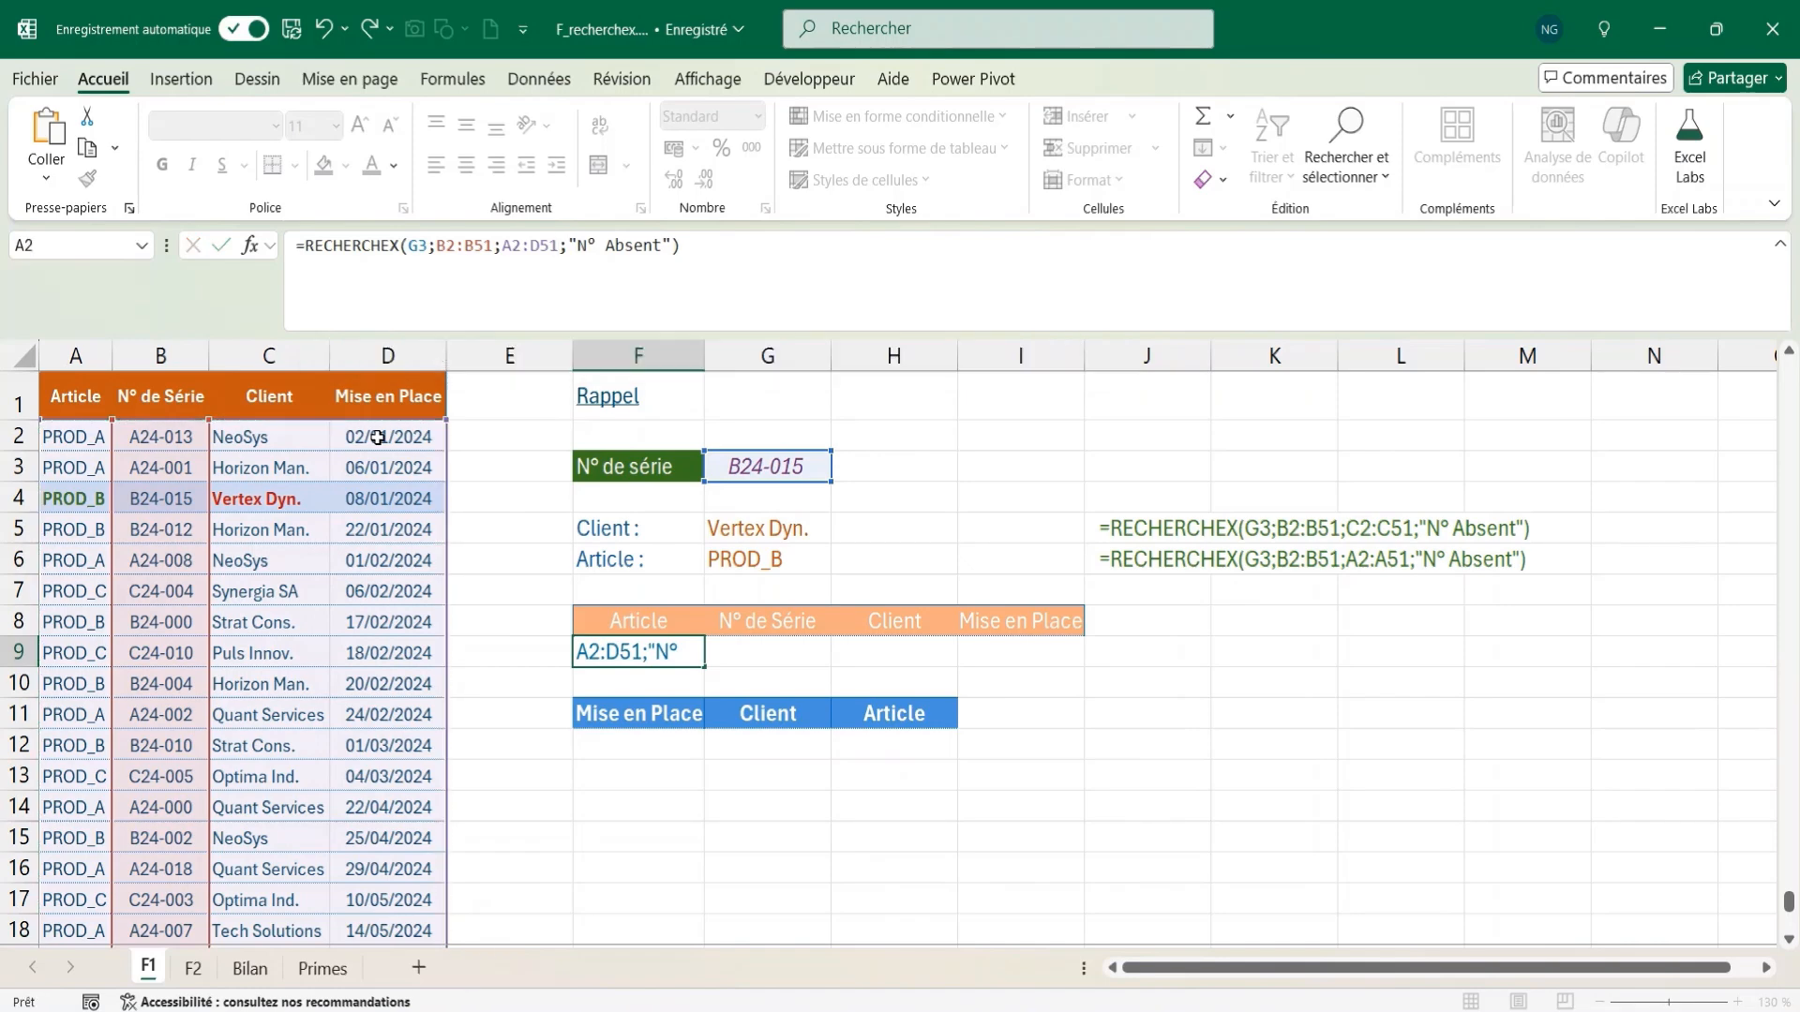
key(Return)
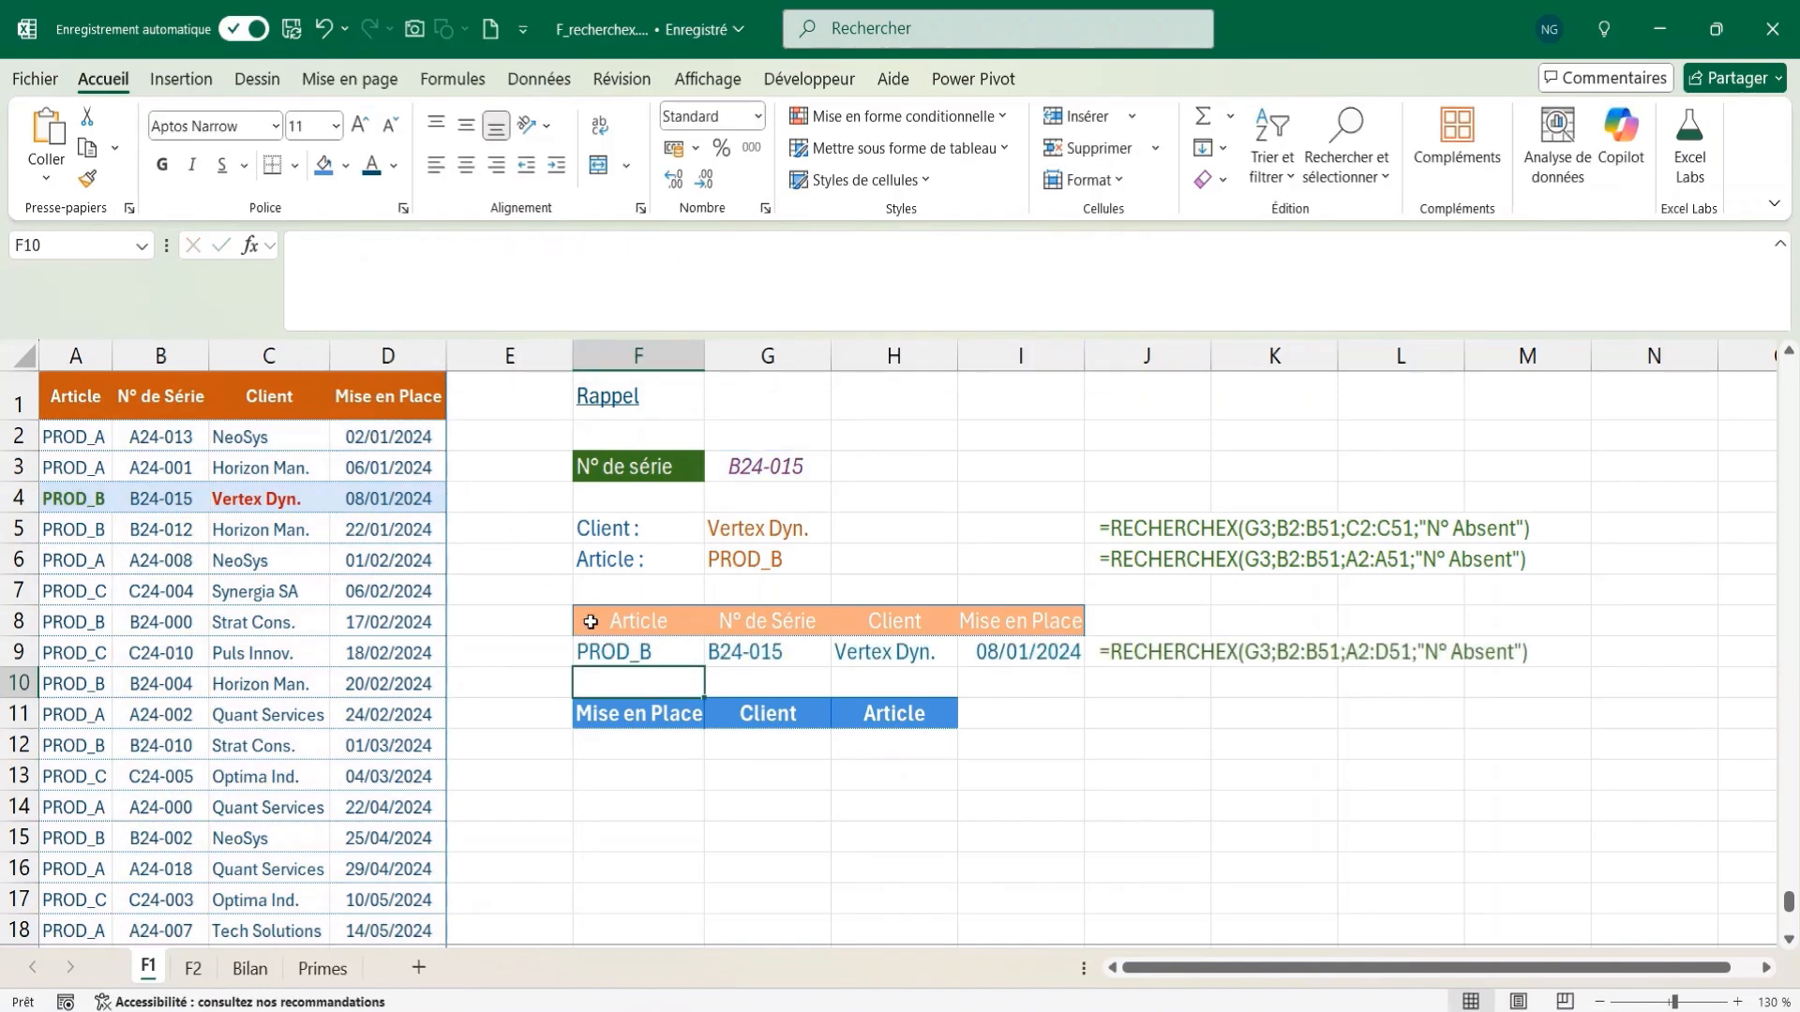
- Copy the formula text from F9 unchanged into cell F12 under the blue Mise en Place header
click(607, 647)
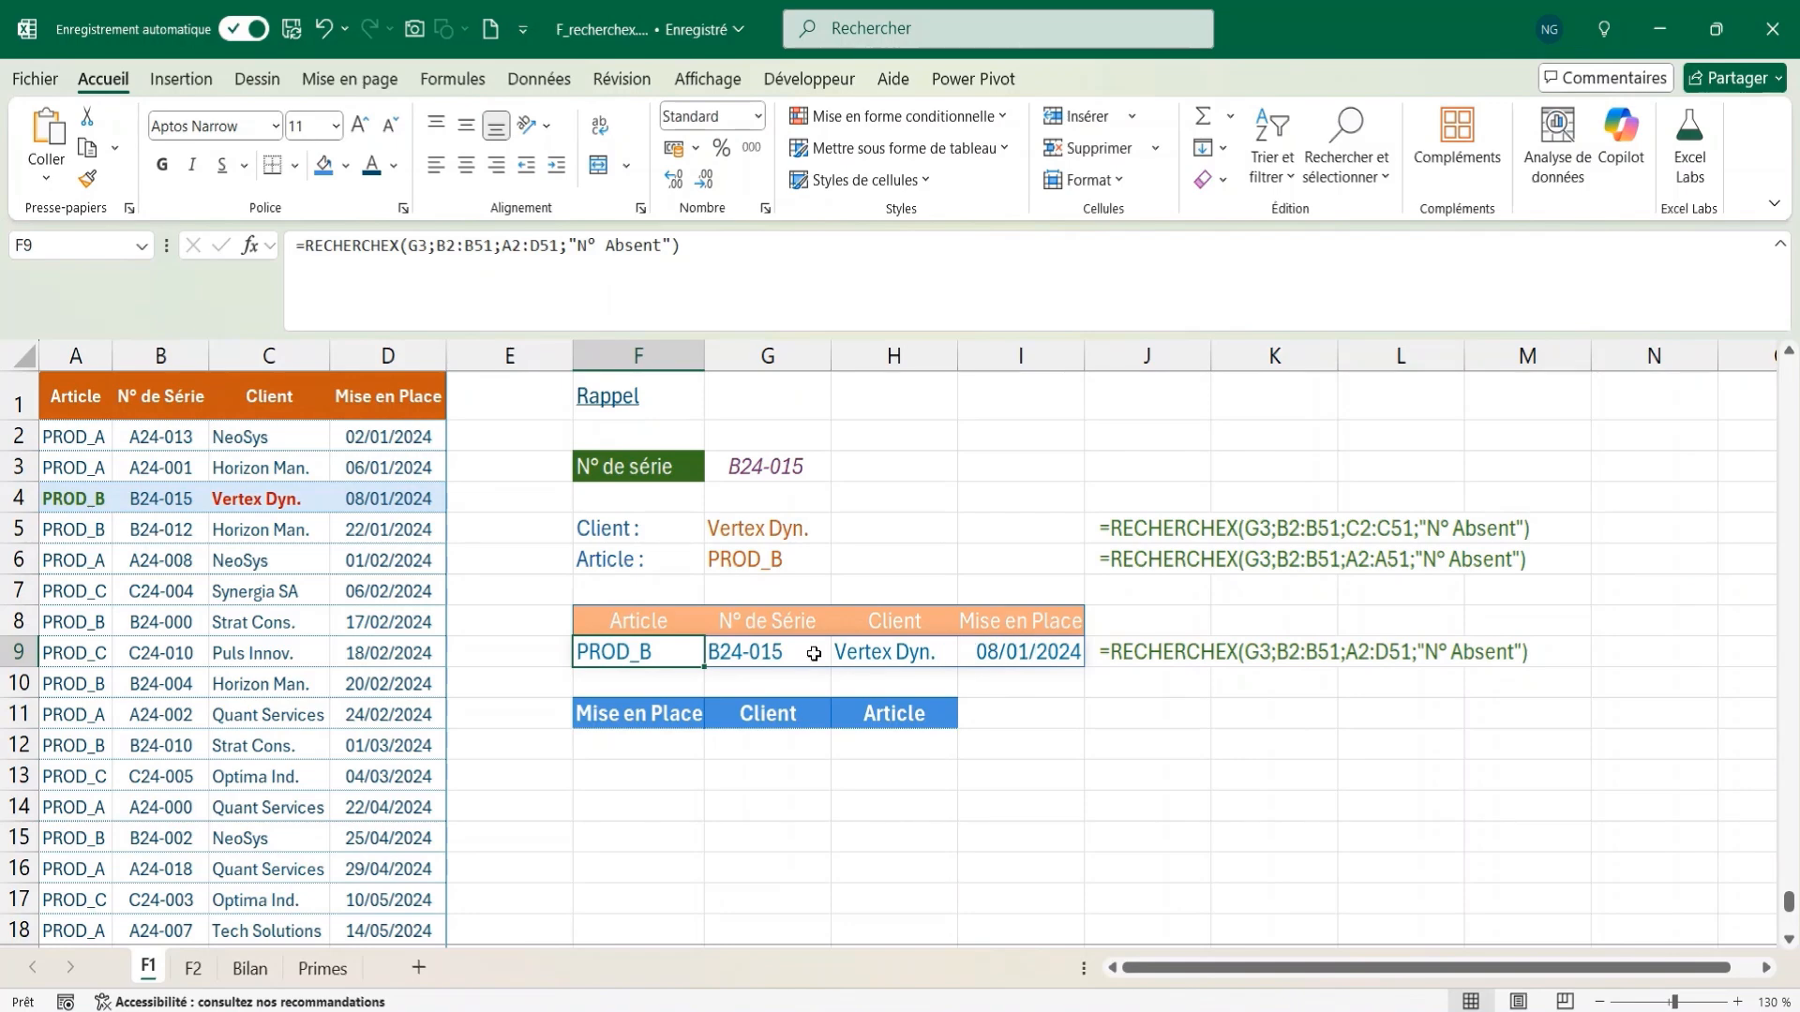
drag(699, 246, 251, 227)
key(Escape)
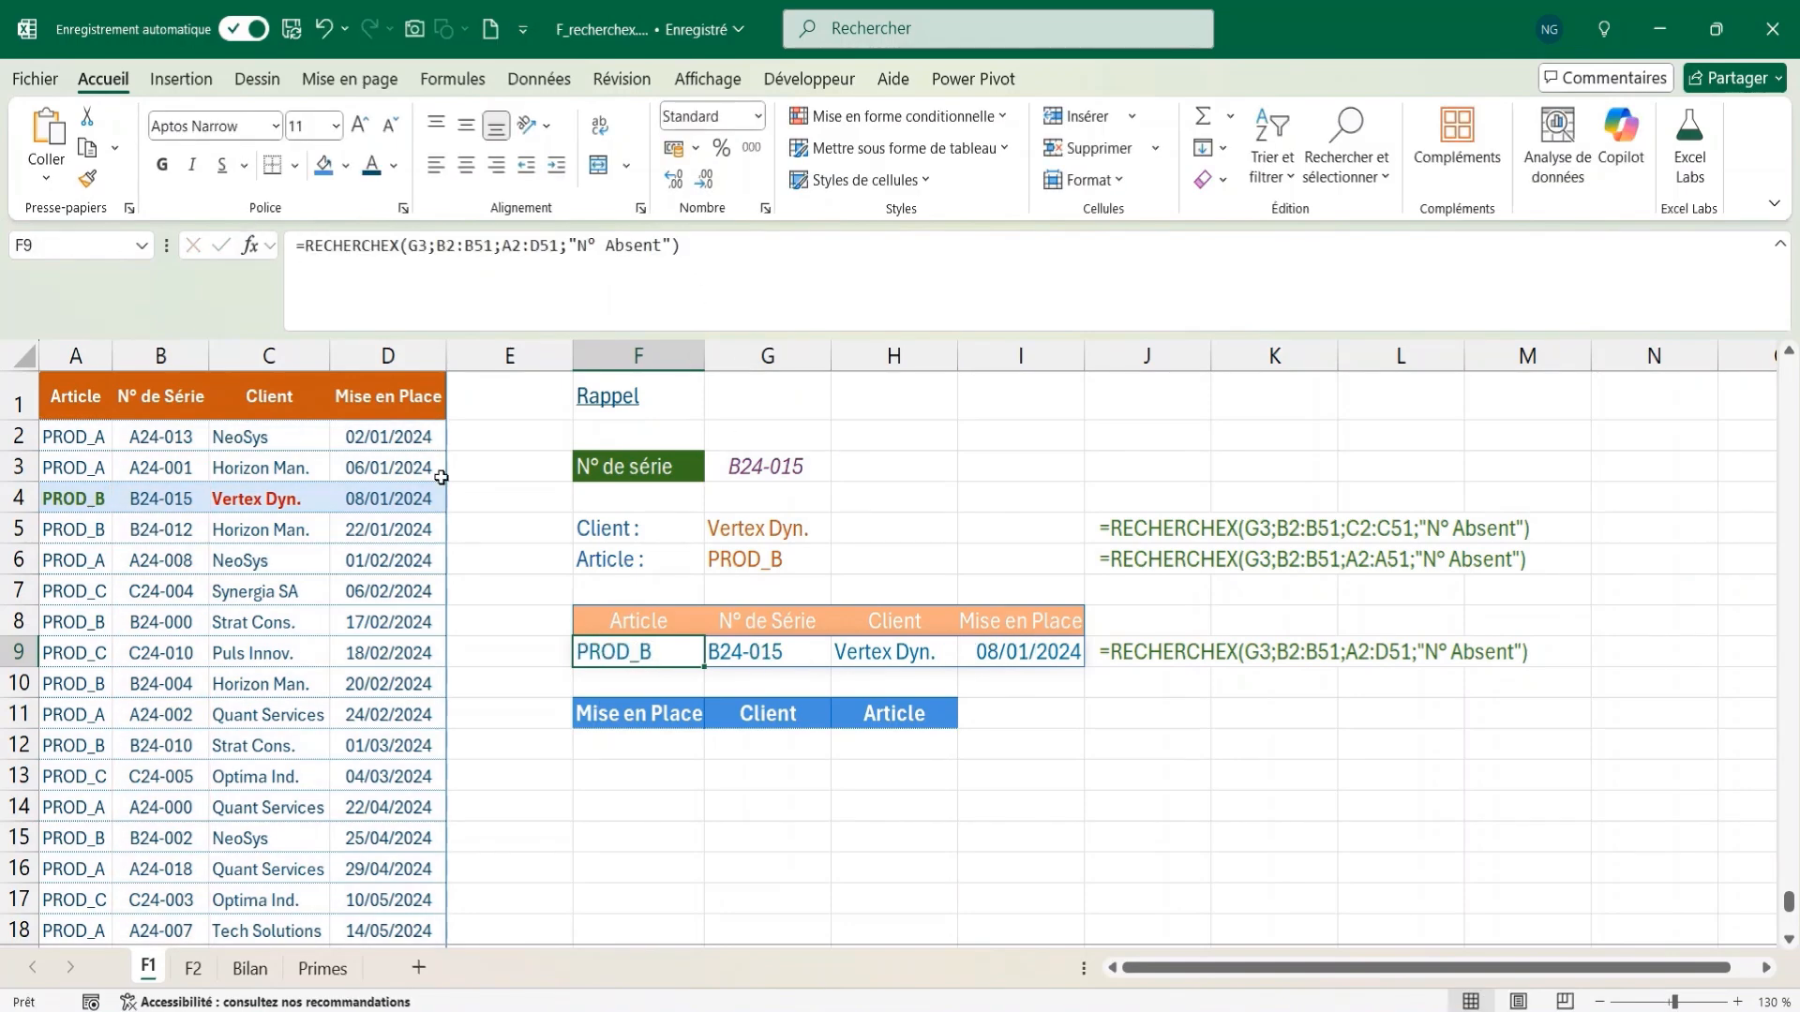
click(615, 742)
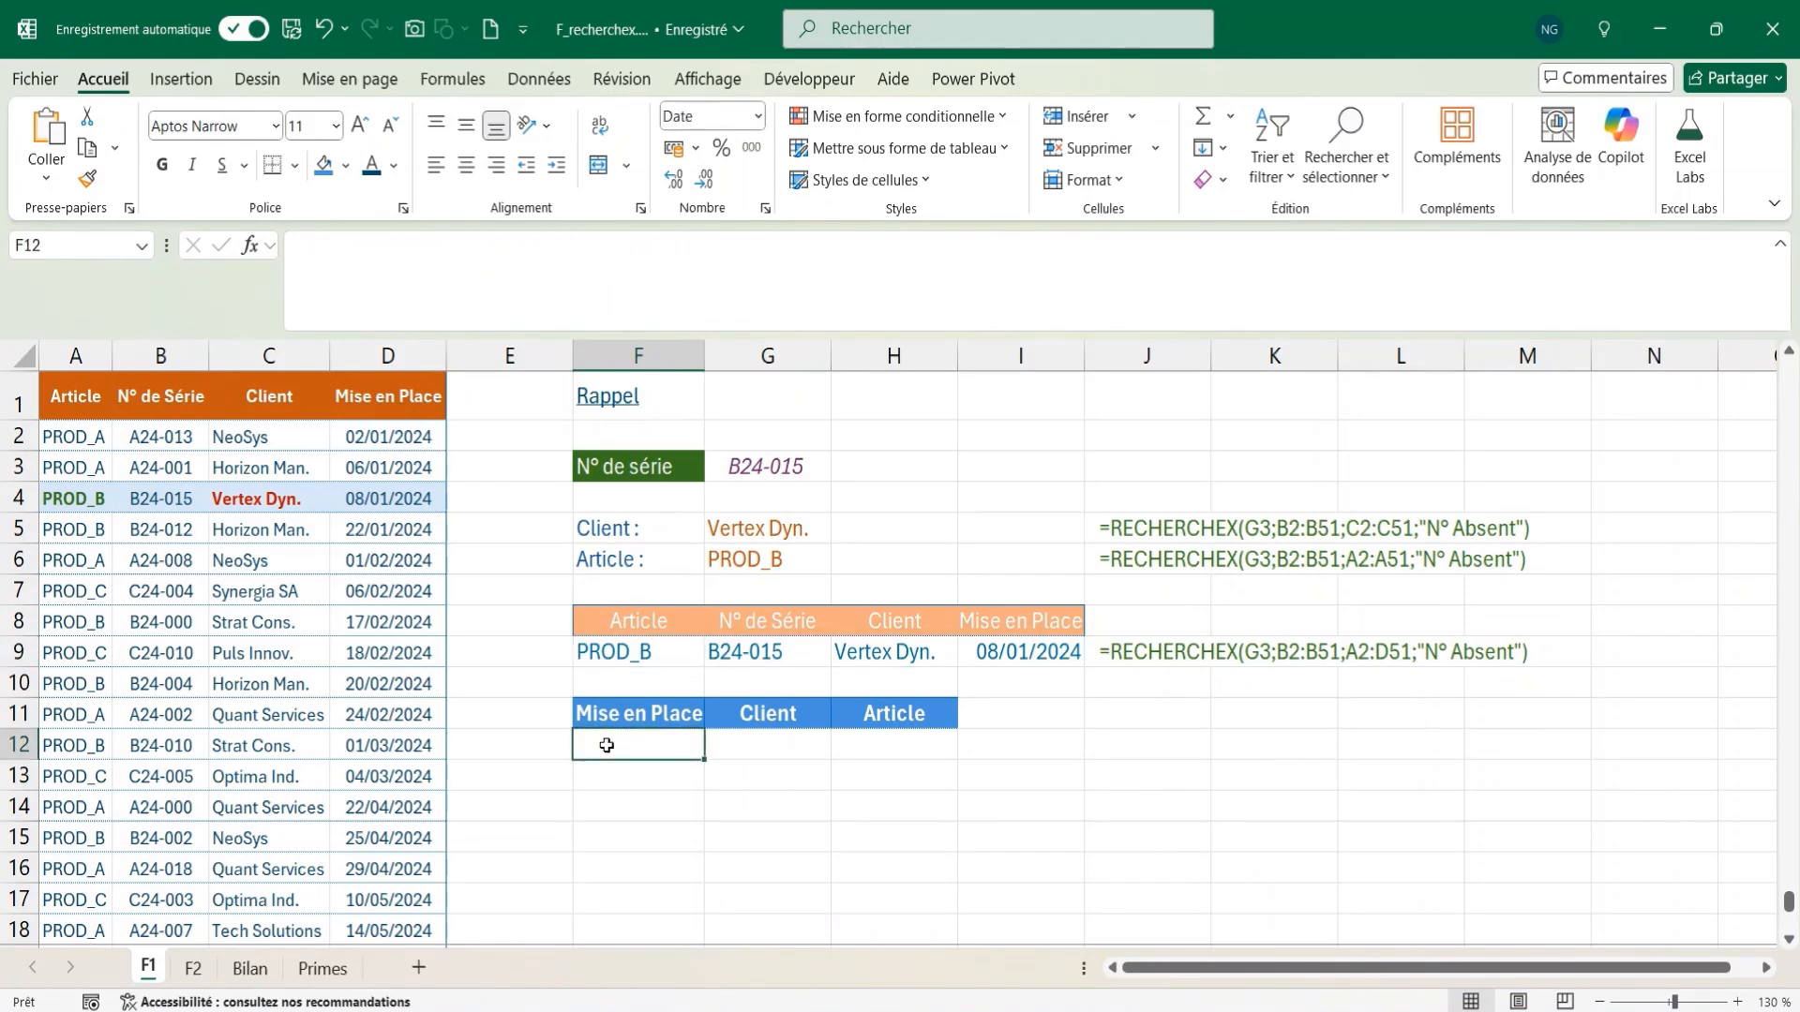
click(365, 265)
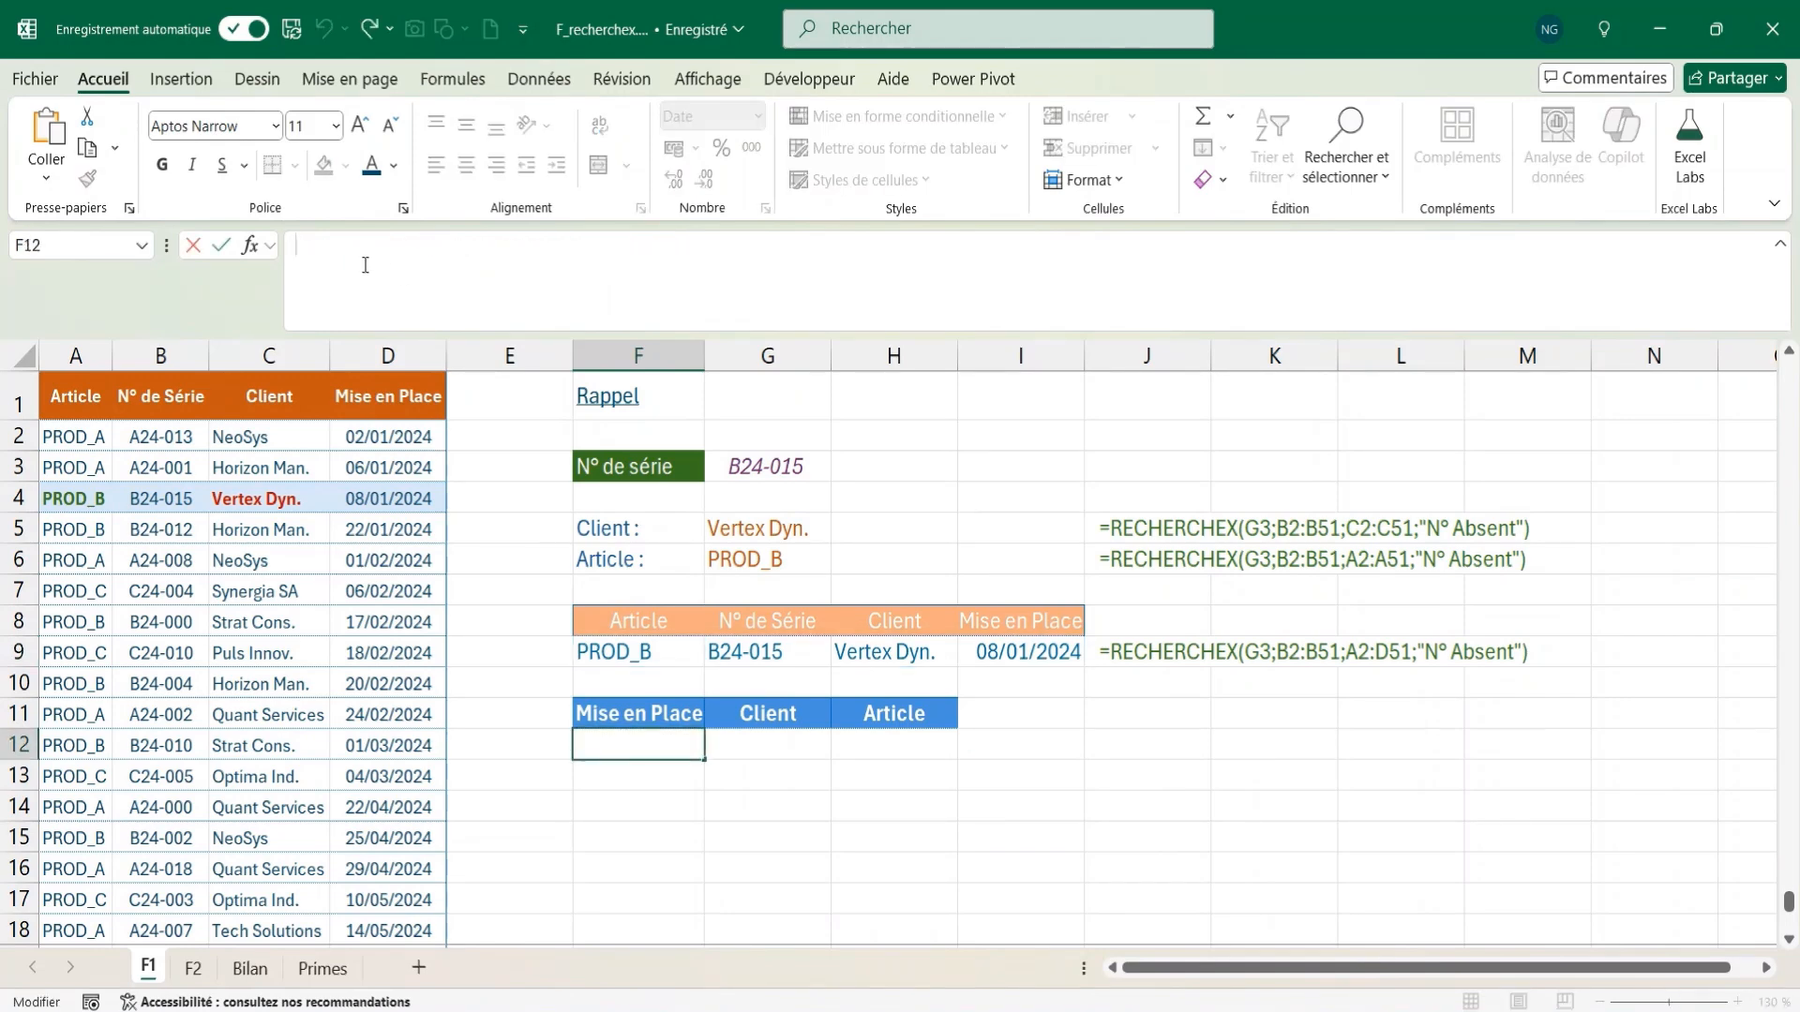
key(ctrl+v)
- Wrap the return range A2:D51 in F12's formula in CHOISIRCOLS, picking columns 4, 3 and 1
click(506, 246)
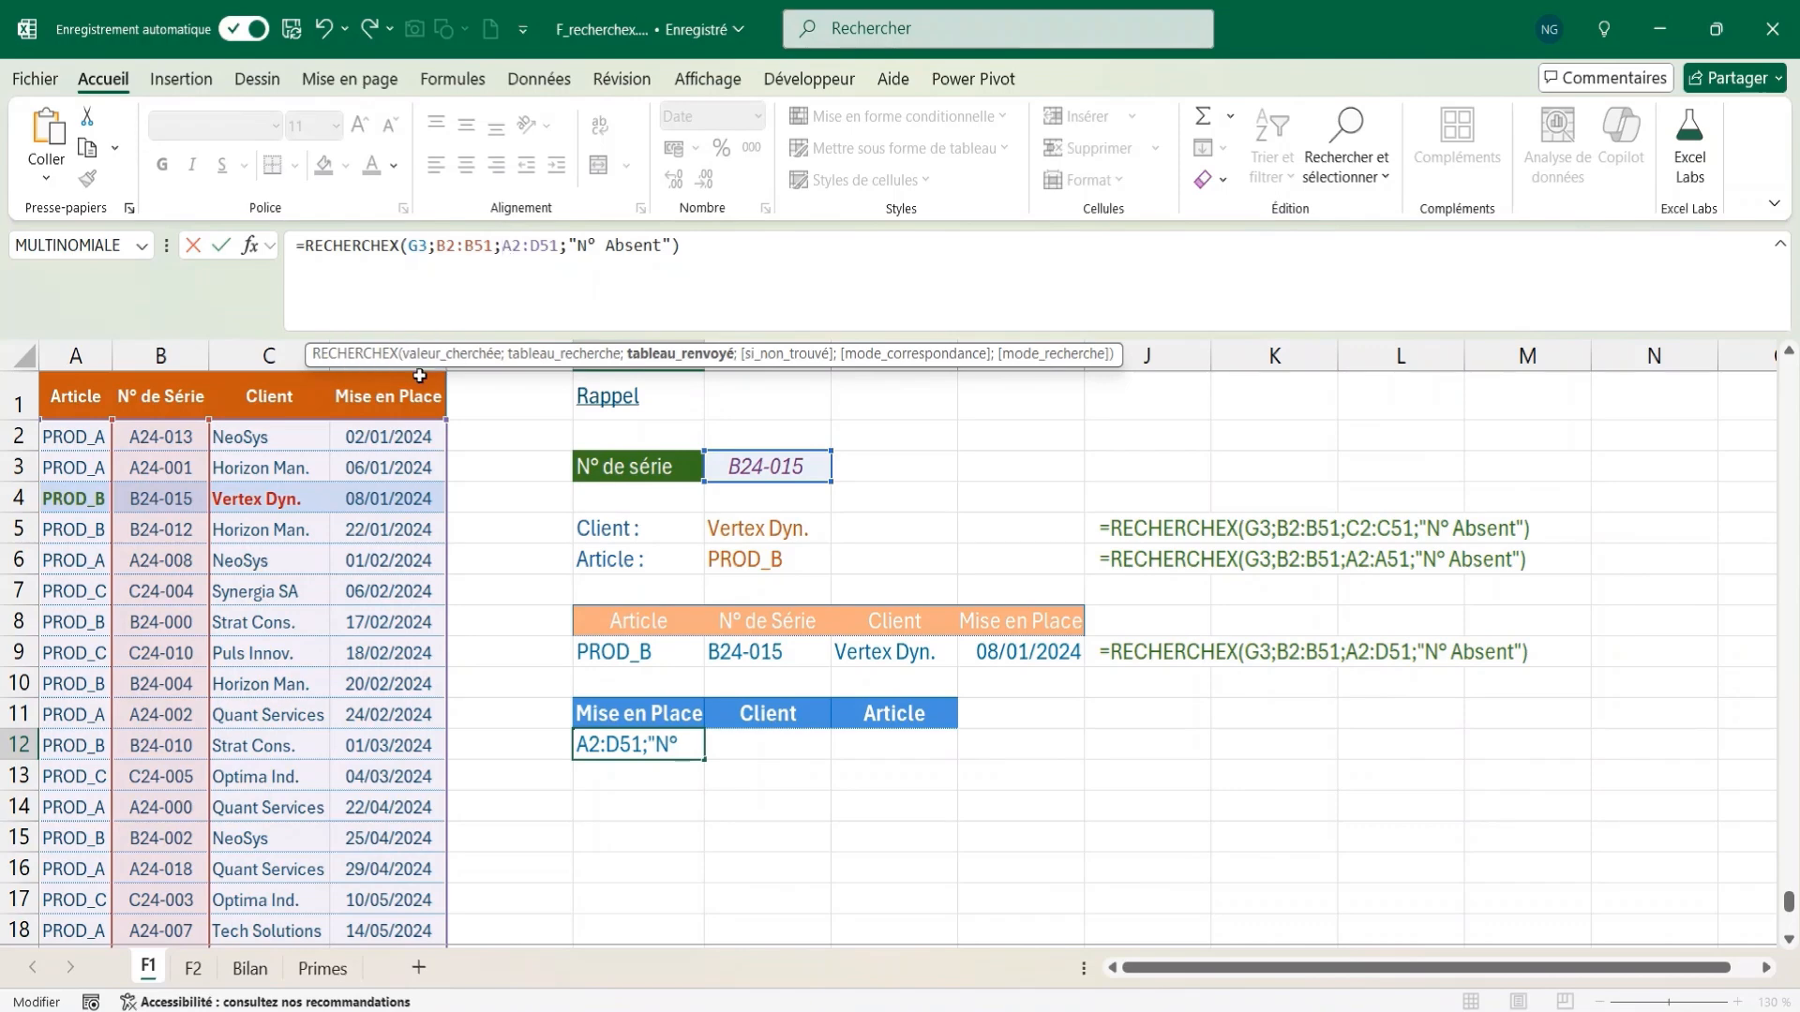
text(choi)
key(Down)
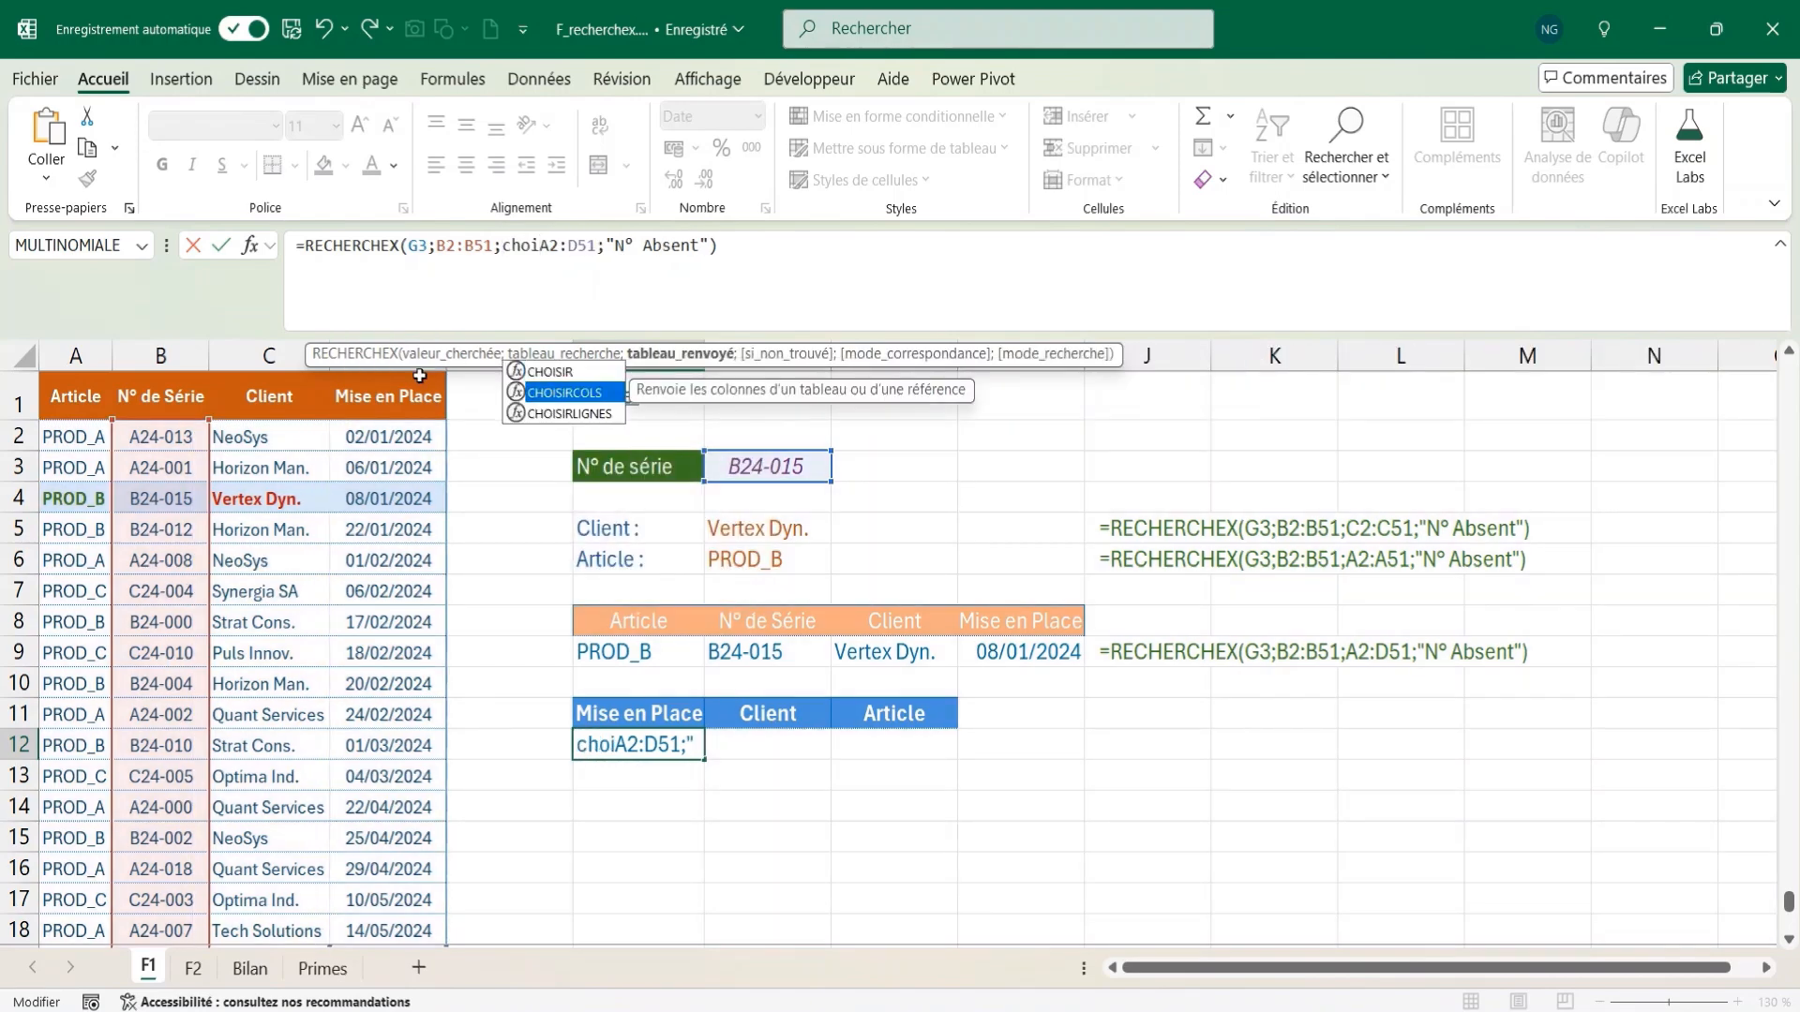
key(Tab)
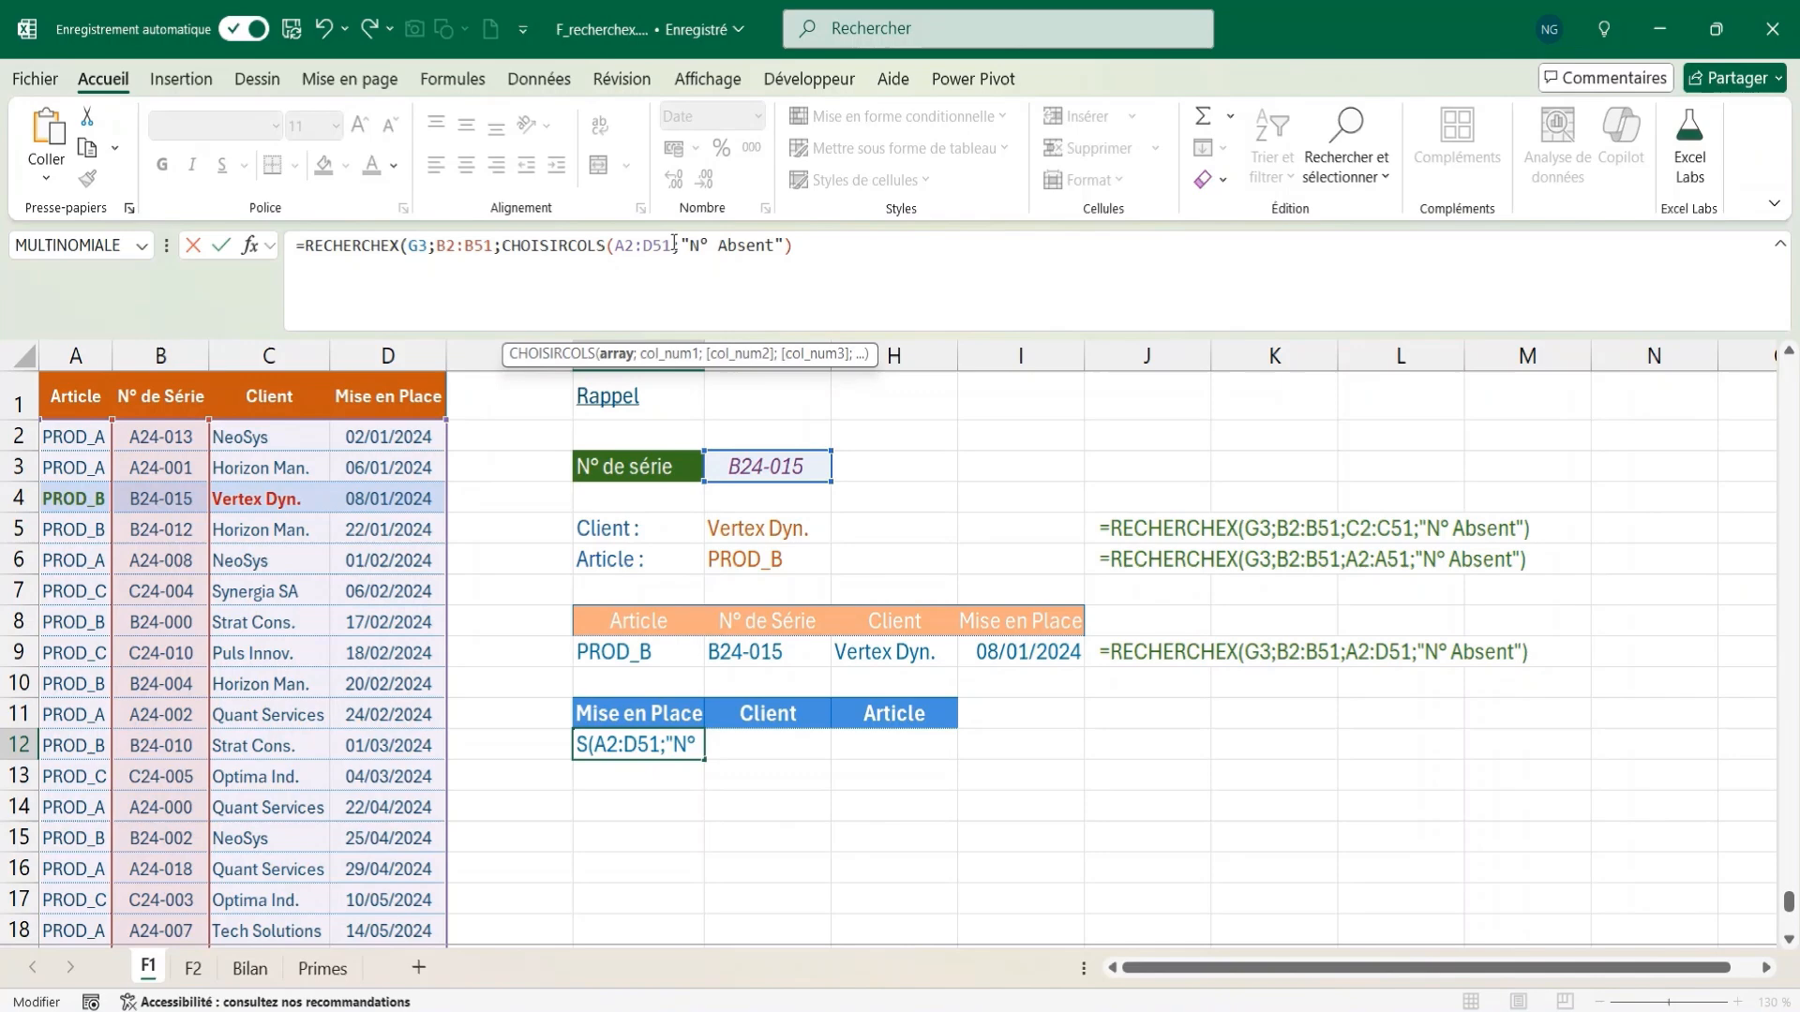
text(;)
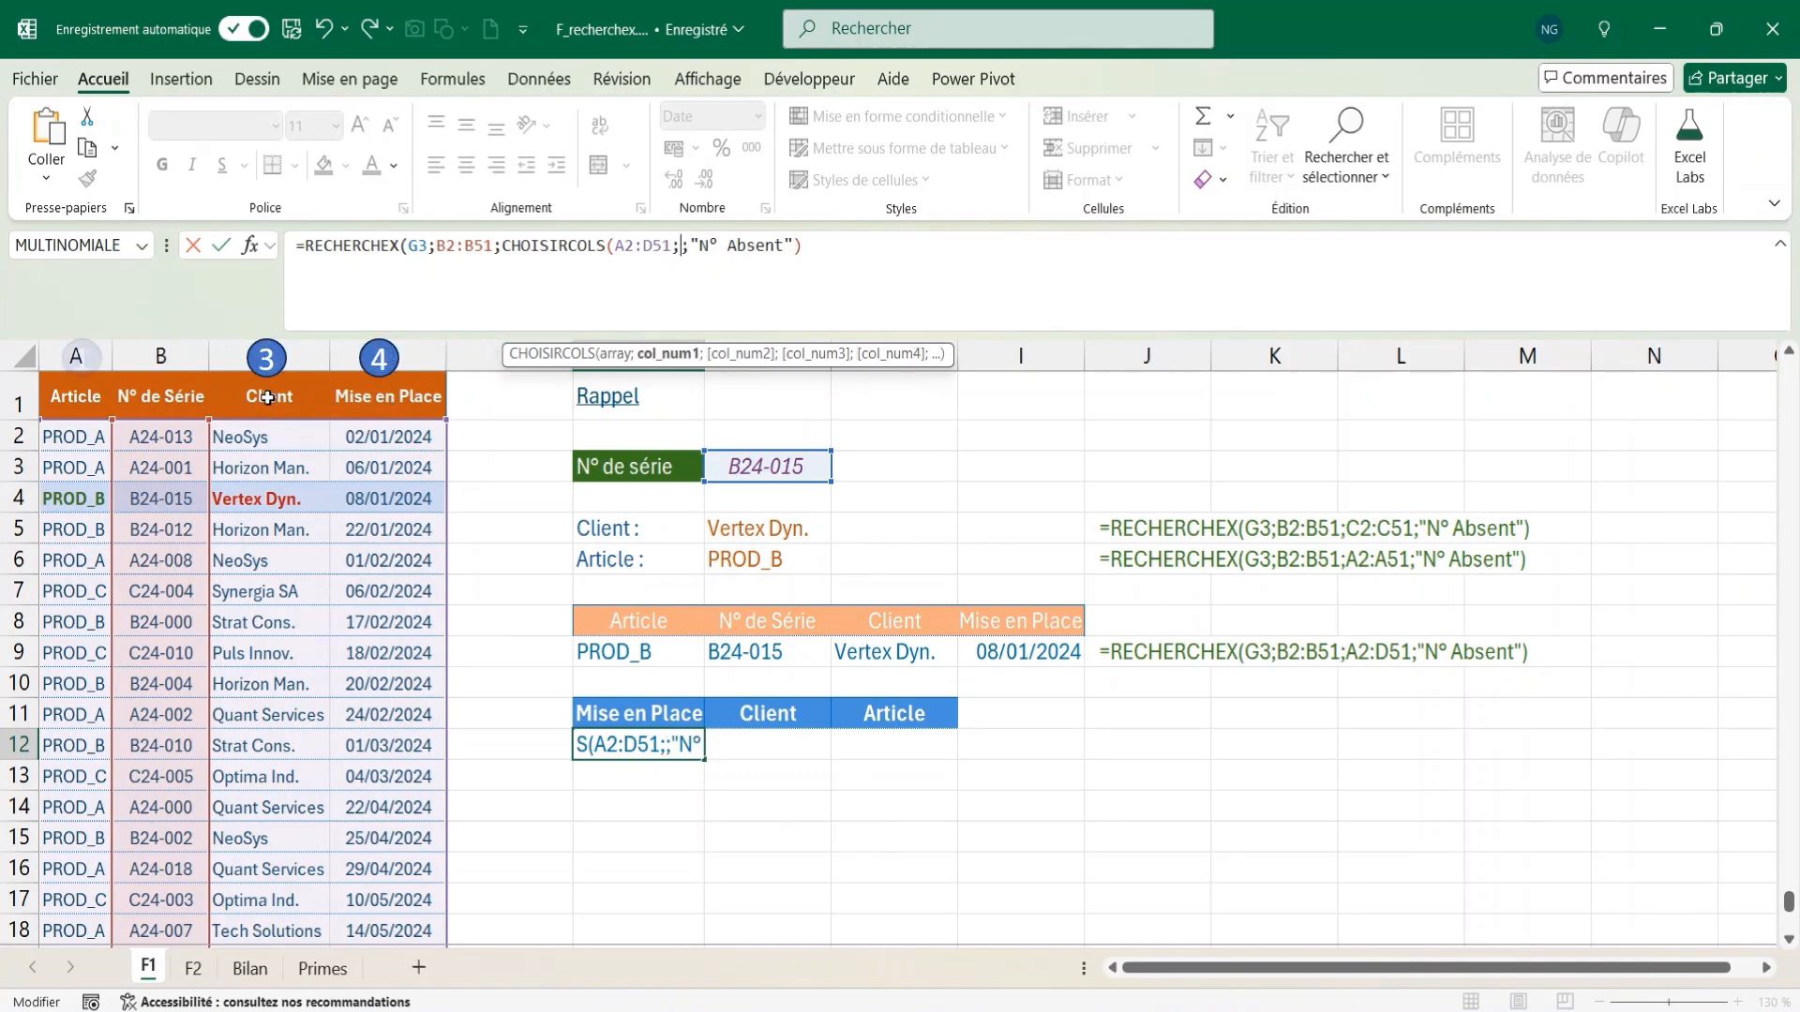
text(4;3;1)
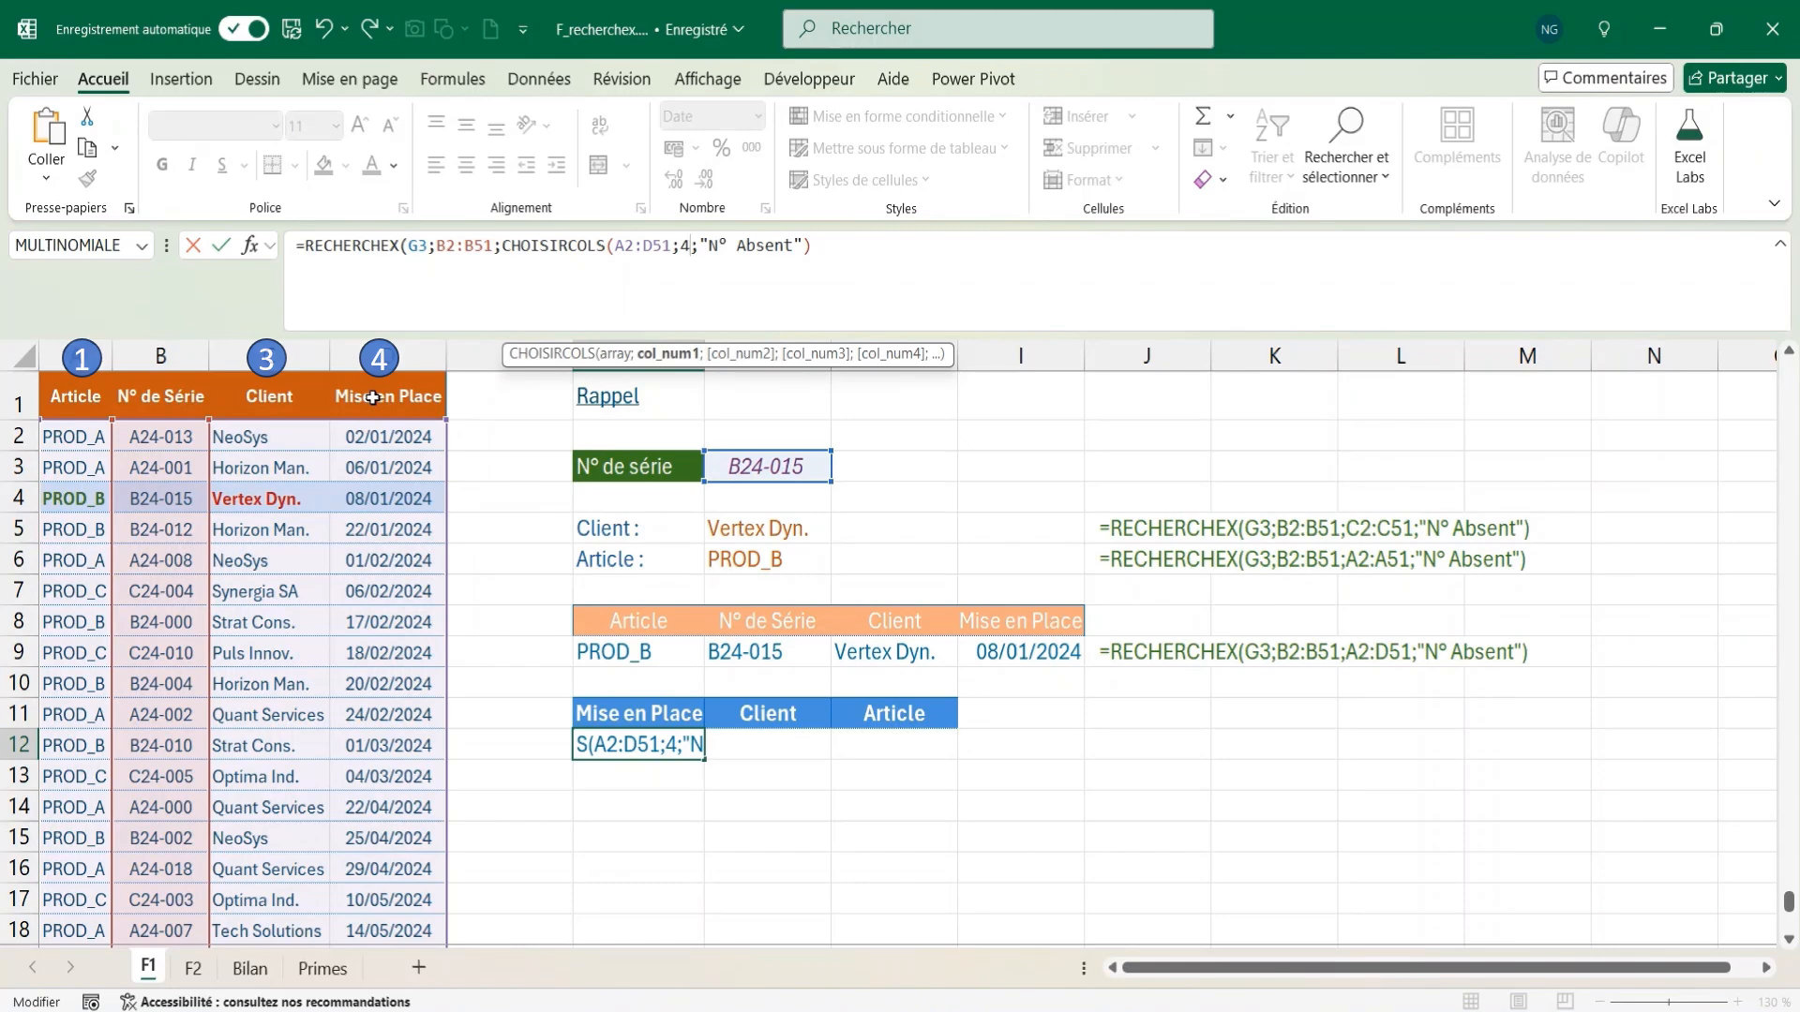
text();)
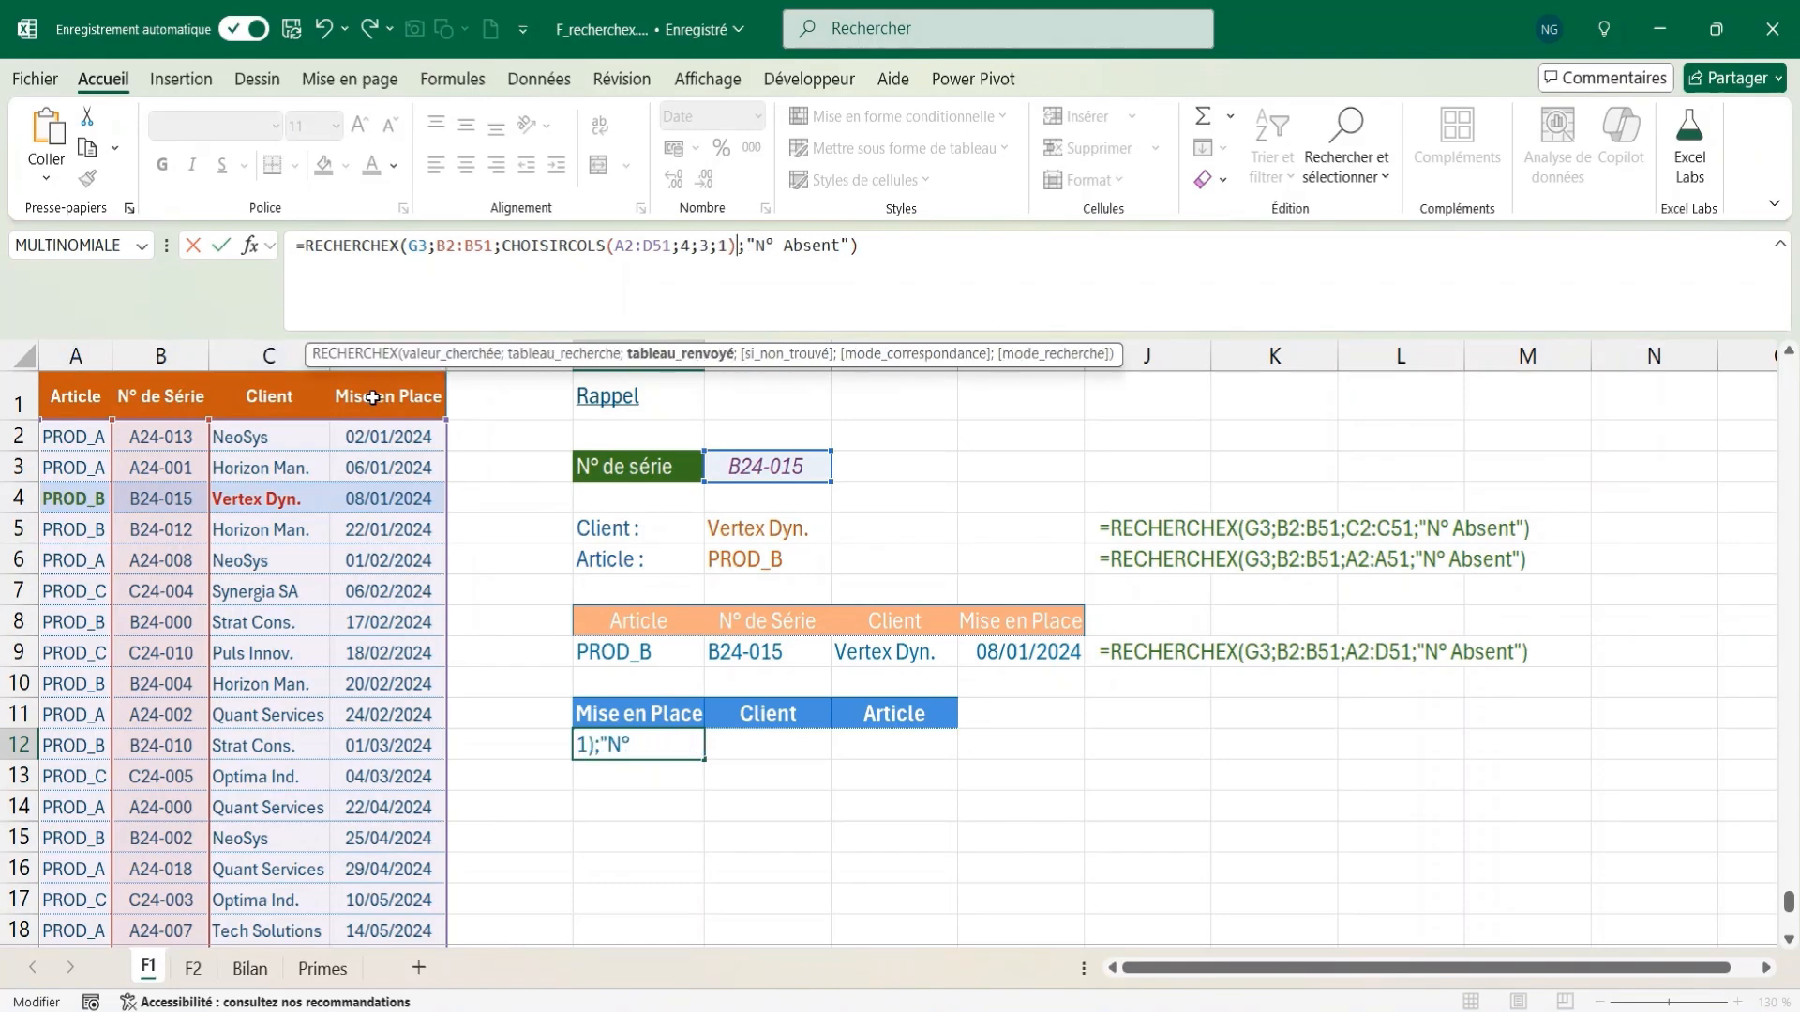
key(Return)
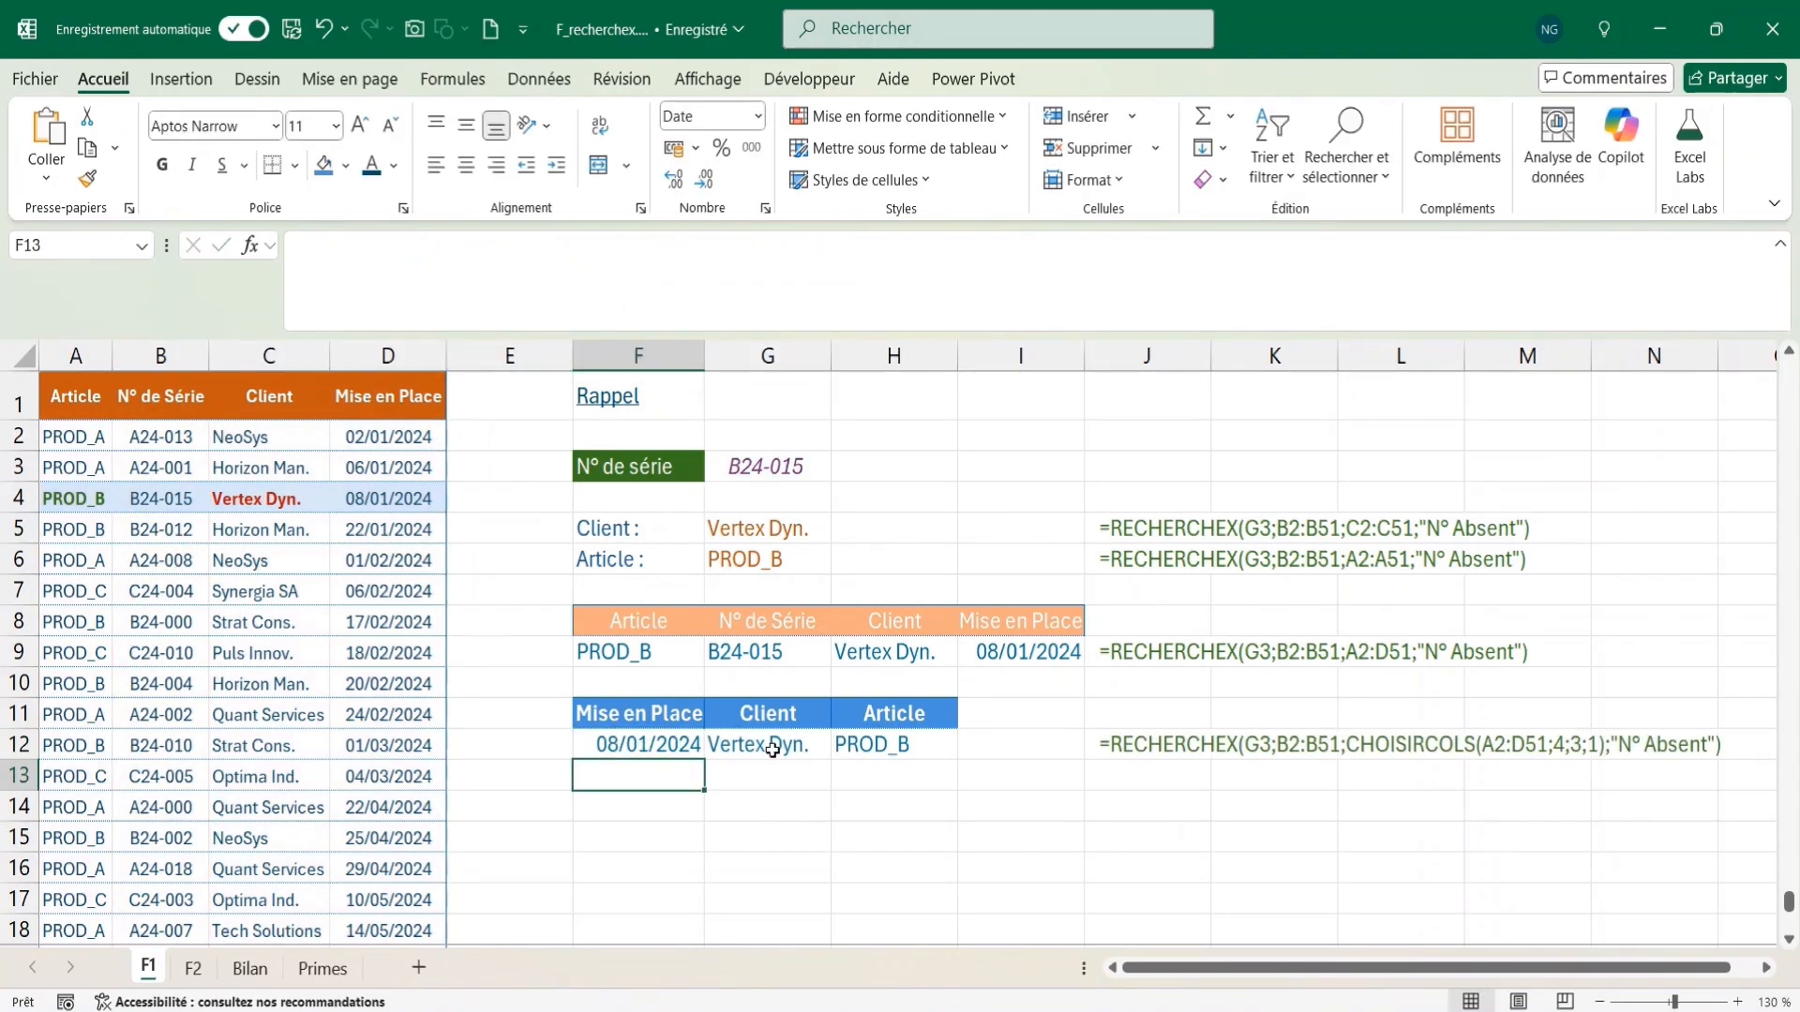
- Copy the formula text from F12 unchanged into cell F13
click(684, 744)
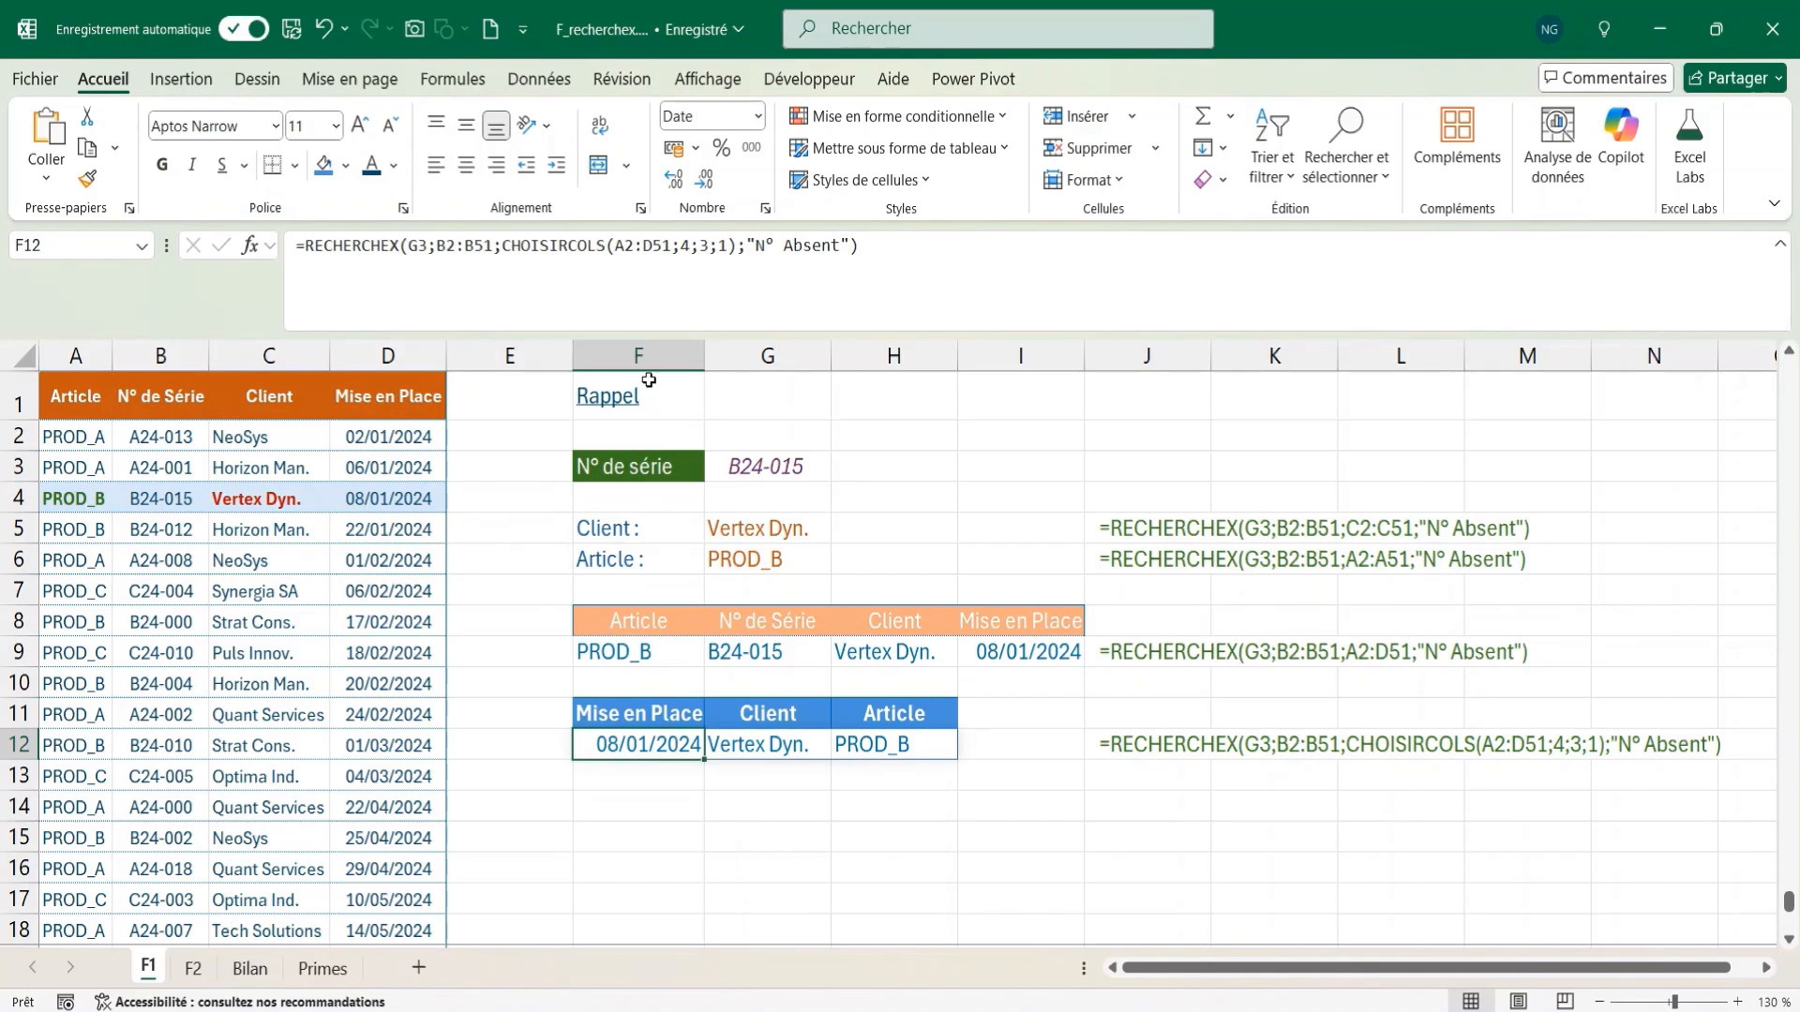
drag(891, 310, 186, 253)
key(ctrl+c)
key(Escape)
click(612, 776)
click(329, 248)
key(ctrl+v)
- Replace the CHOISIRCOLS argument in F13's formula with an ASSEMB.H function whose first array is D2:D51
drag(502, 246, 737, 245)
text(asse)
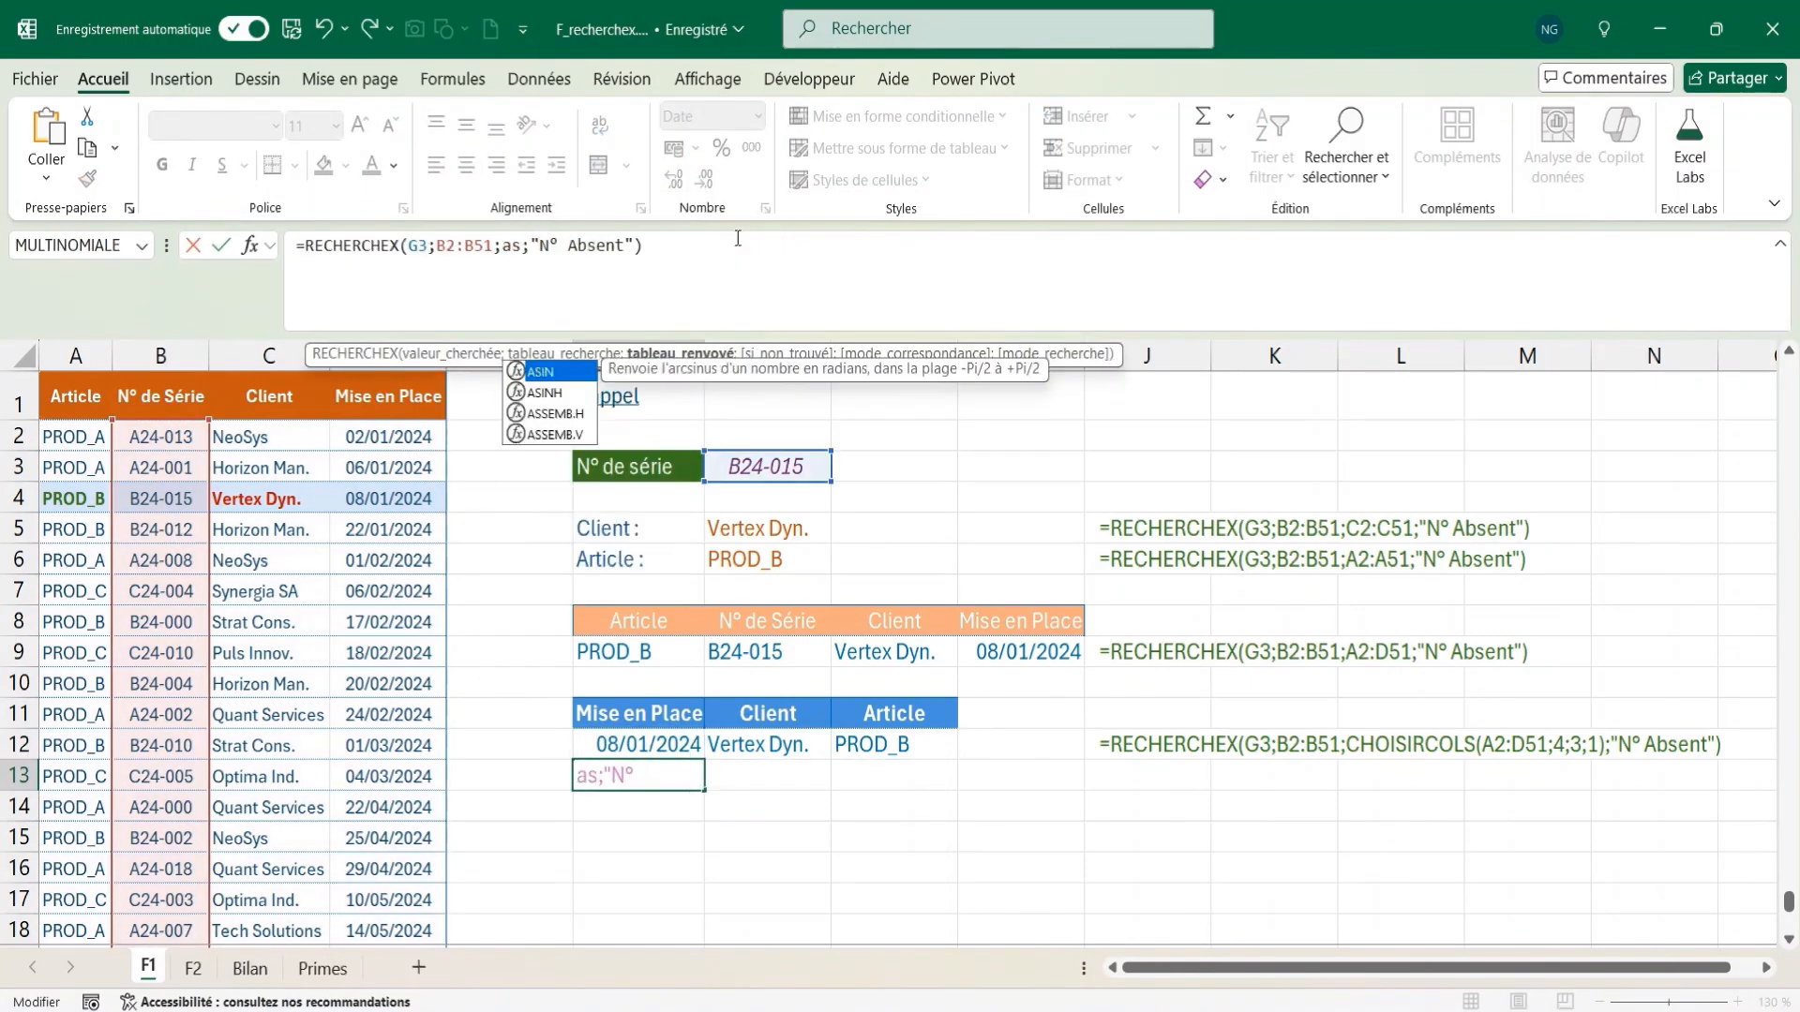
text(mb)
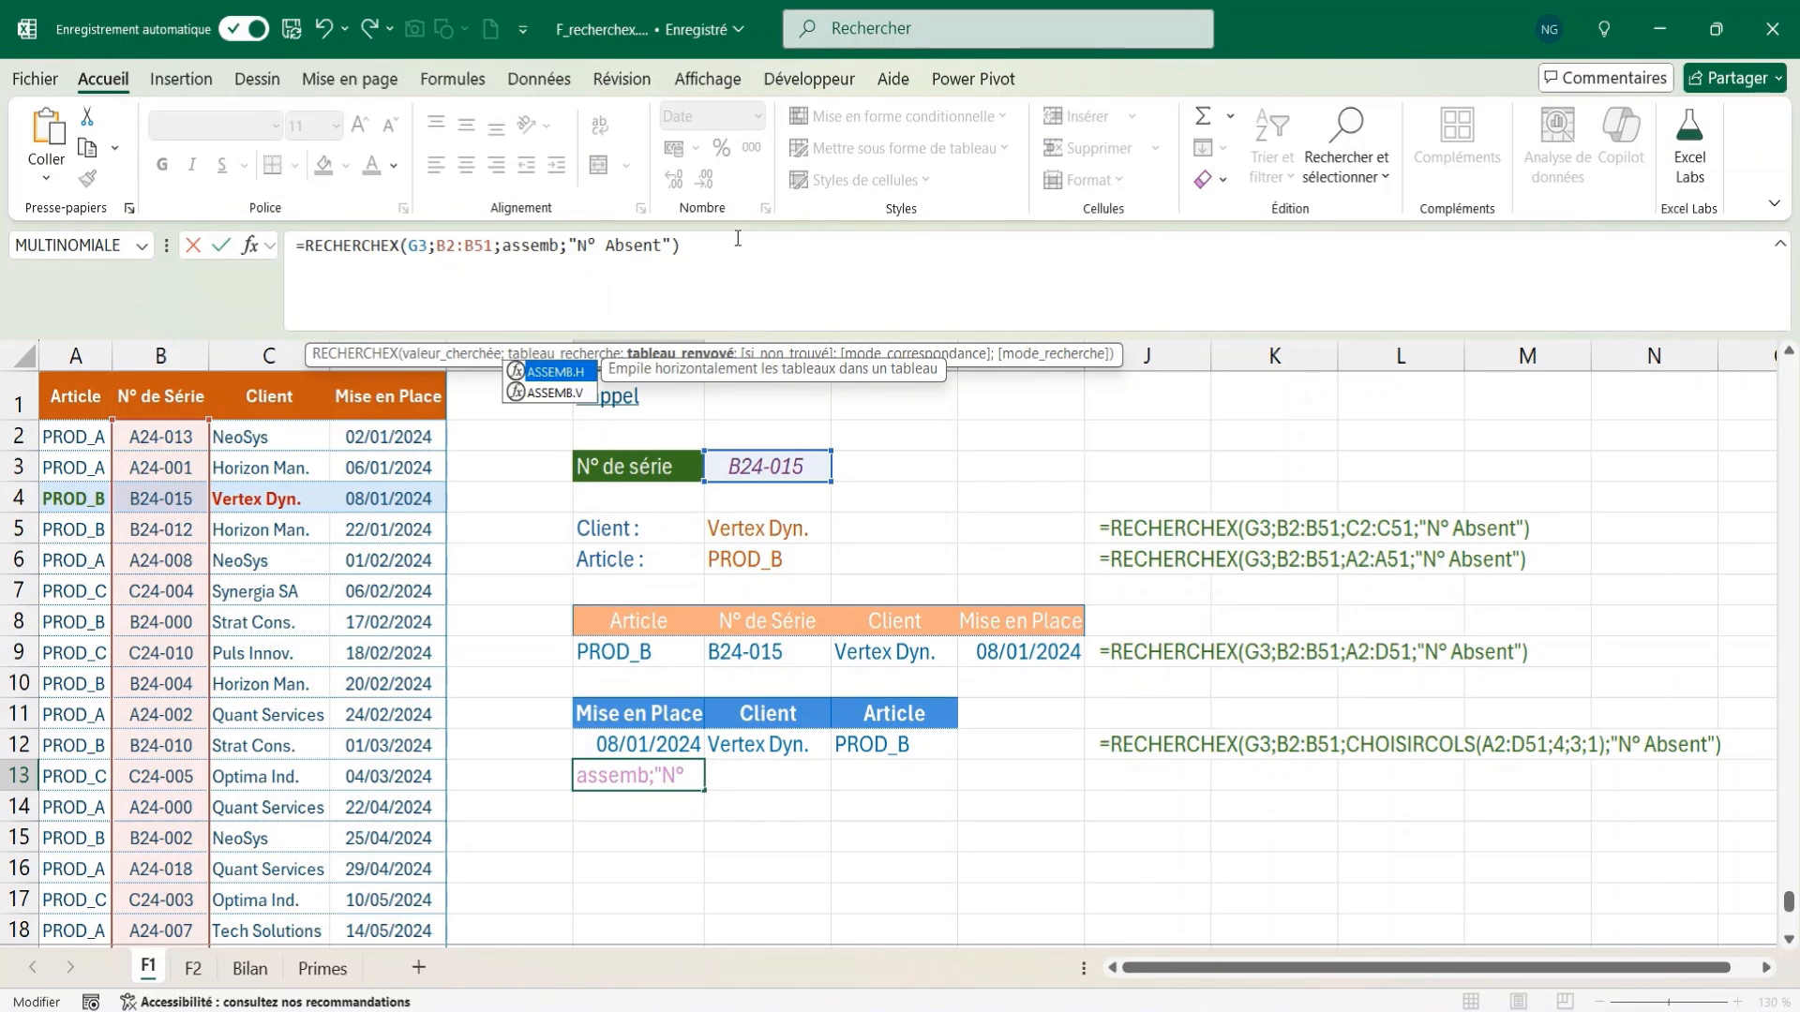
key(Tab)
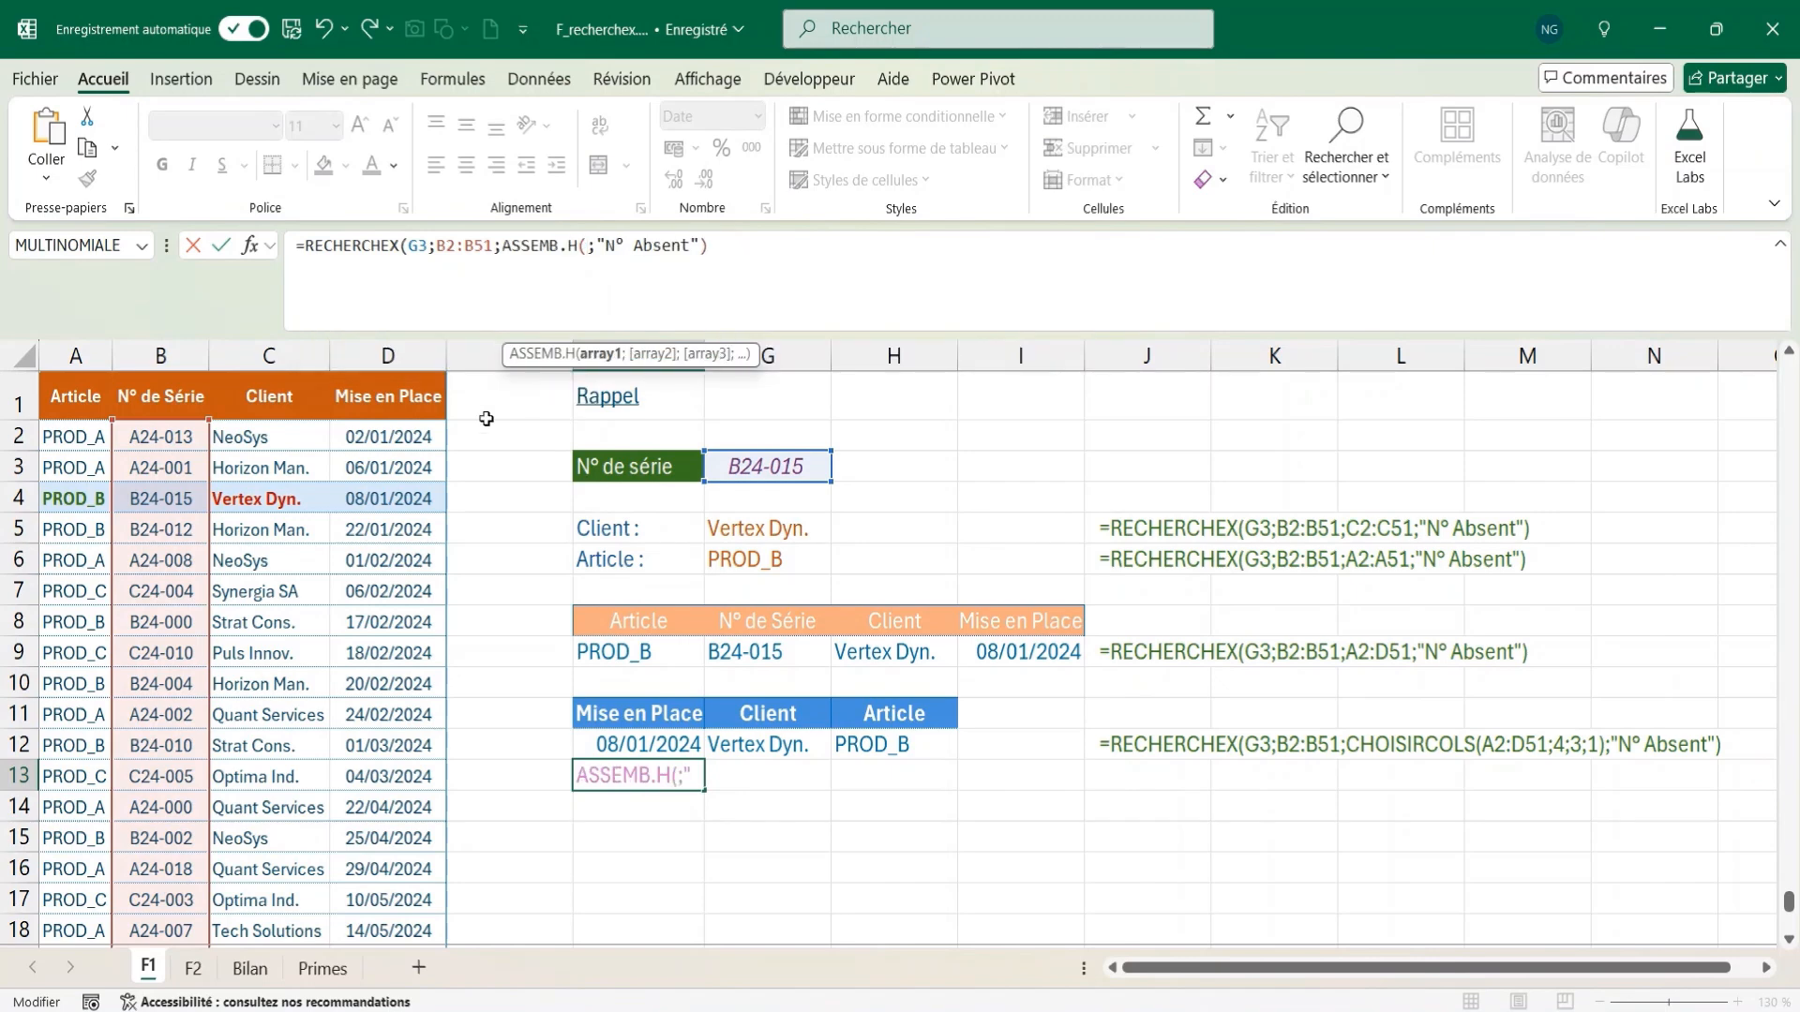
click(403, 432)
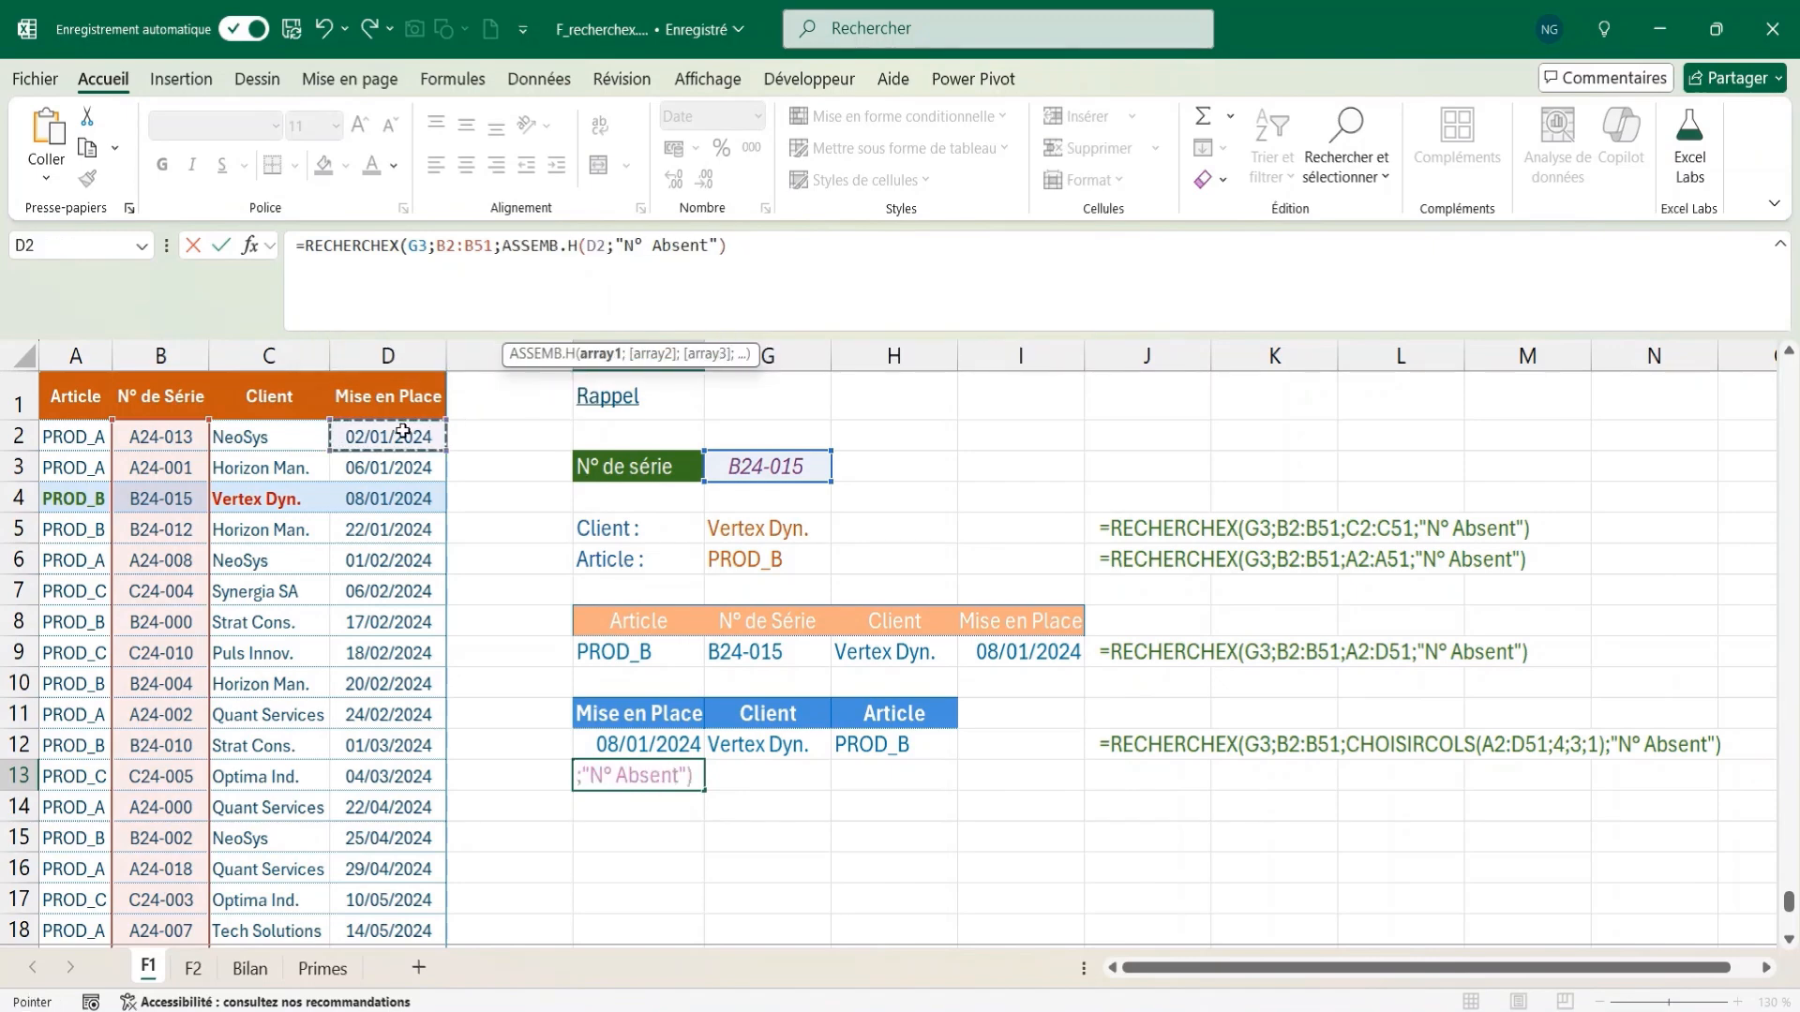
key(ctrl+shift+Down)
text(;)
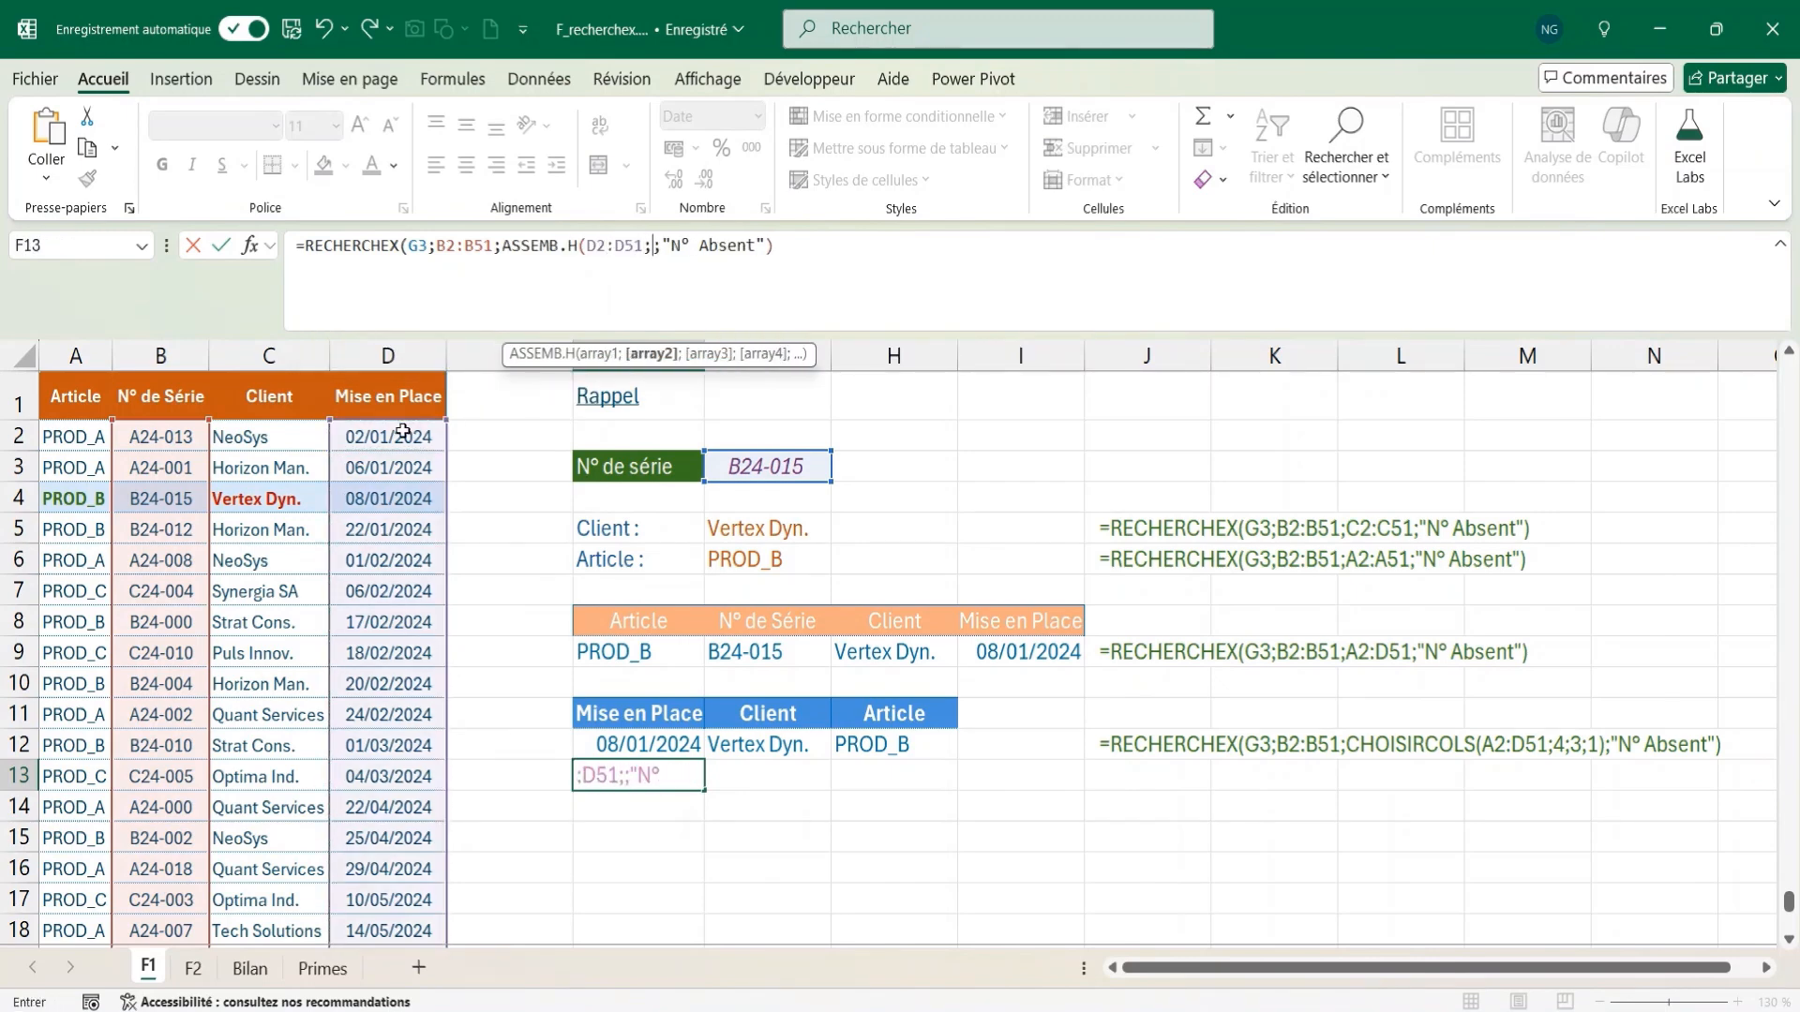
- Add C2:C51 and A2:A51 as the second and third ASSEMB.H arrays and complete F13's formula
click(252, 437)
key(ctrl+shift+Down)
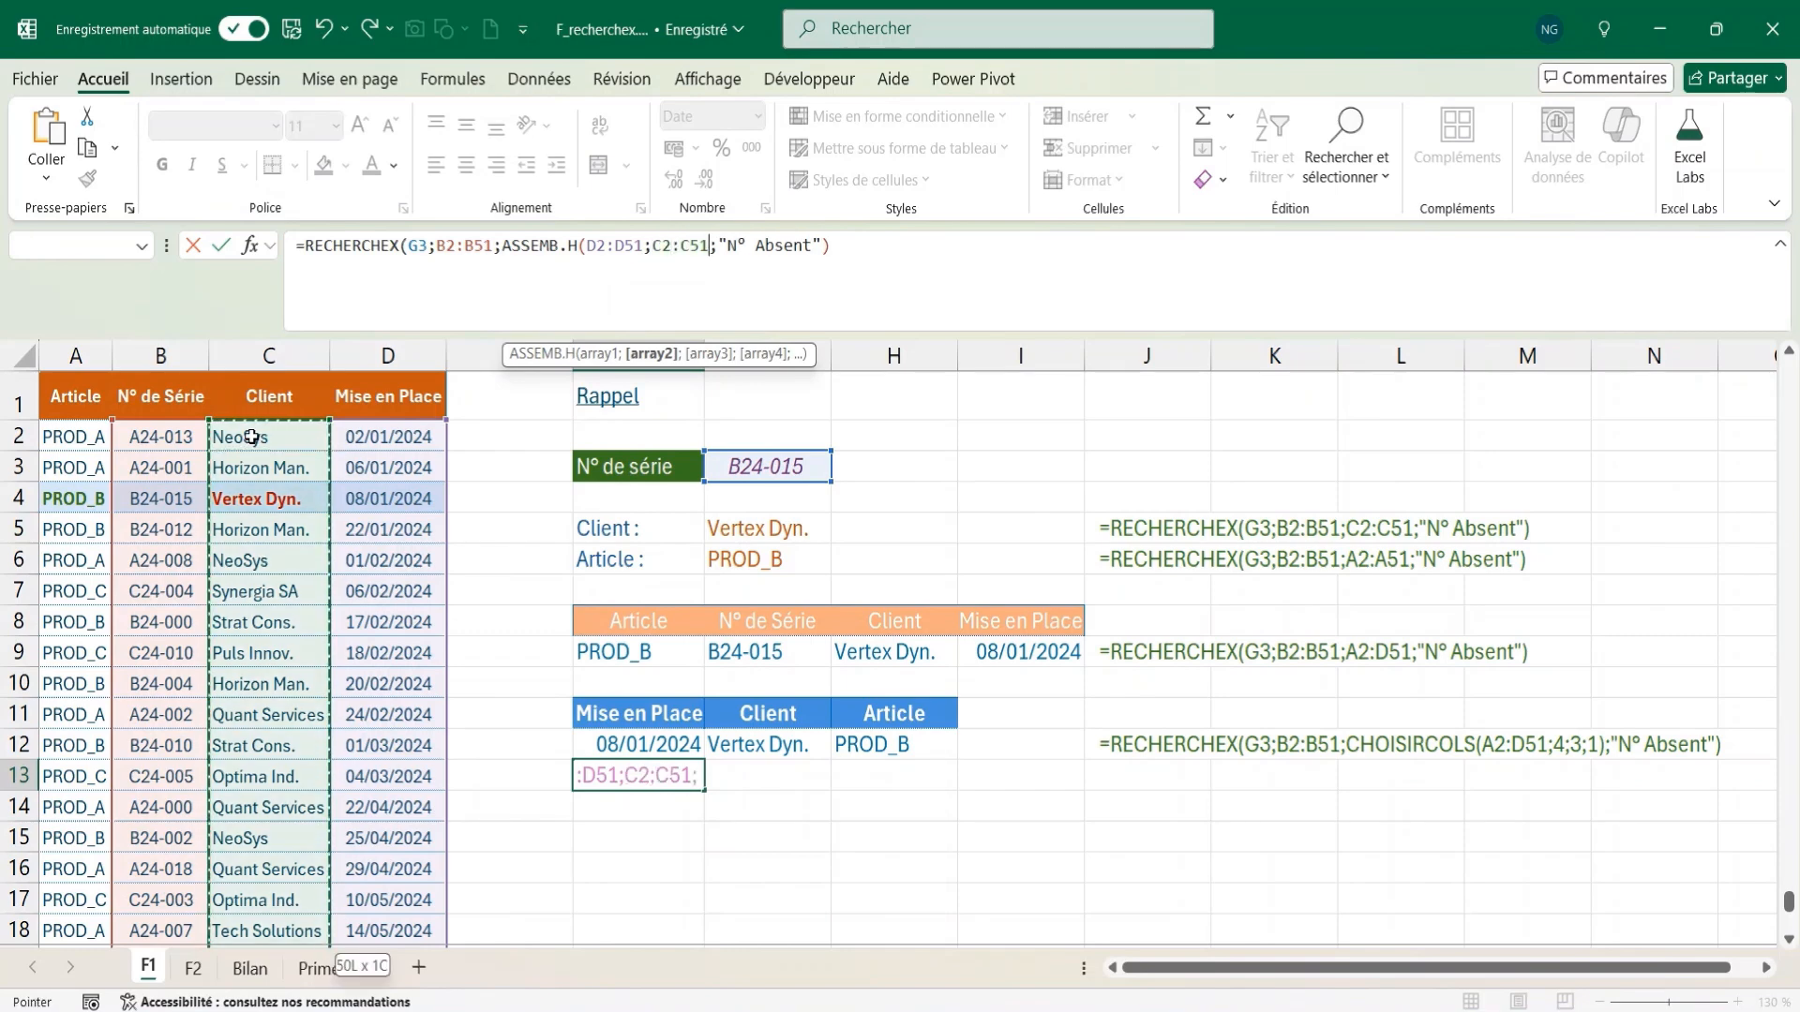
text(;)
click(82, 437)
key(ctrl+shift+Down)
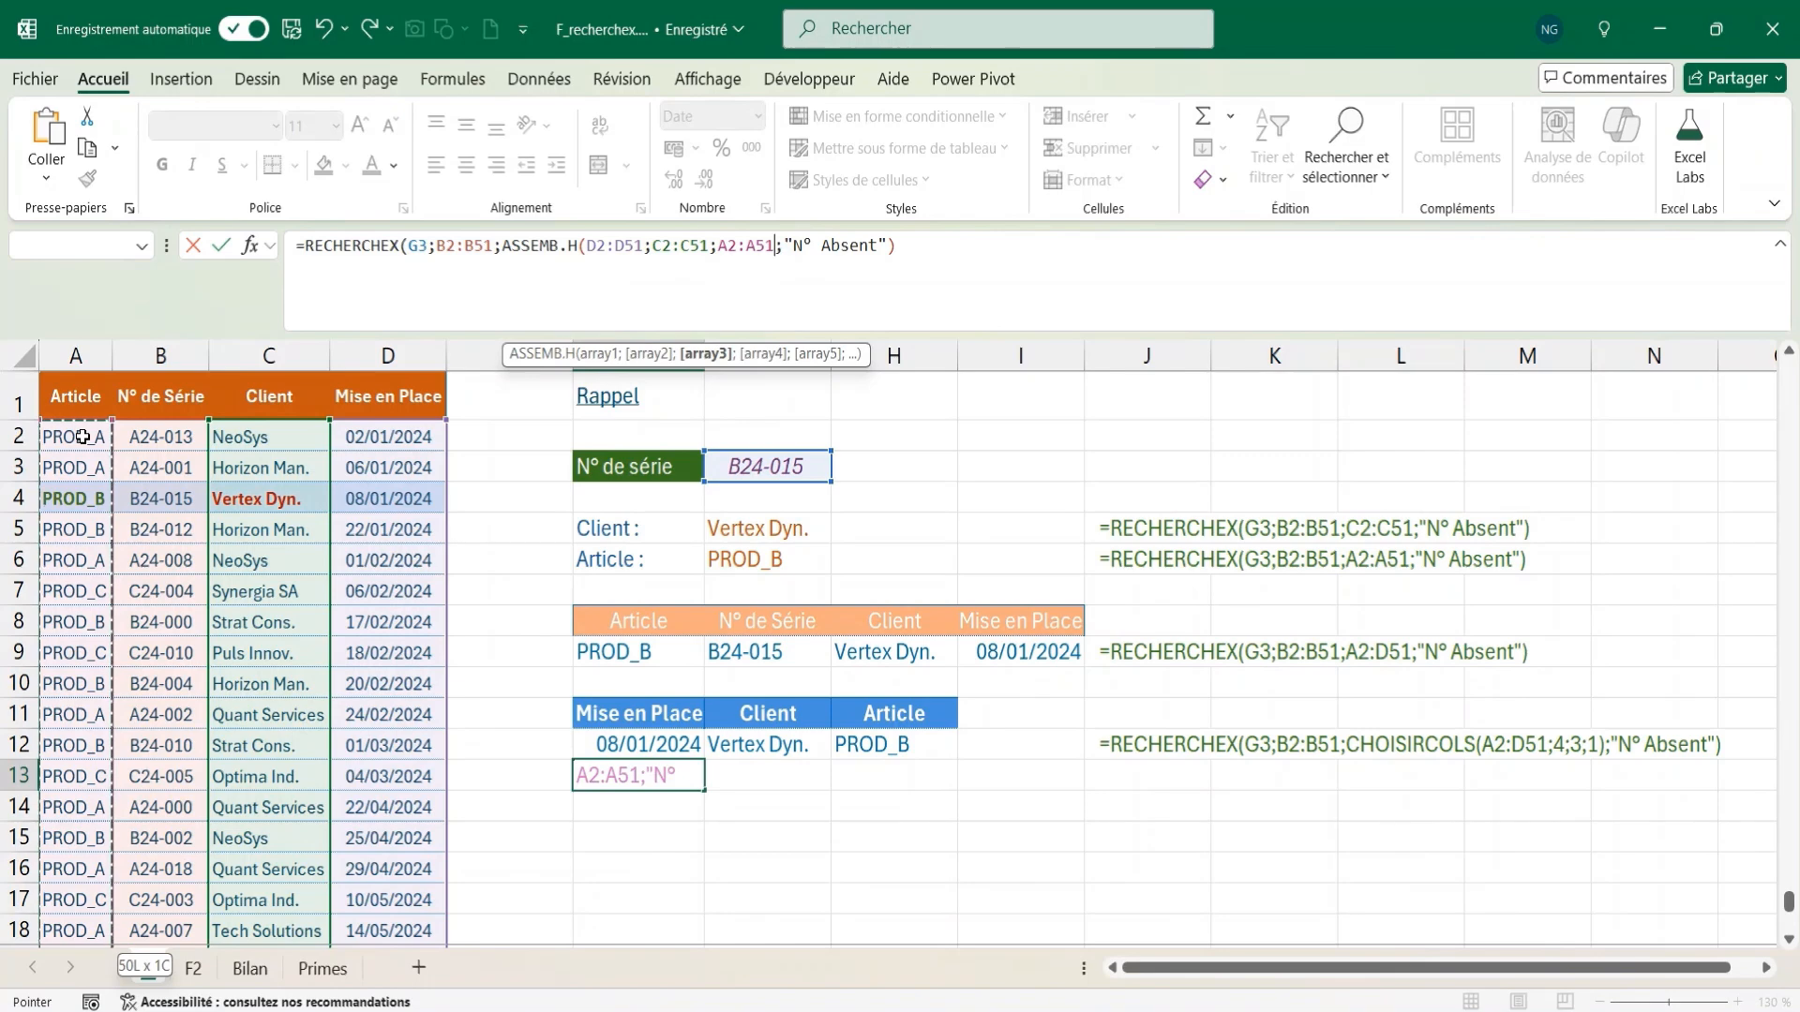
text())
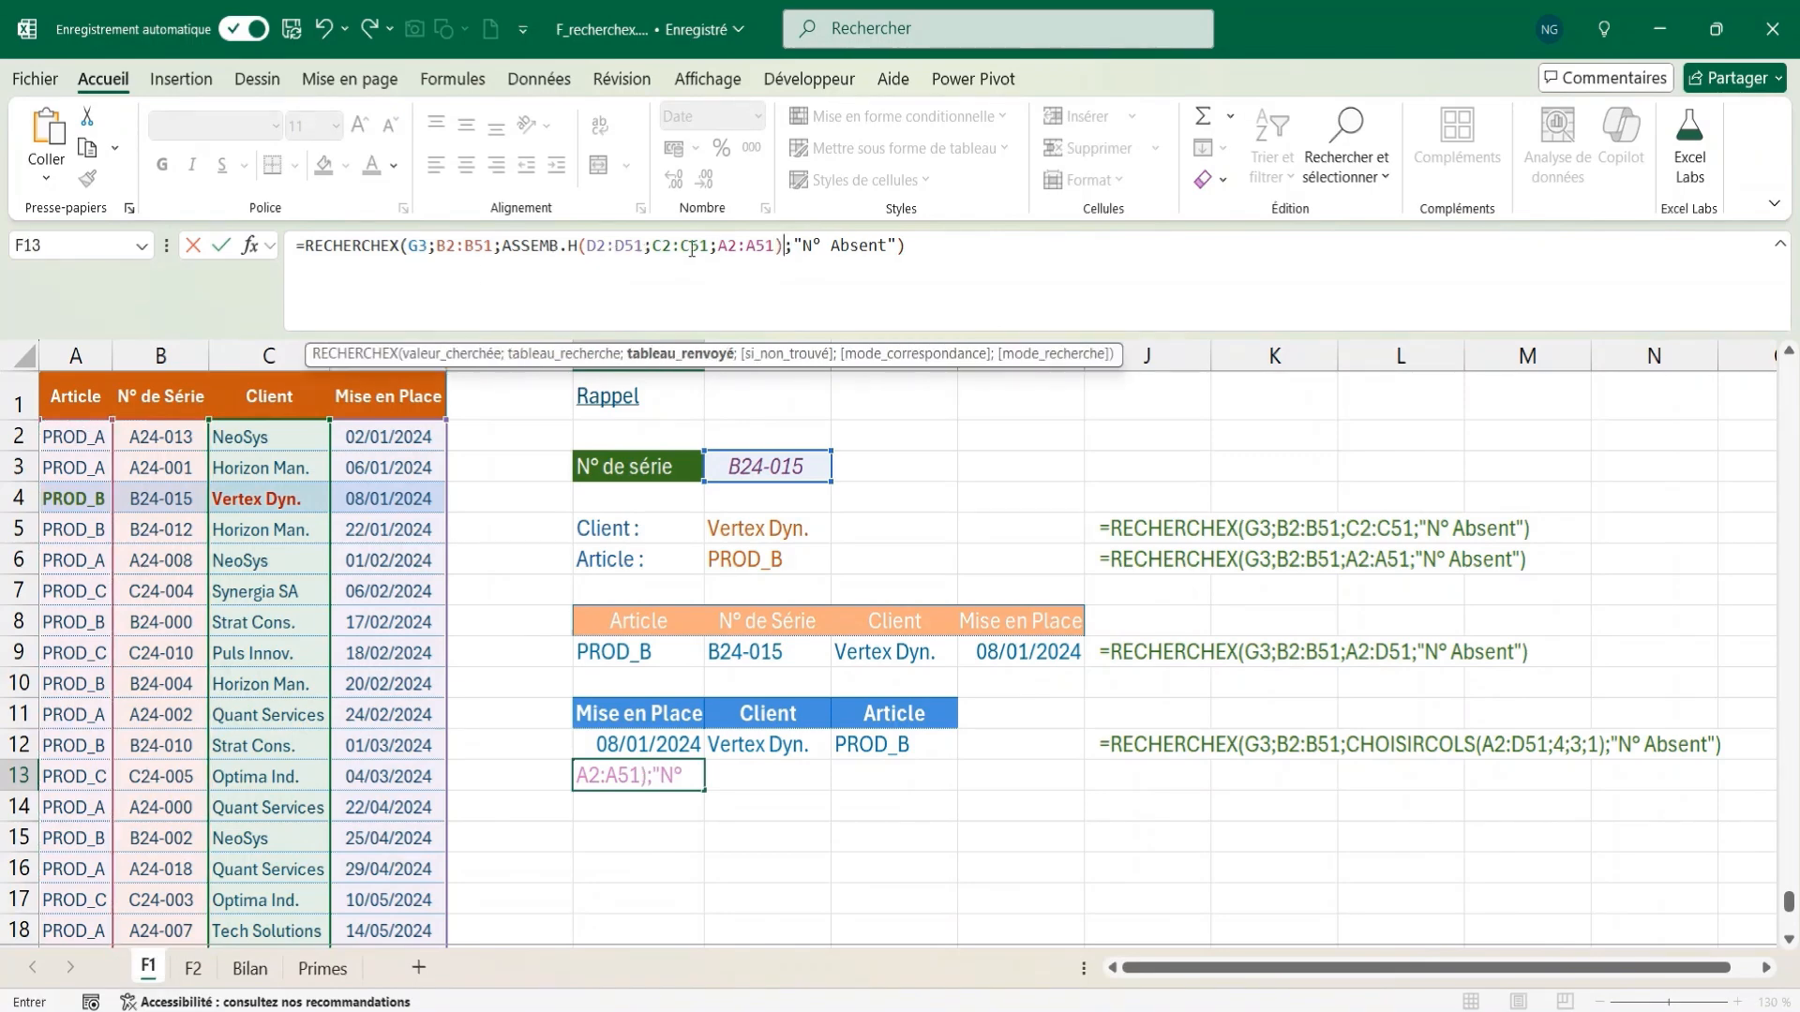
key(Return)
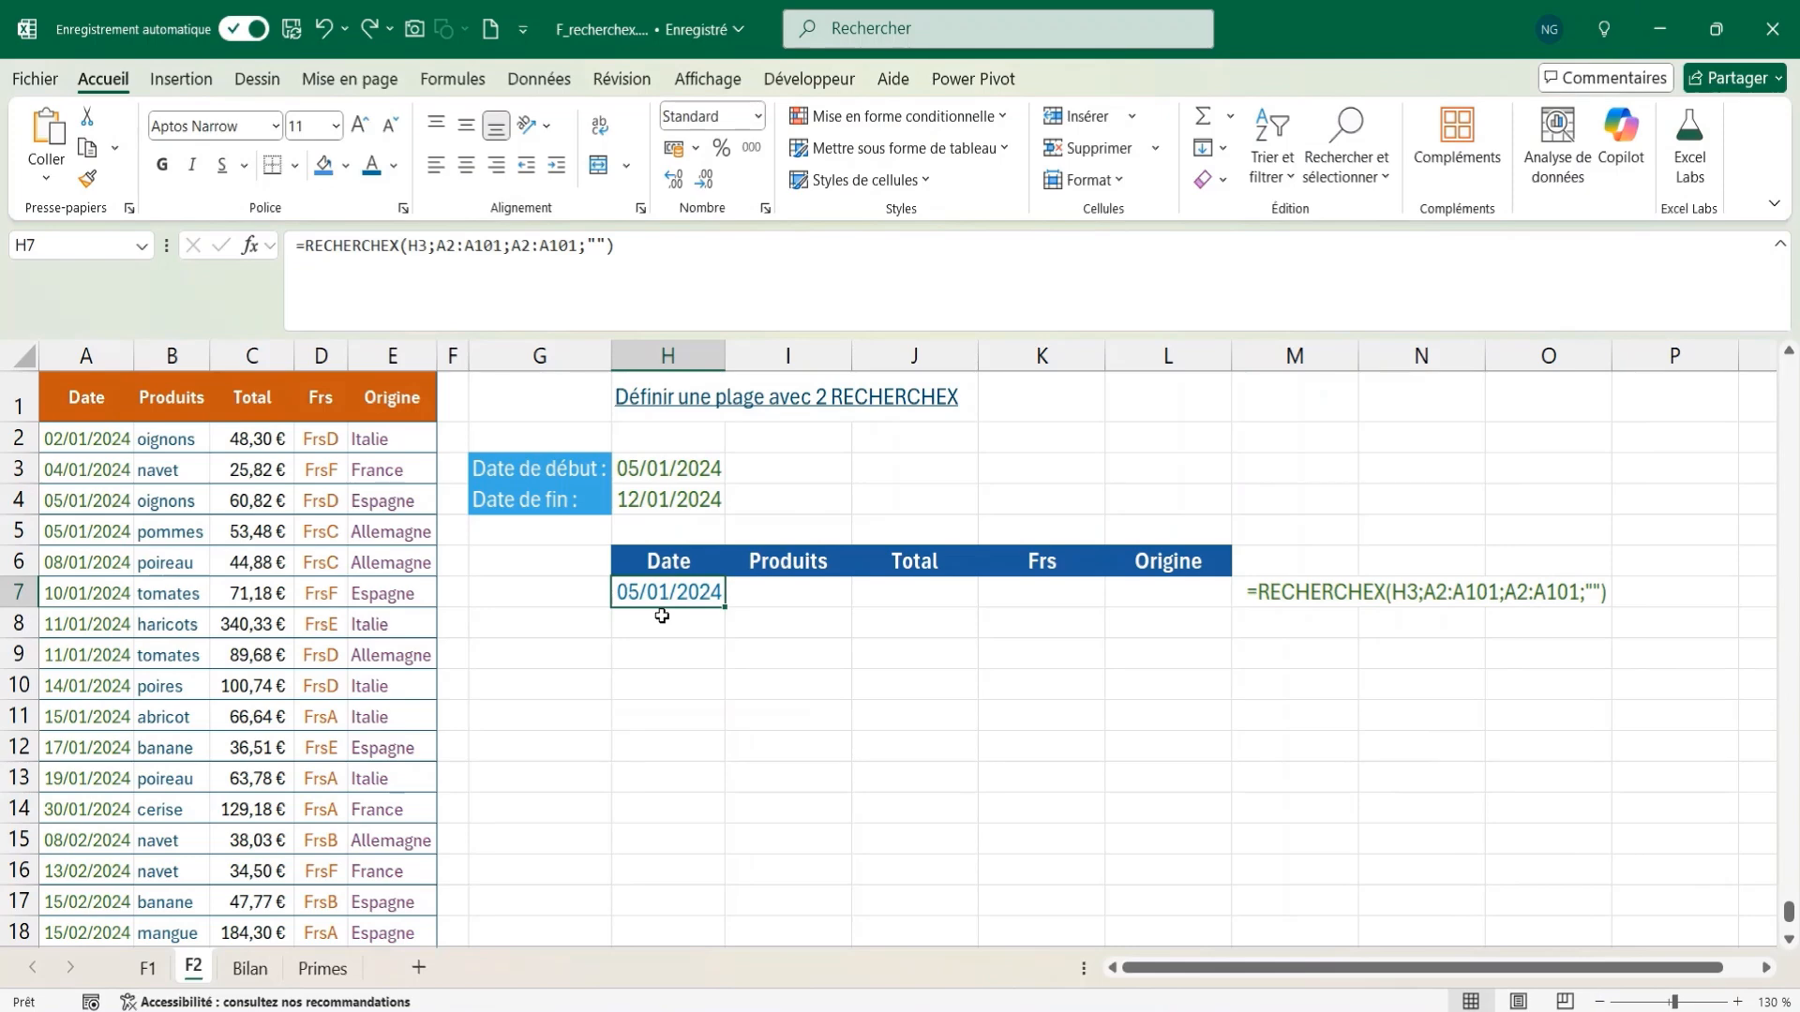
- Review the lookup value H3 and the search range A2:A101 in H7's RECHERCHEX formula on sheet F2
click(410, 246)
double_click(417, 245)
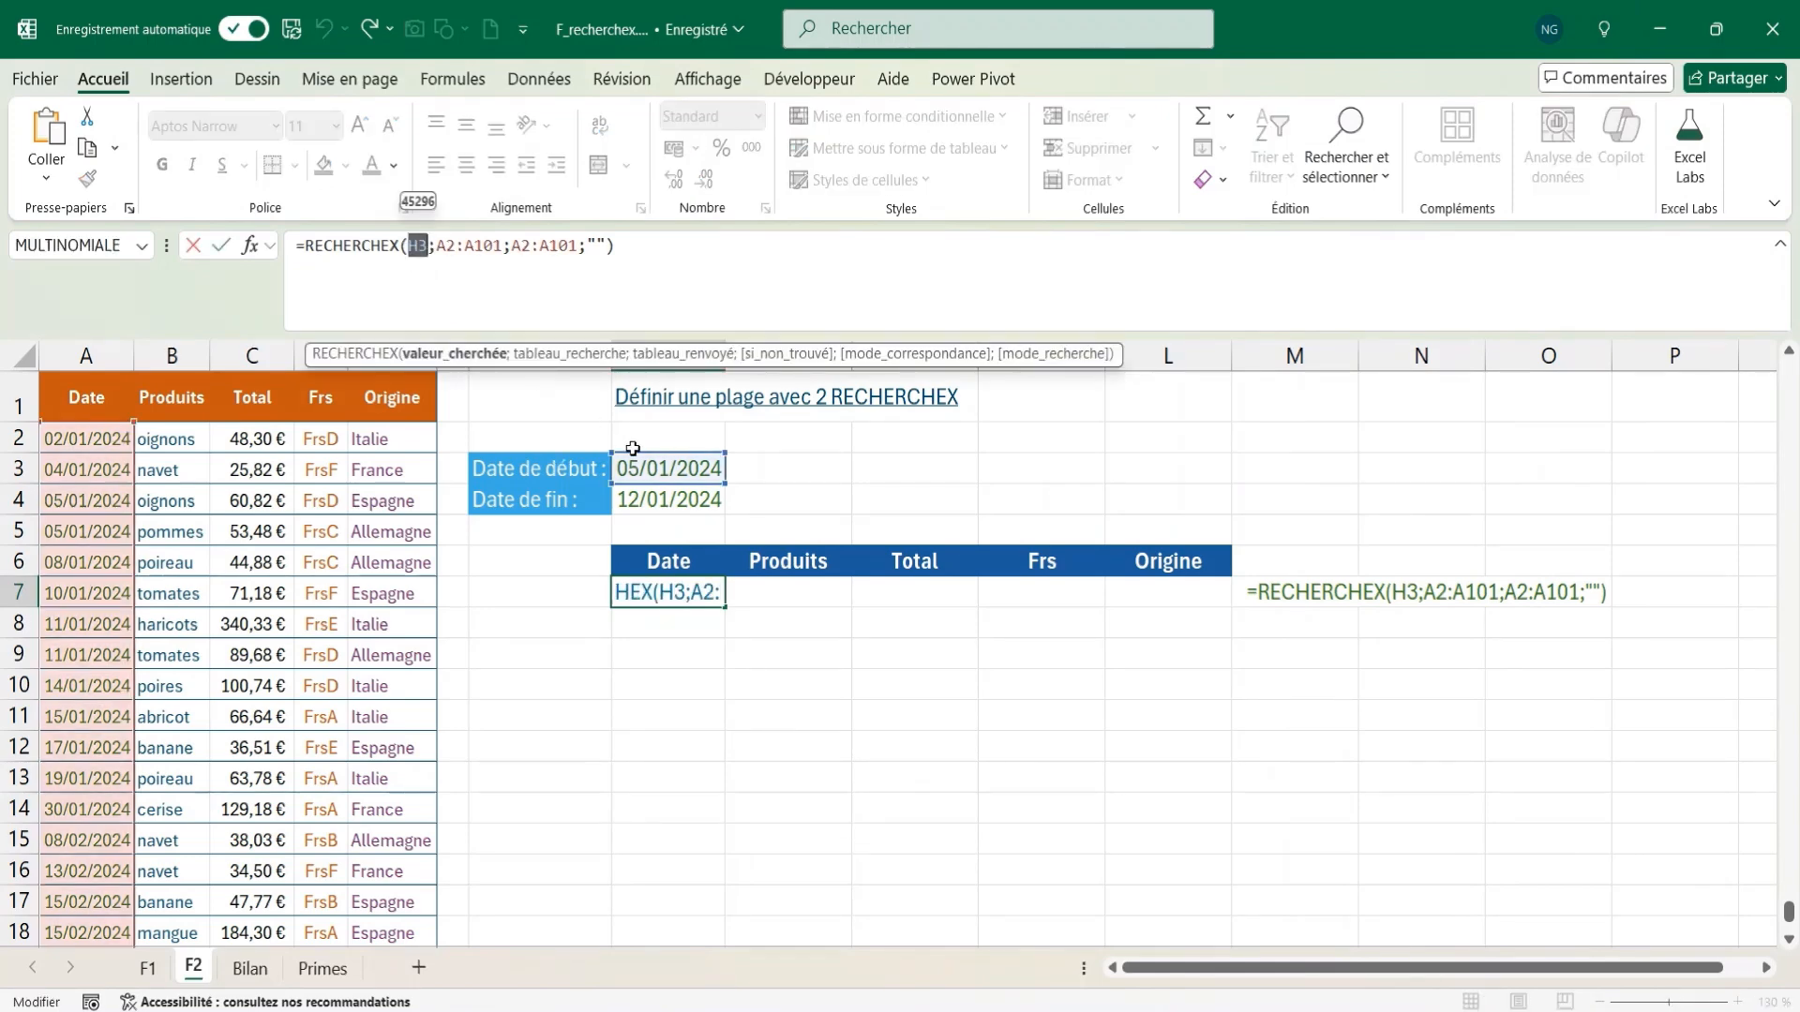
drag(437, 245, 502, 246)
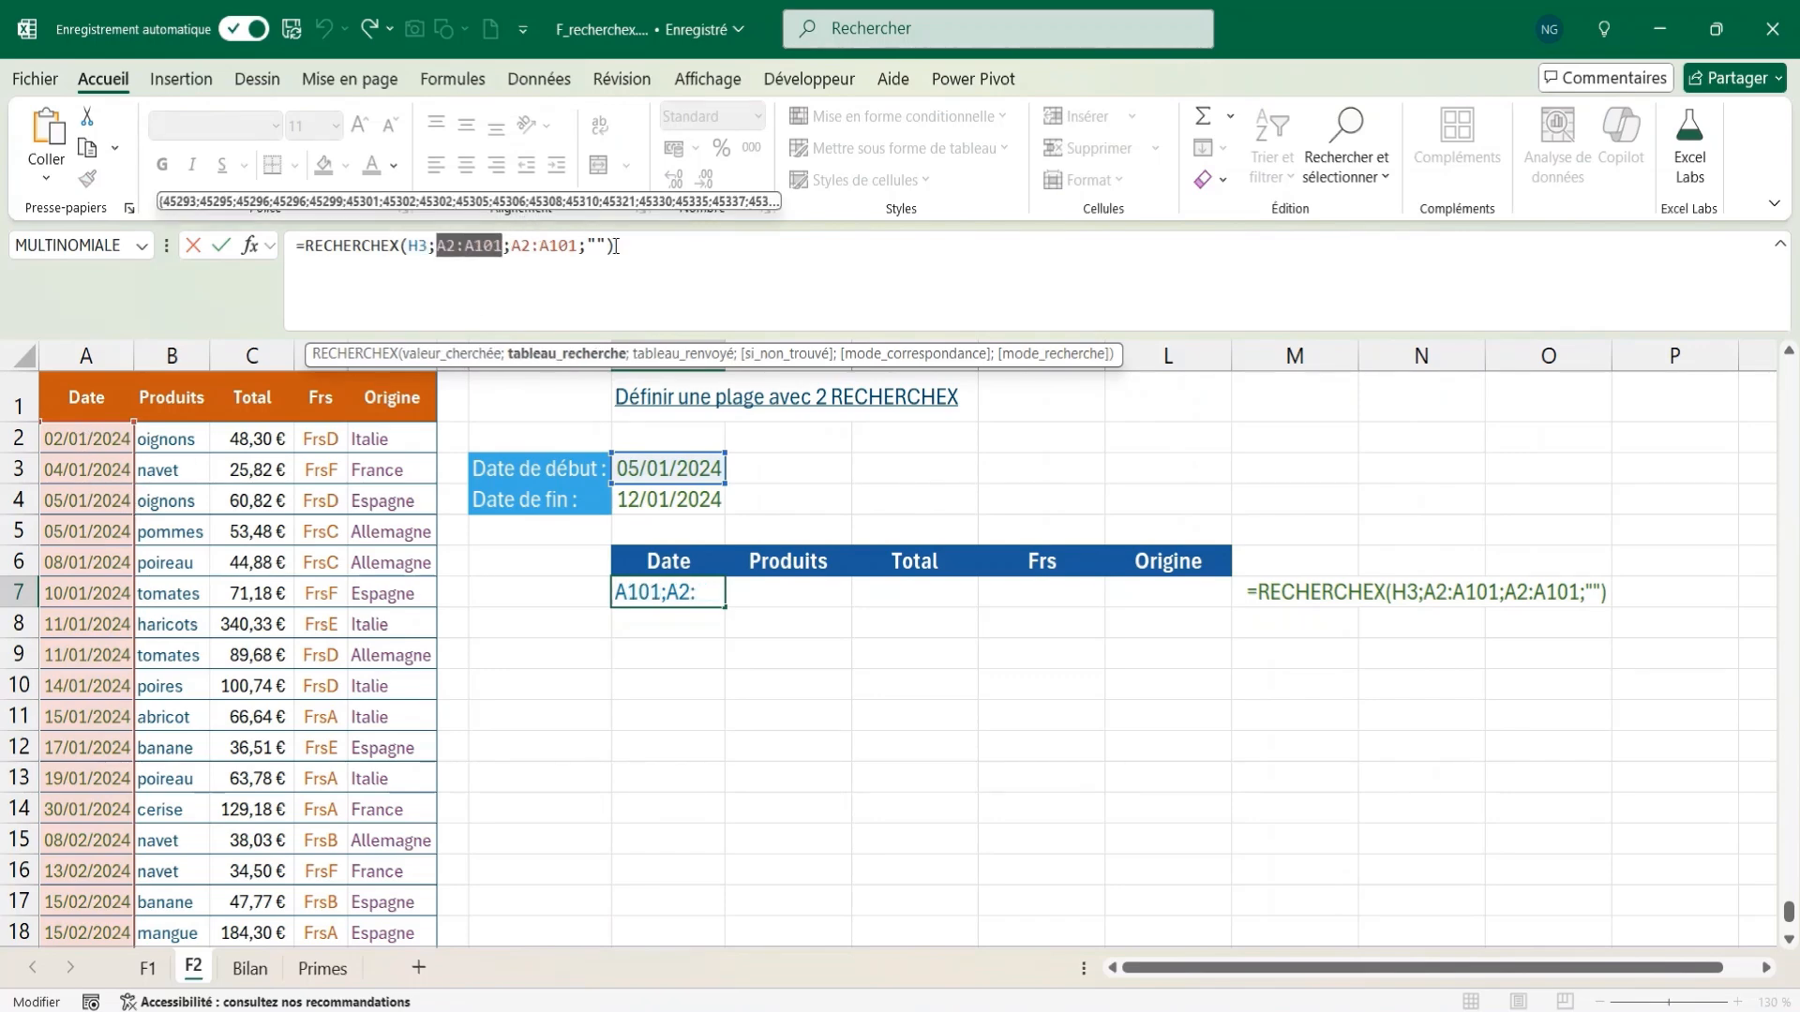
key(Return)
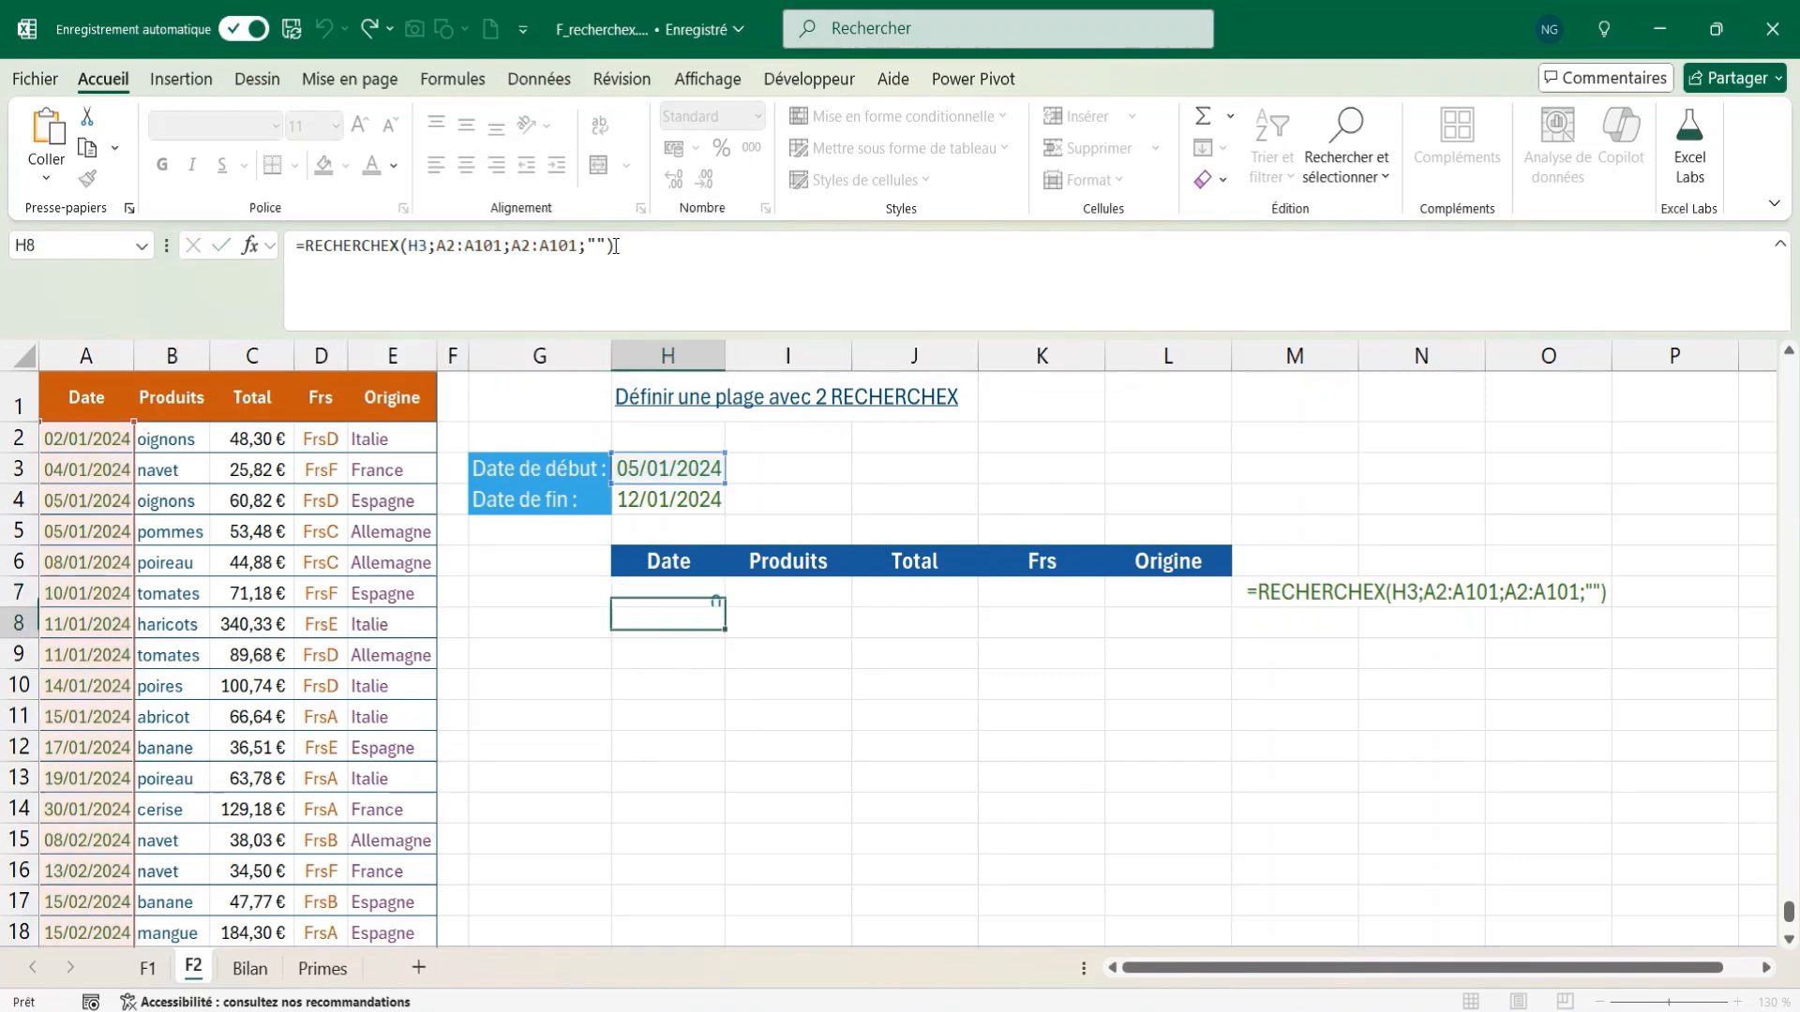
- Wrap H7's RECHERCHEX formula in CELLULE with the info type "adresse" to return the found cell's address
click(653, 600)
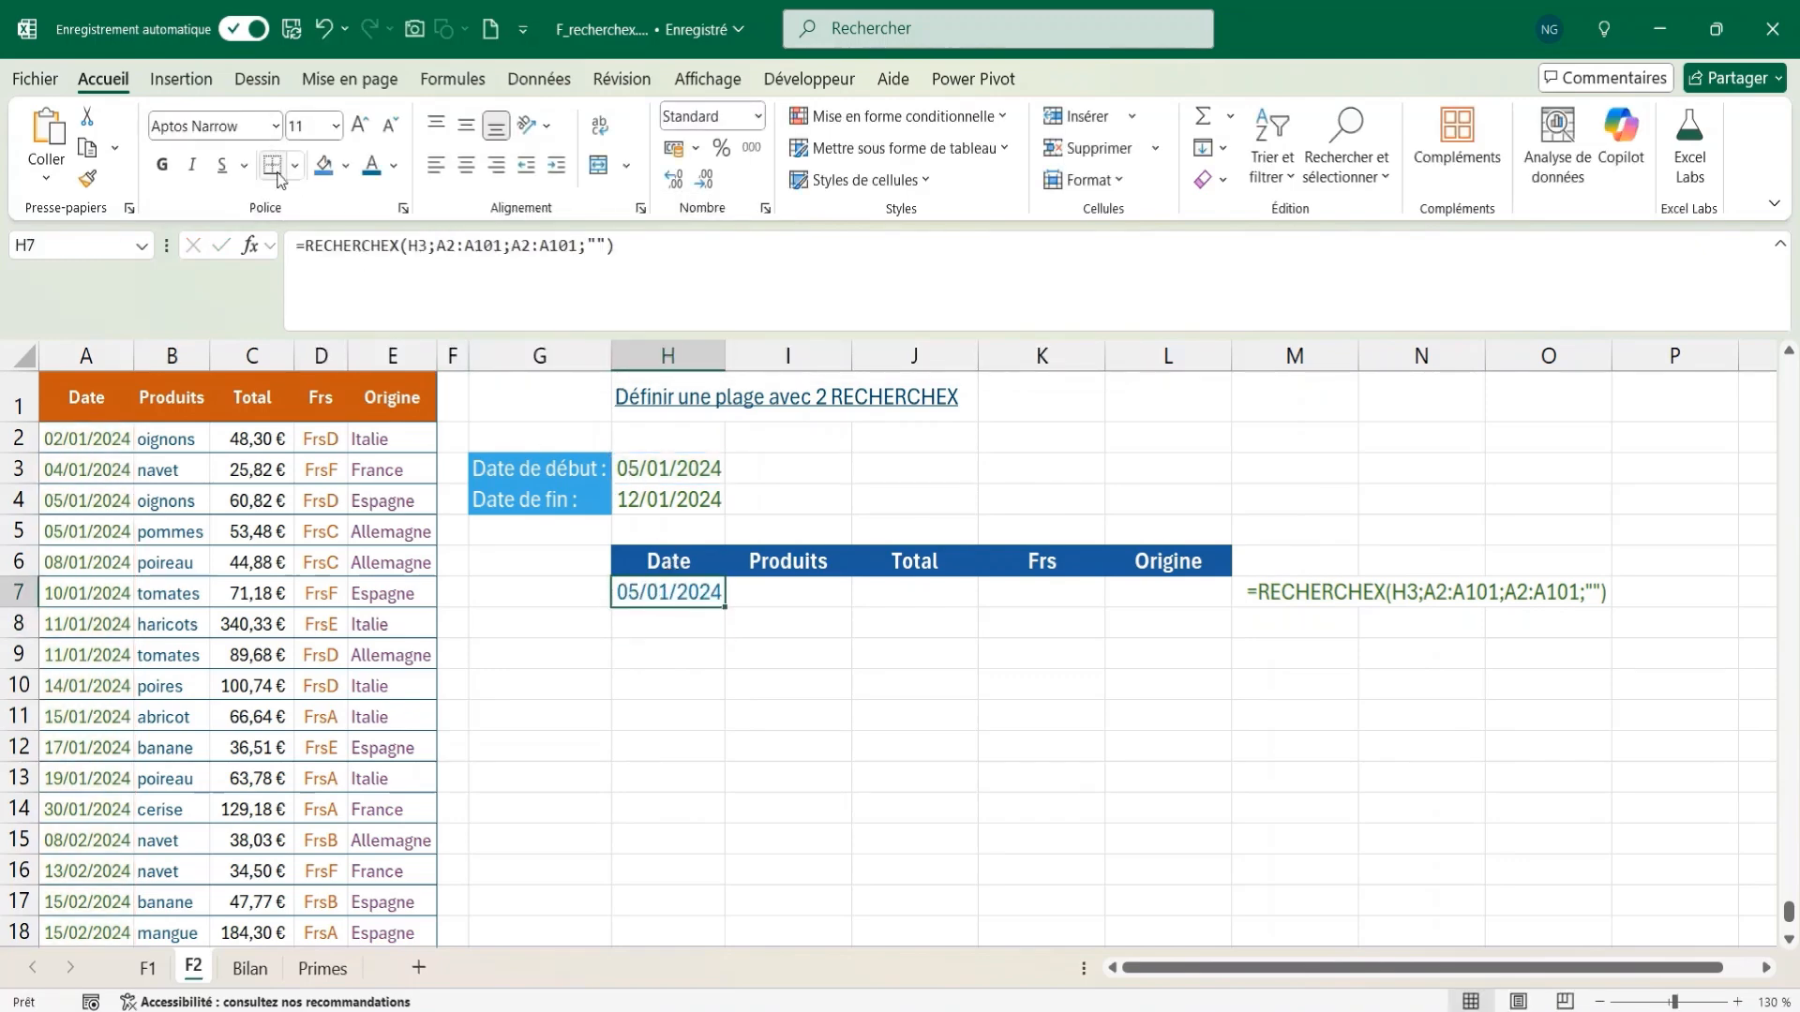
click(309, 245)
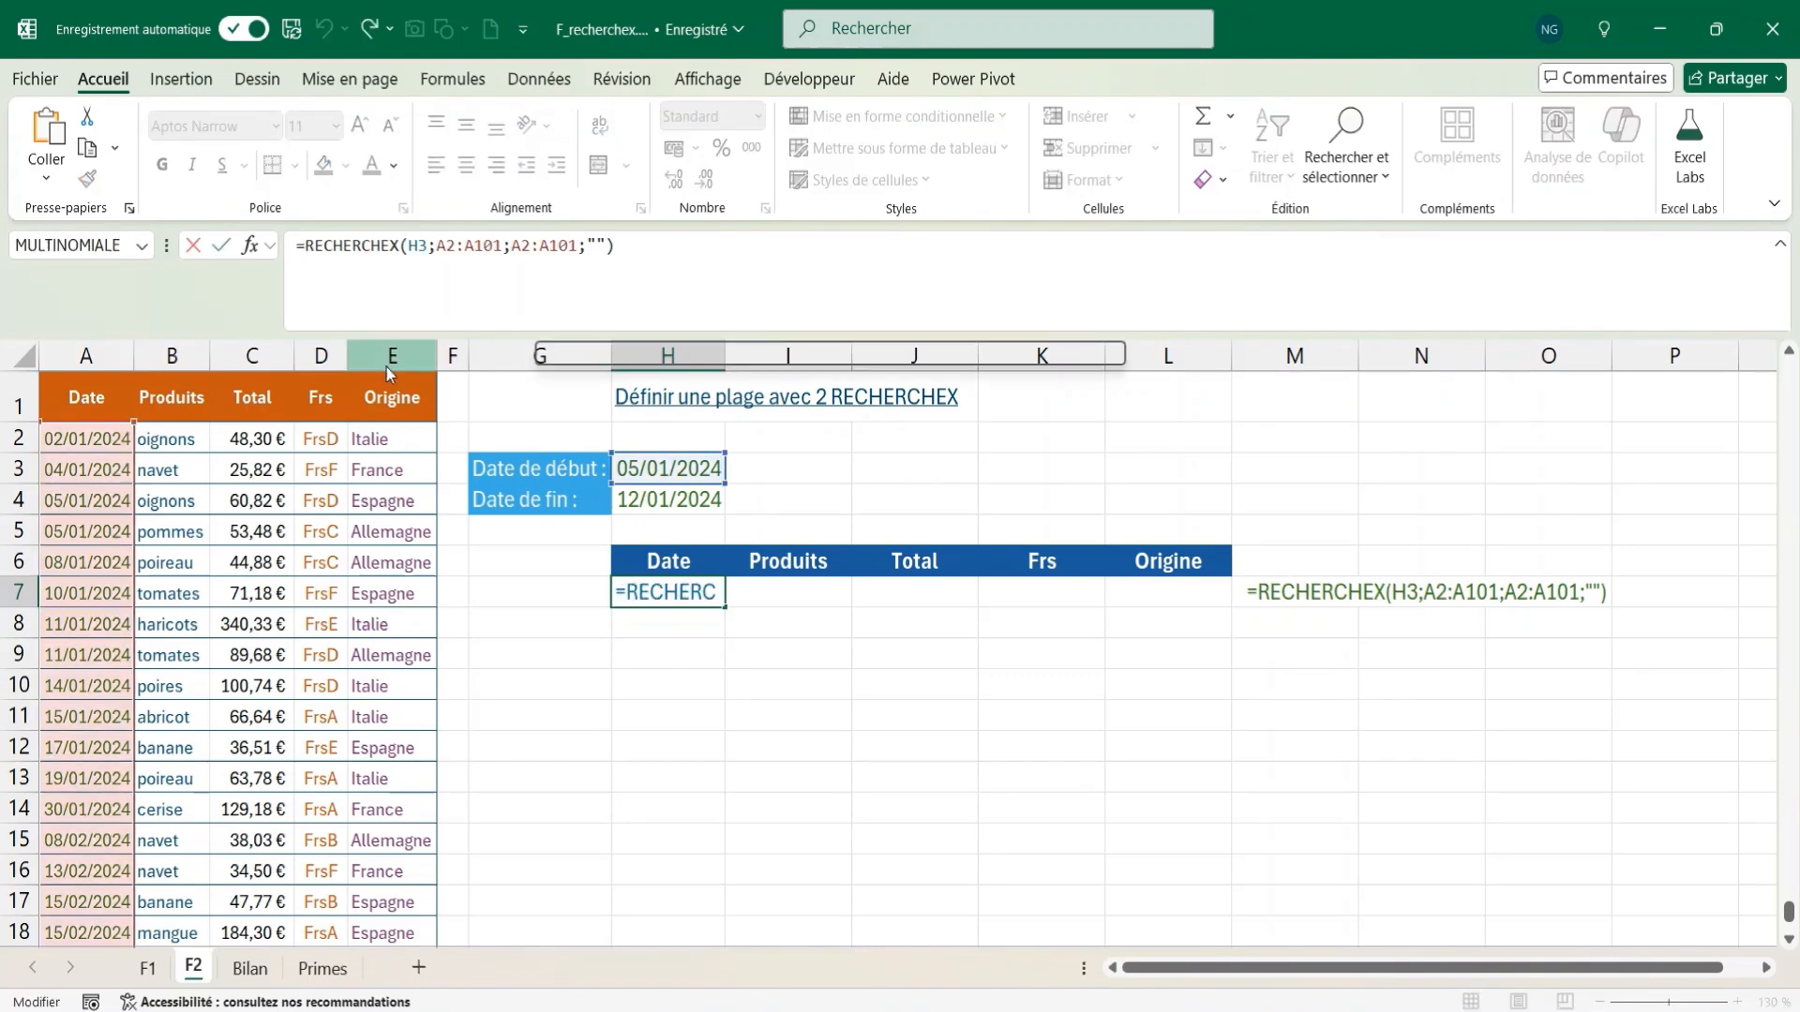
text(cellu)
double_click(375, 355)
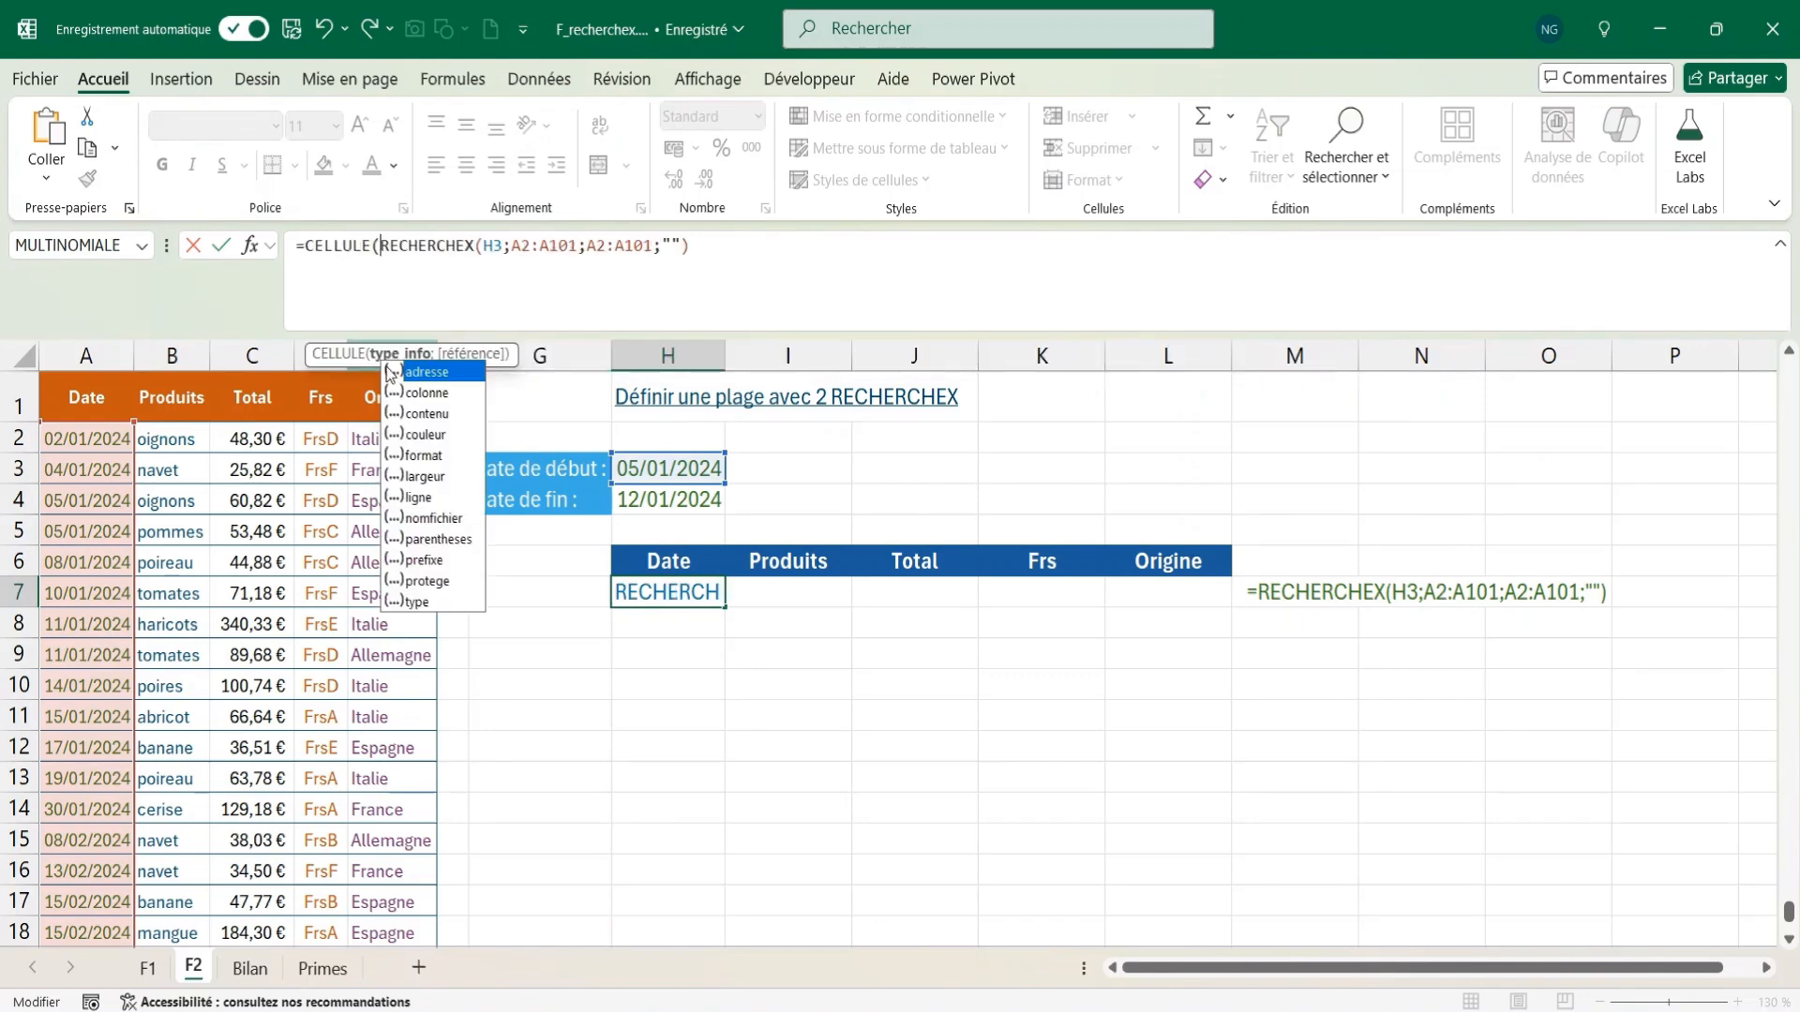
double_click(390, 372)
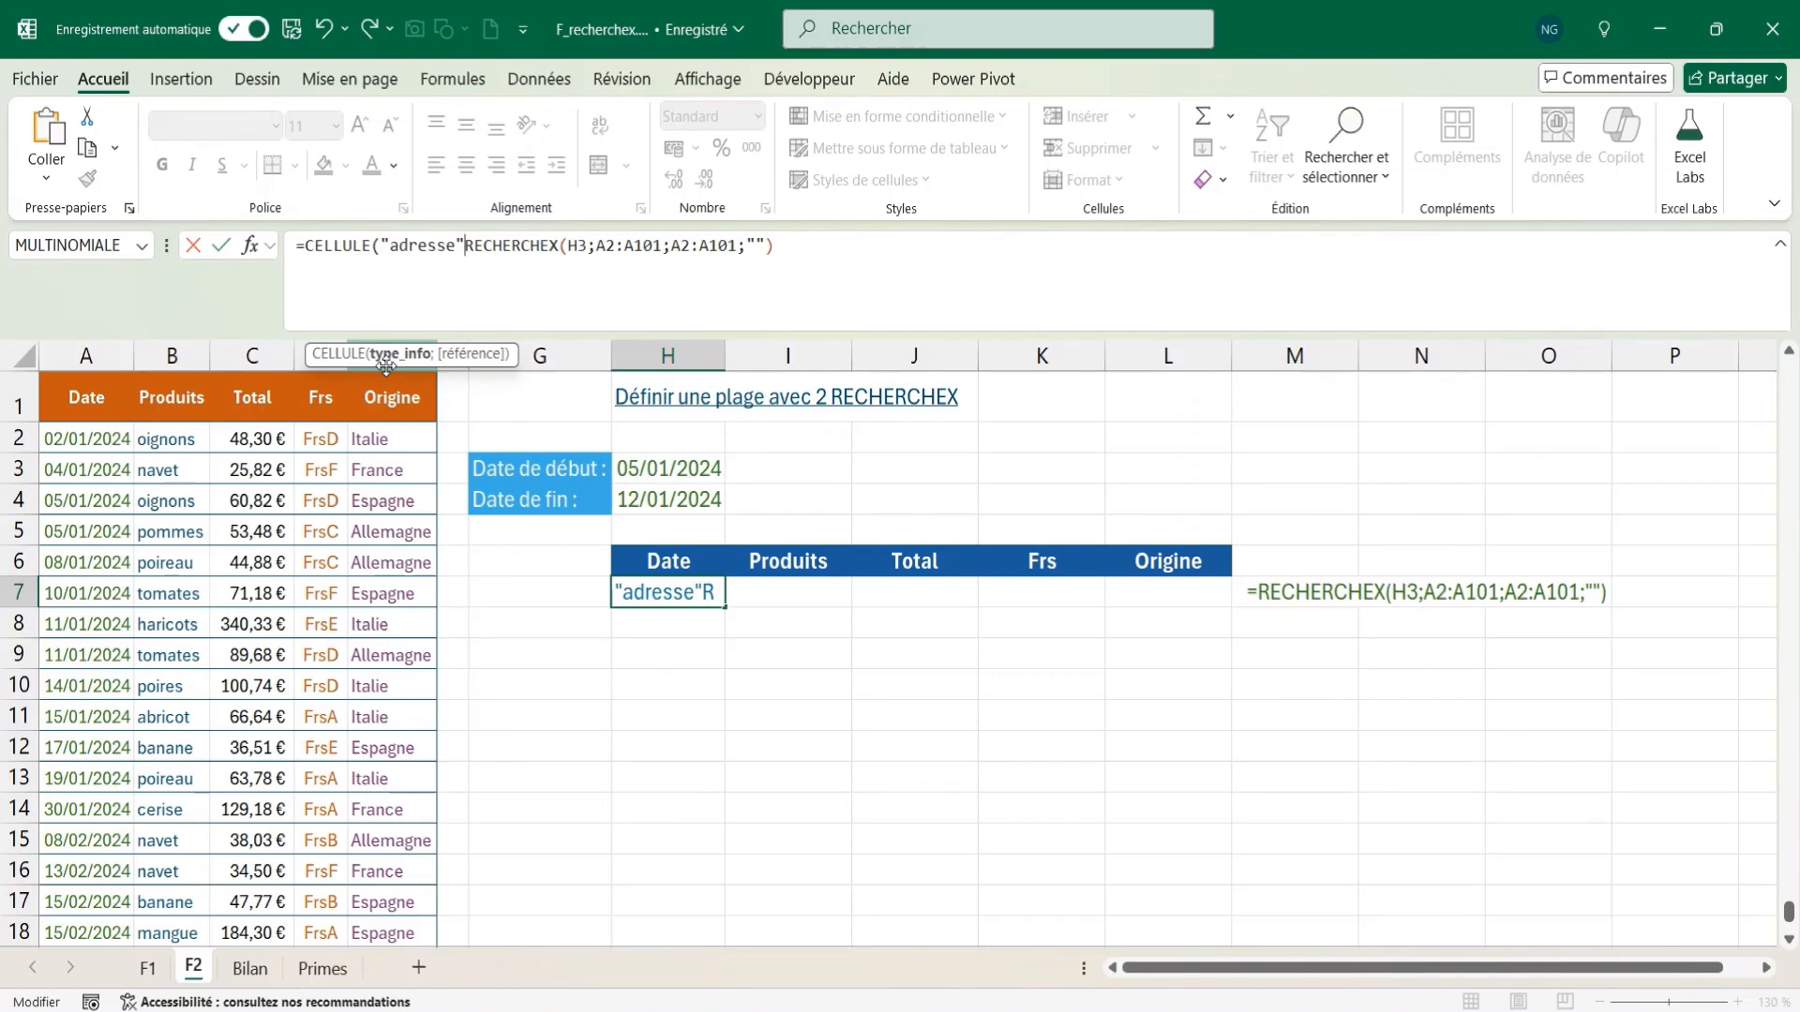
text(;)
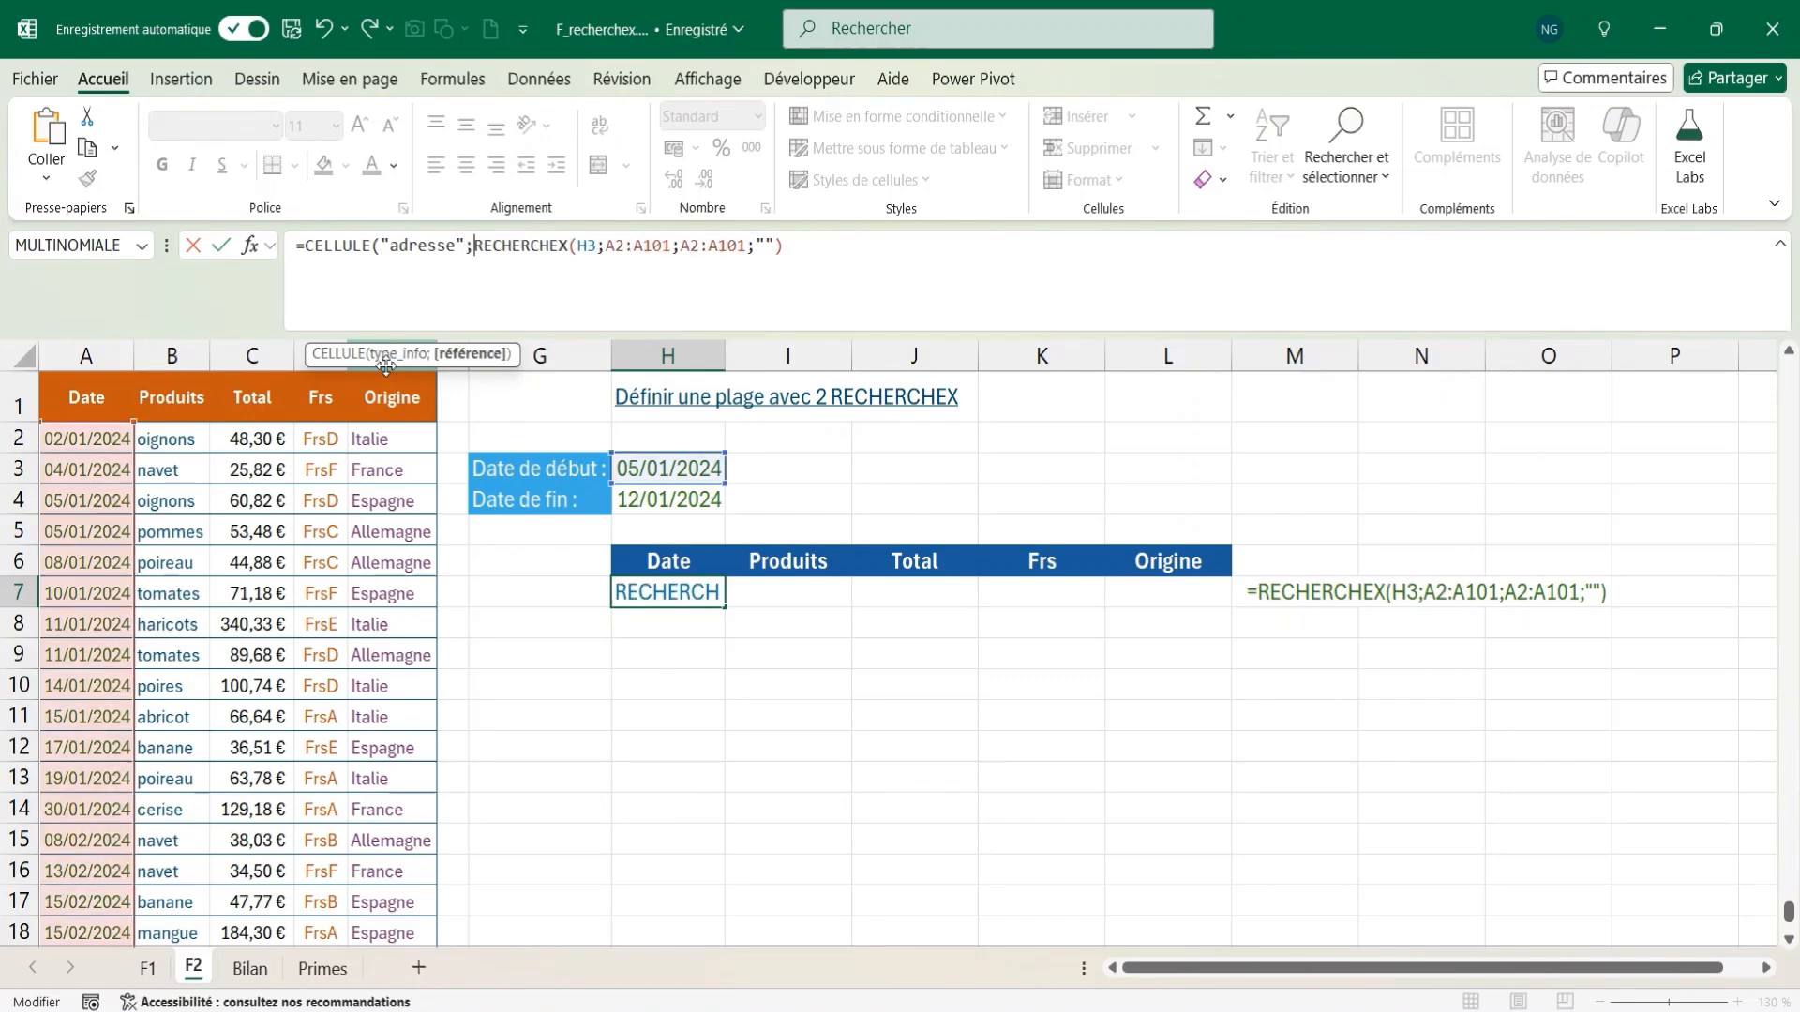
click(791, 252)
text())
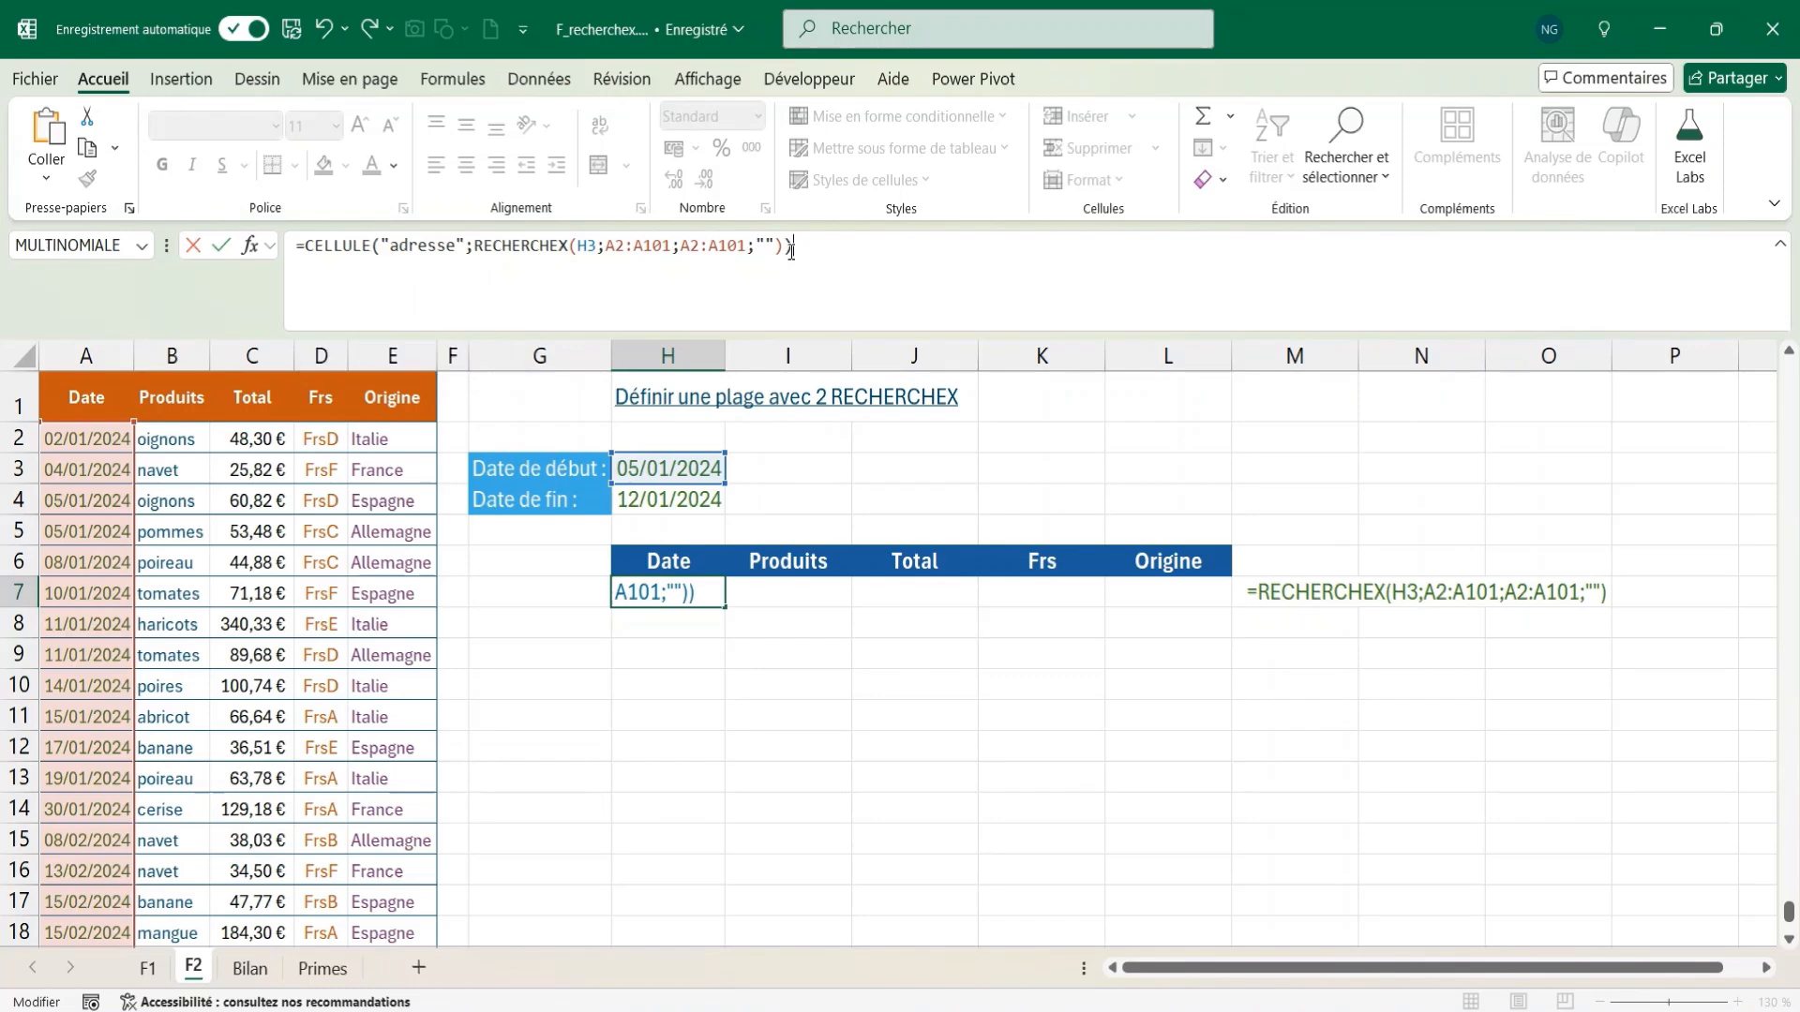
key(Return)
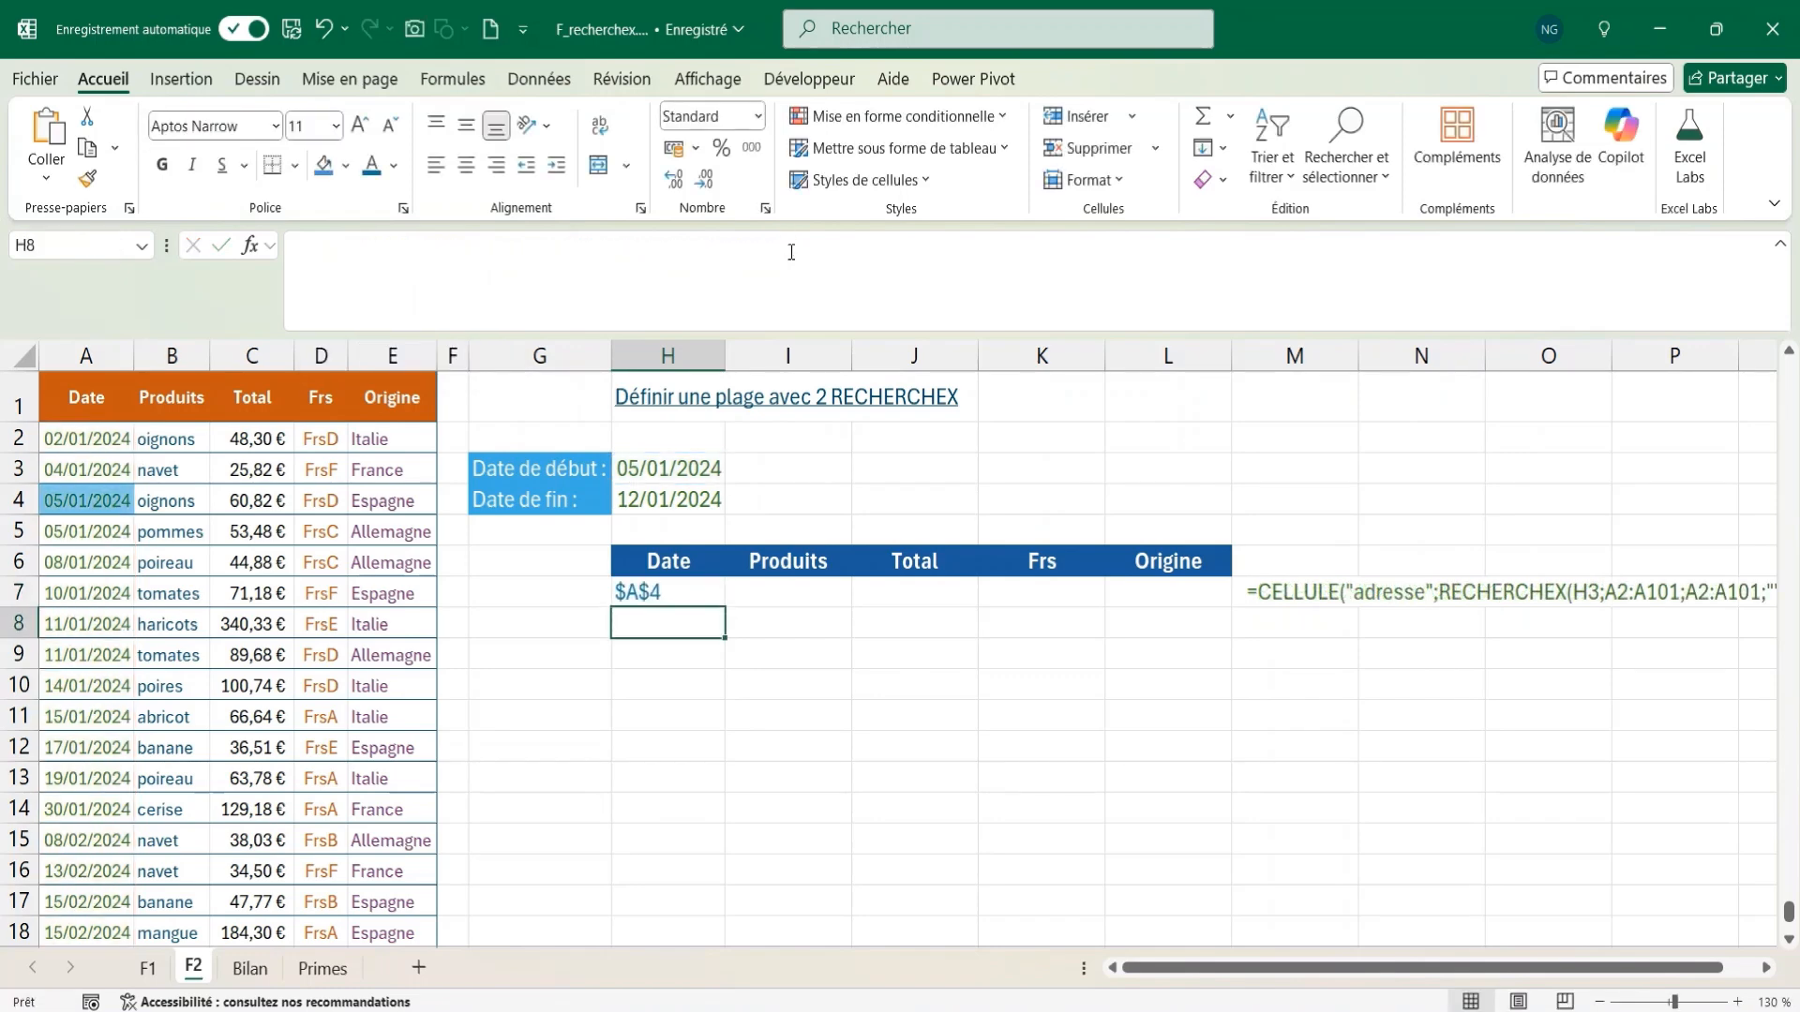
- Check H7's returned address against cell A4, and undo the CELLULE wrapper around the RECHERCHEX formula
click(658, 592)
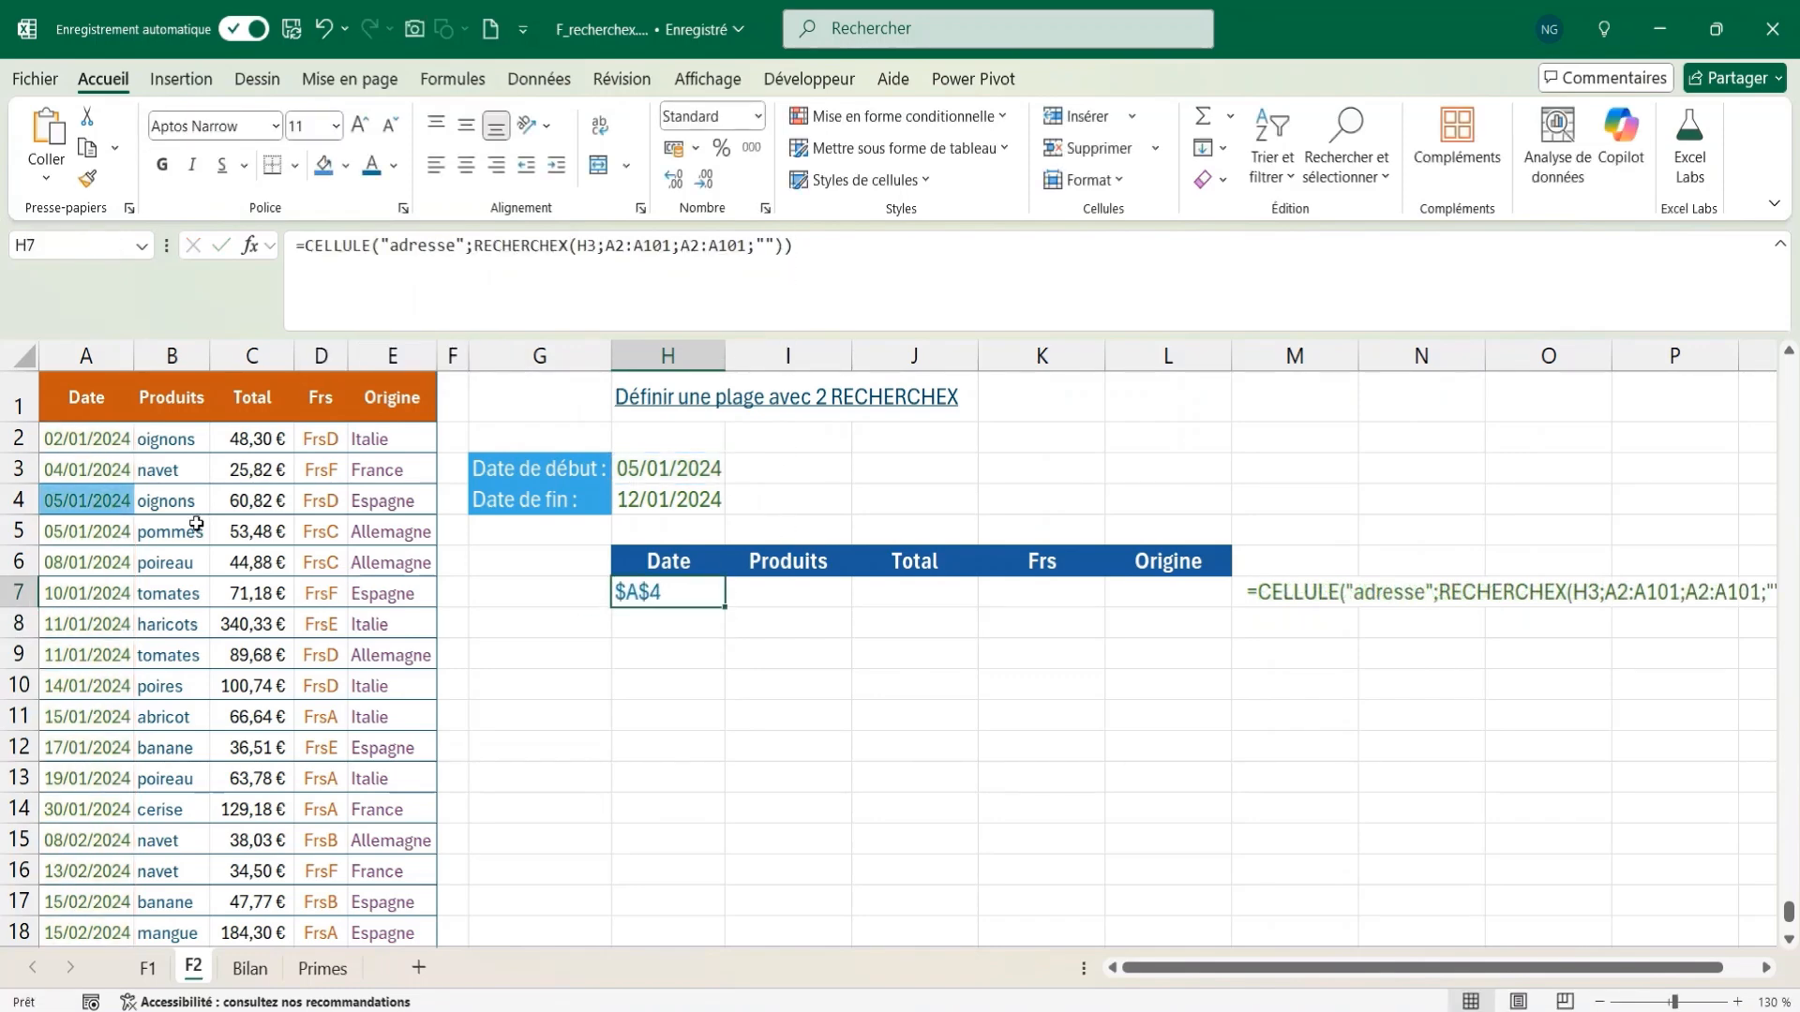
click(97, 500)
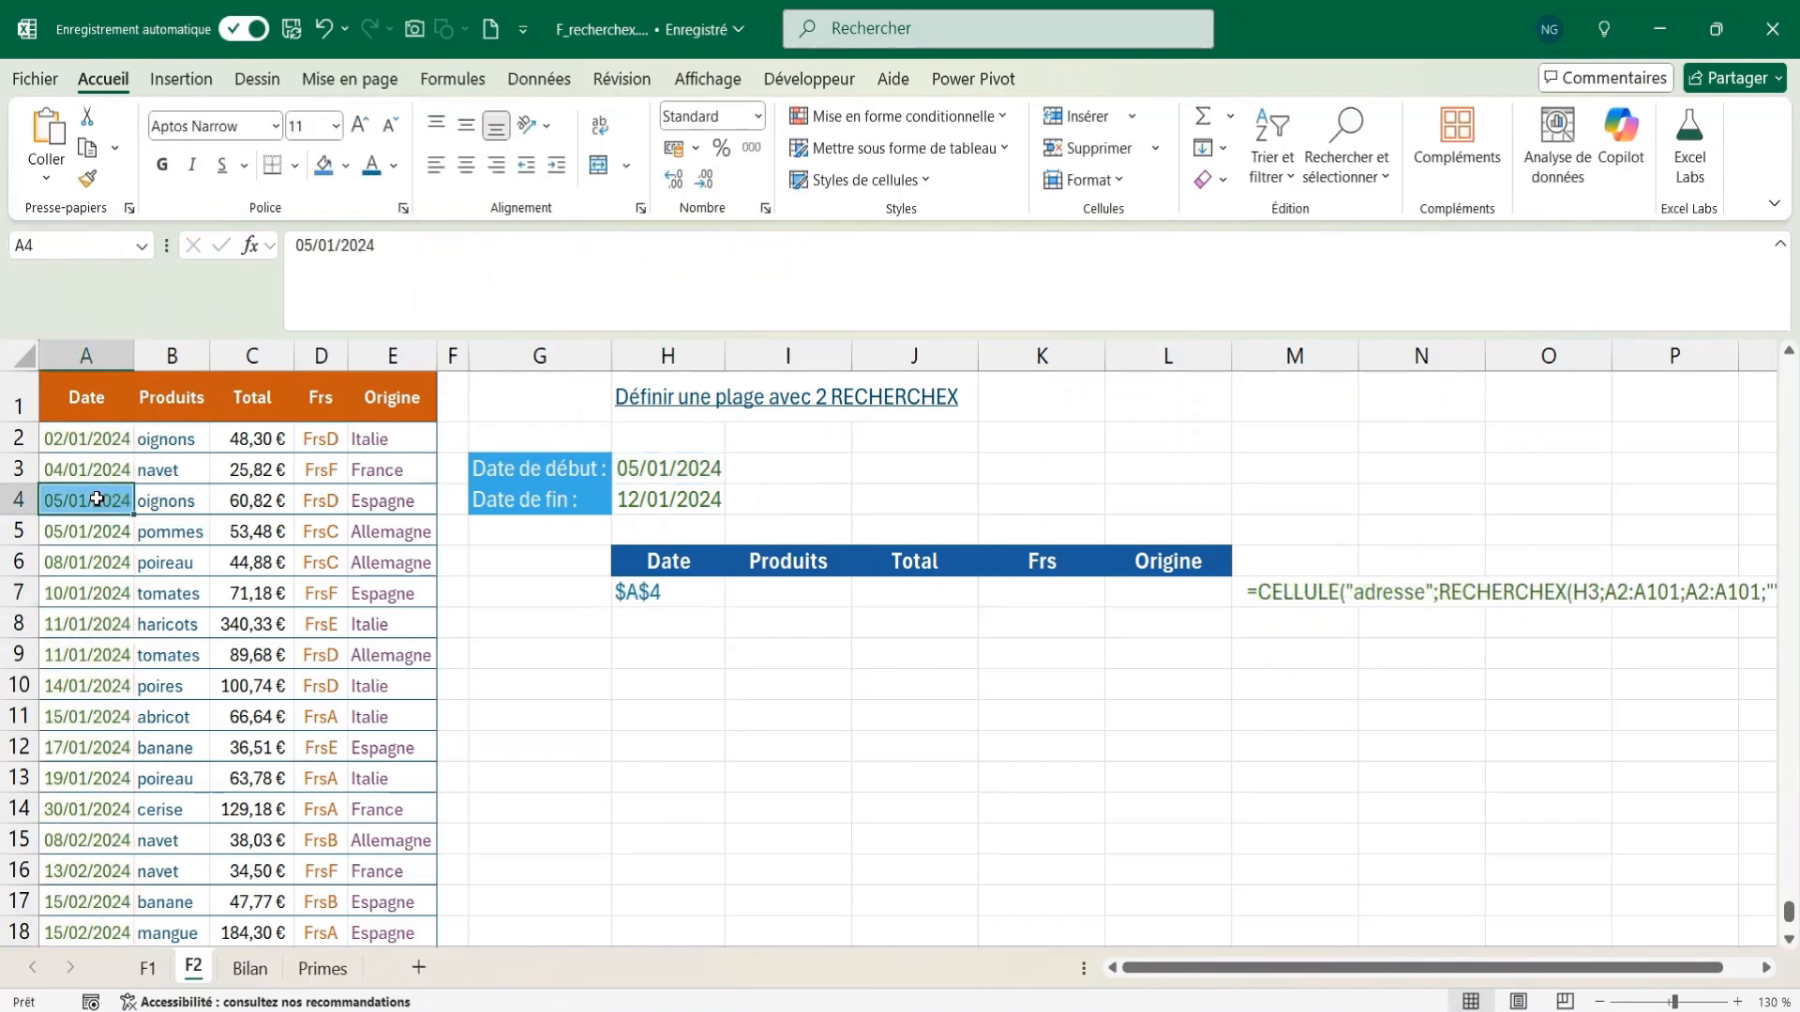
click(656, 593)
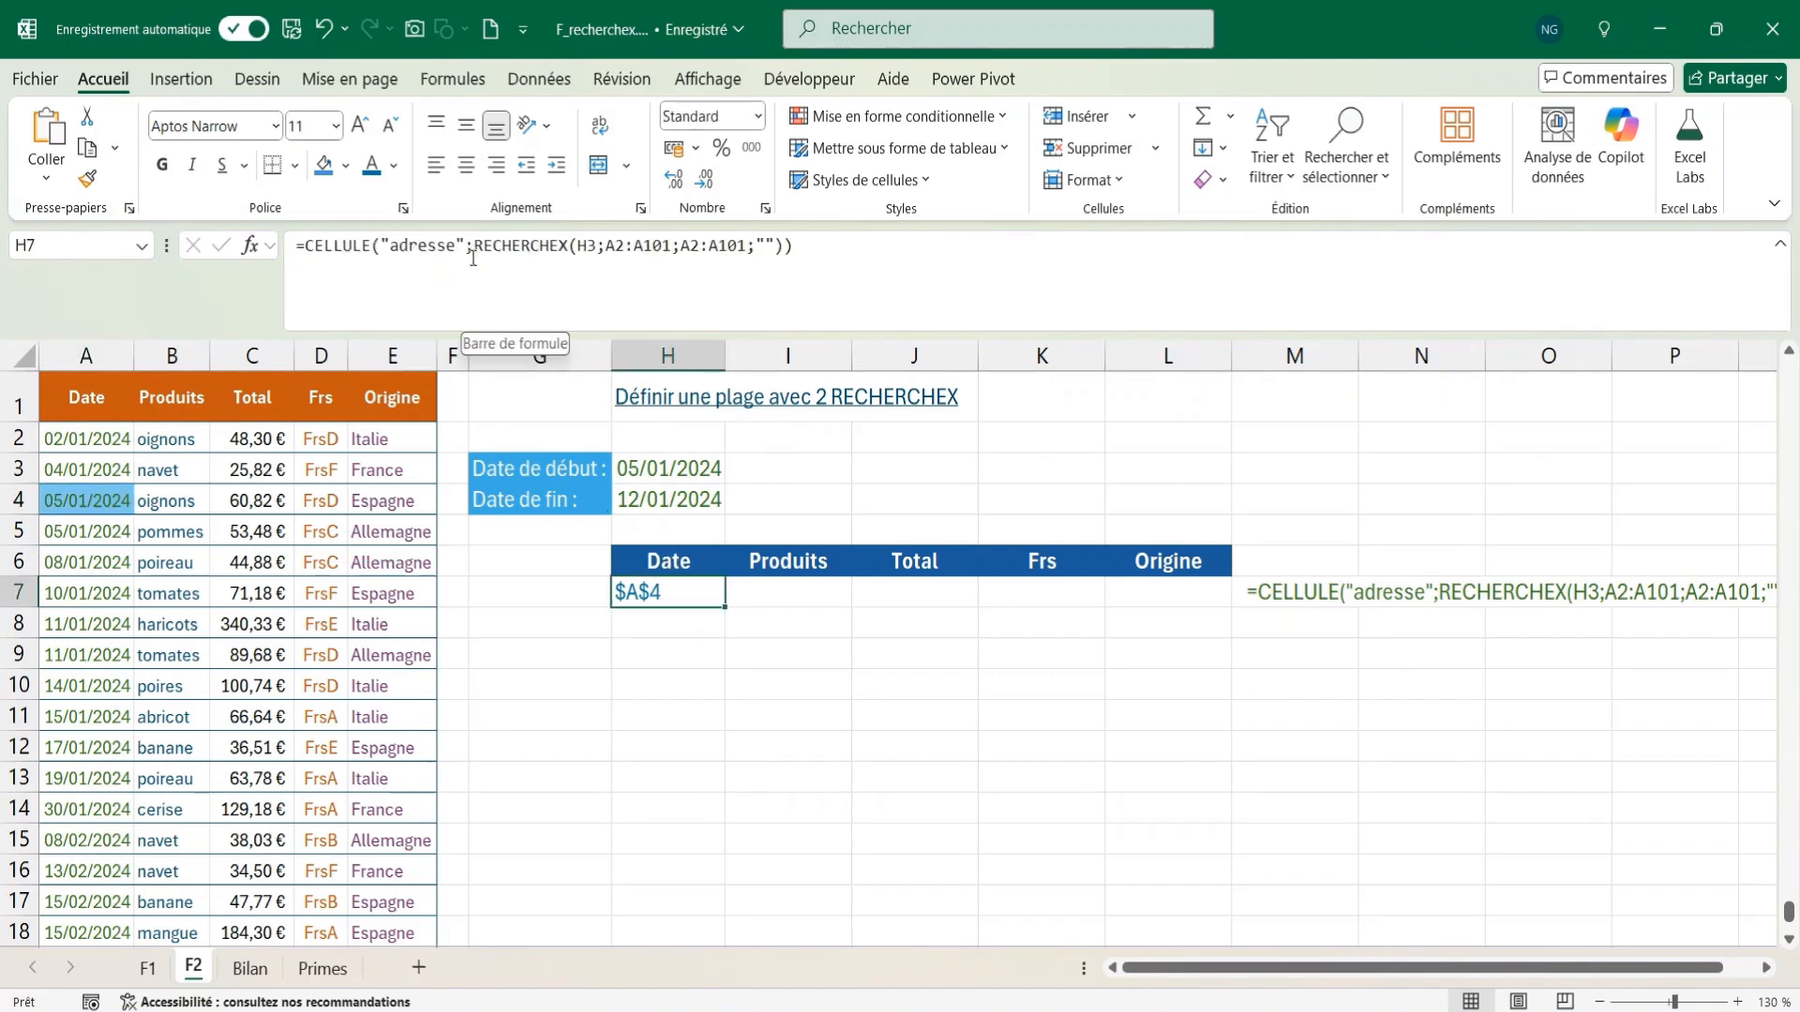
key(ctrl+z)
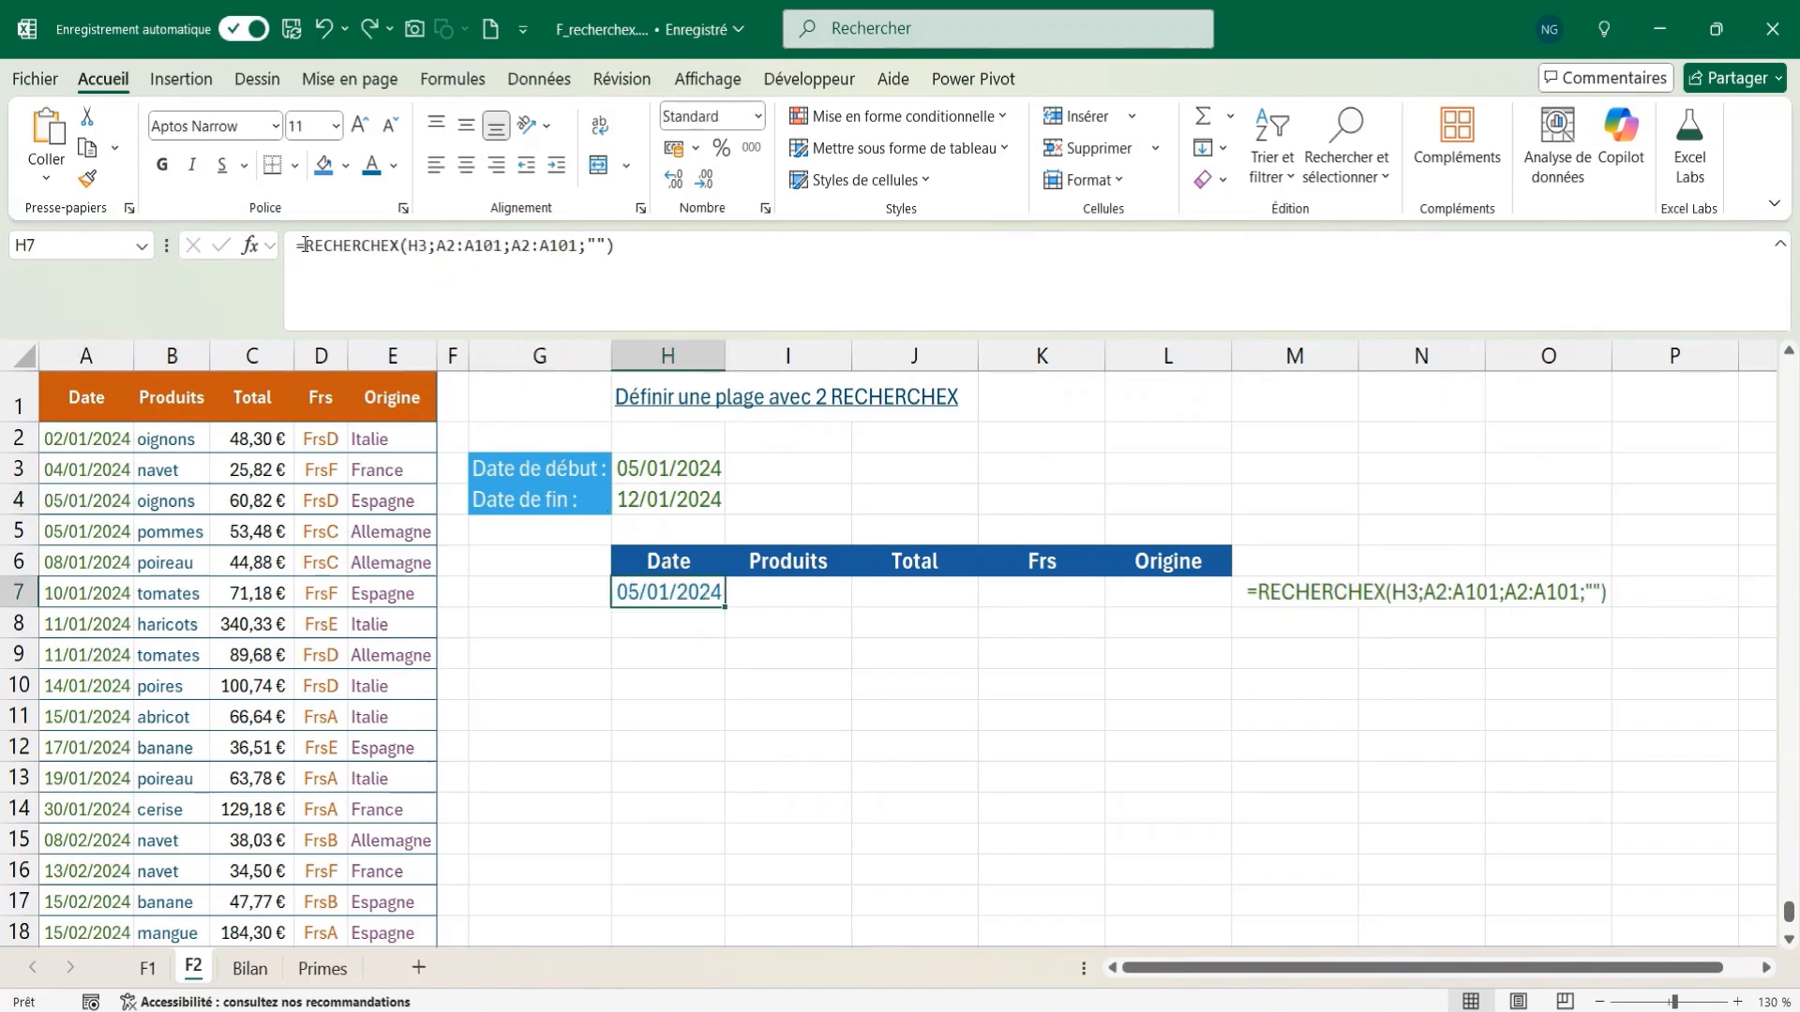
- Copy H7's RECHERCHEX formula into H8 and change its lookup value to the end date in H4
drag(297, 246, 669, 247)
key(ctrl+c)
key(Escape)
click(646, 616)
click(407, 282)
key(ctrl+v)
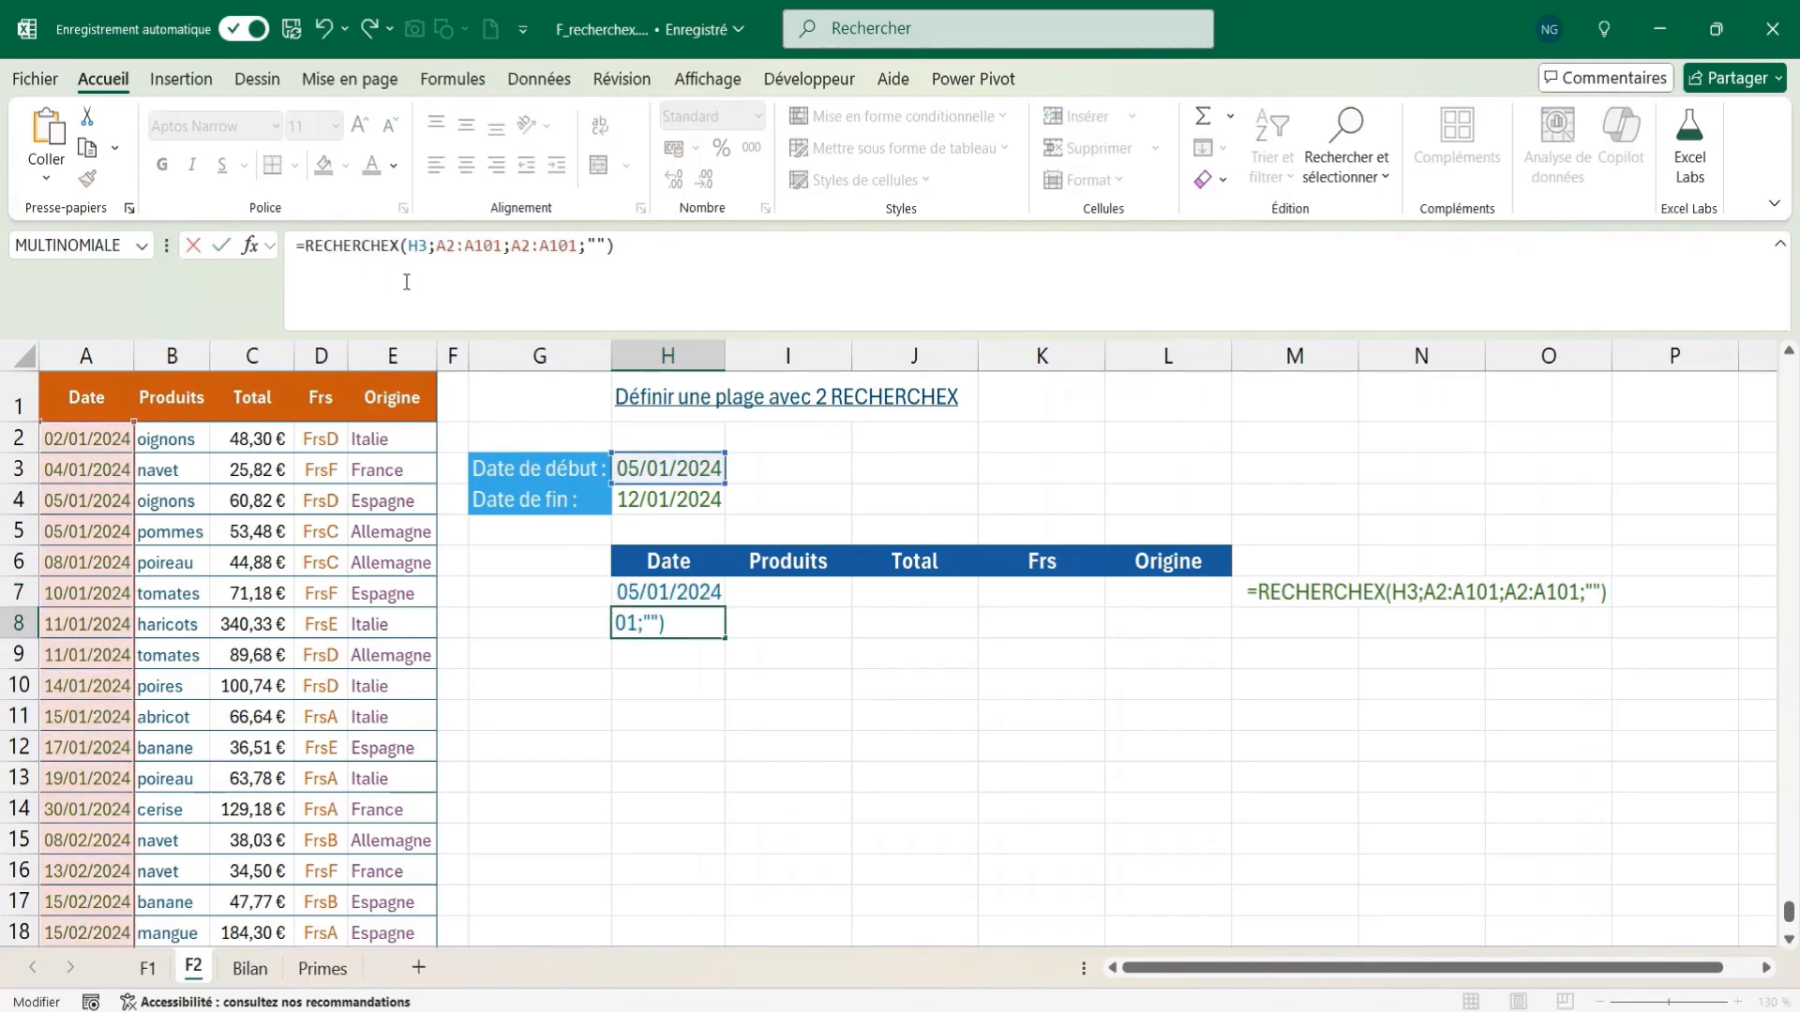
drag(406, 246, 429, 246)
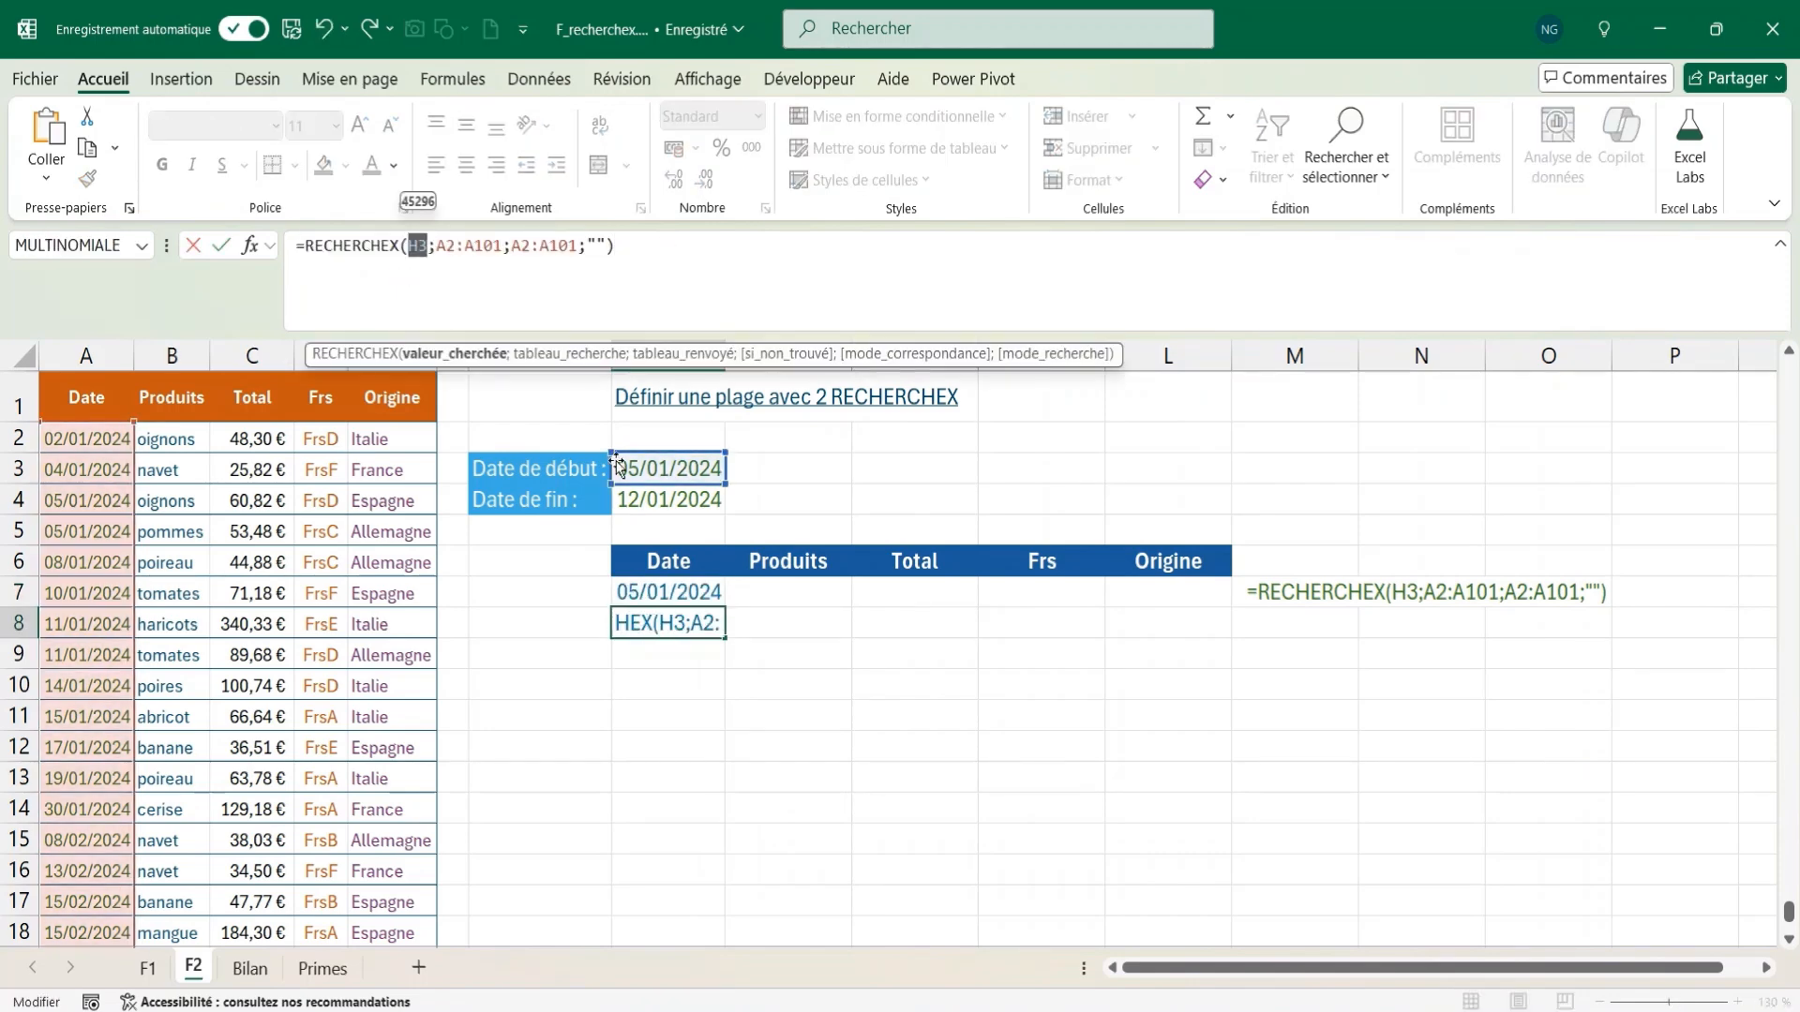
click(650, 503)
key(Return)
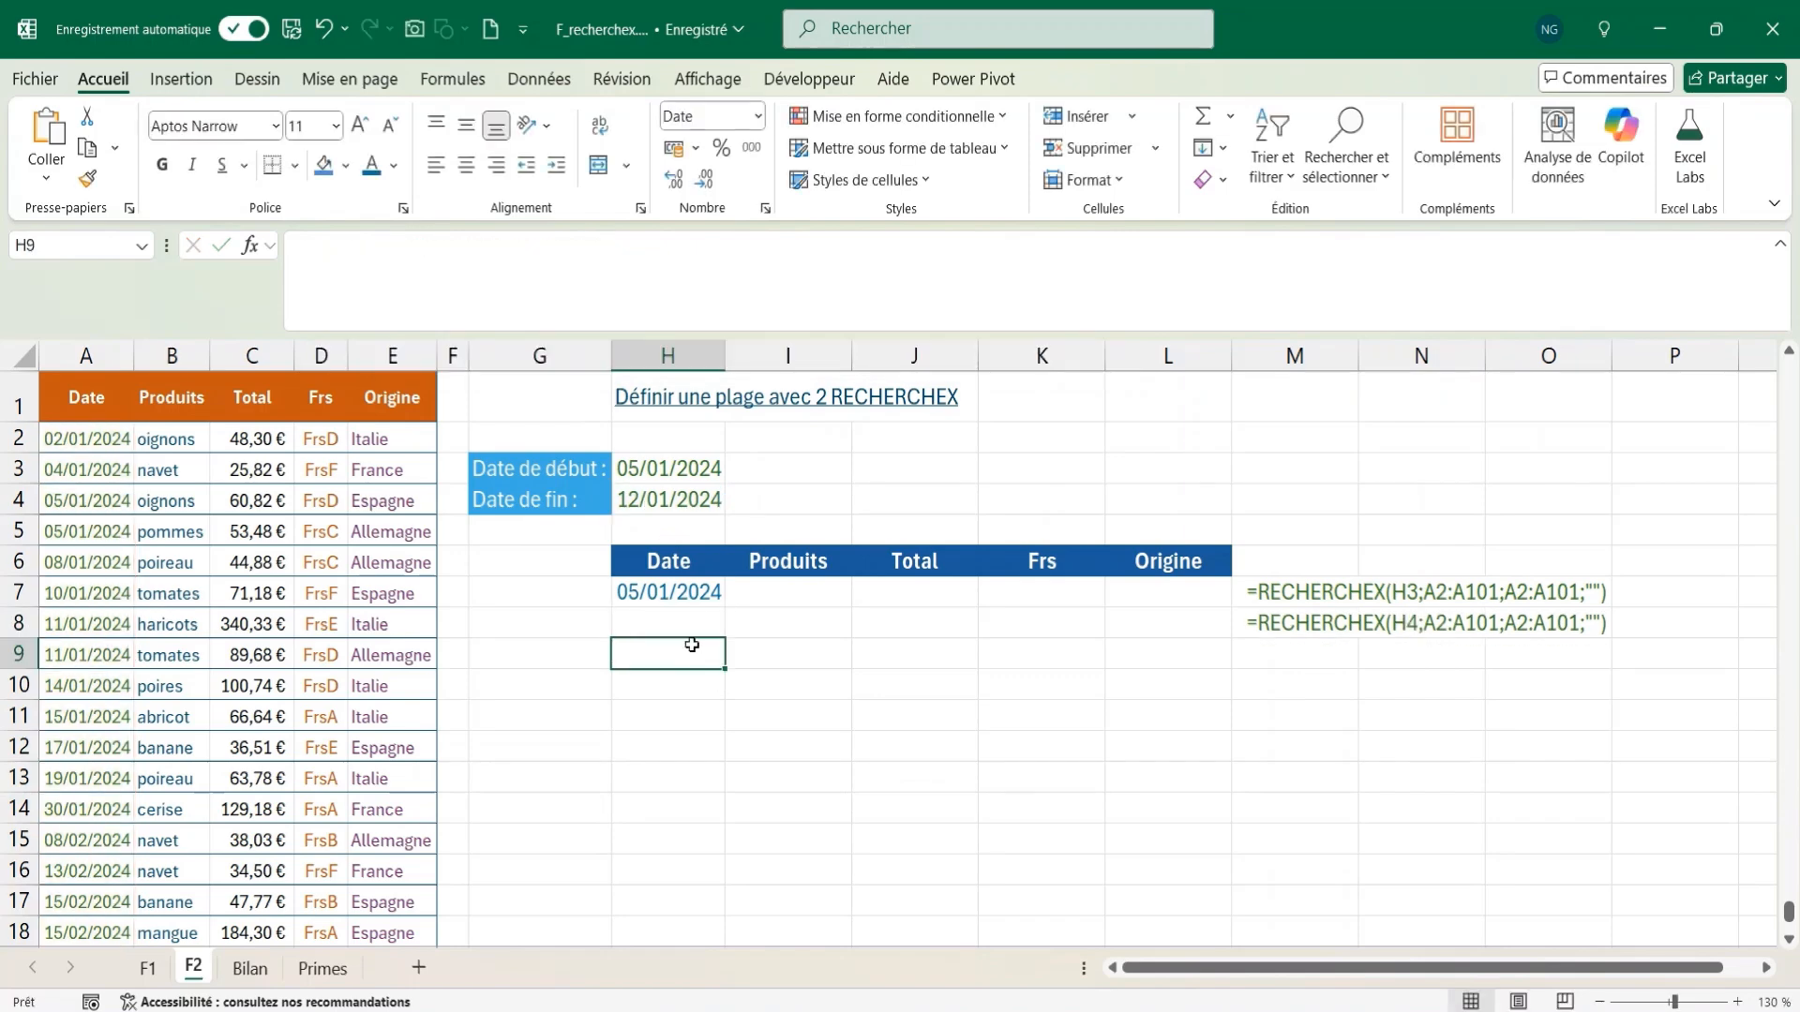
- Add match mode -1 (exact match or next smaller item) to H8's RECHERCHEX formula
click(671, 622)
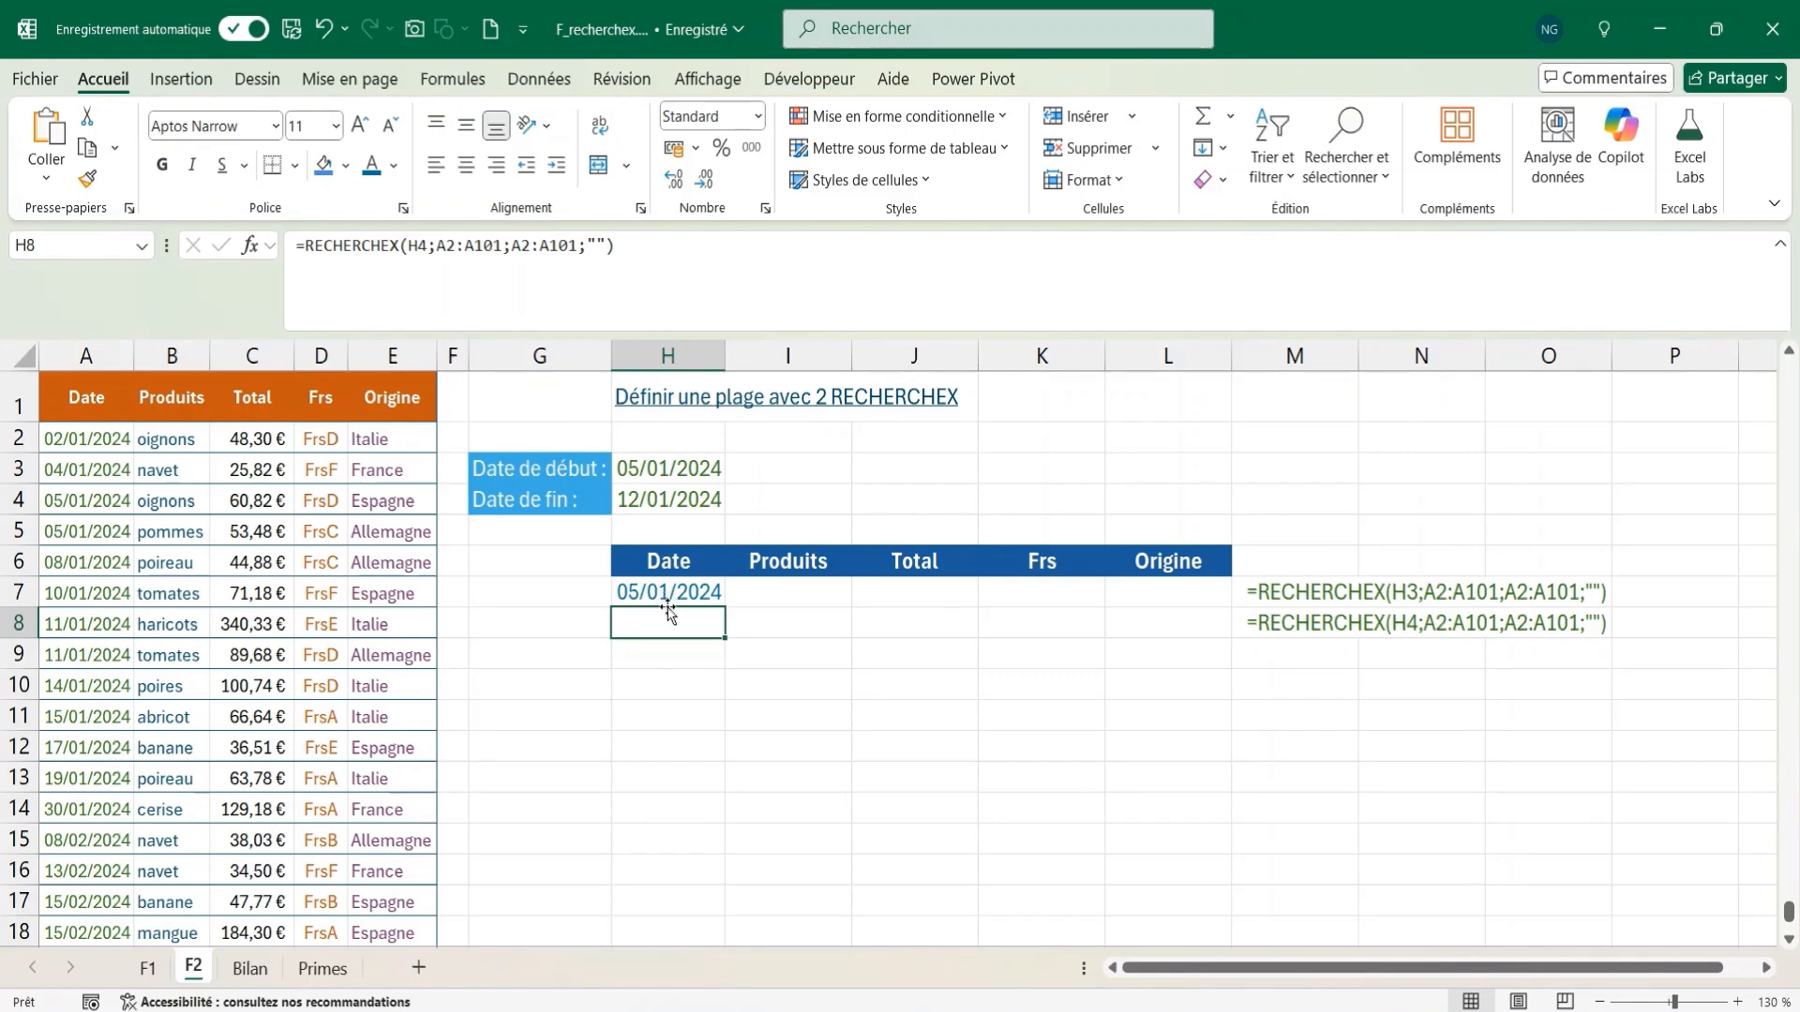
click(609, 244)
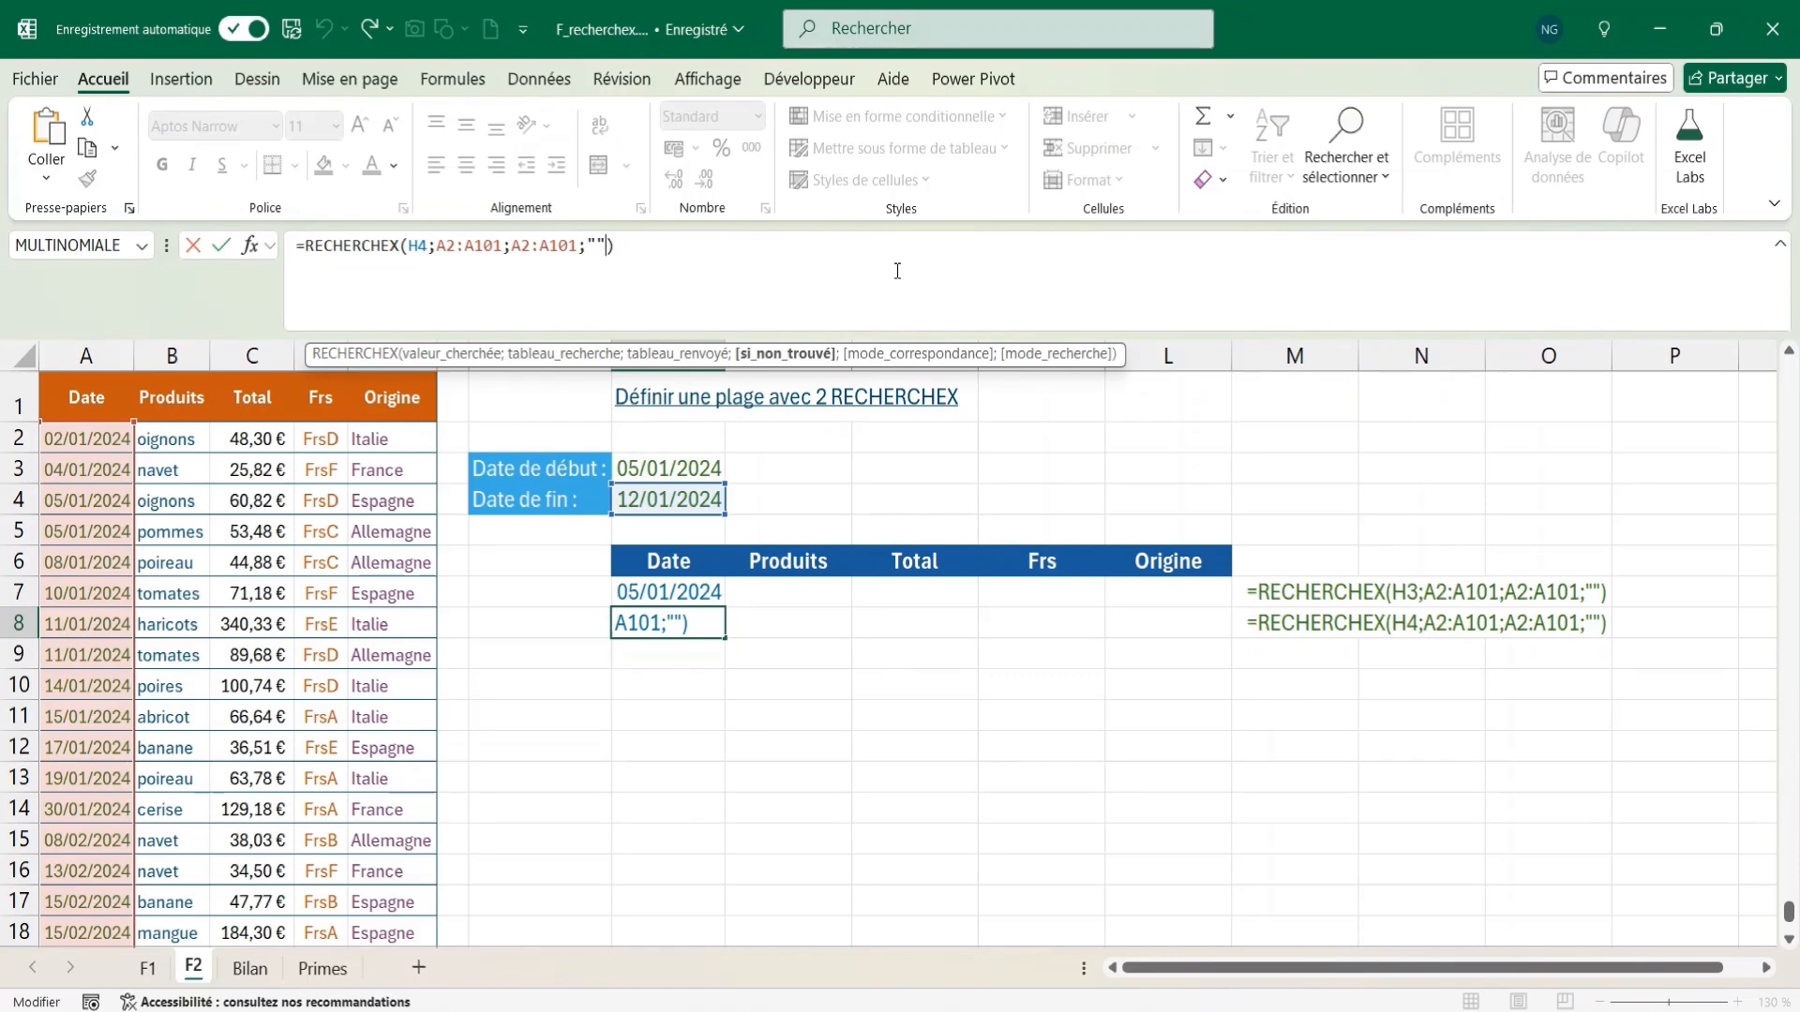
text(;)
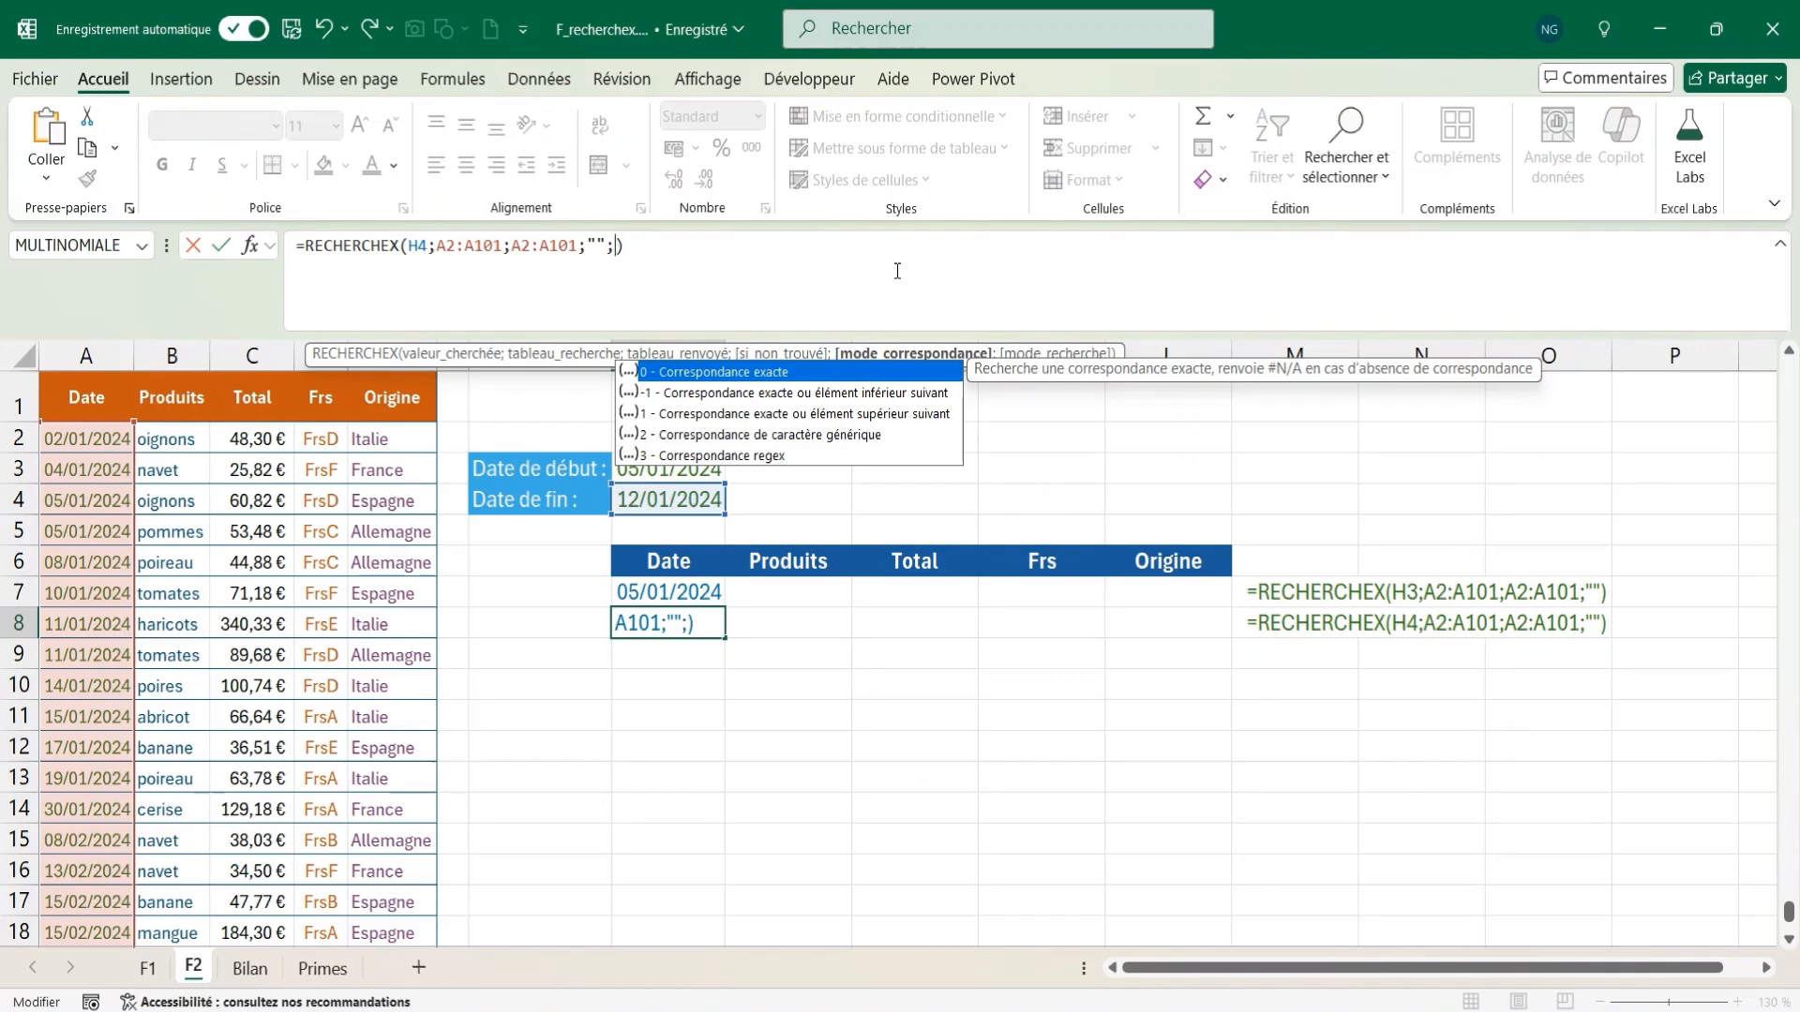
key(Down)
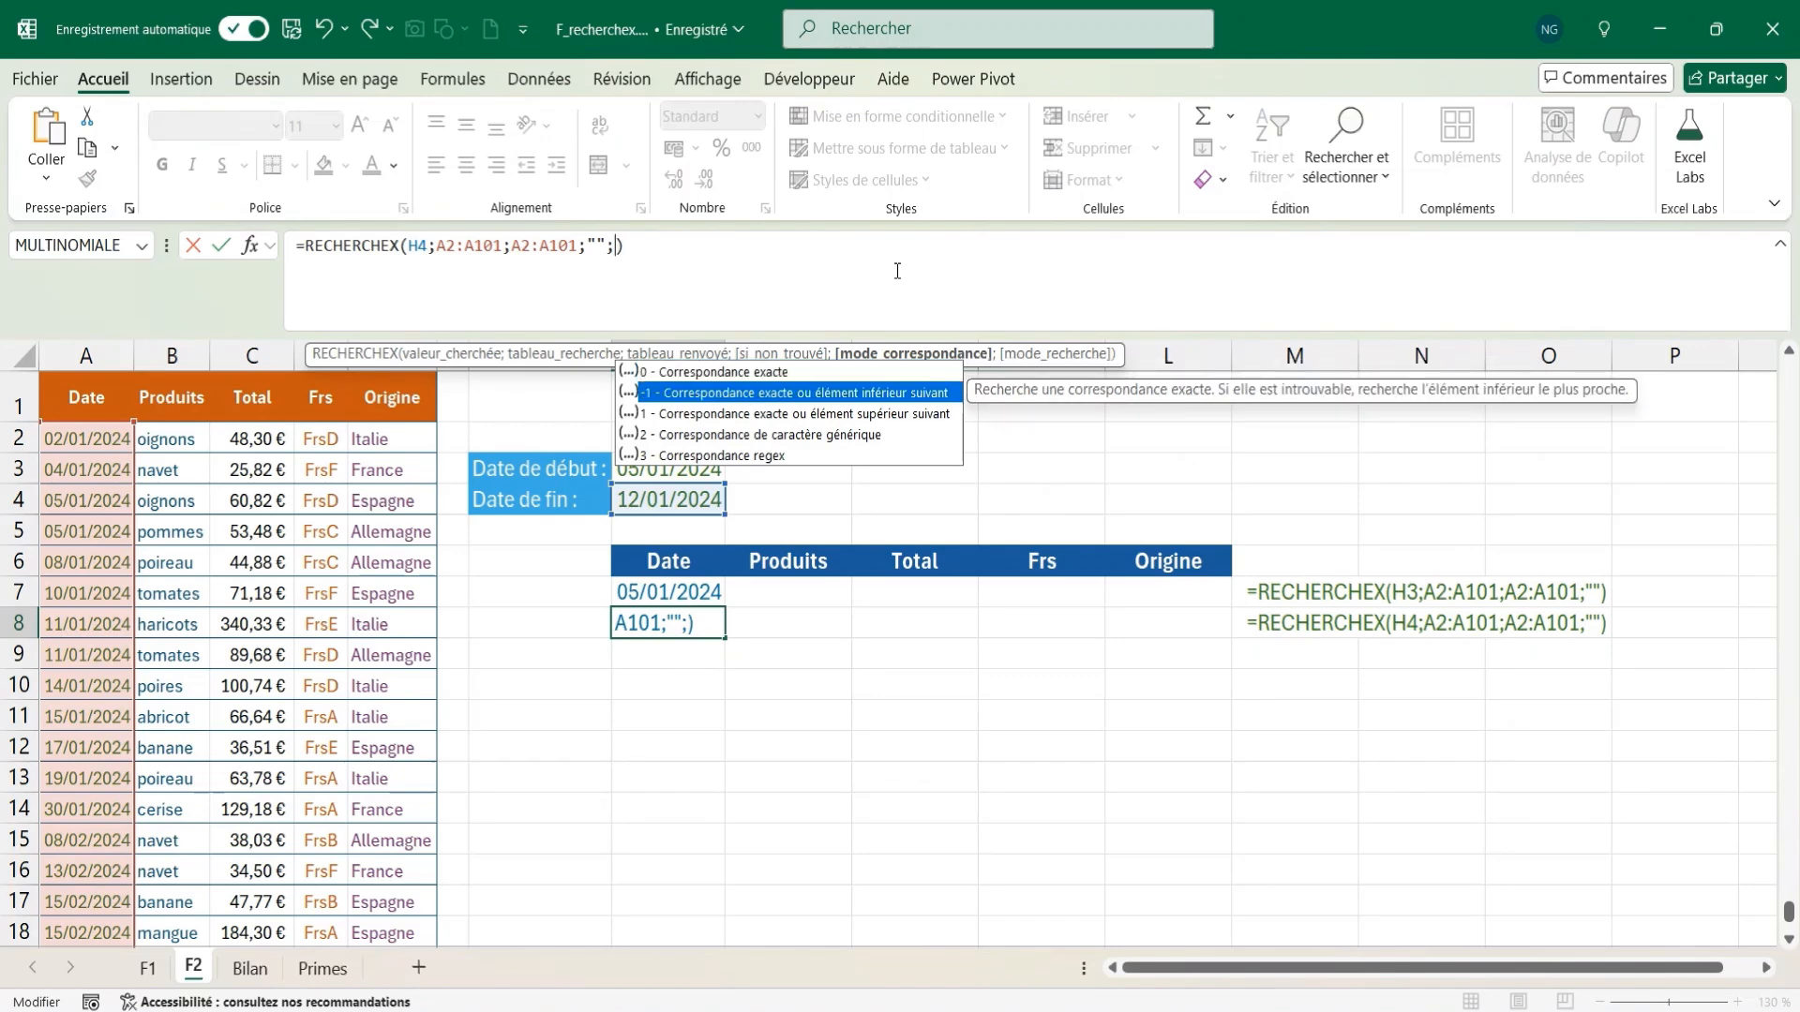
key(Down)
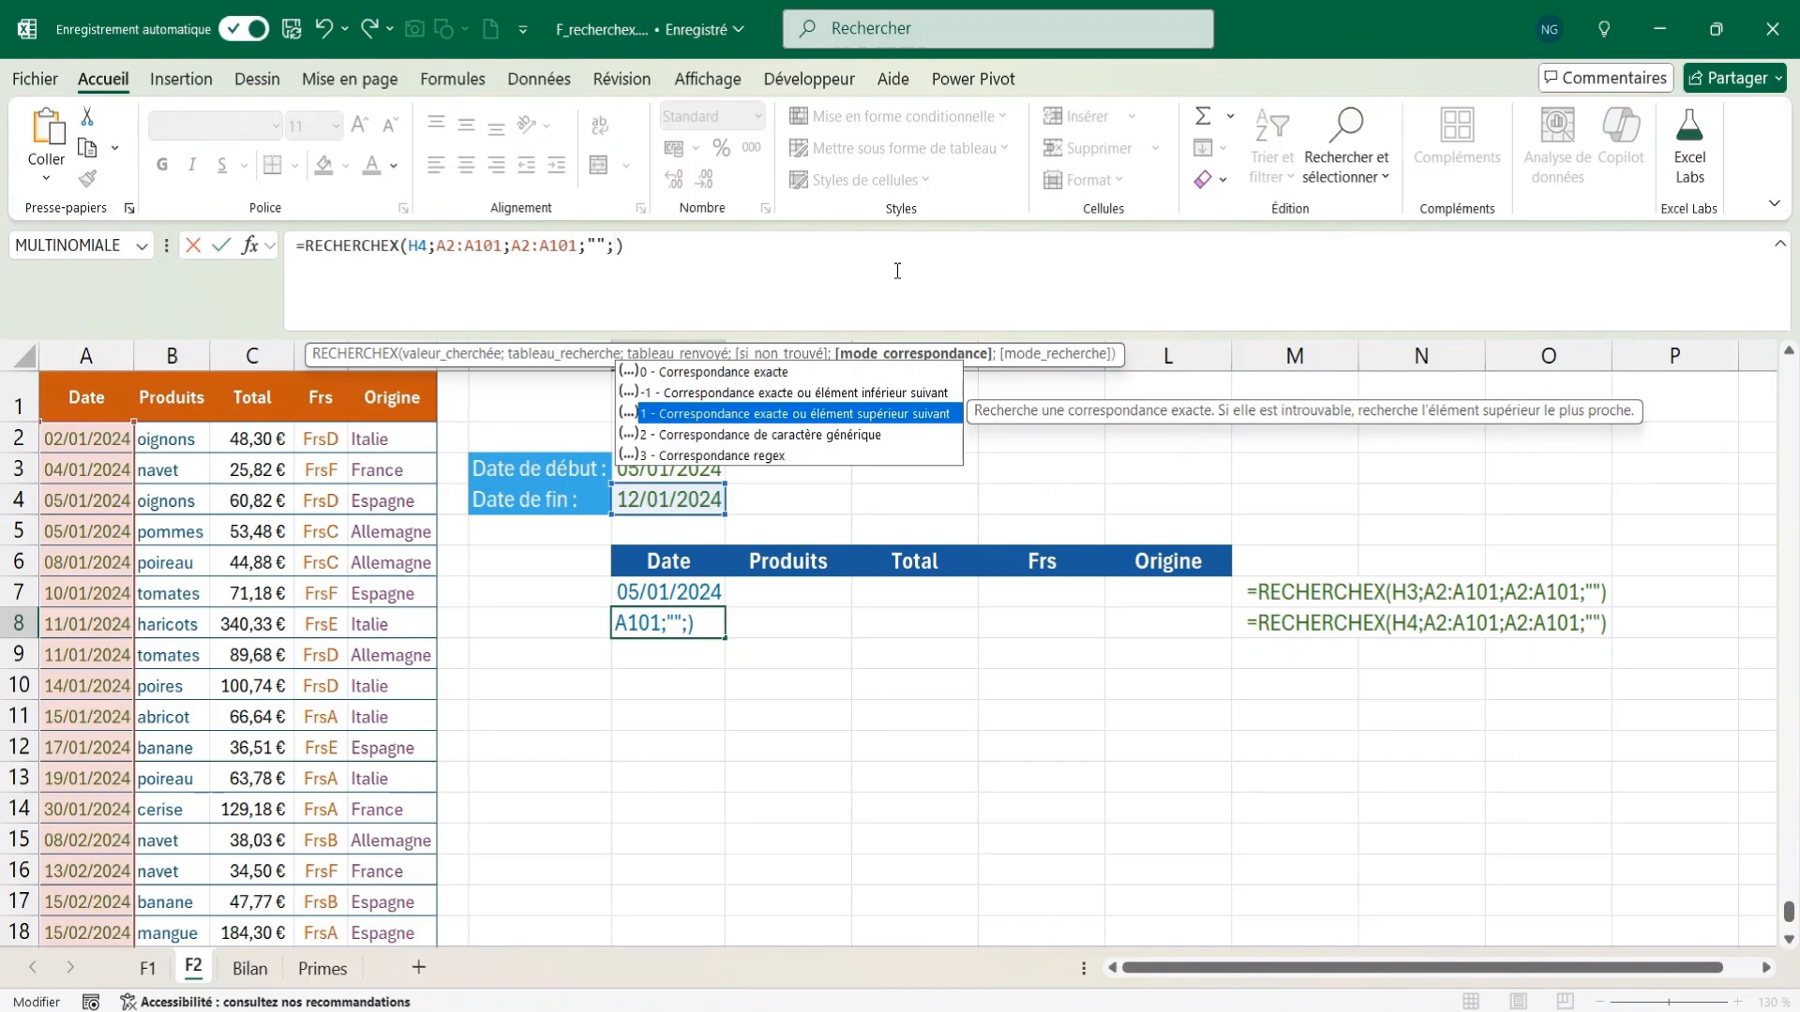
key(Down)
key(Down)
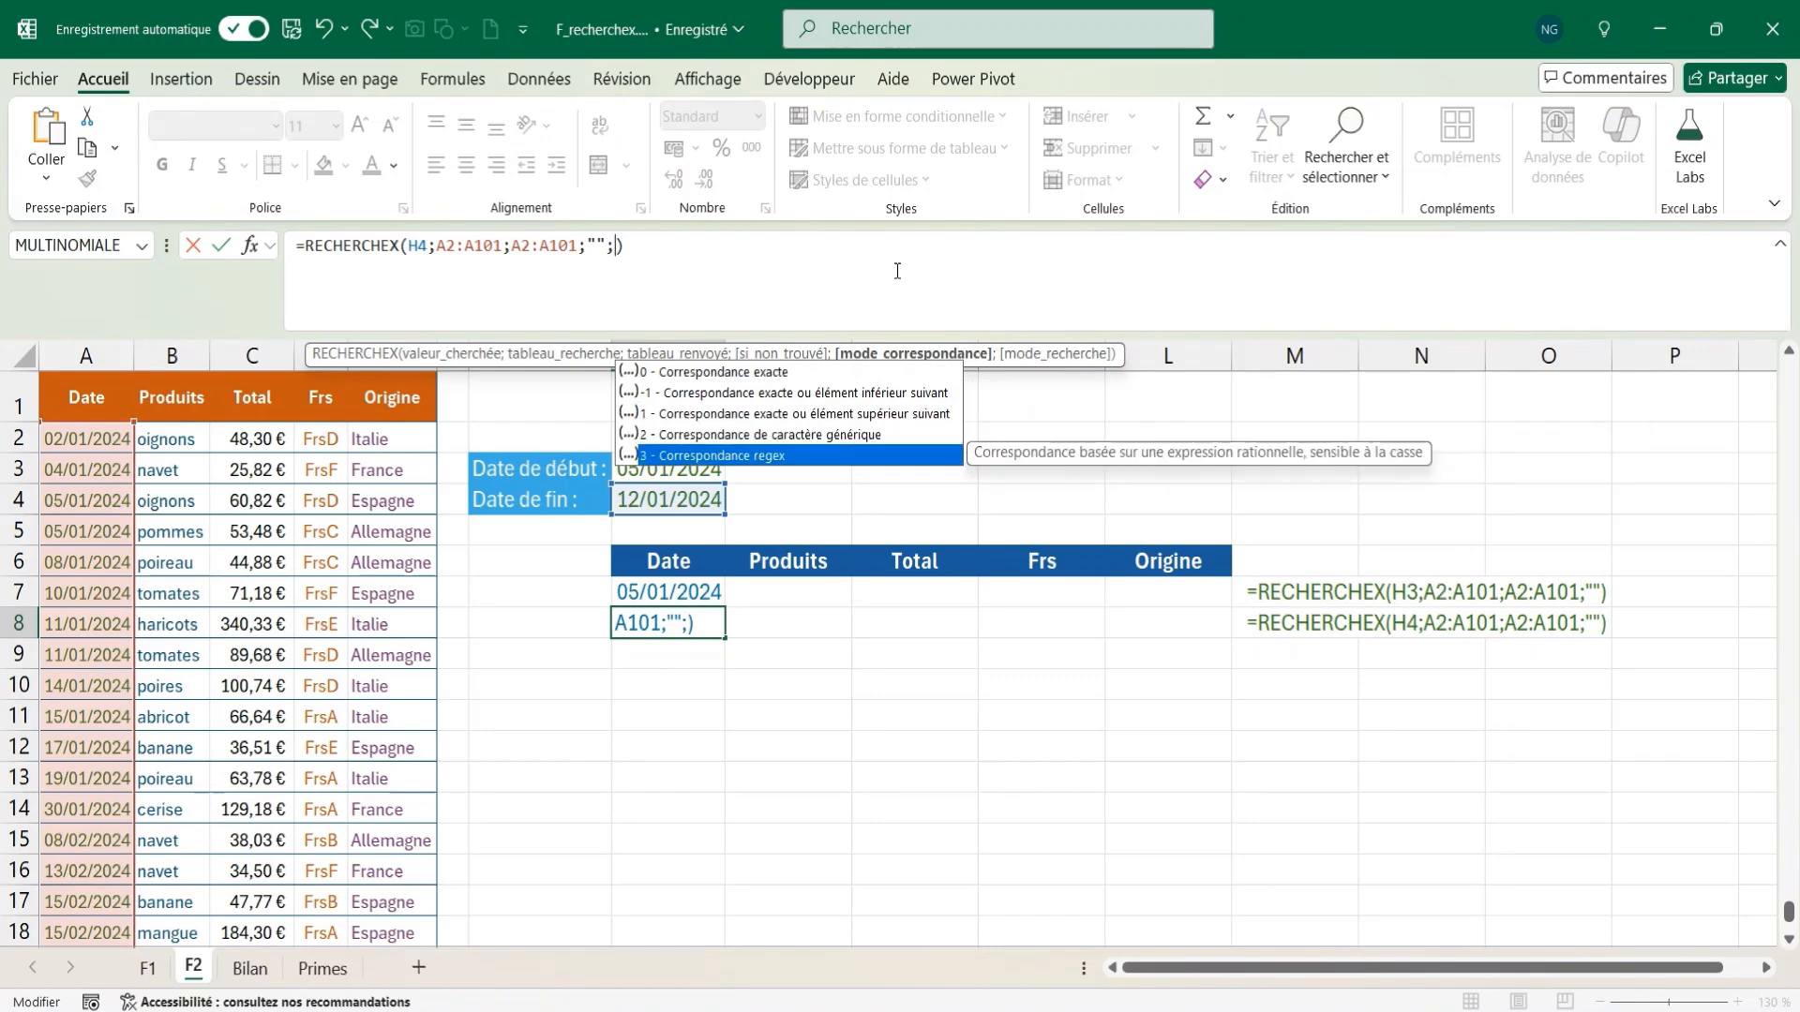
key(Up)
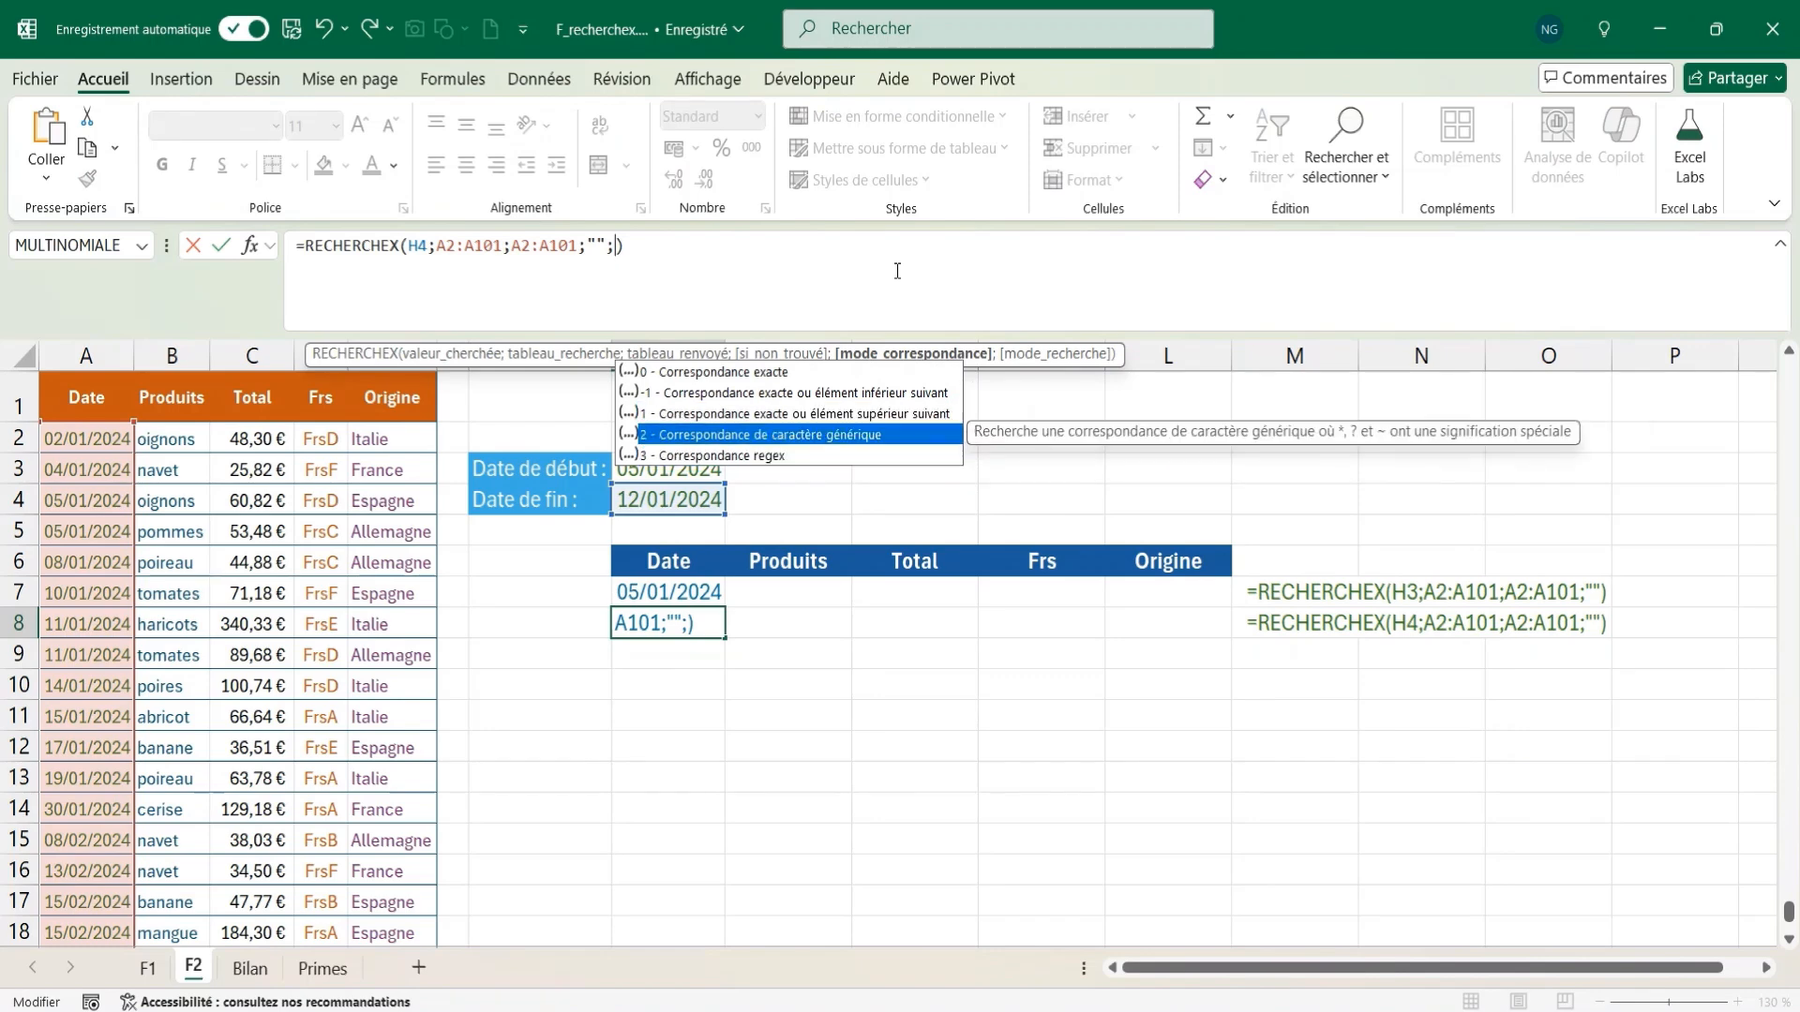
key(Up)
key(Up)
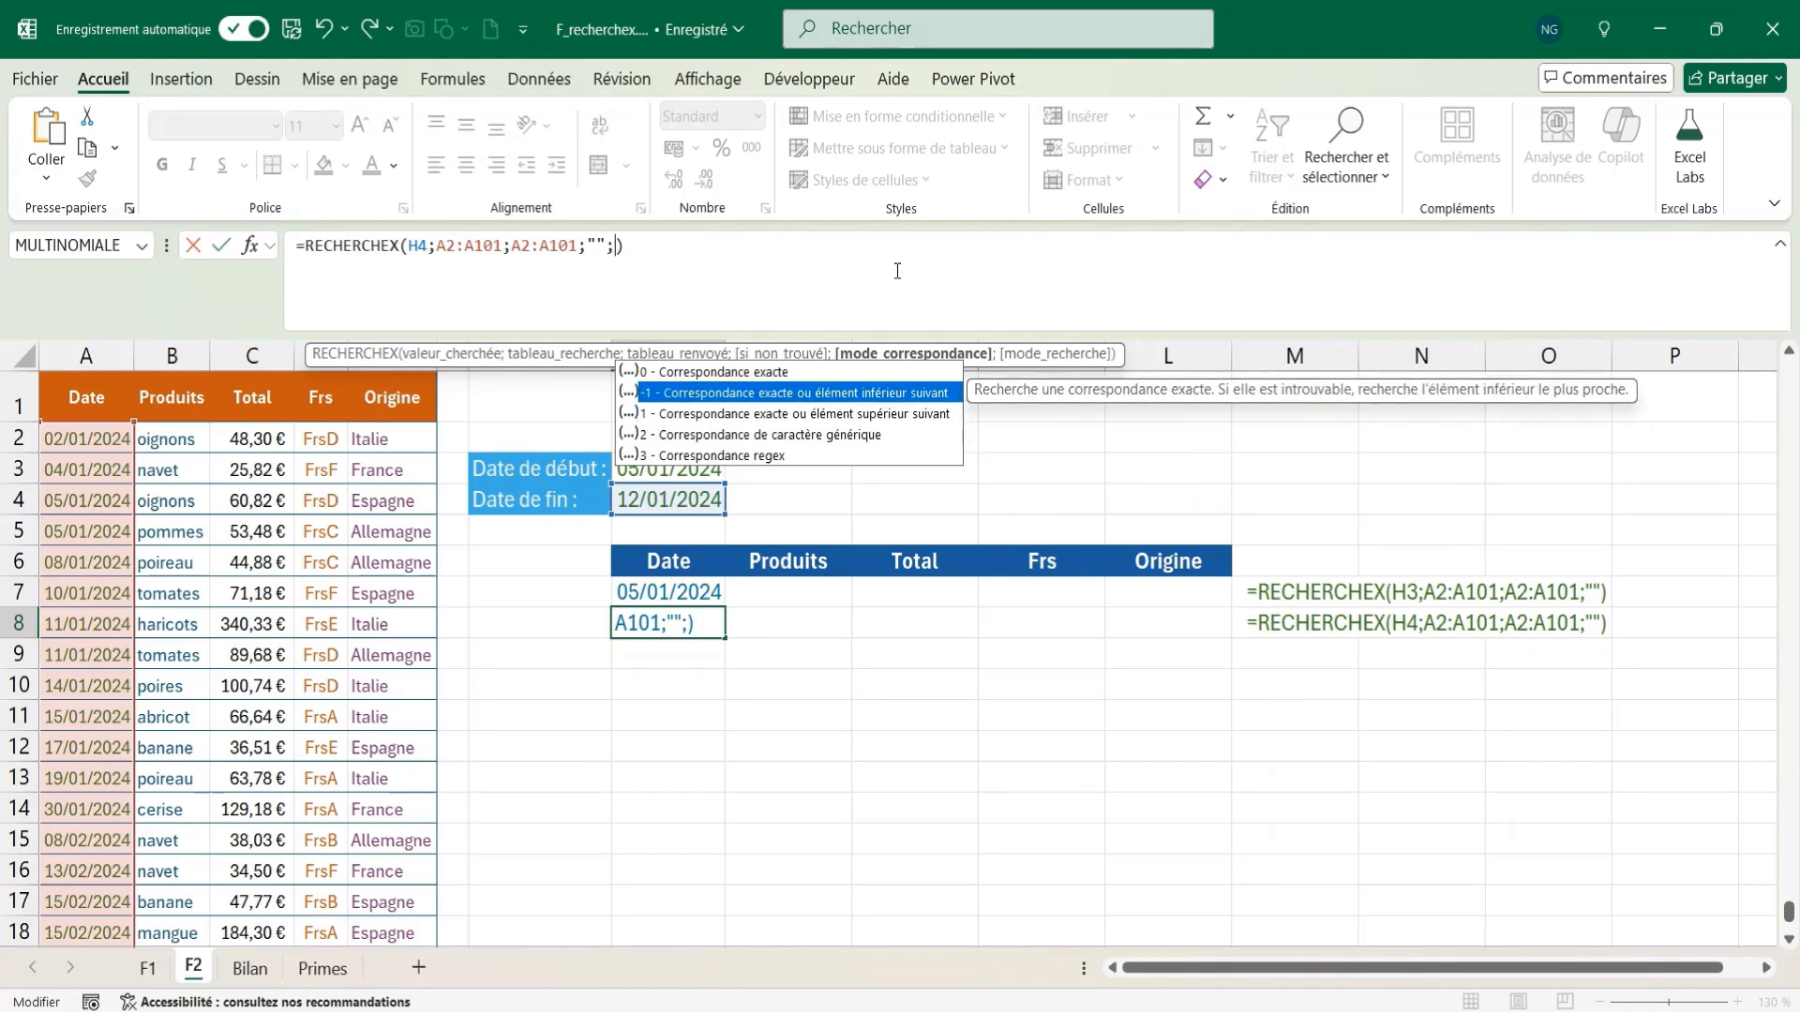
key(Tab)
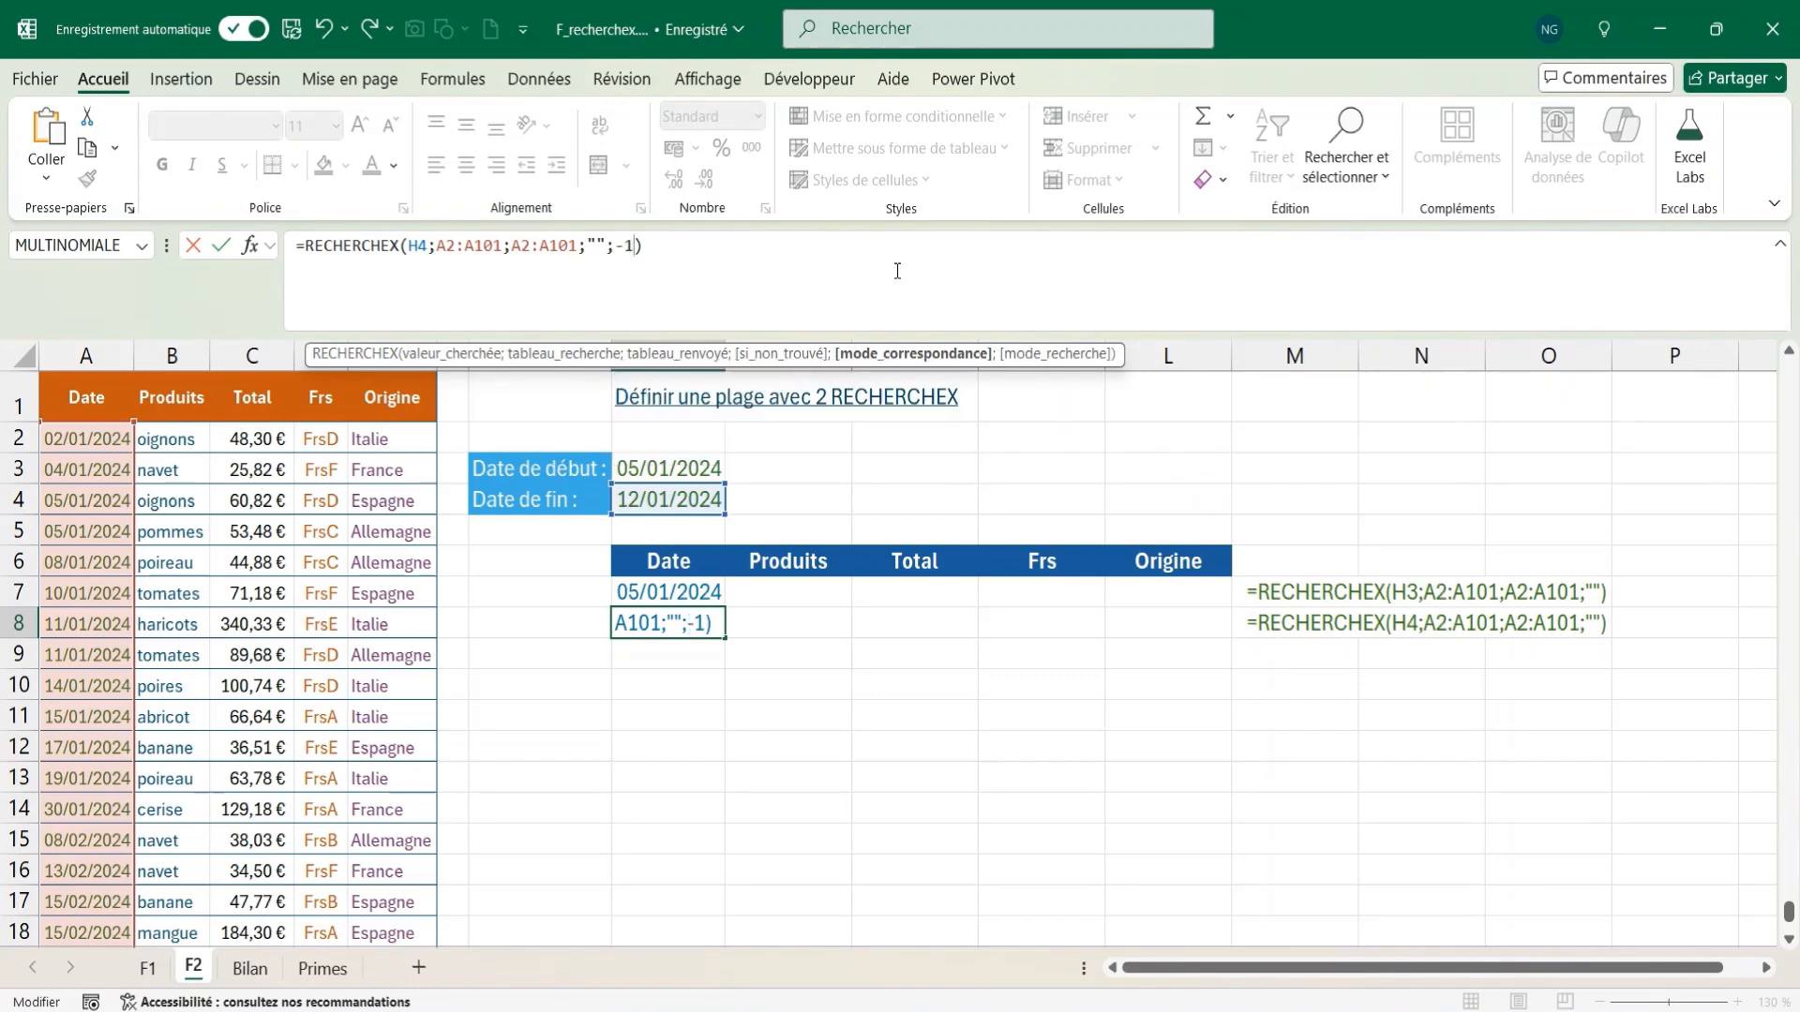
key(Return)
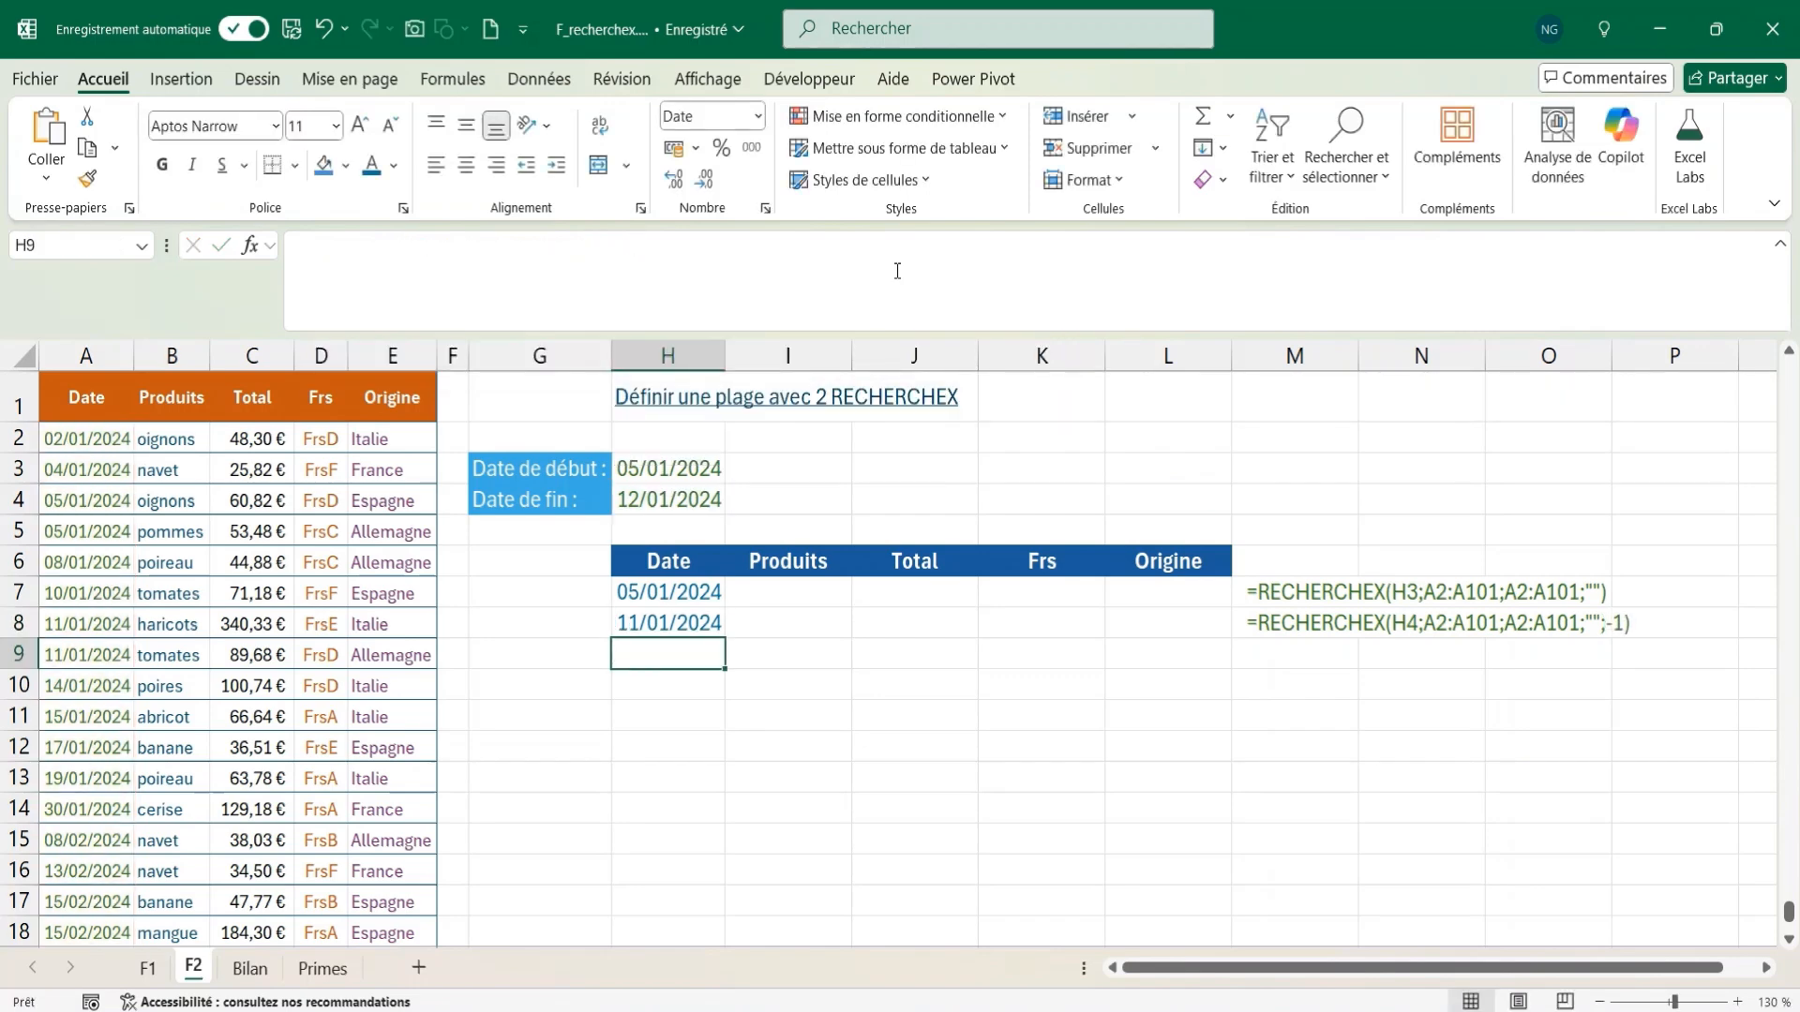
- Add the match mode argument -1 to H7's RECHERCHEX formula for the start date
click(674, 627)
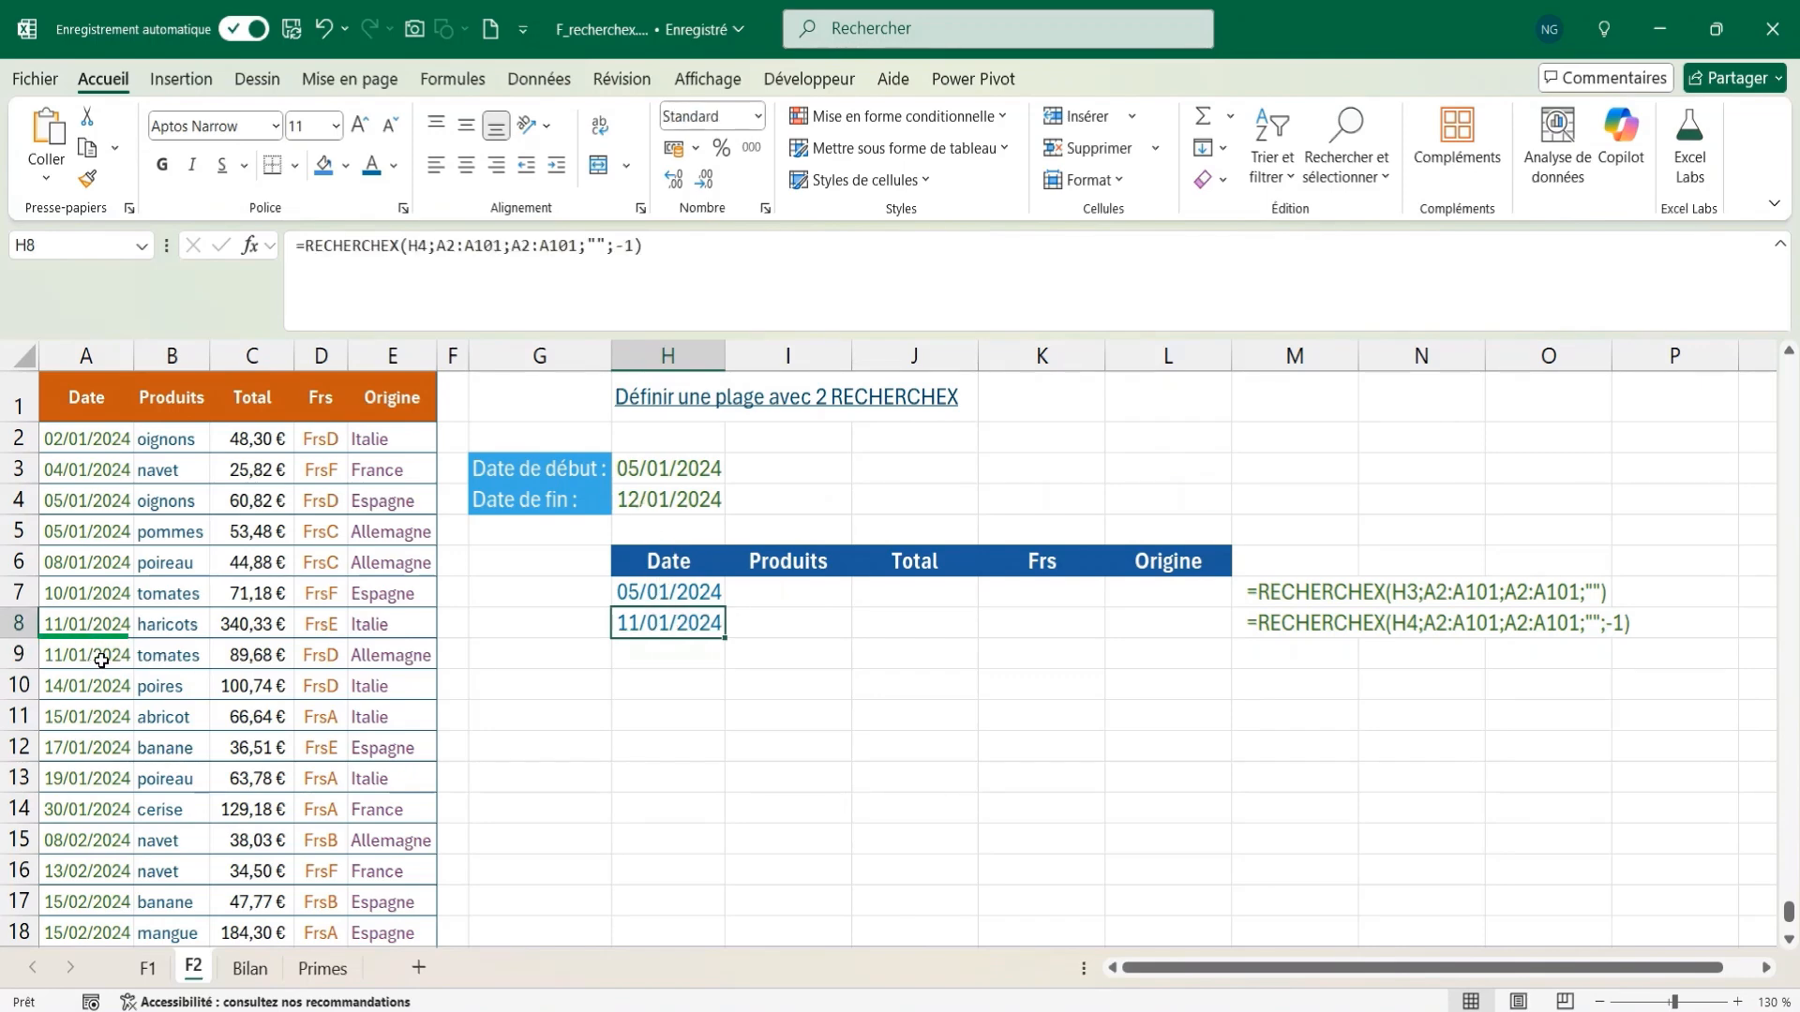
click(685, 594)
click(609, 244)
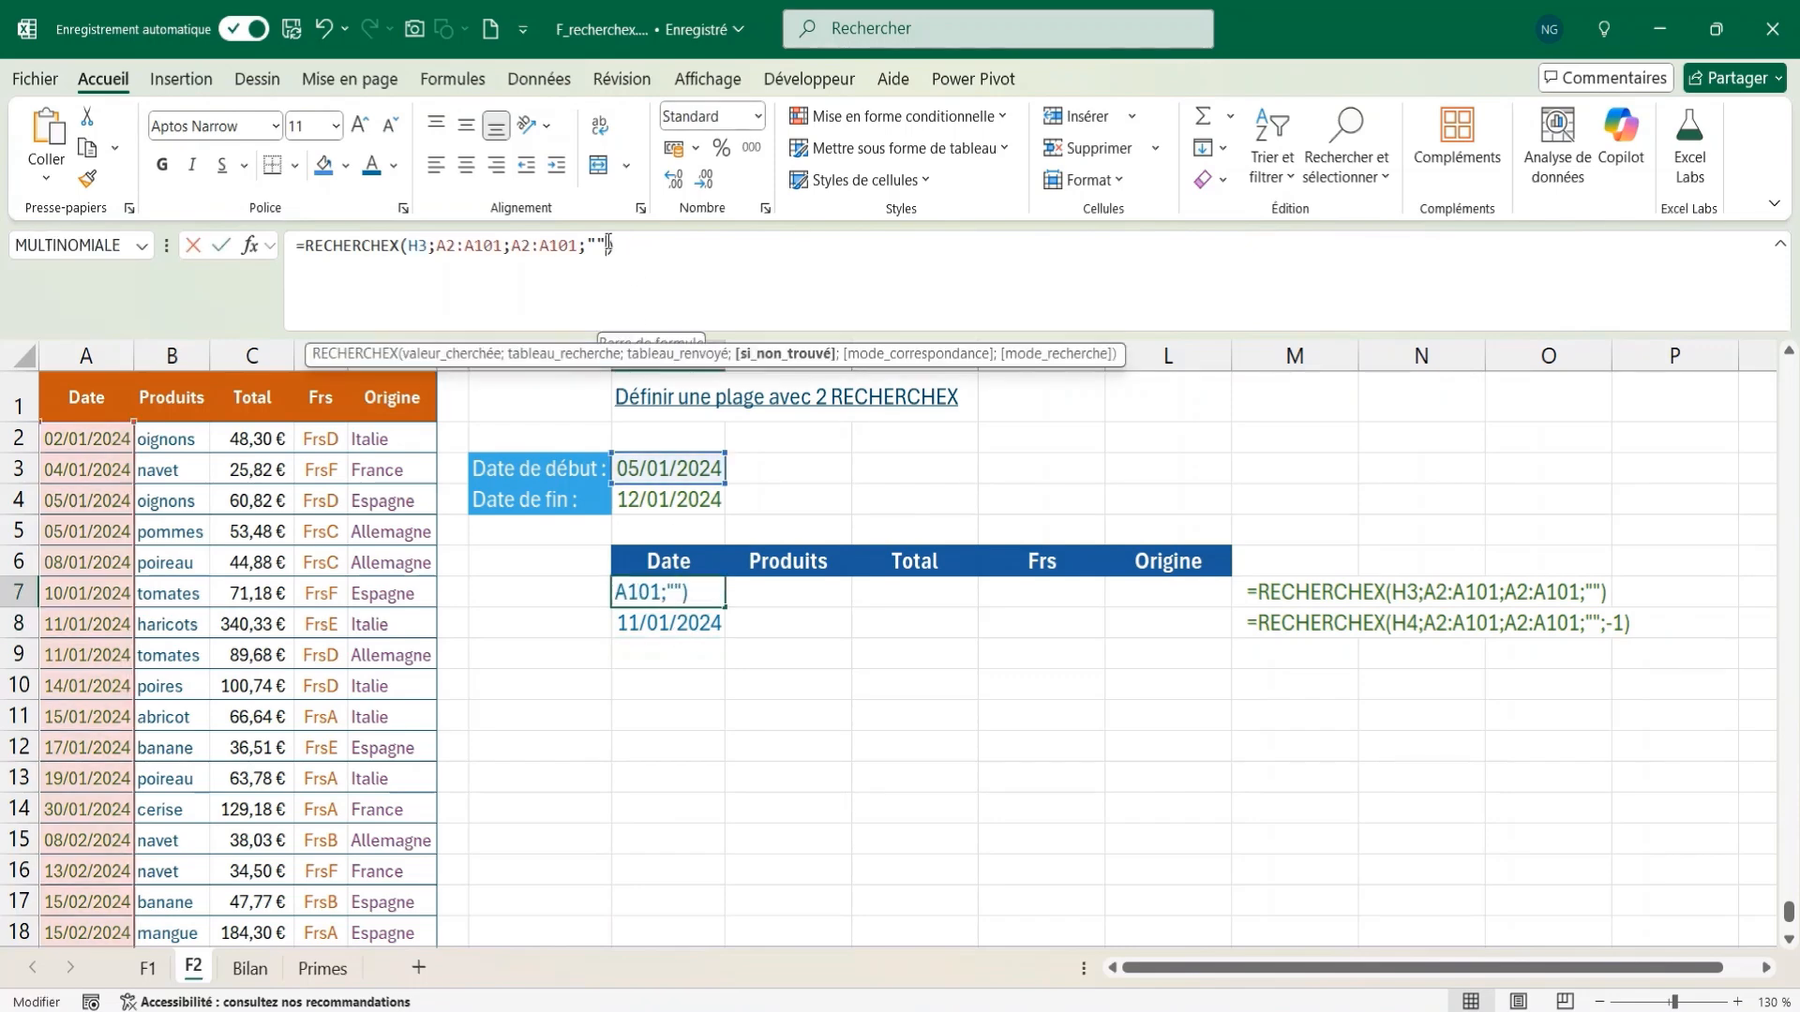
text(;-1)
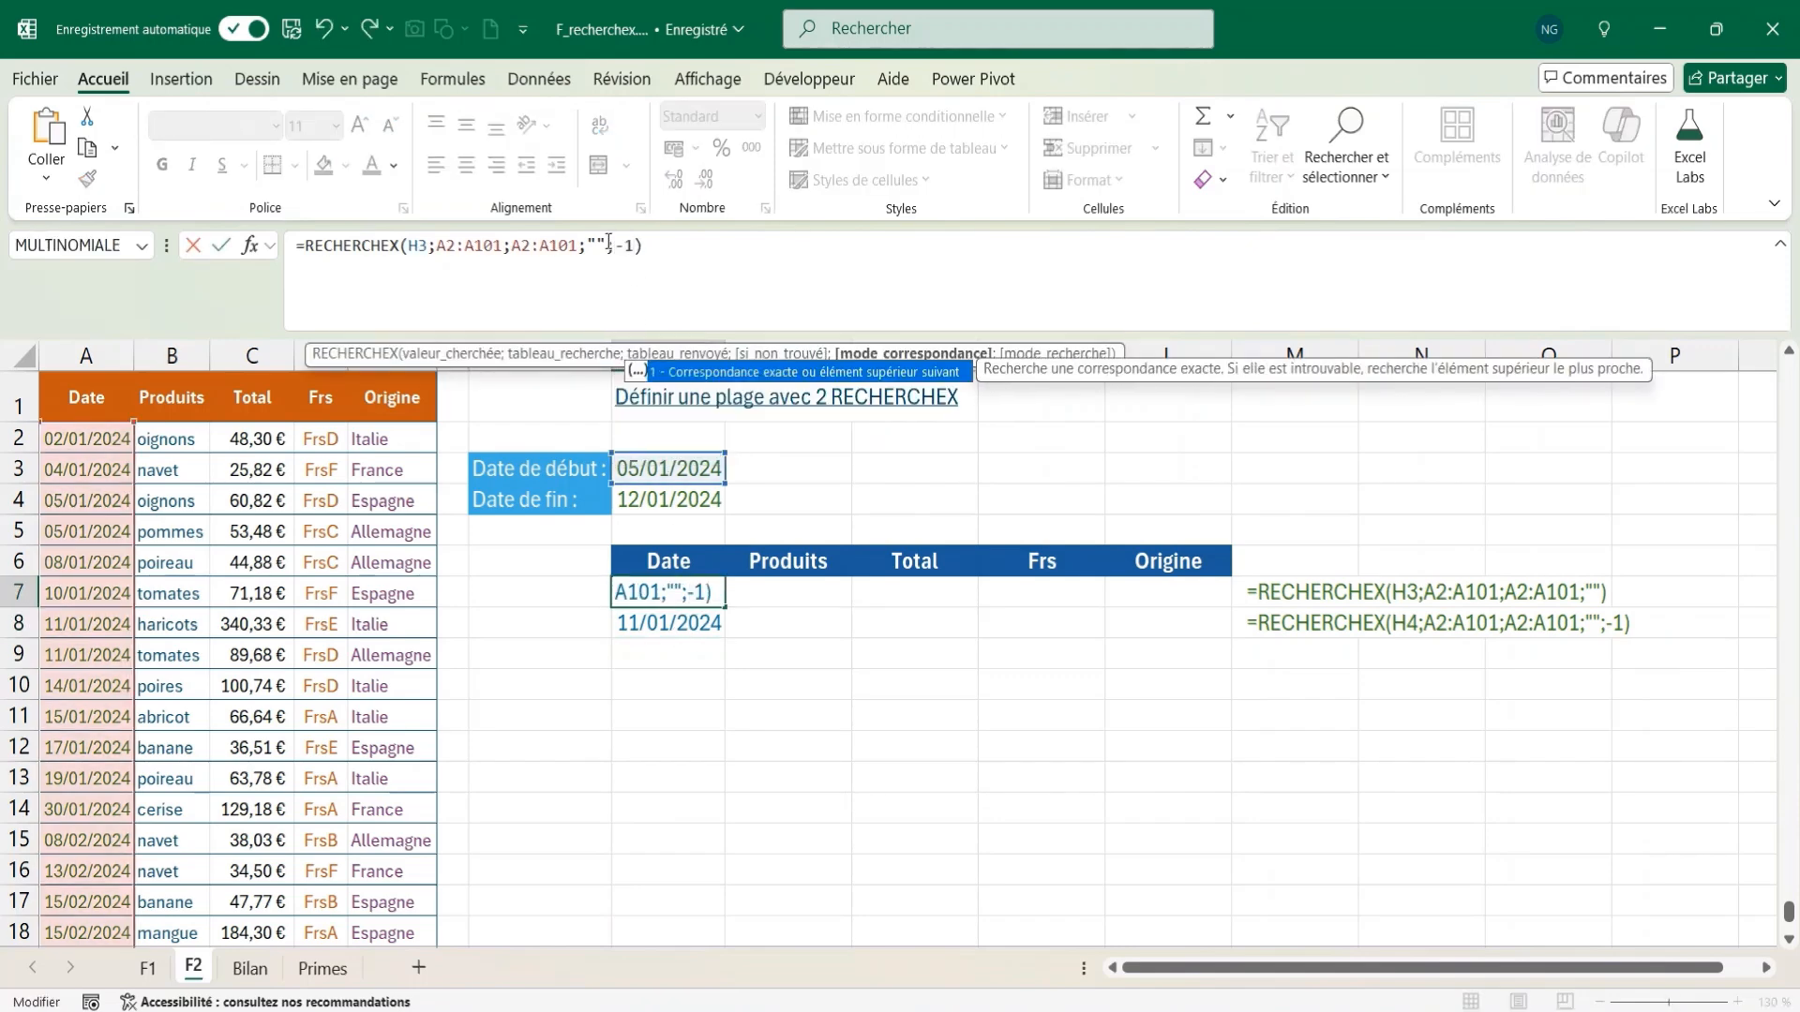
key(Return)
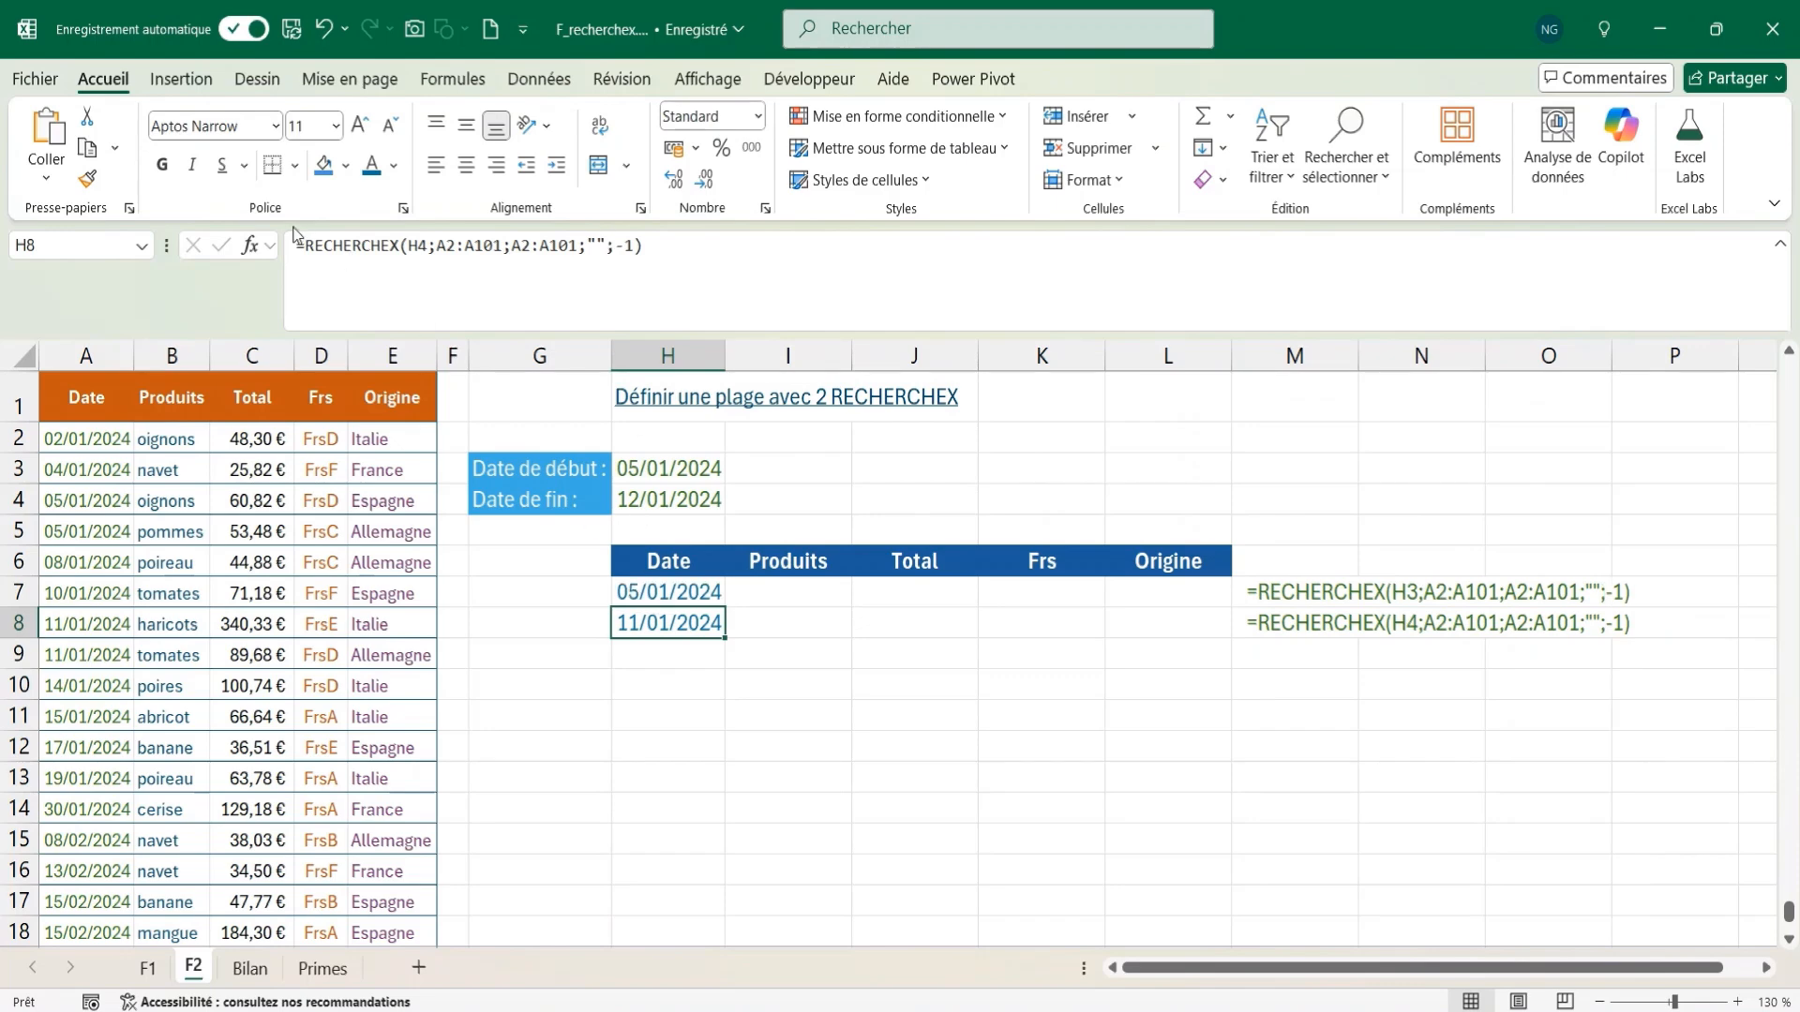
- Cut the whole RECHERCHEX formula out of H8 and paste it at the end of H7's formula
drag(298, 245, 774, 249)
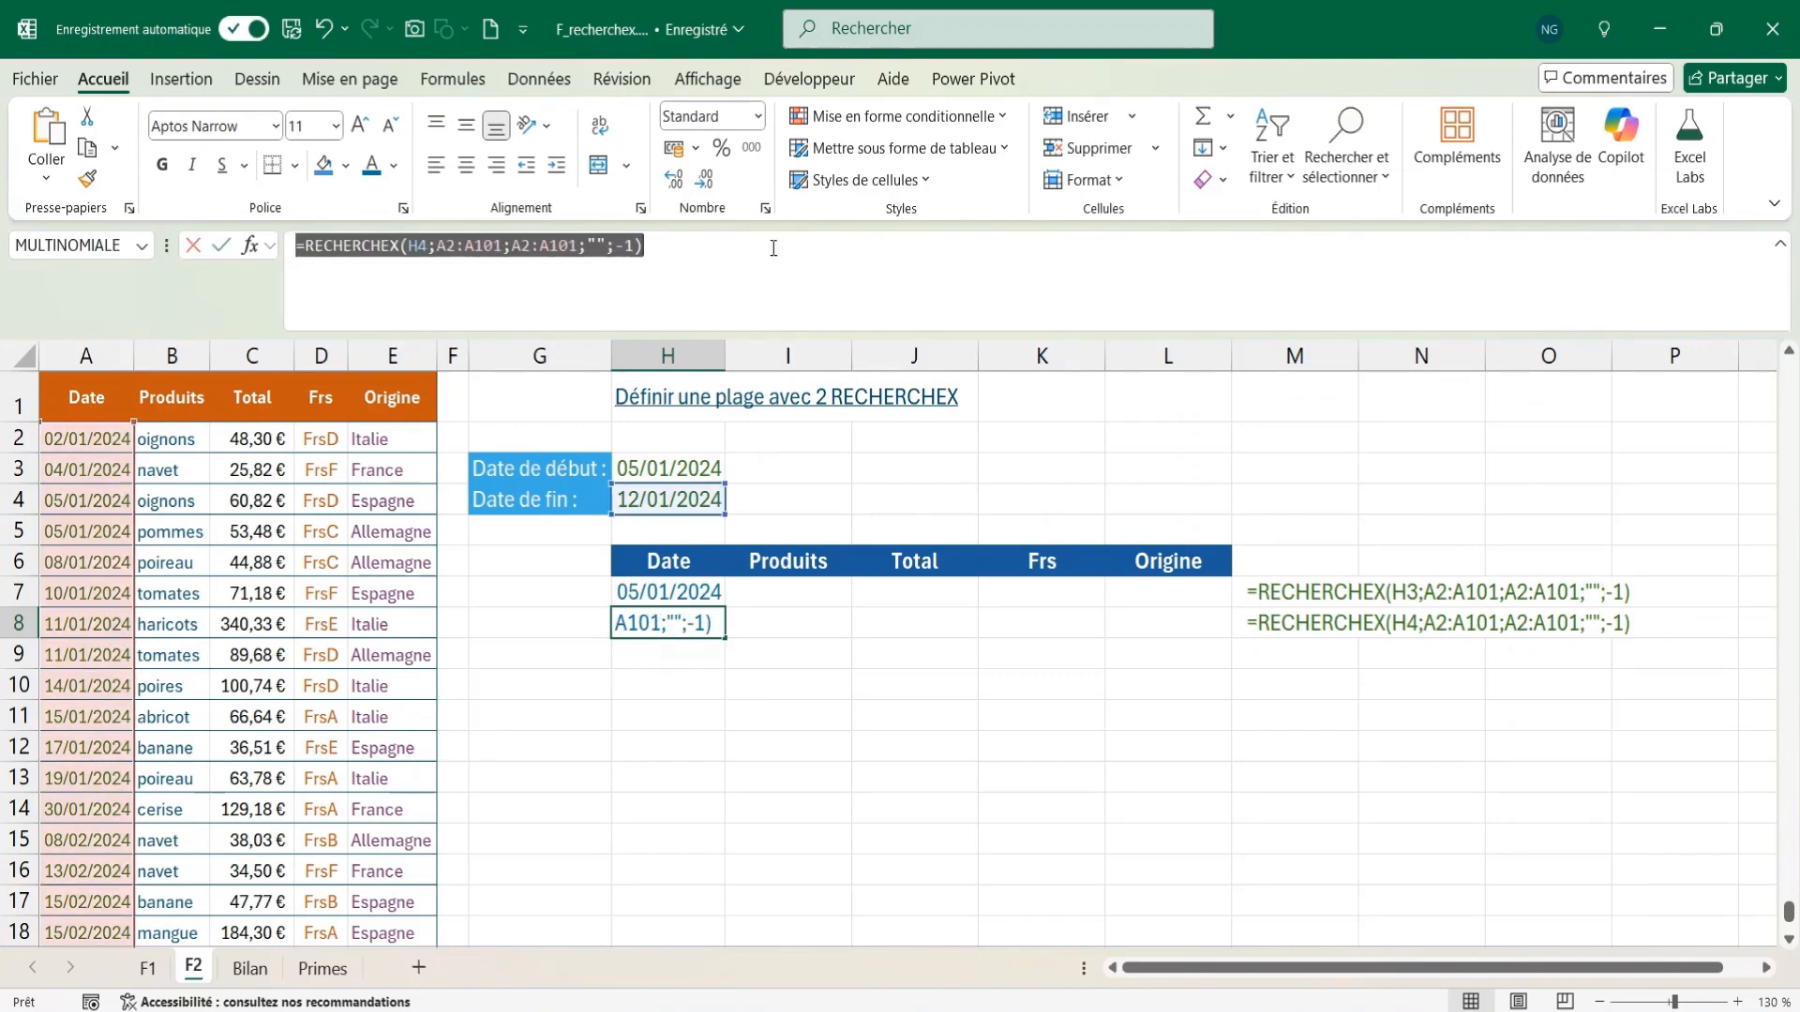
key(ctrl+x)
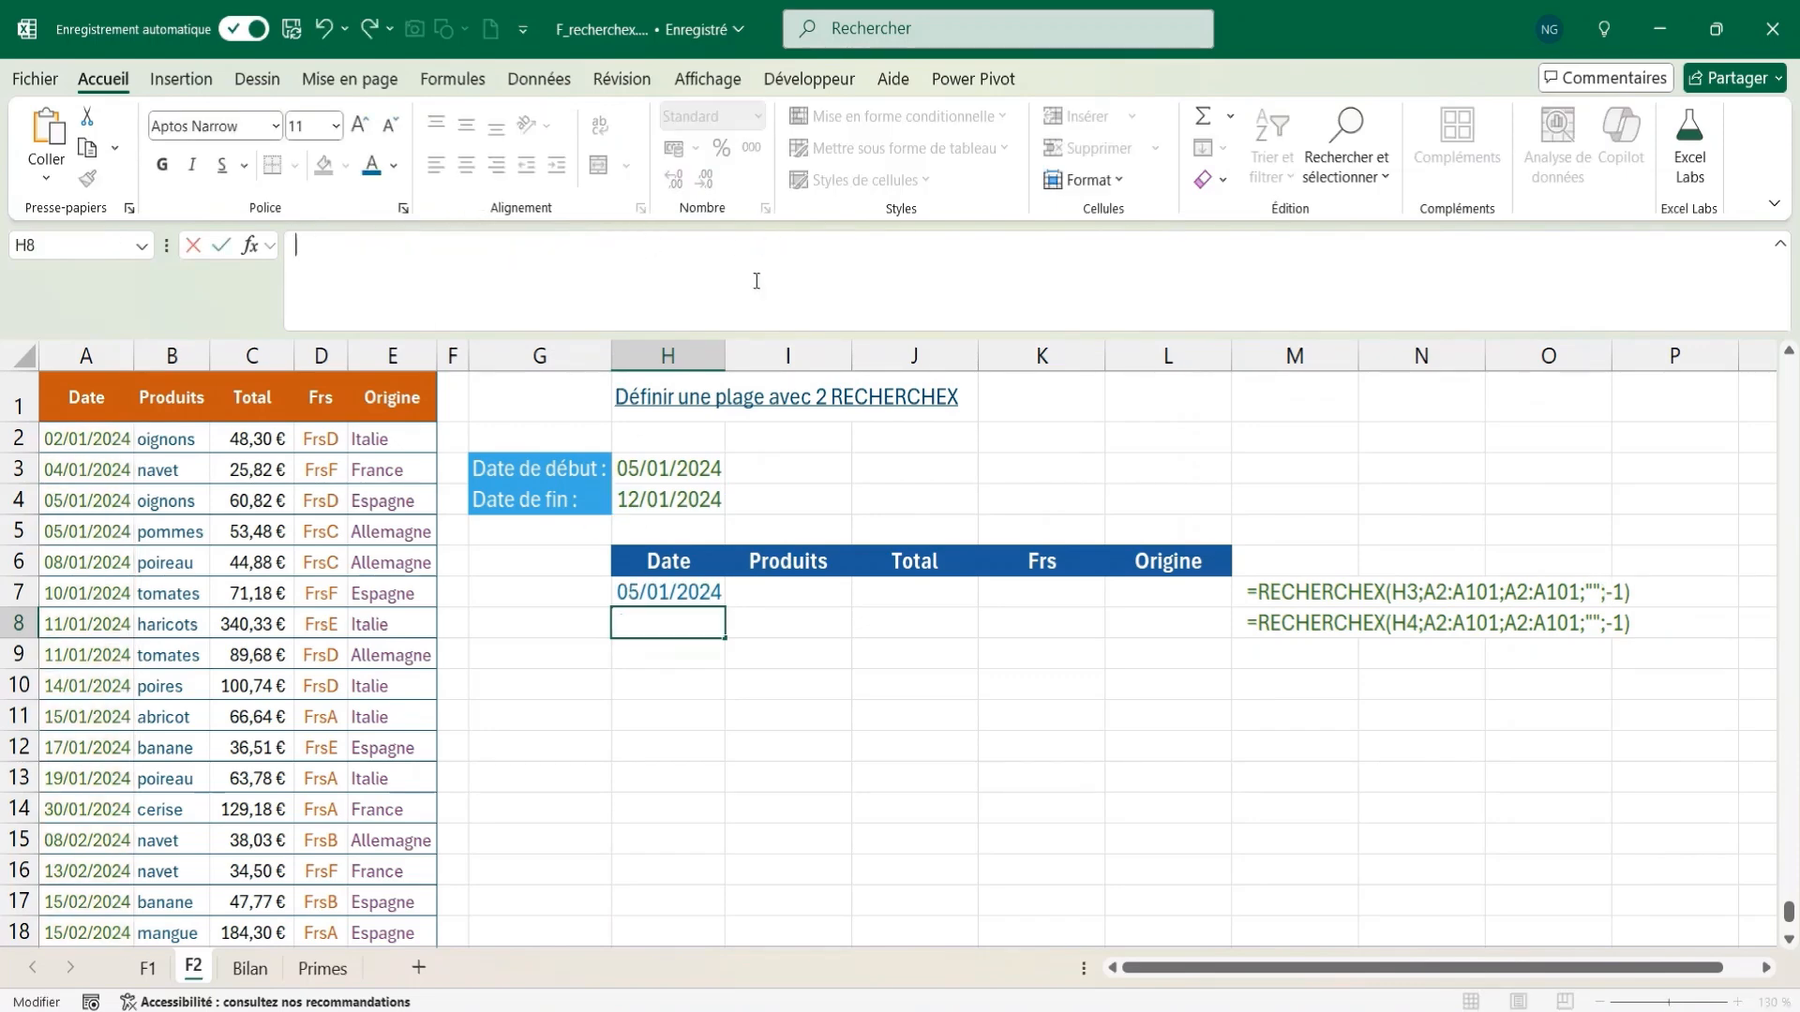
click(657, 591)
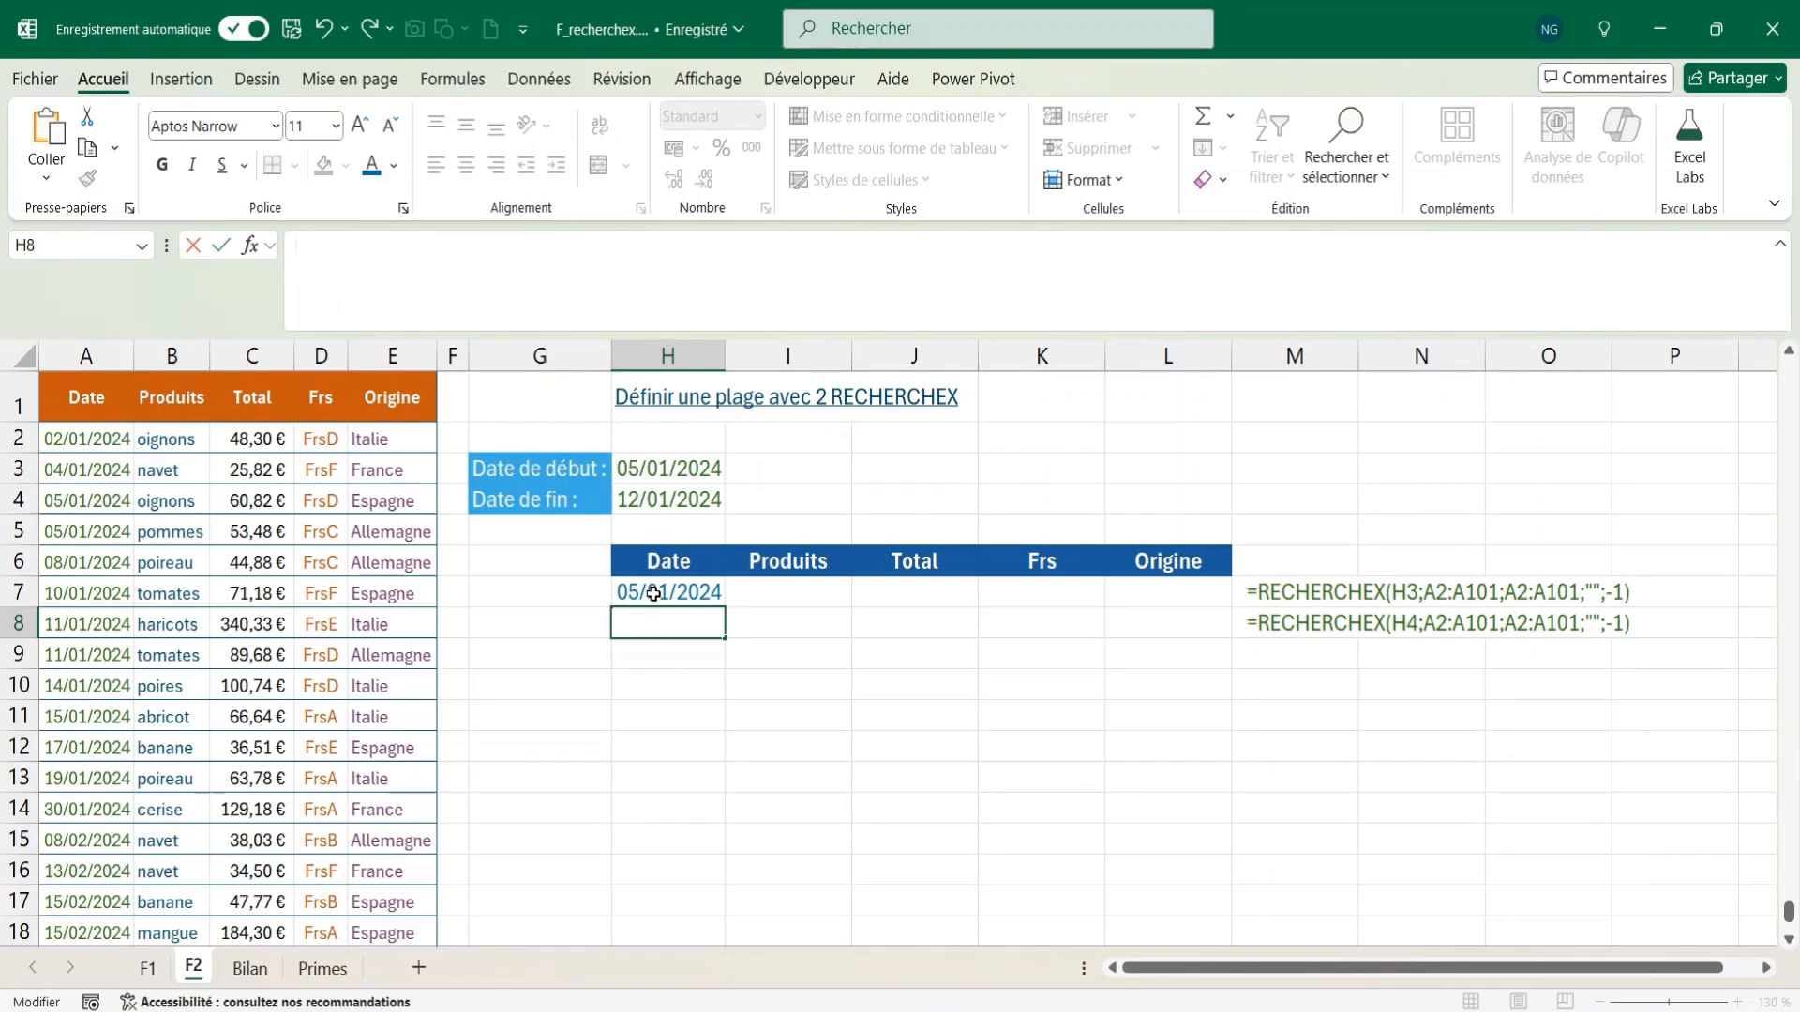
click(670, 247)
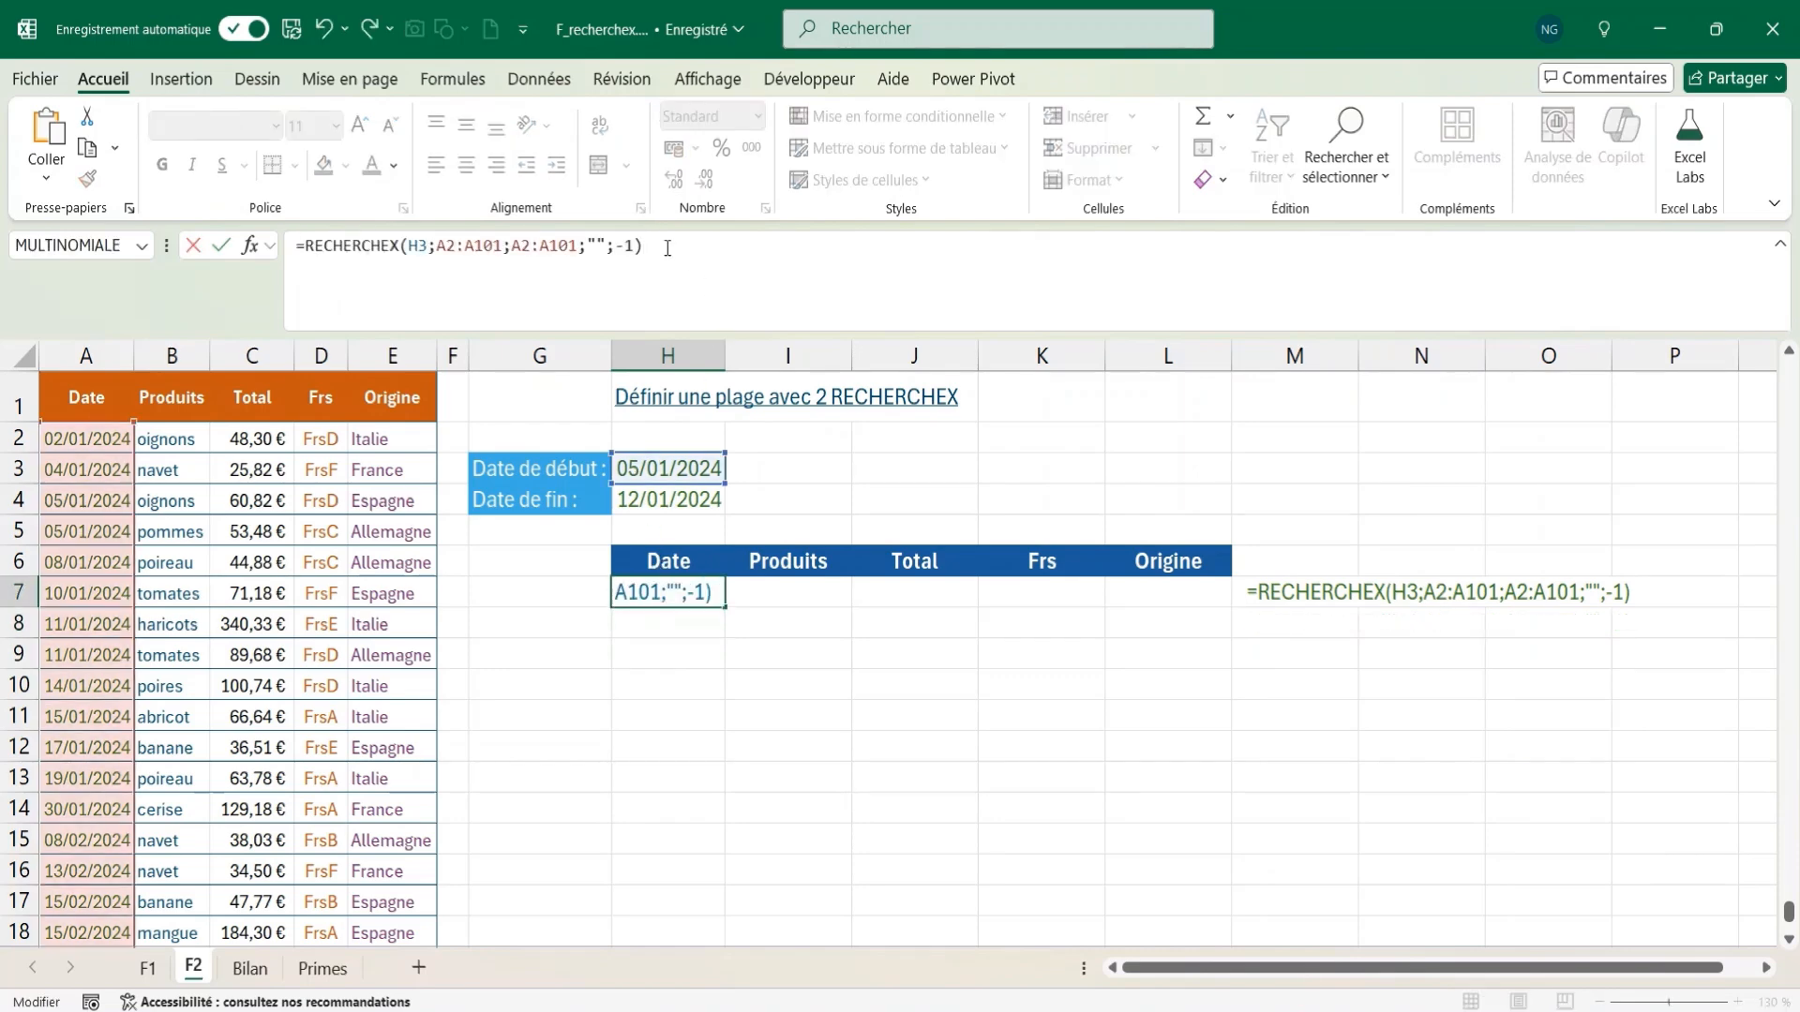
key(ctrl+v)
- Replace the pasted formula's equals sign with a colon, joining H7's two RECHERCHEX functions as a range, and validate the formula
click(663, 246)
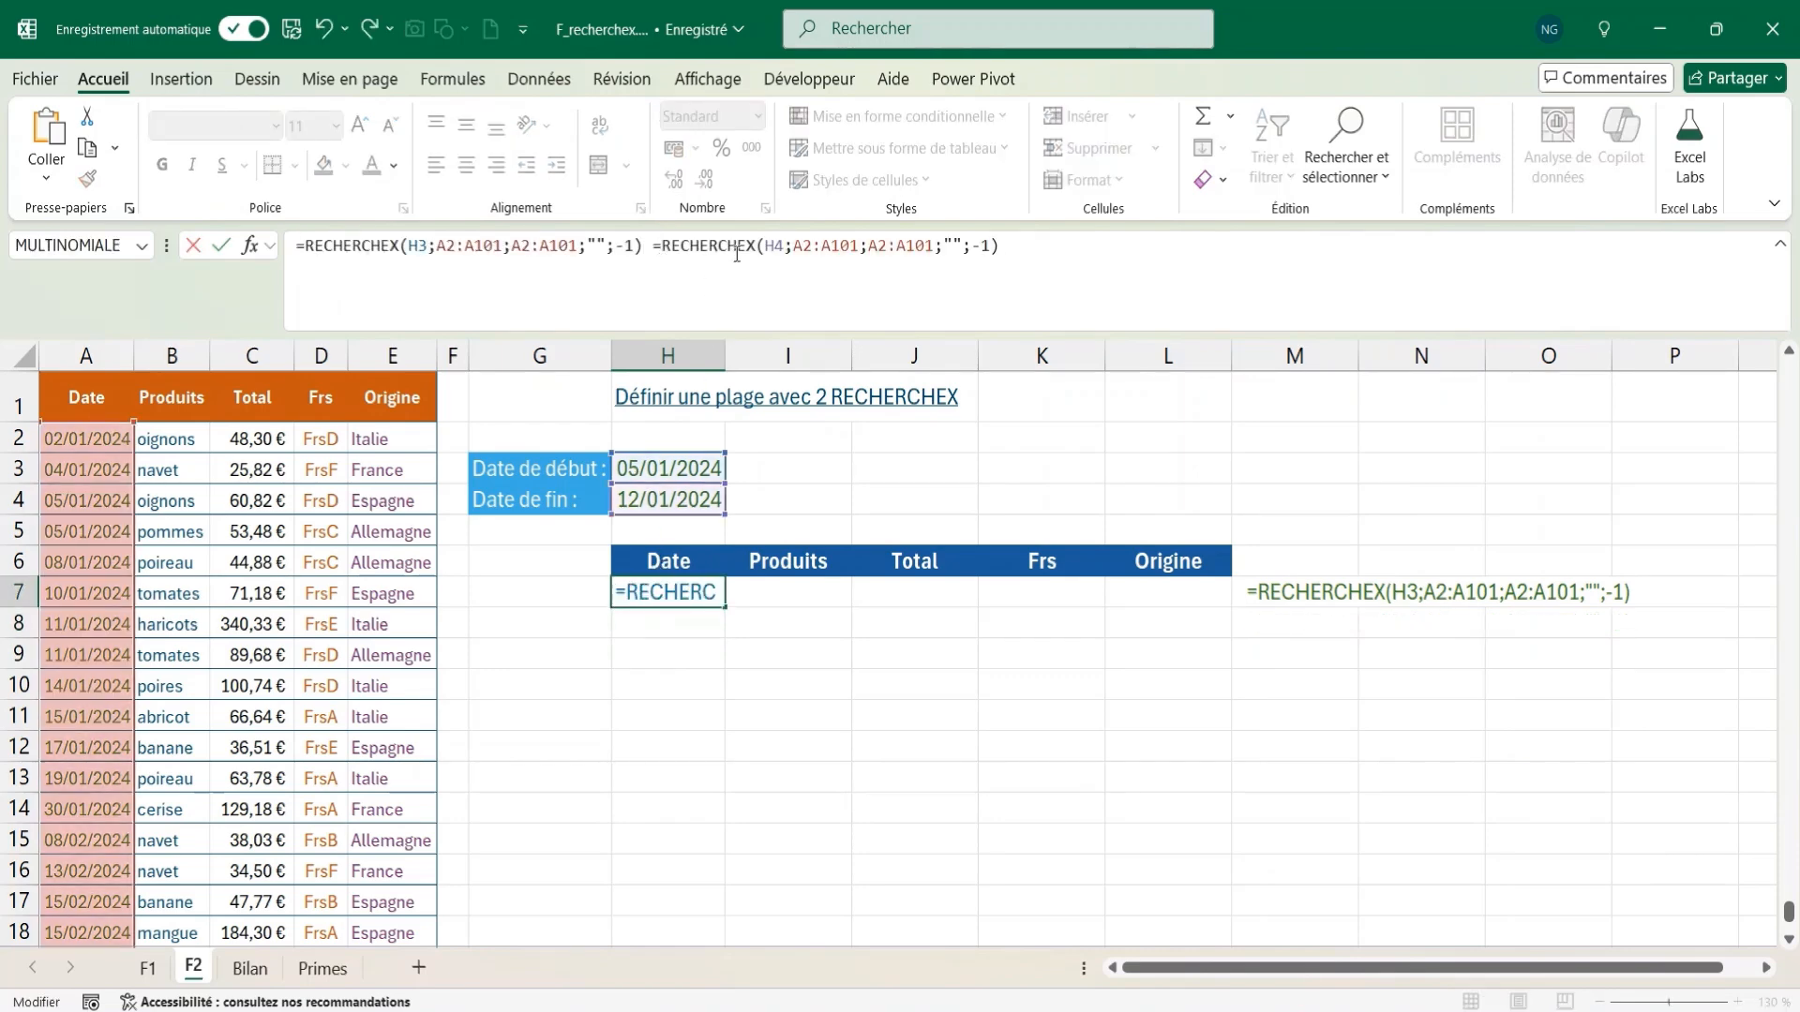
key(BackSpace)
key(BackSpace)
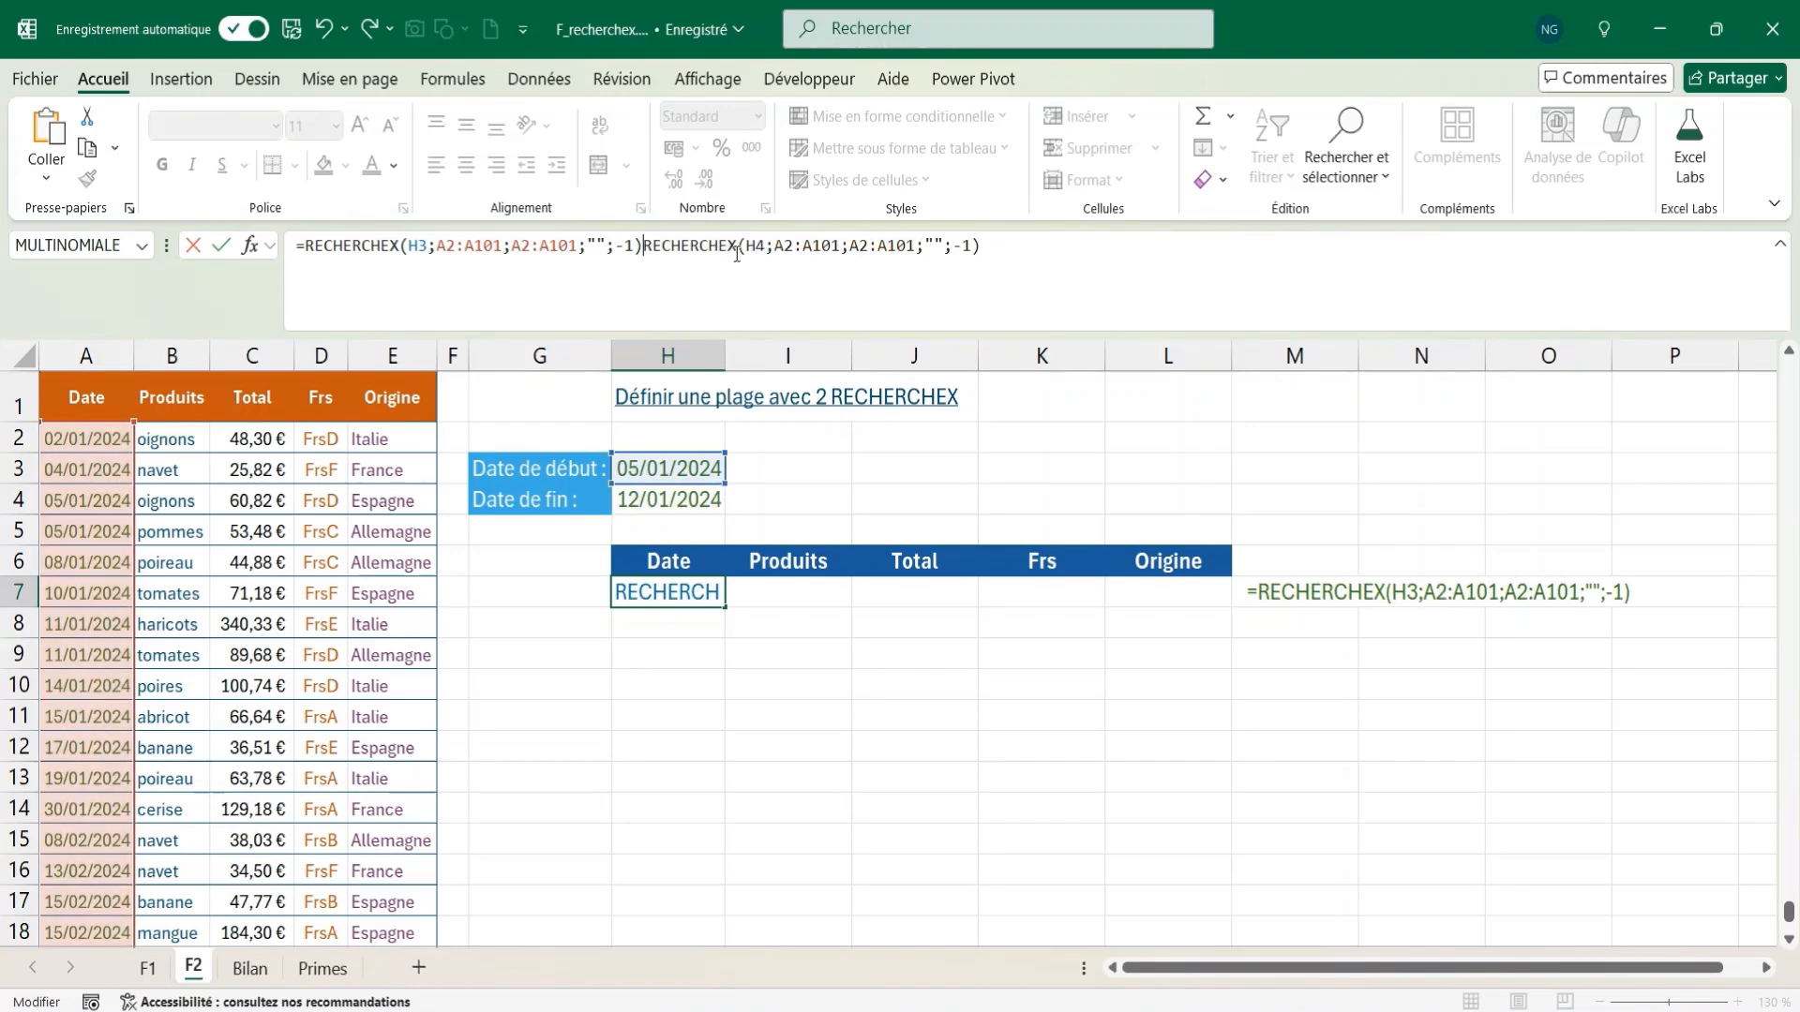
text(:)
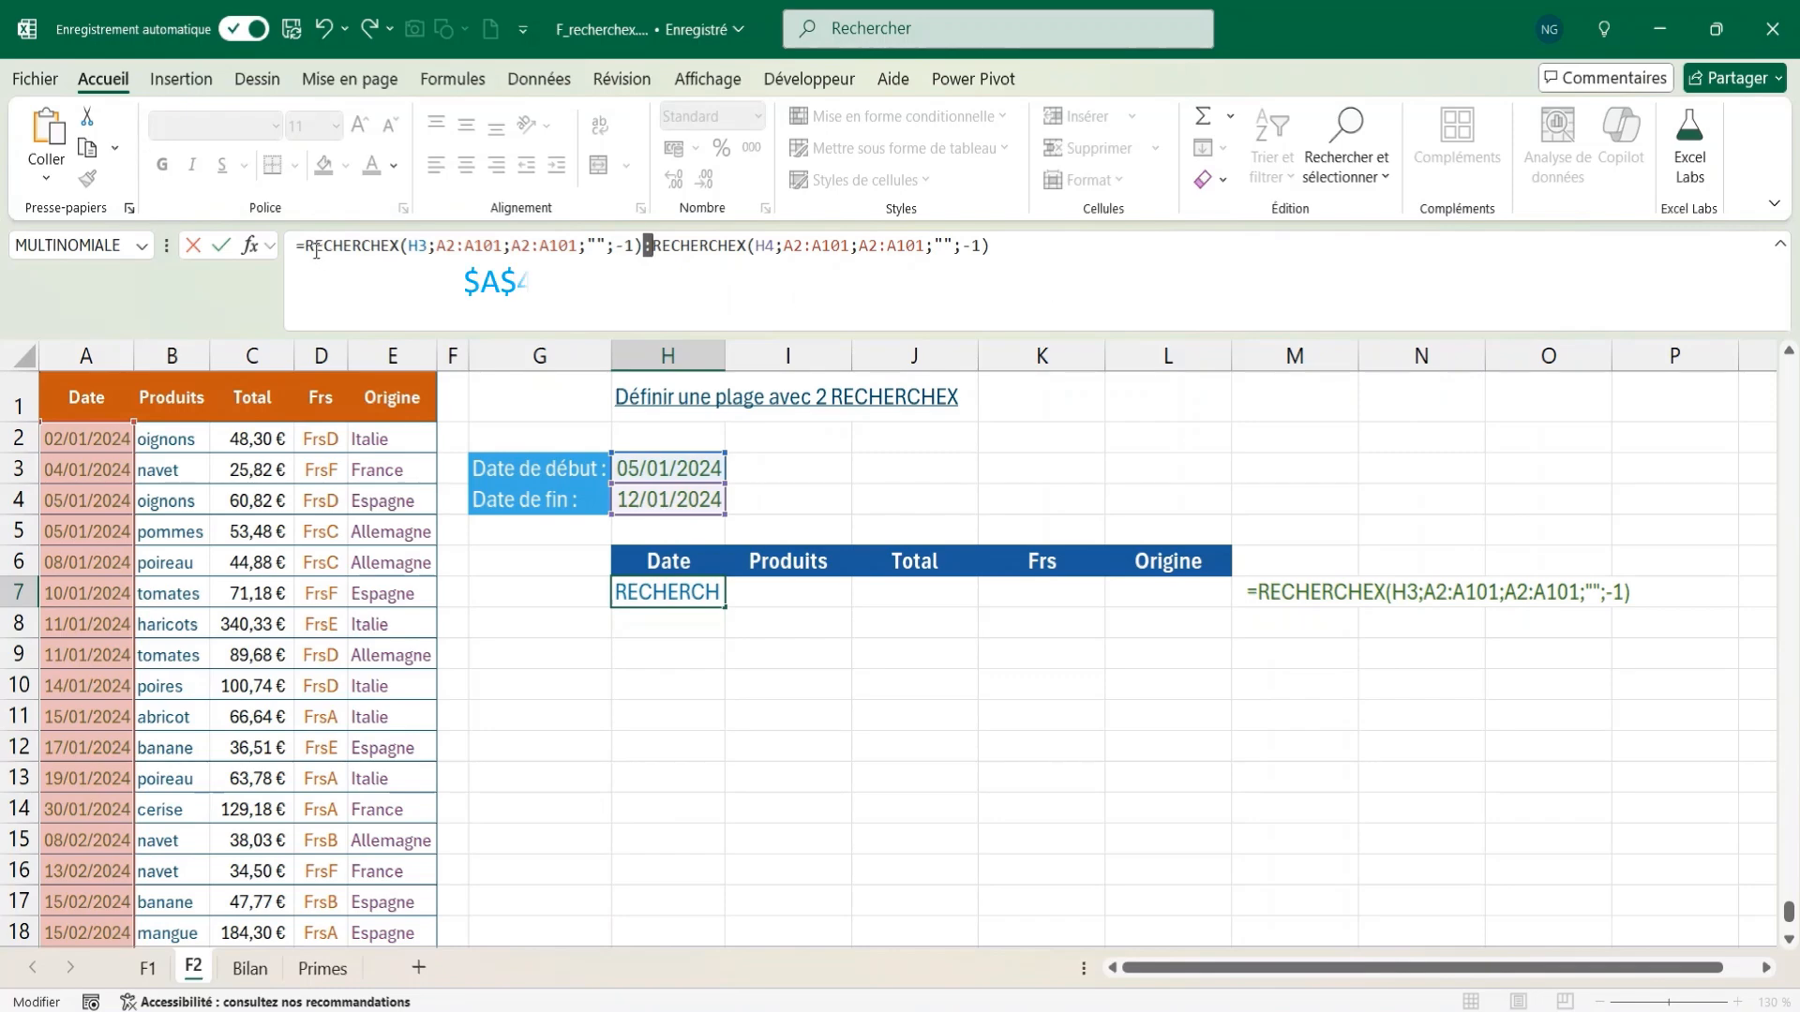
drag(306, 246, 645, 246)
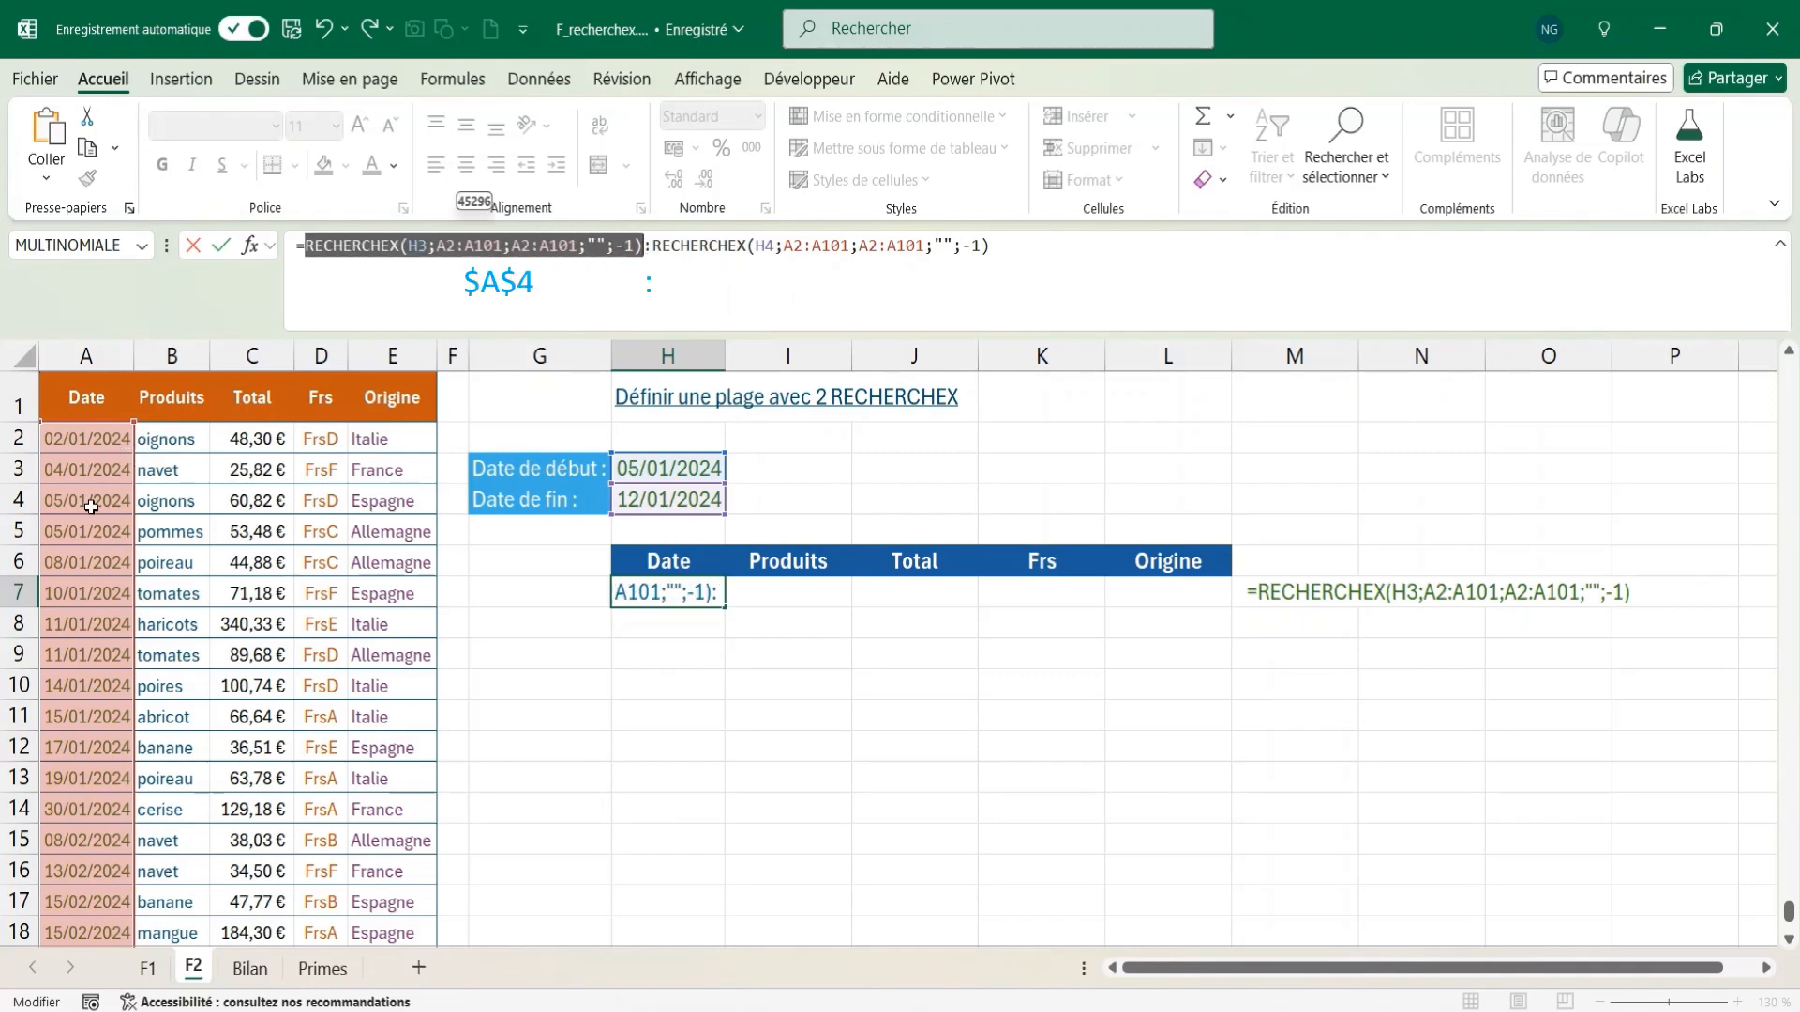
drag(654, 245, 990, 246)
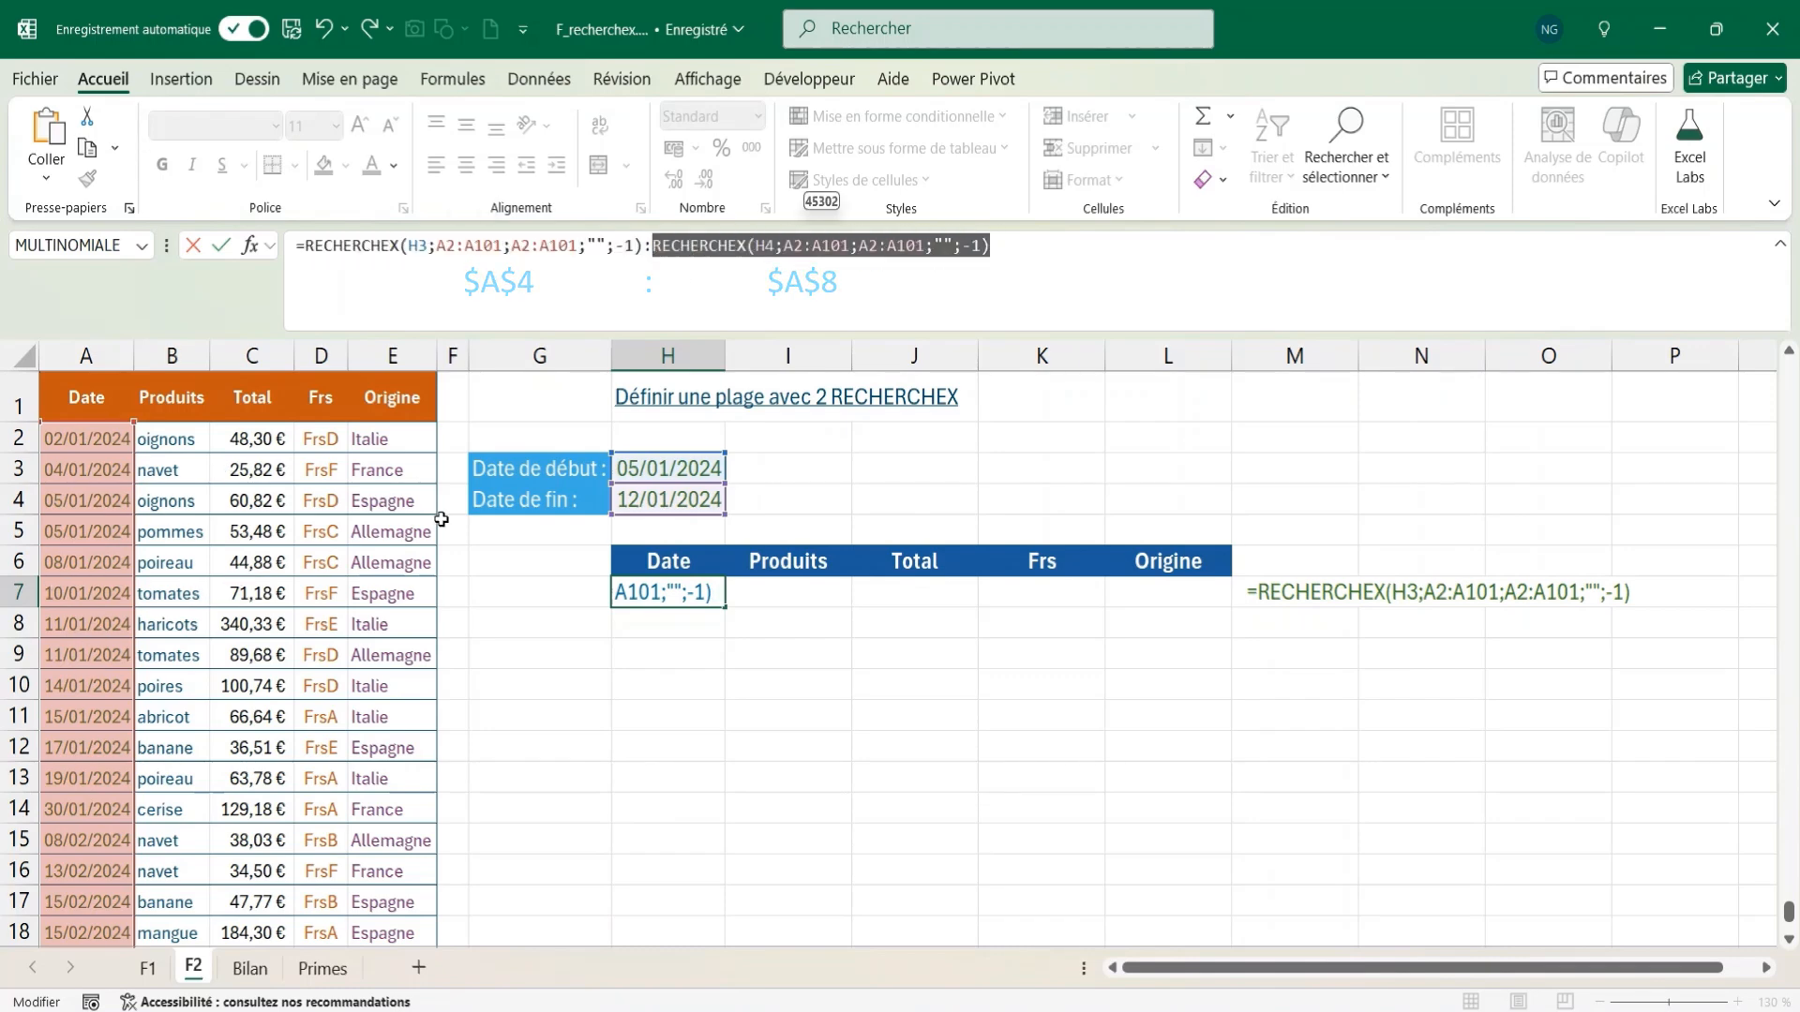
key(Return)
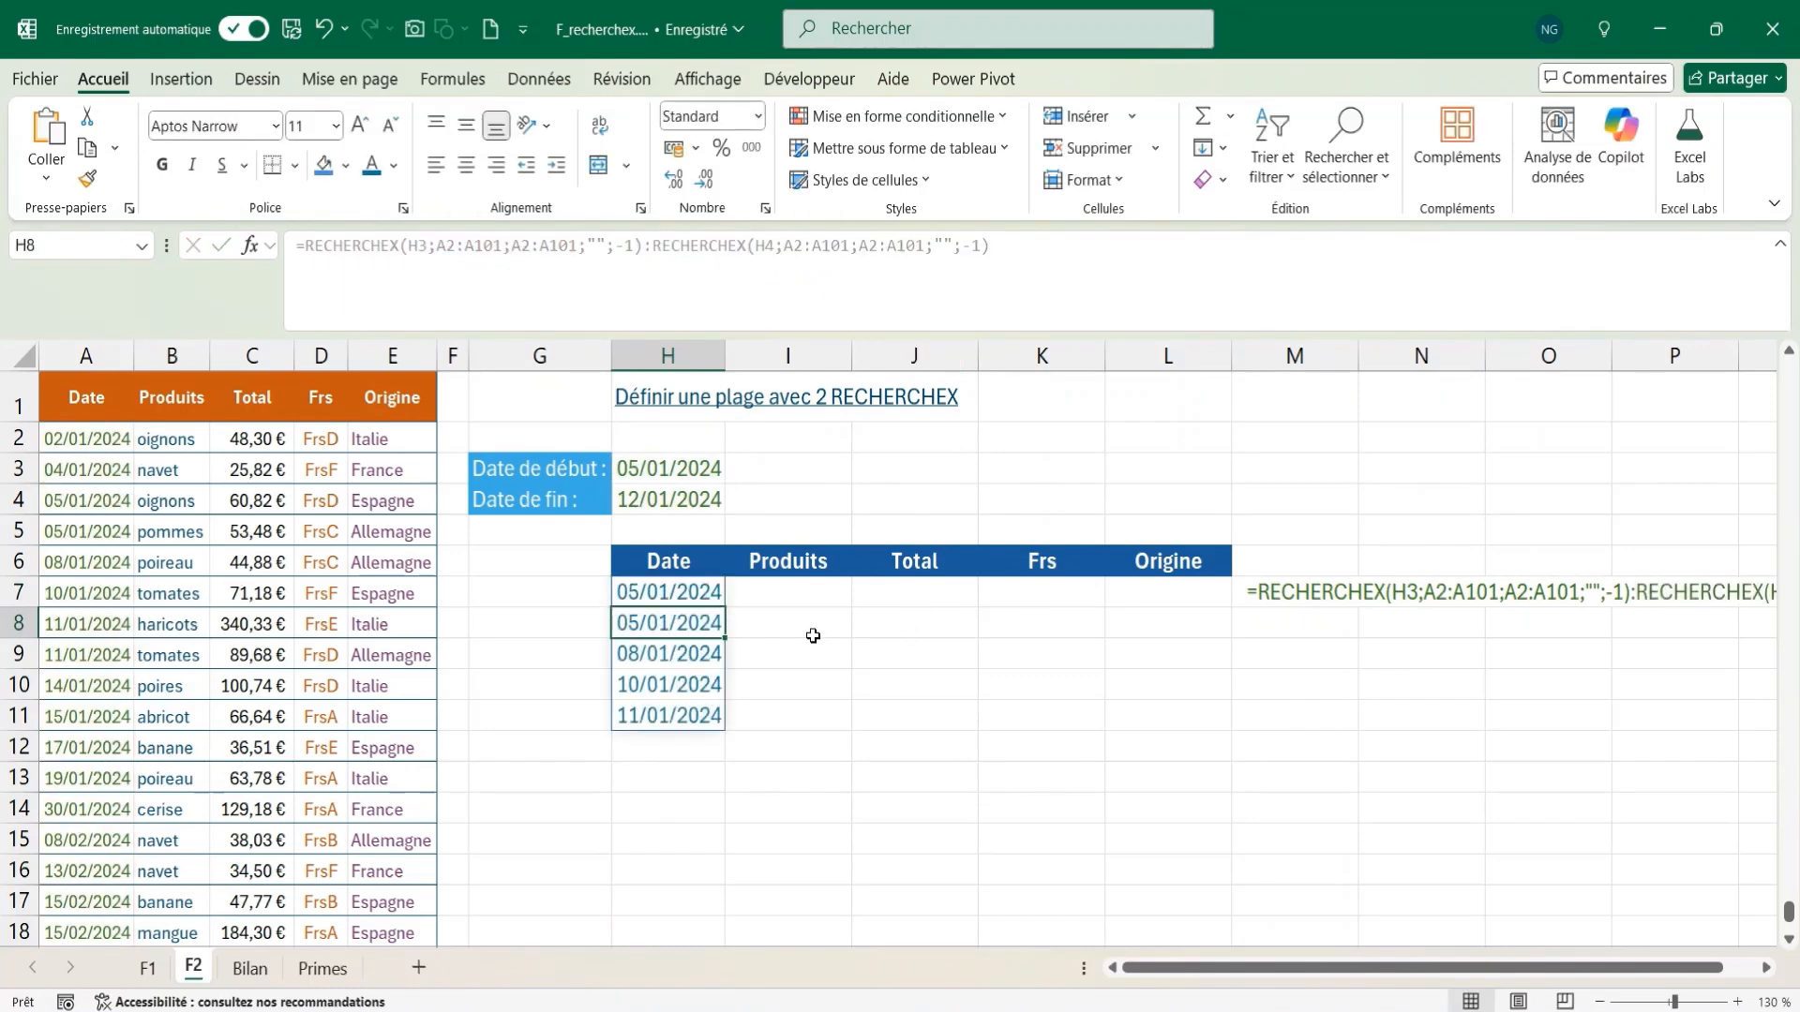
- Compare the last returned date in H11 with the source dates in A8 and A9, and go back to H7
click(663, 711)
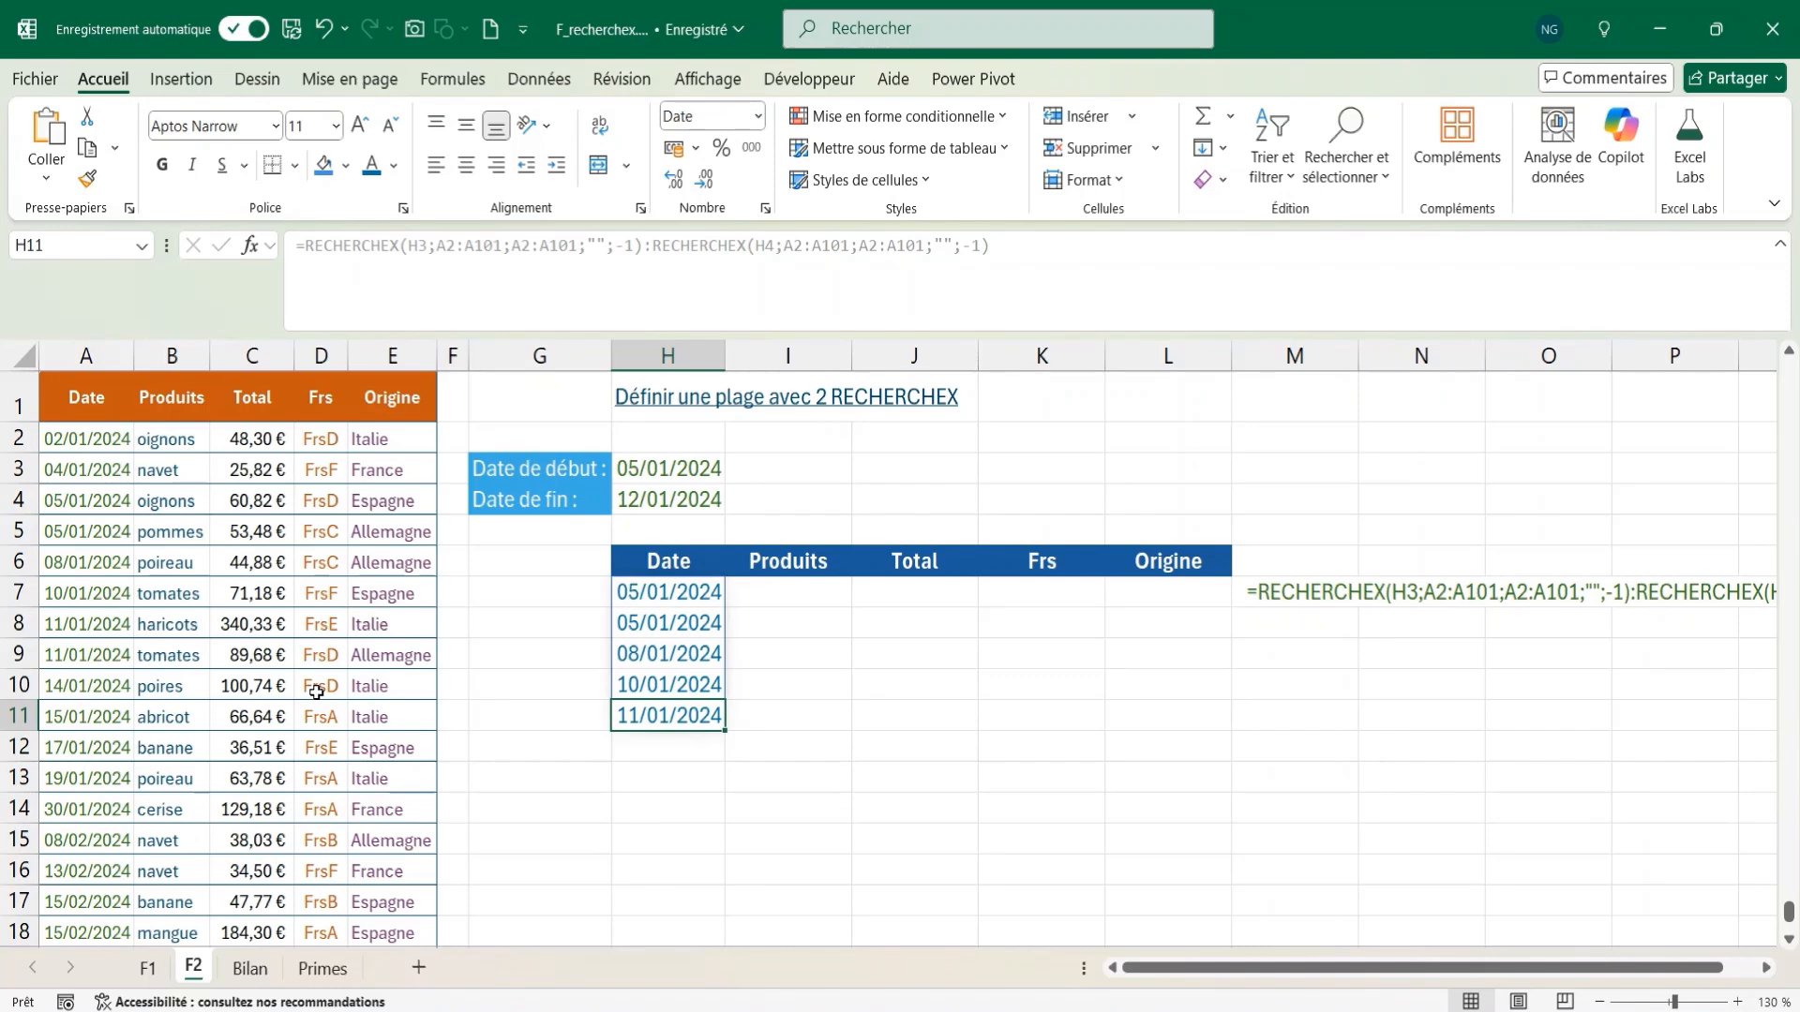
click(91, 624)
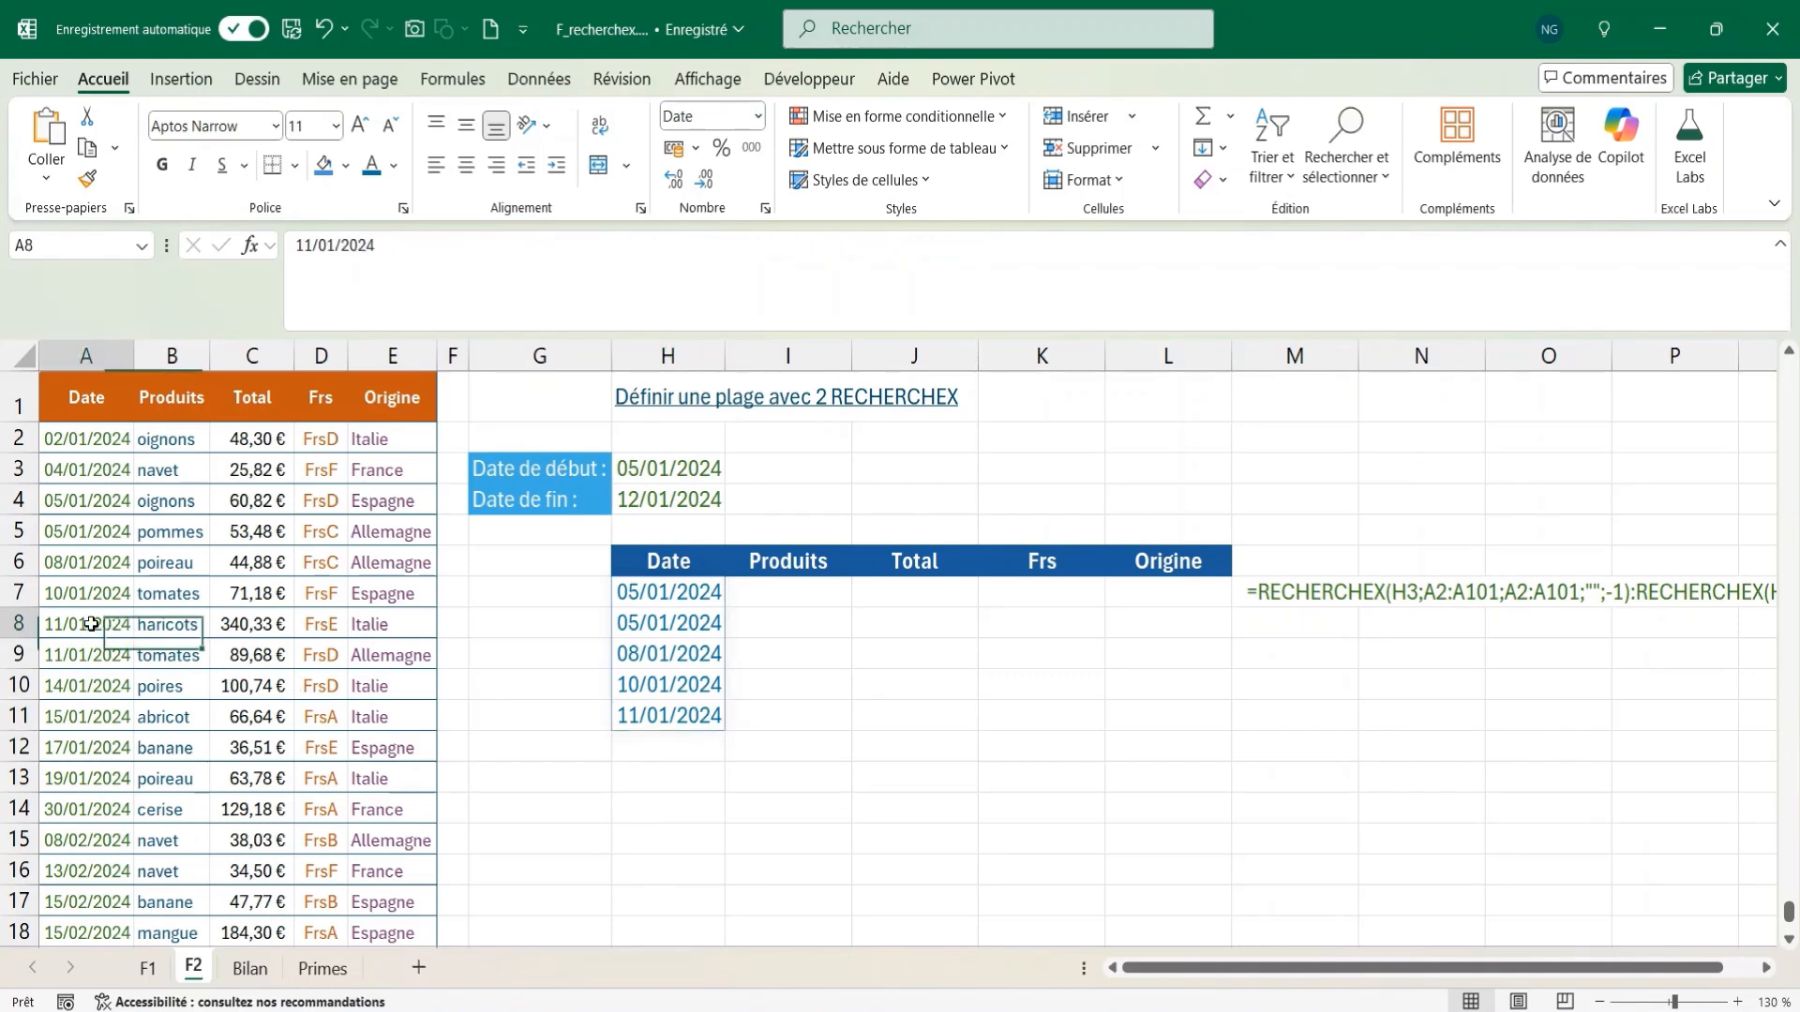
click(90, 655)
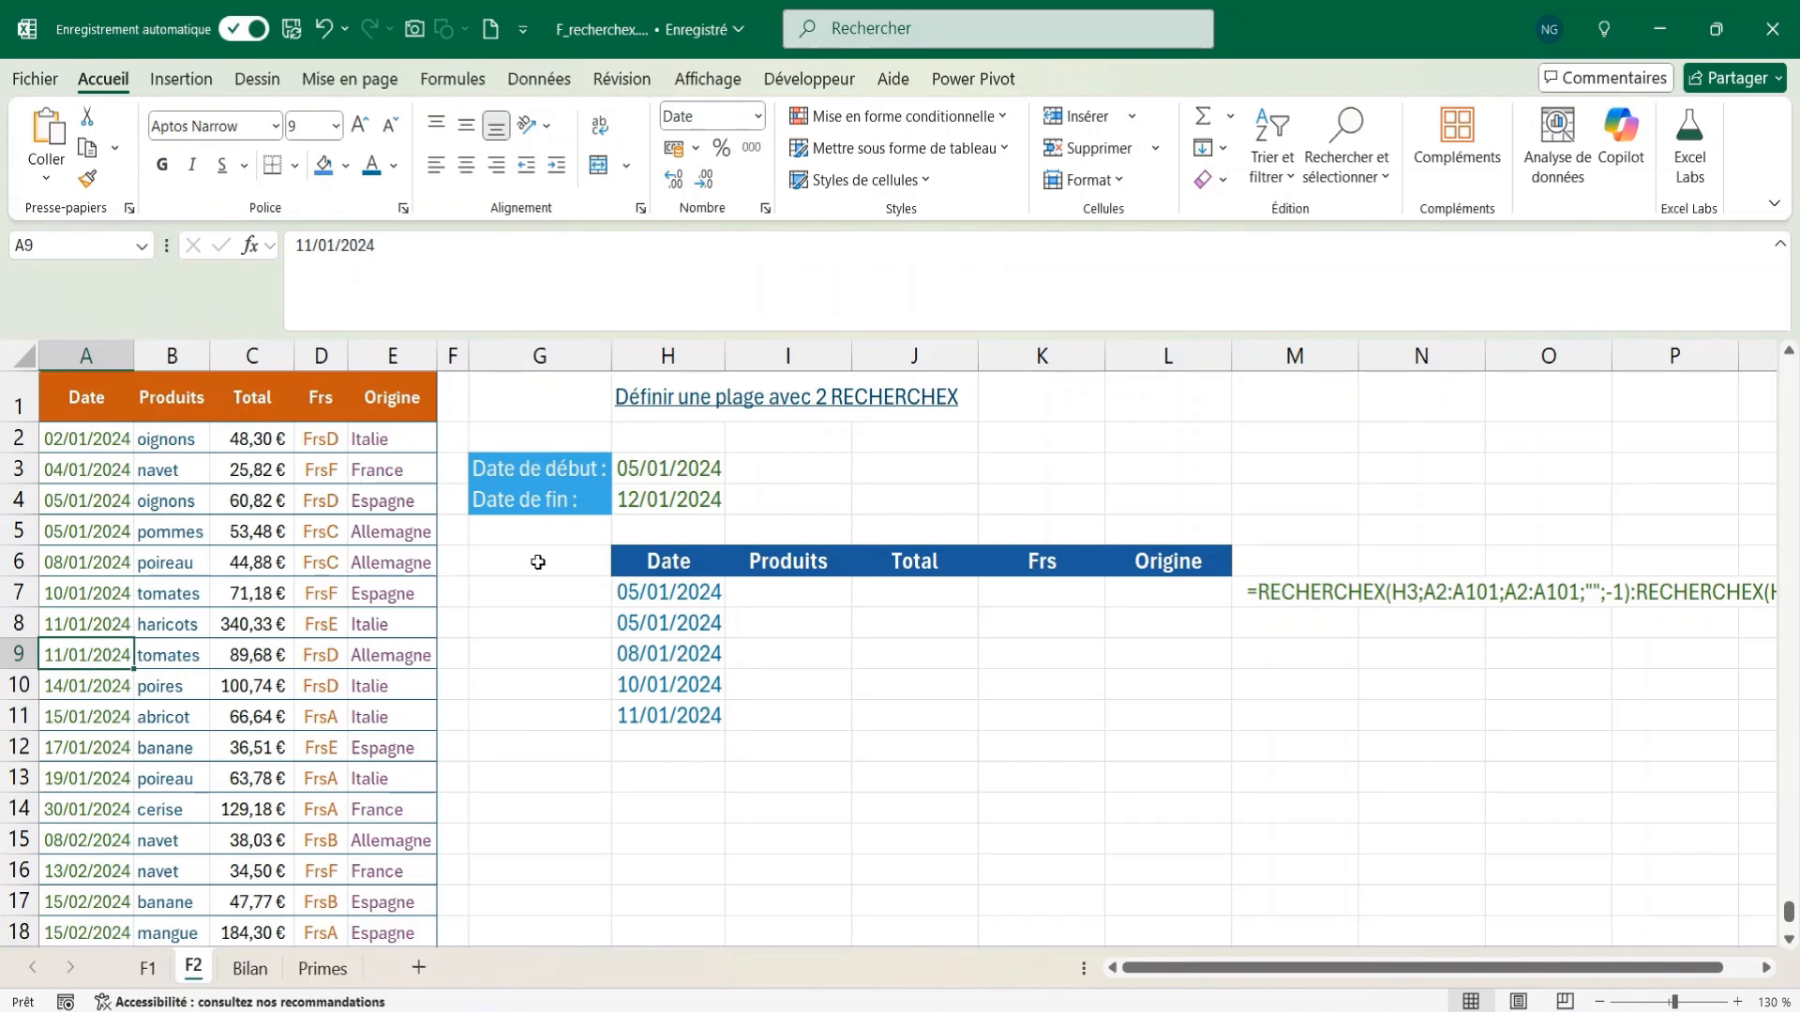
click(672, 593)
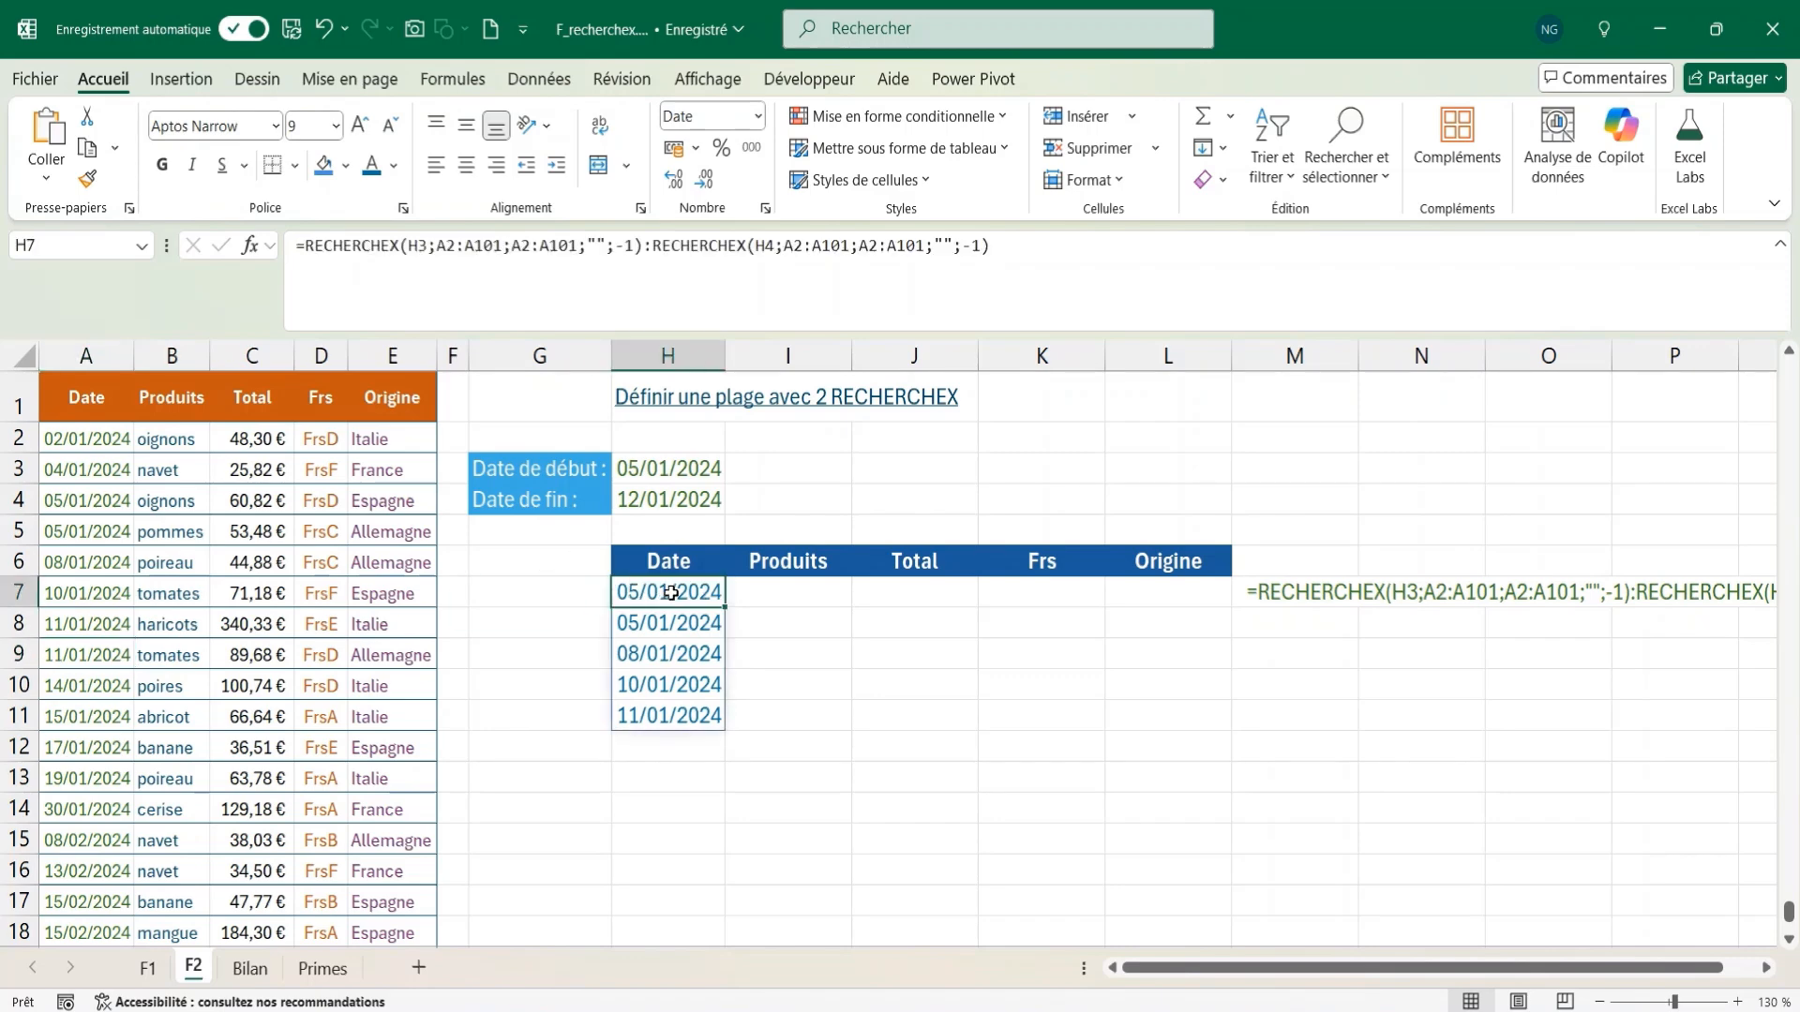
- Add the search mode argument -1 (last to first) to the second RECHERCHEX in H7's formula and validate it
click(981, 242)
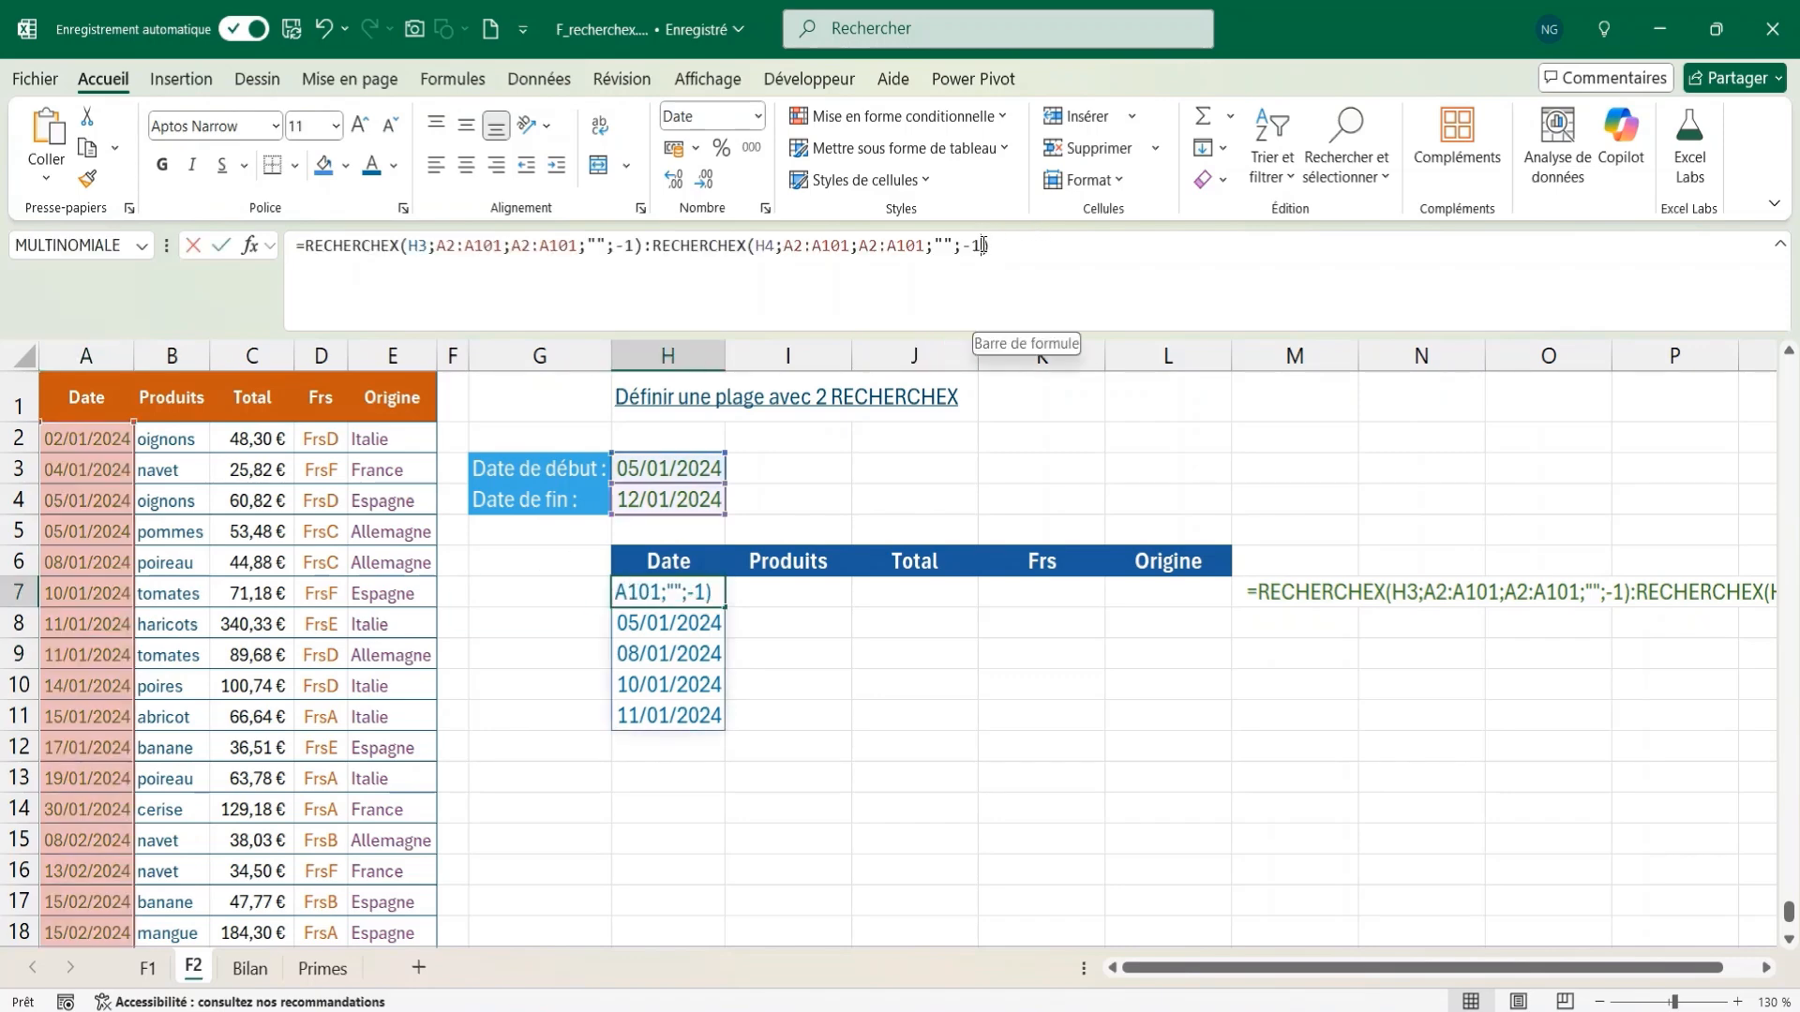
text(;)
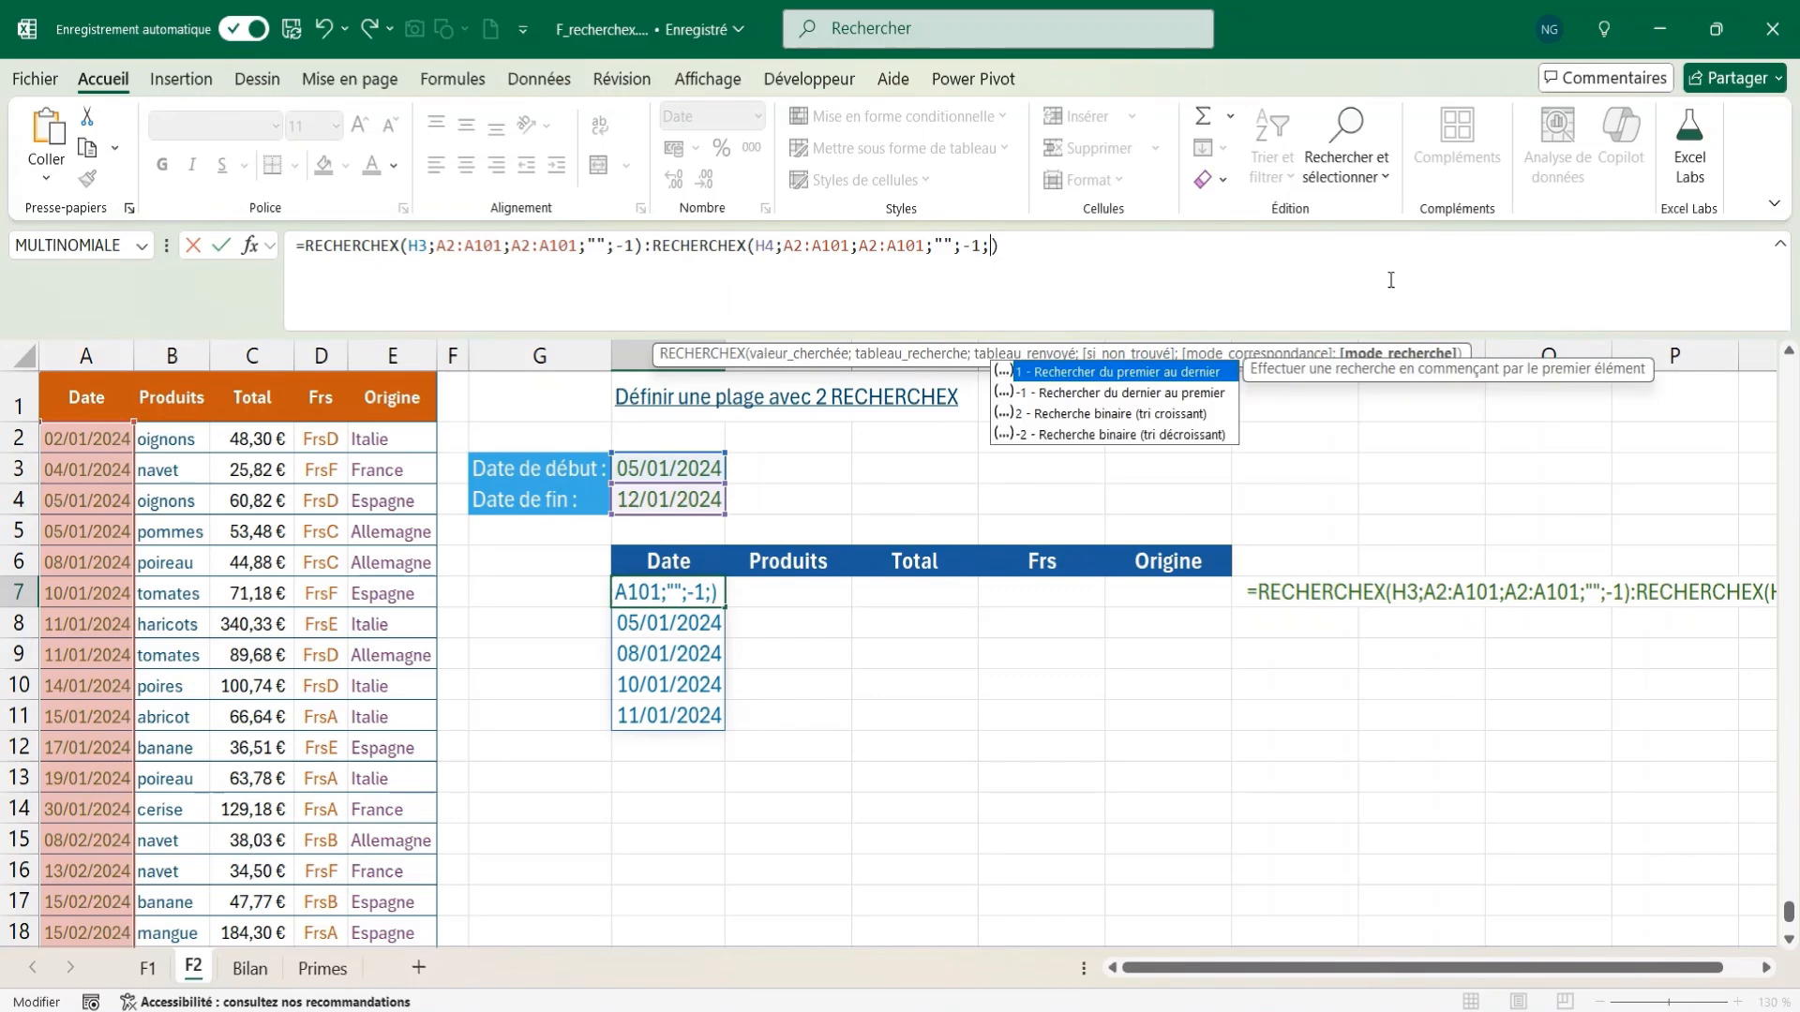
key(Down)
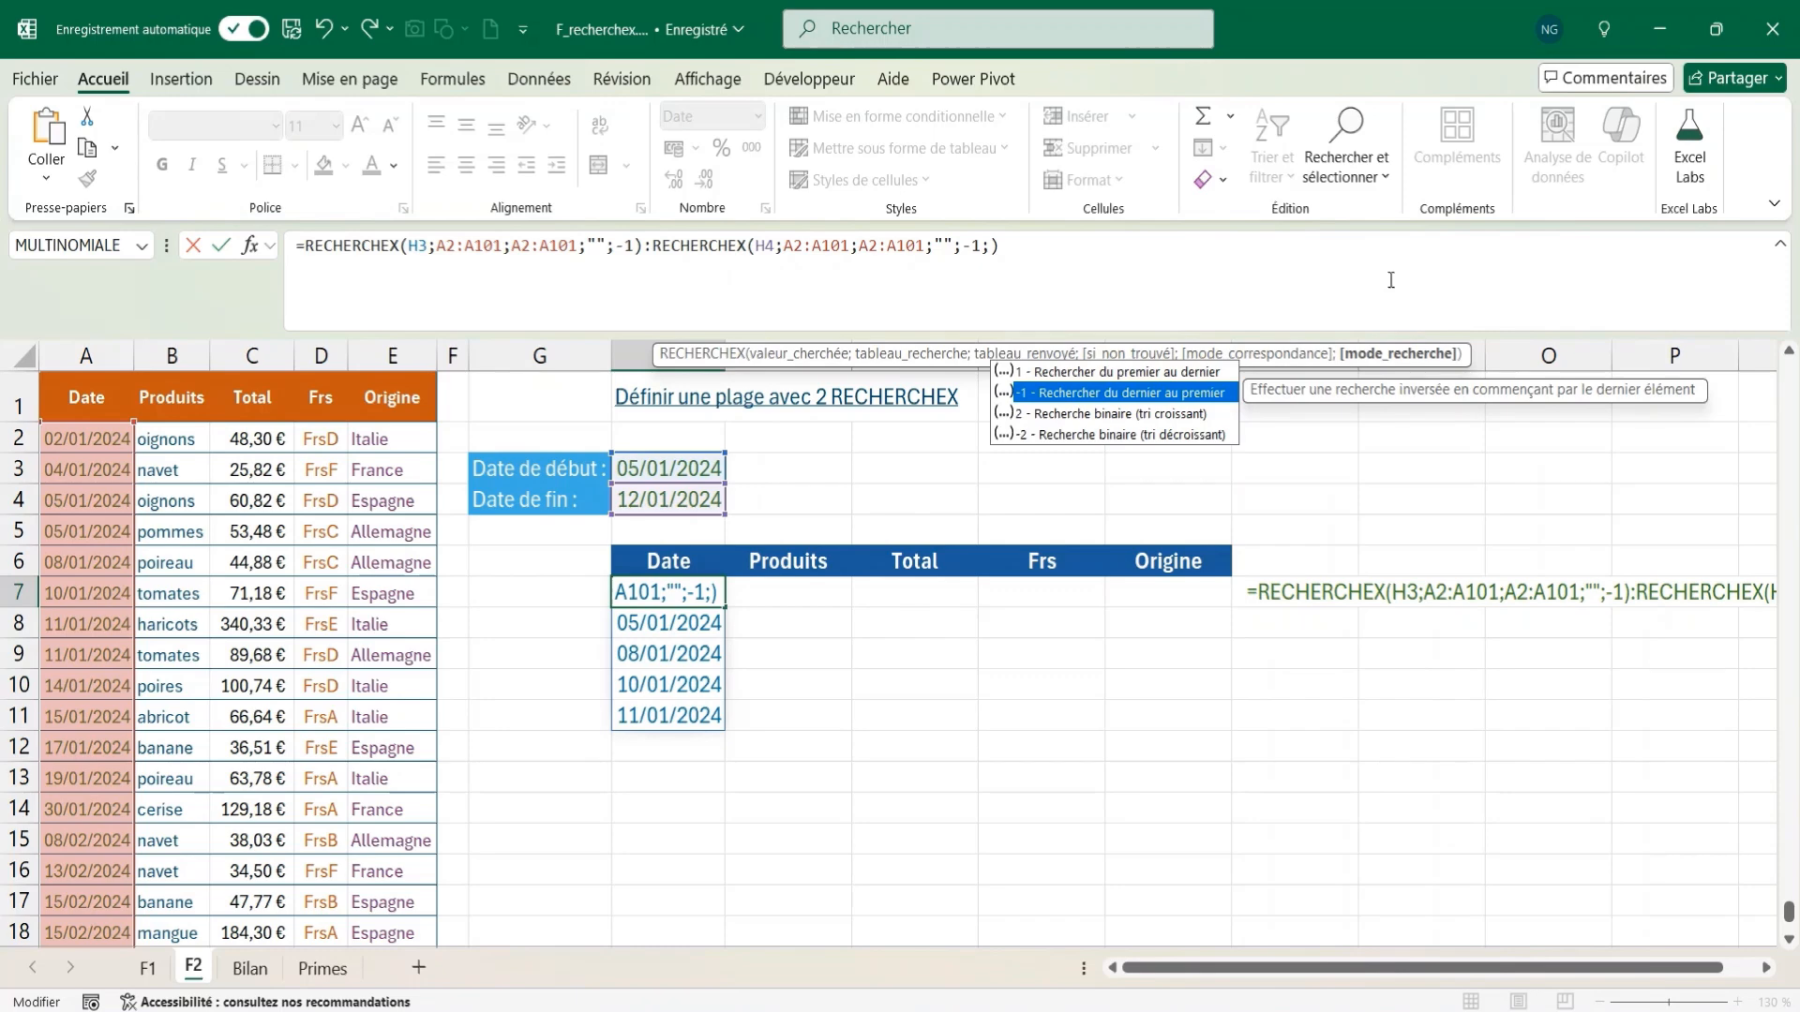
key(Tab)
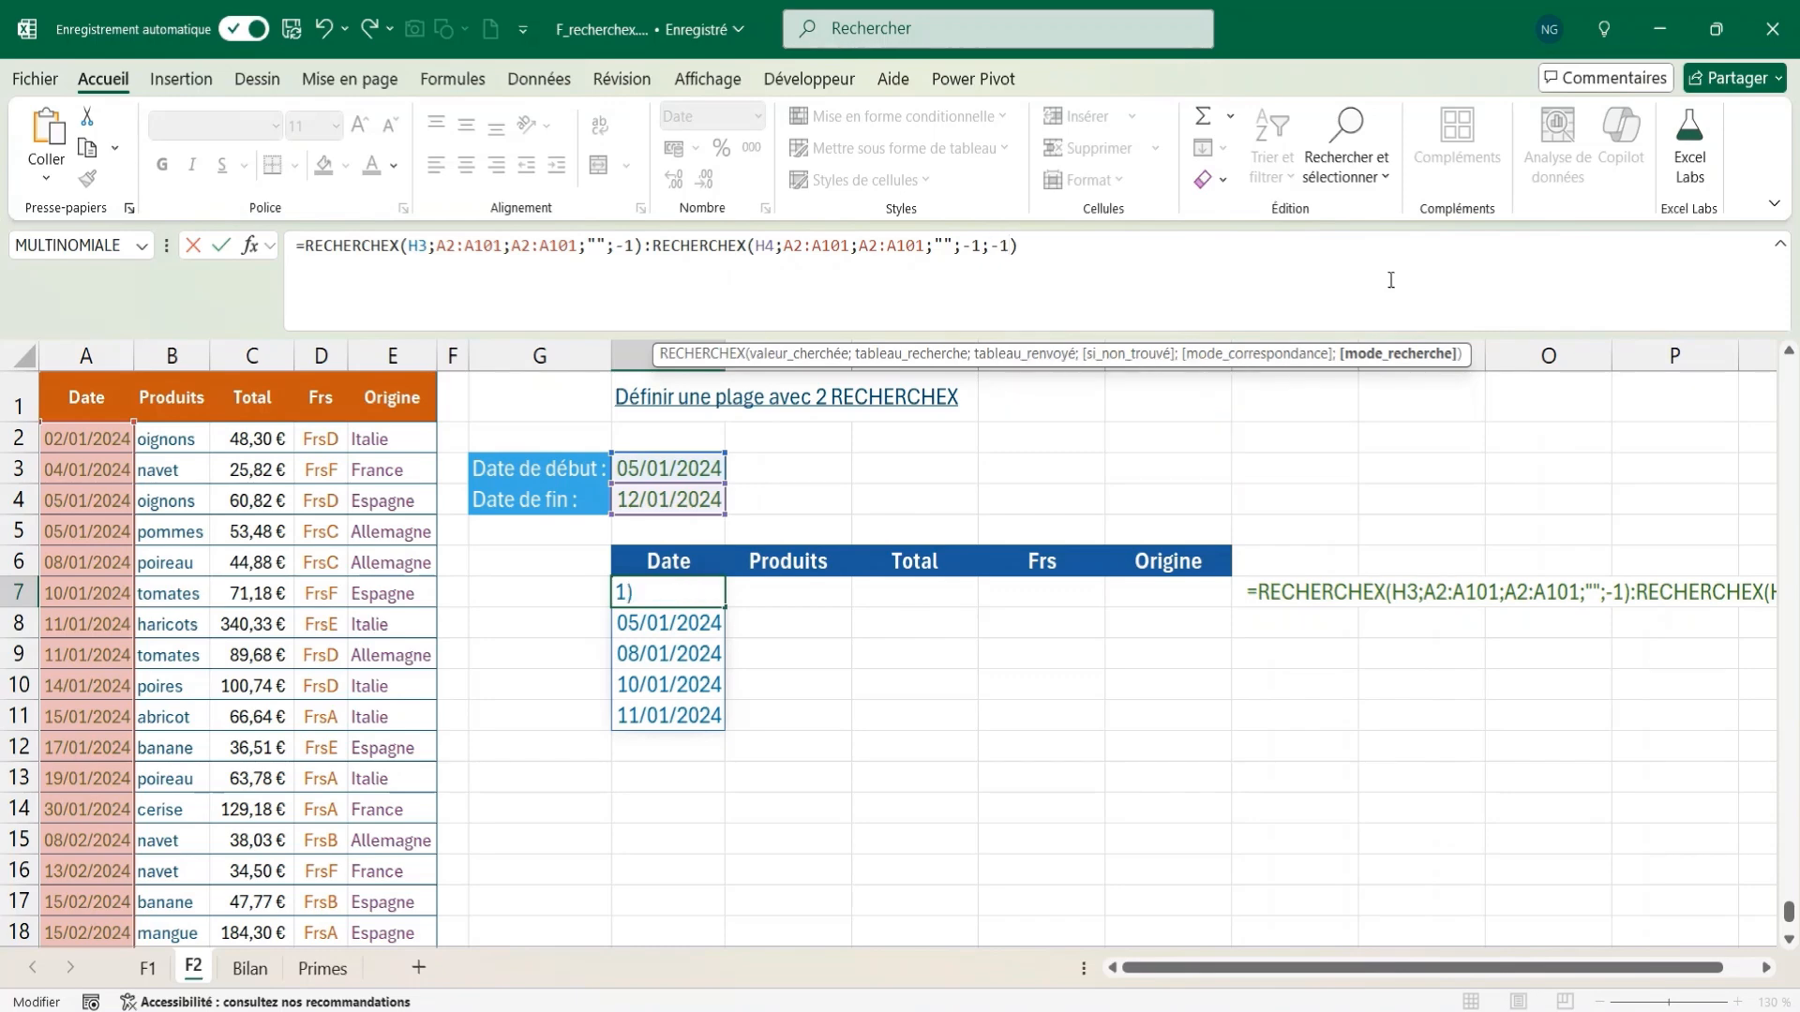
key(Return)
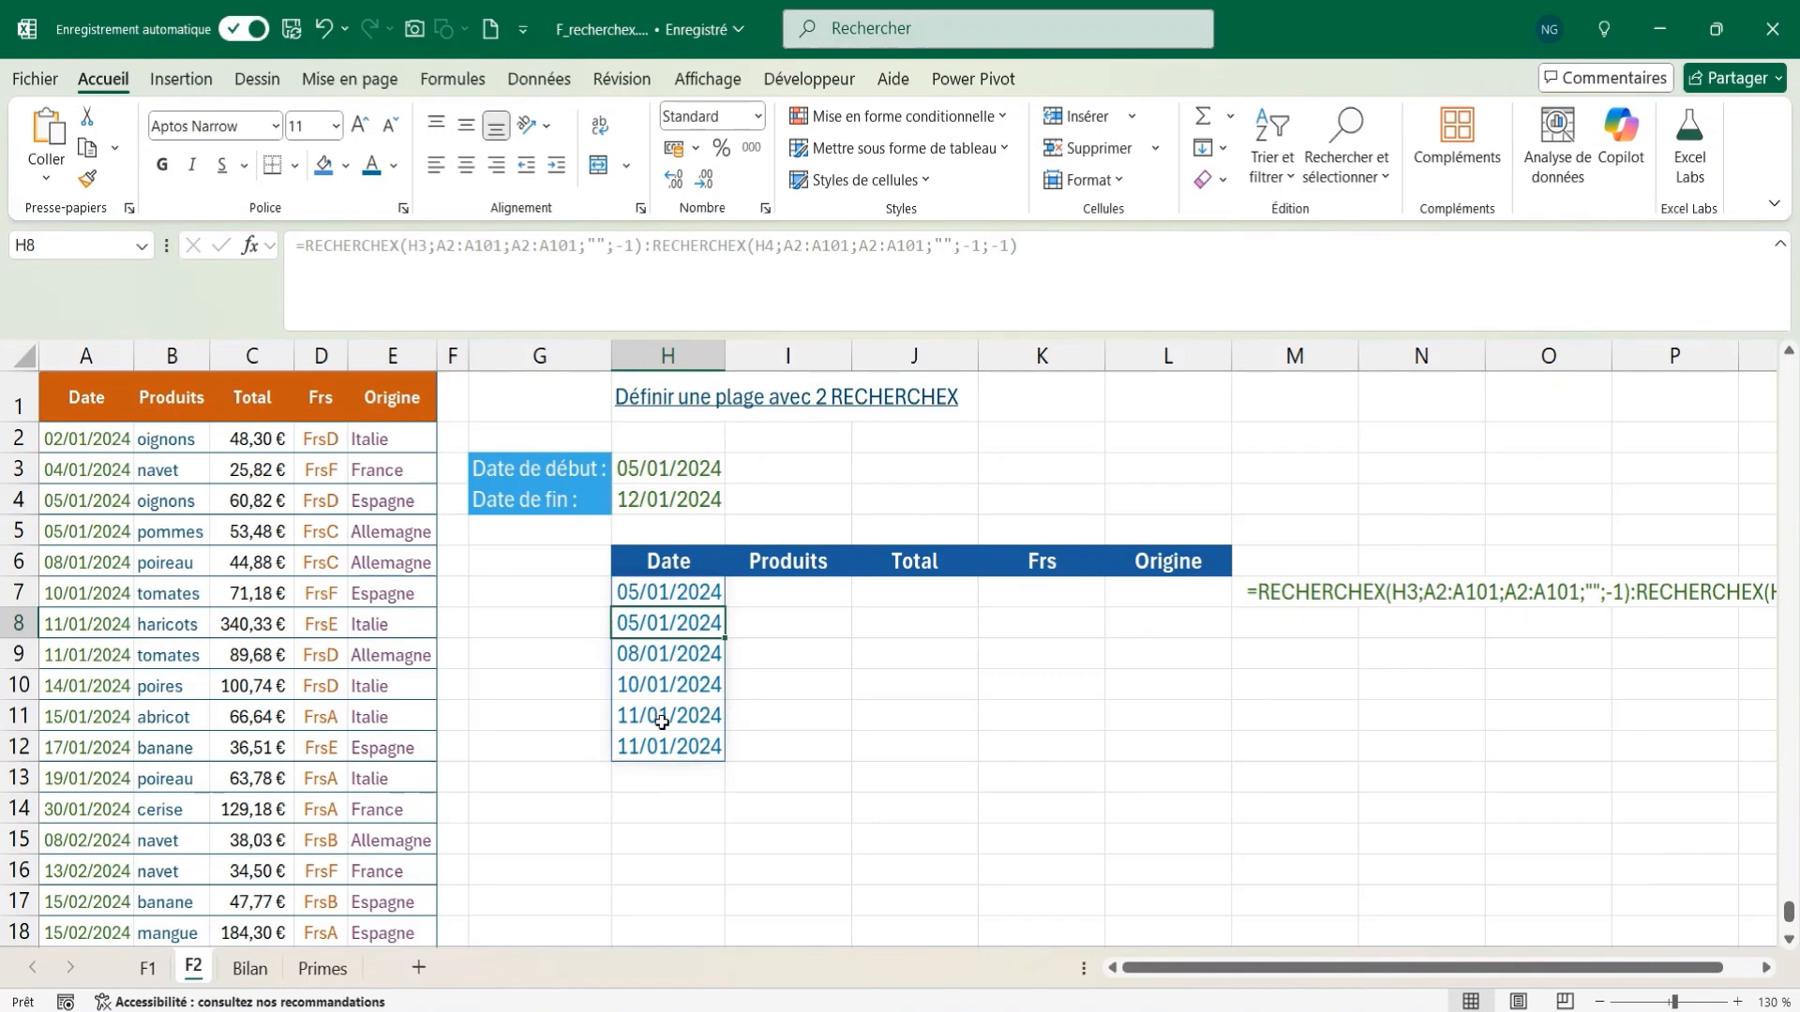
- Replace the return array of the second RECHERCHEX in H7 with E2:E101 and validate the formula
click(663, 592)
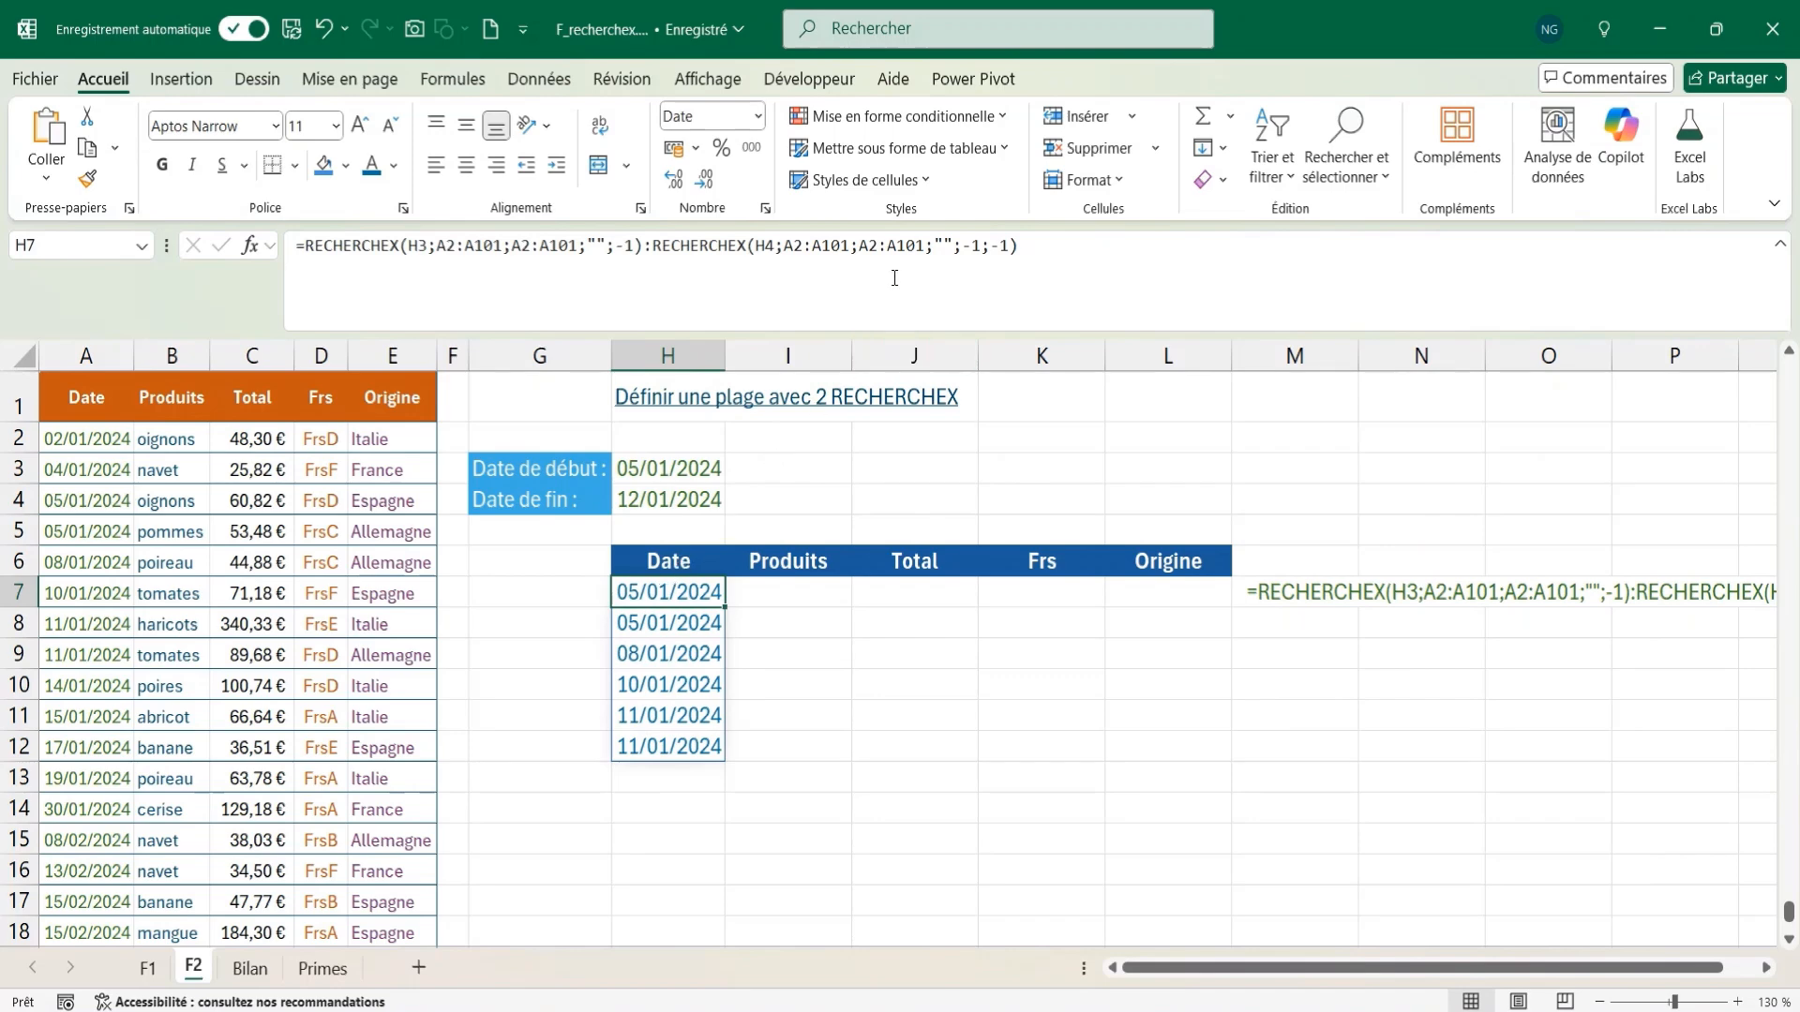
drag(861, 242, 928, 242)
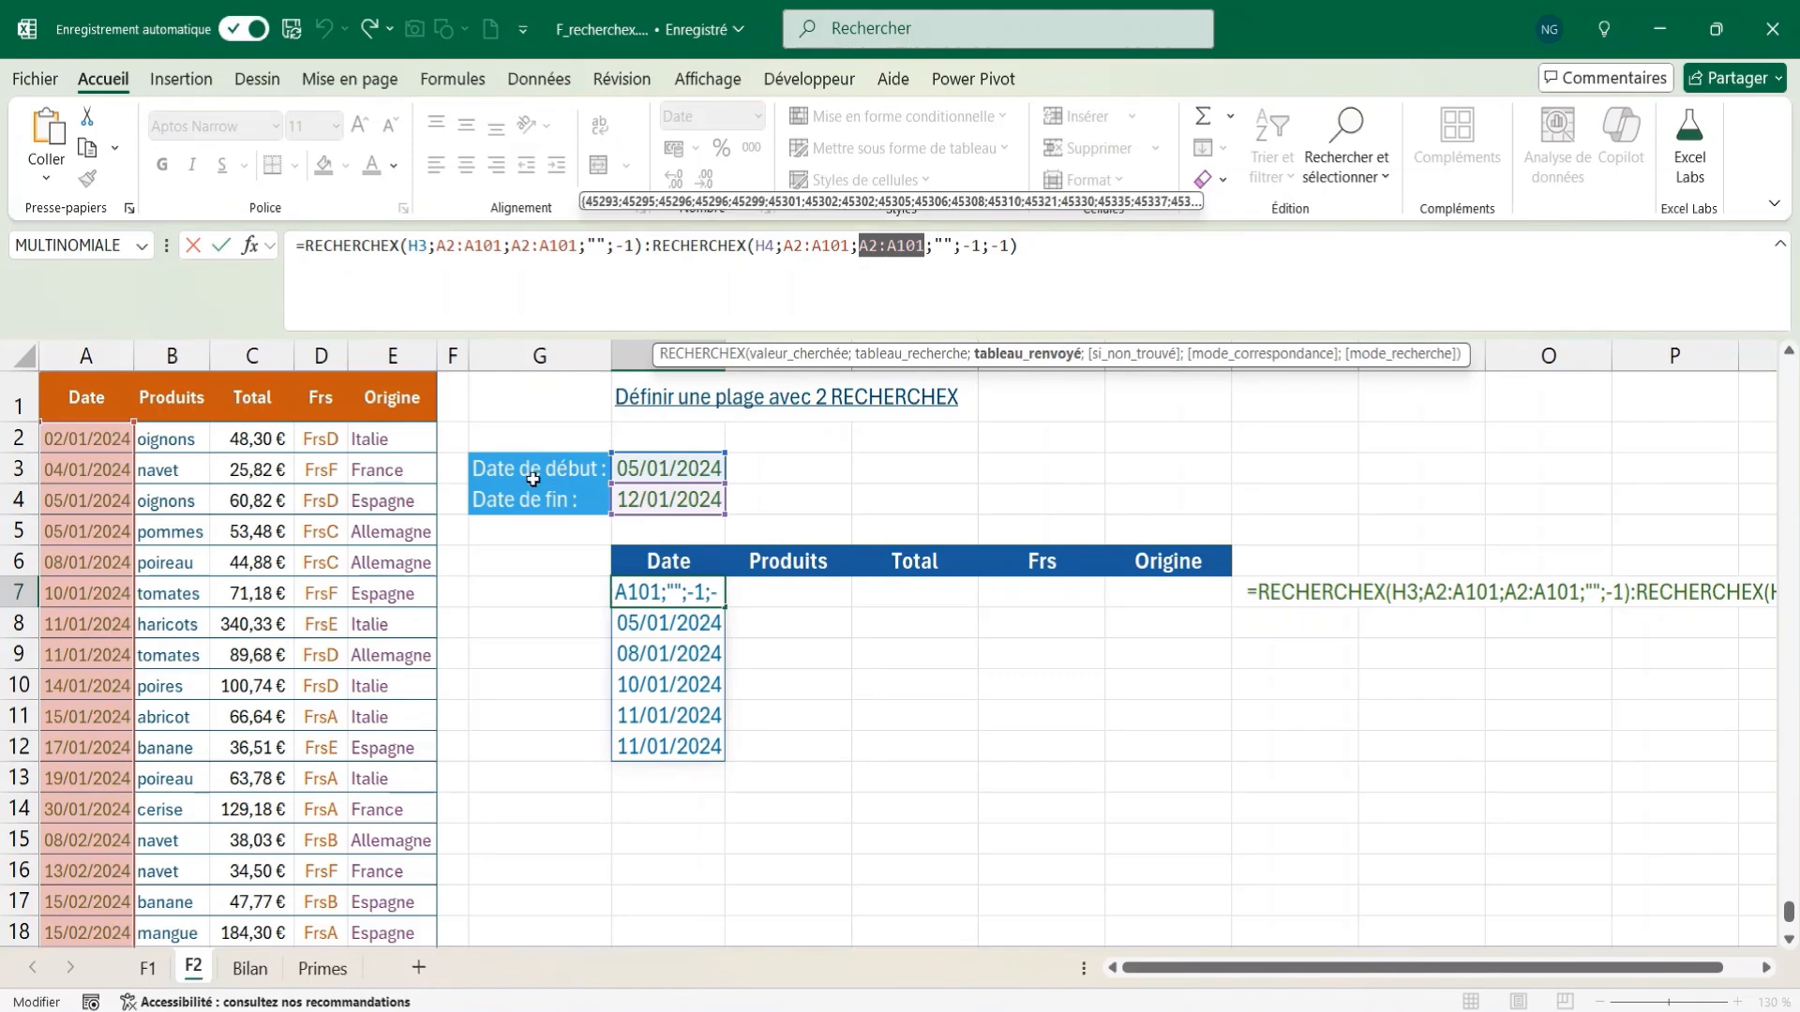
click(402, 437)
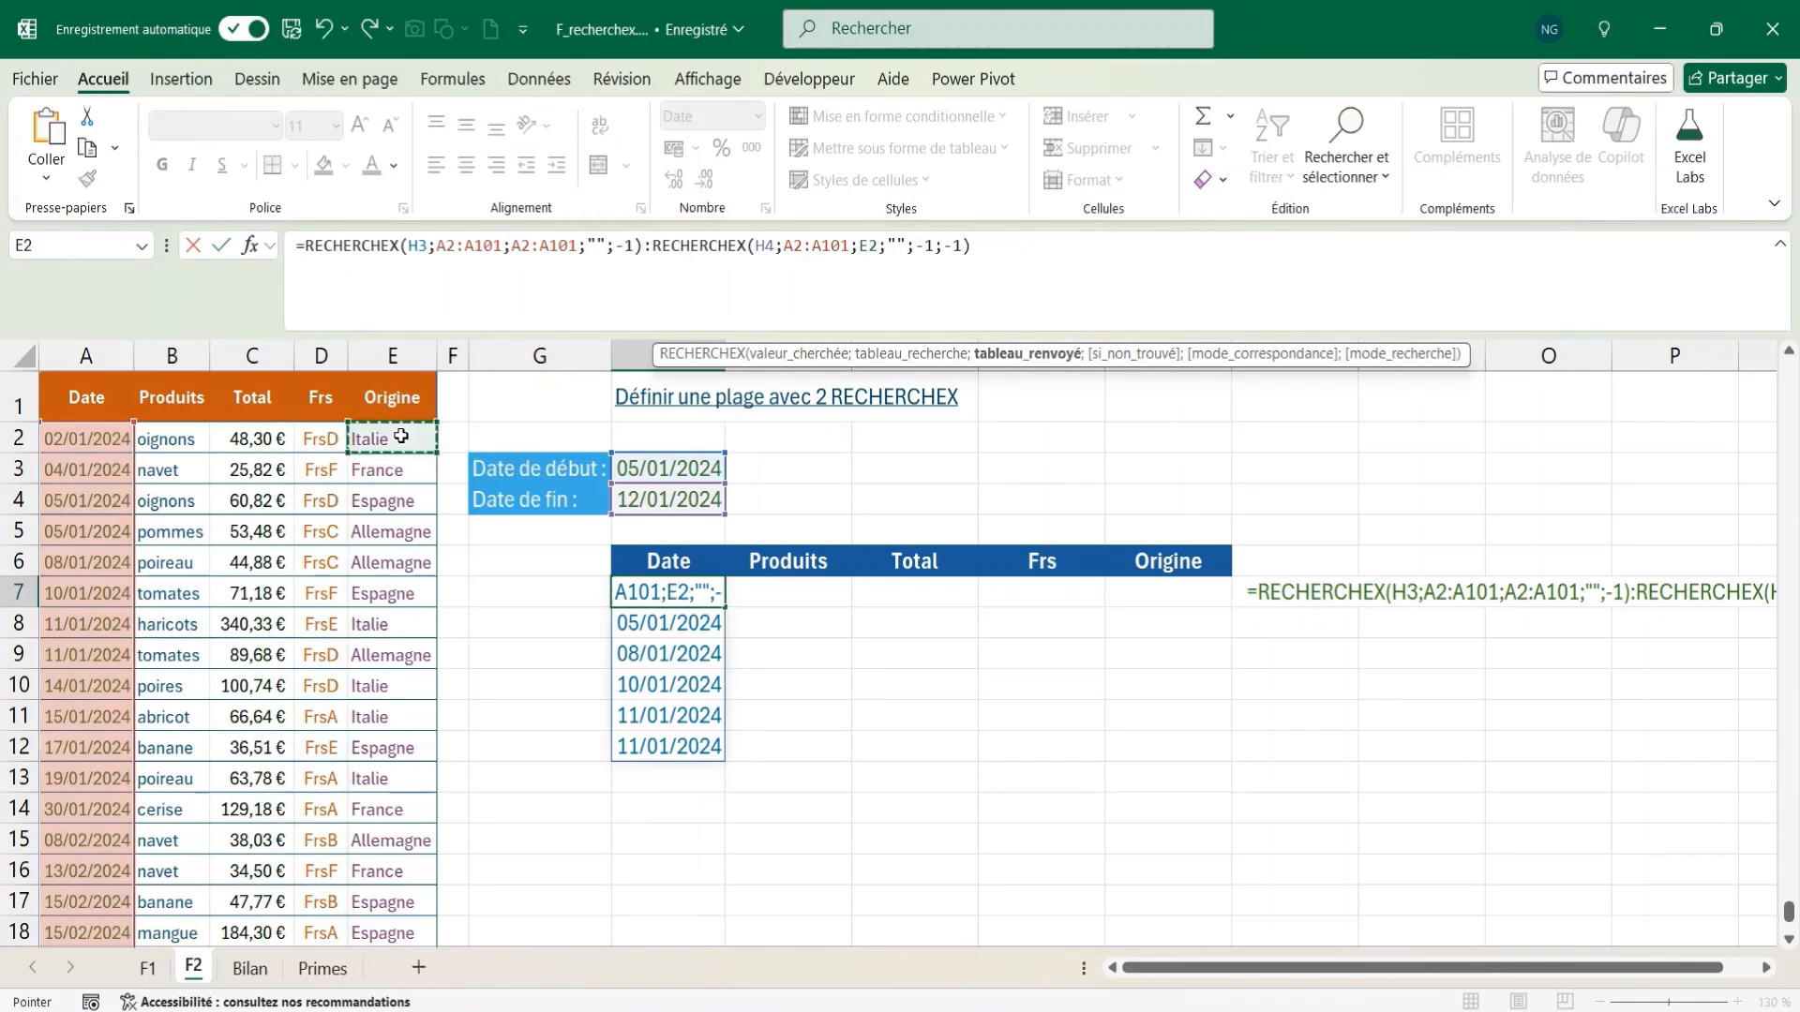
key(ctrl+shift+Down)
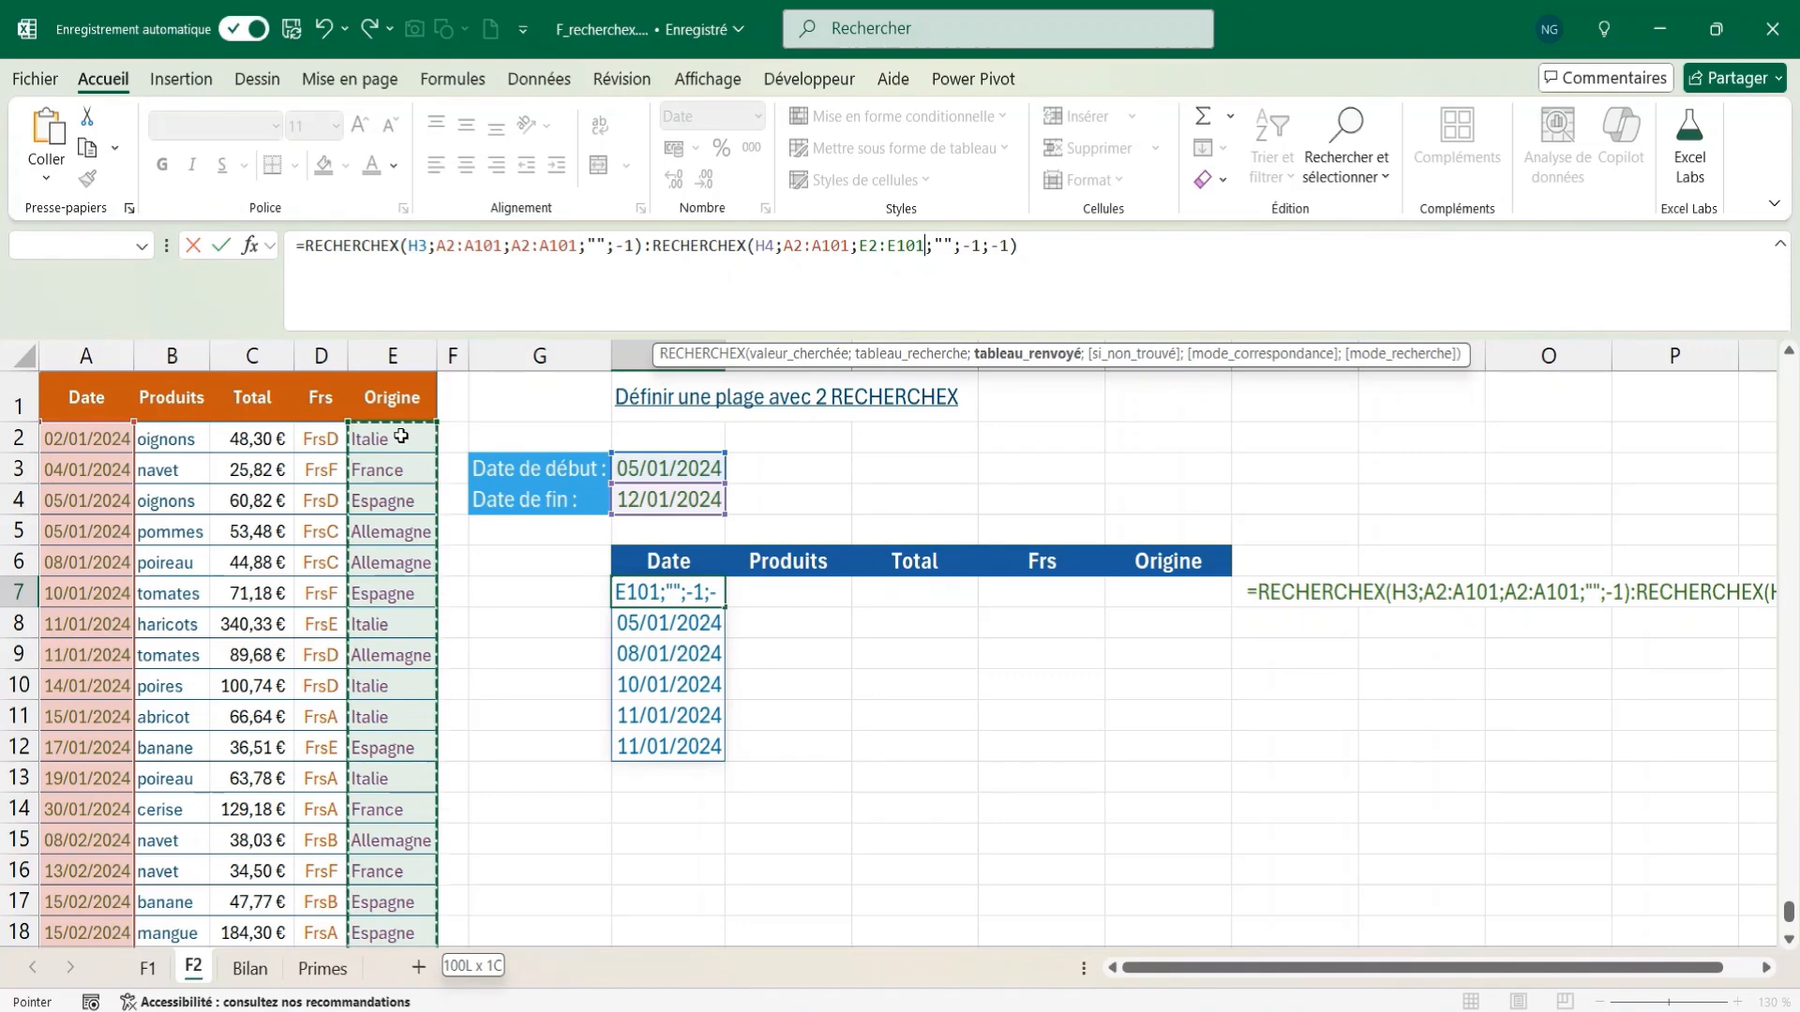
key(Return)
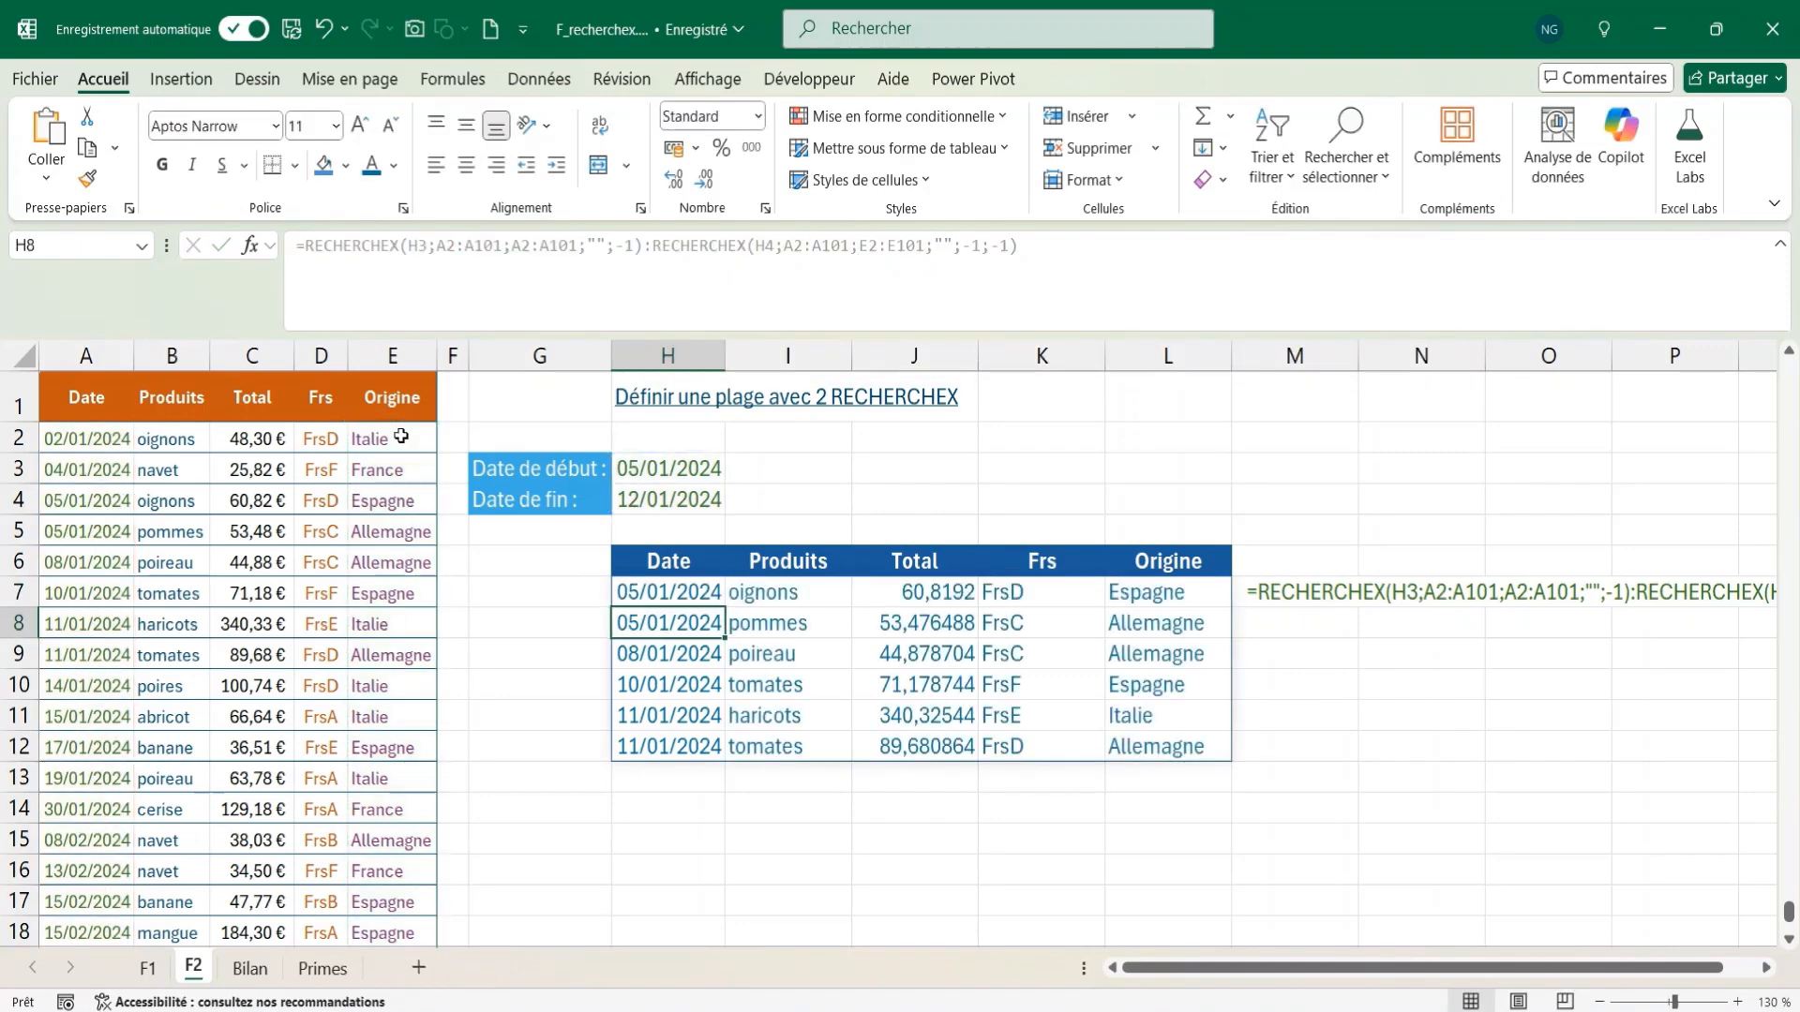
- Review H7's combined range formula against the source dates in column A
click(654, 593)
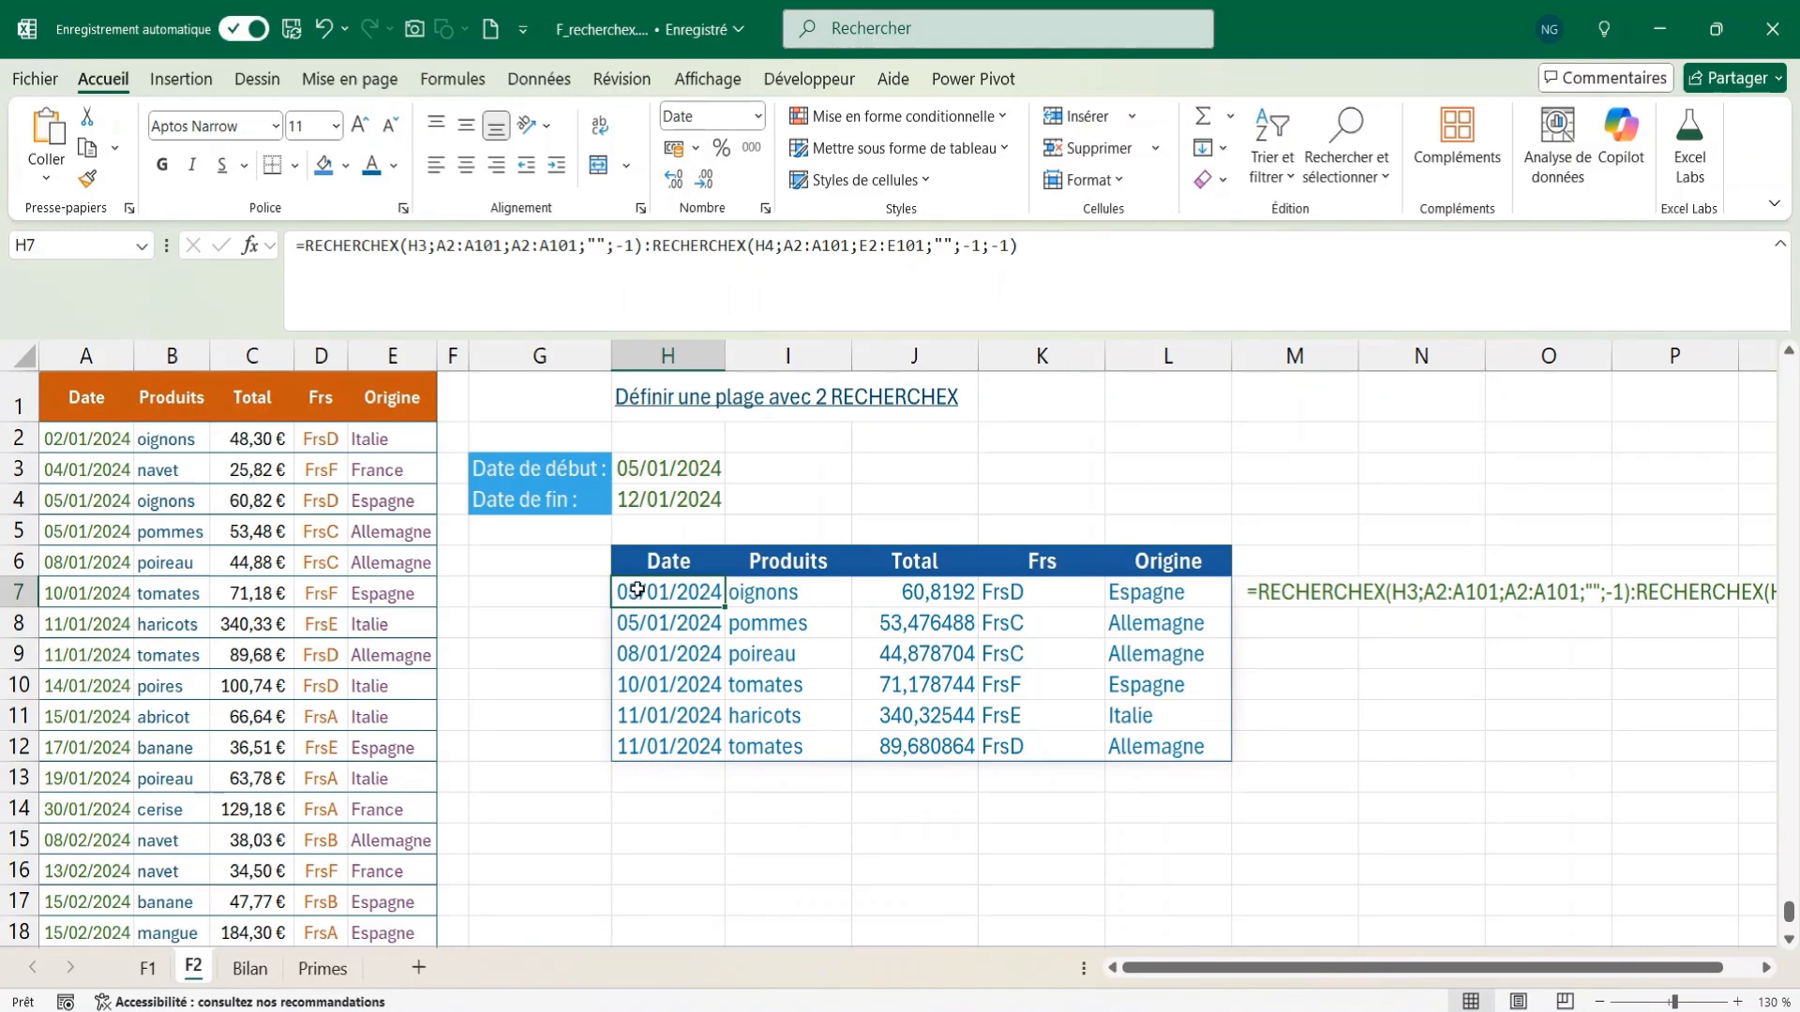
drag(97, 440, 103, 747)
click(680, 591)
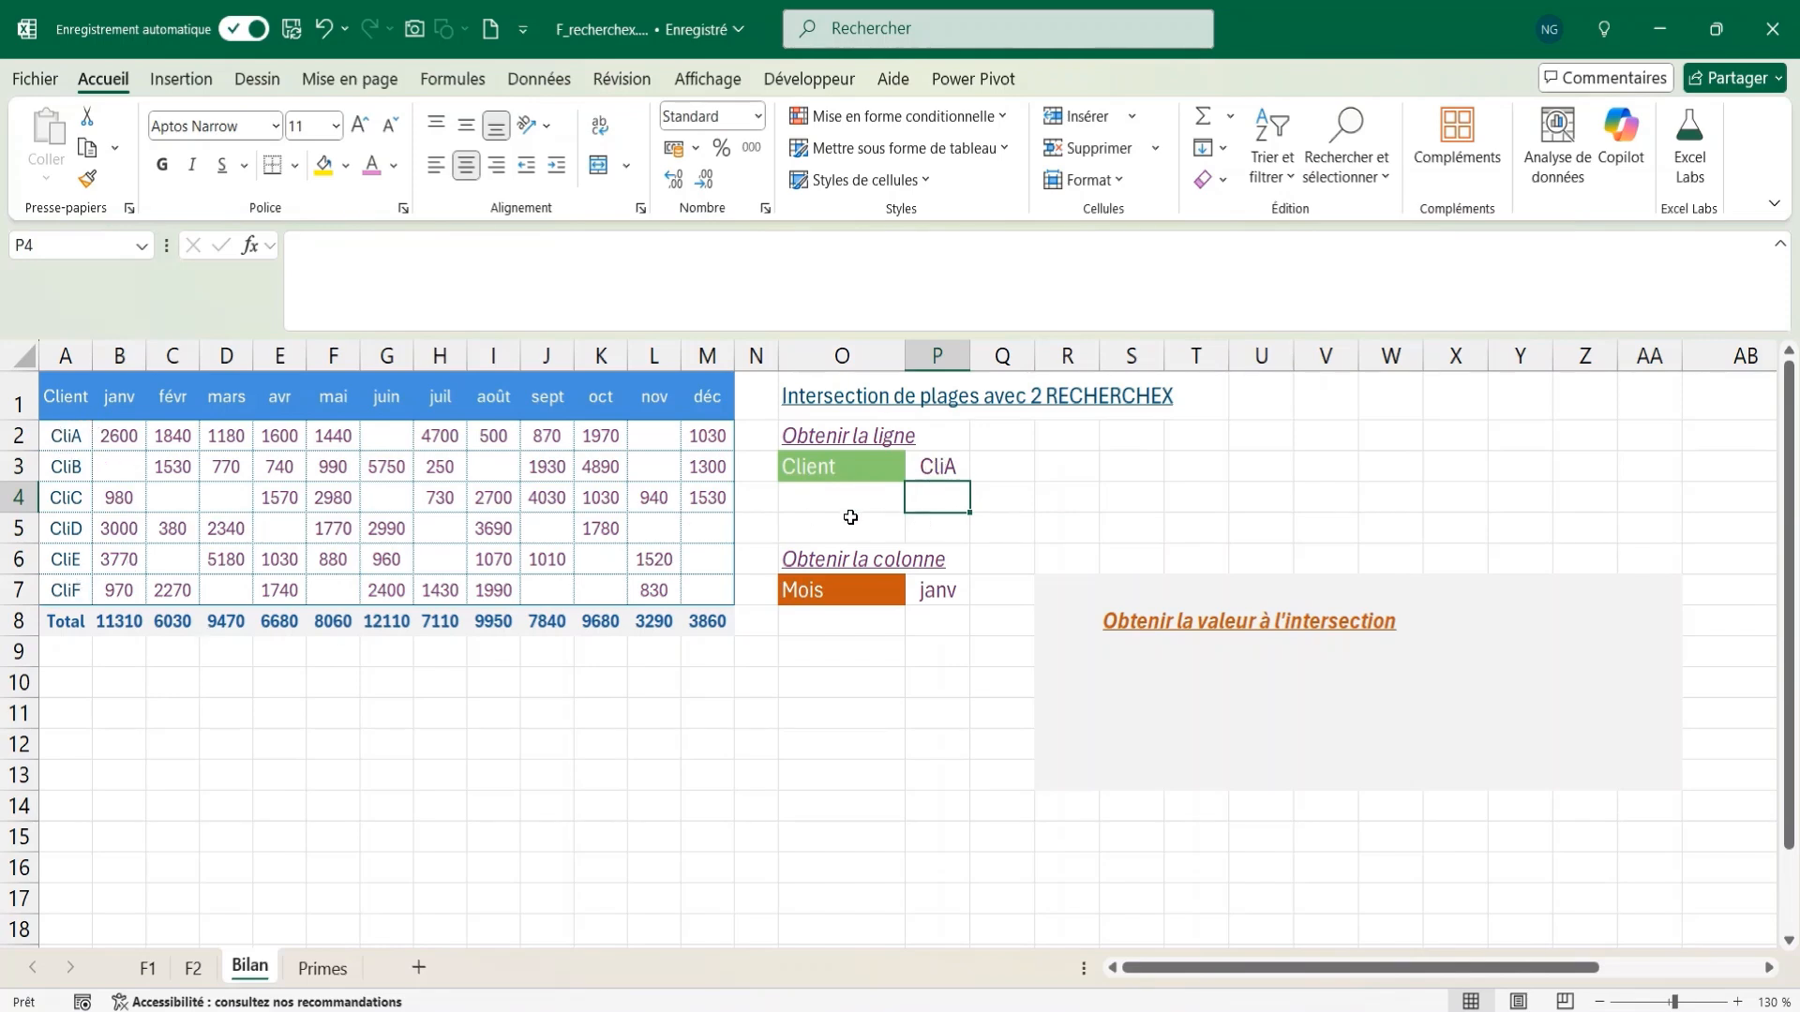
- In P4 of the Bilan sheet, enter a RECHERCHEX formula that looks up P3 in A2:A7 and returns the matching row from B2:M7
text(=recherc)
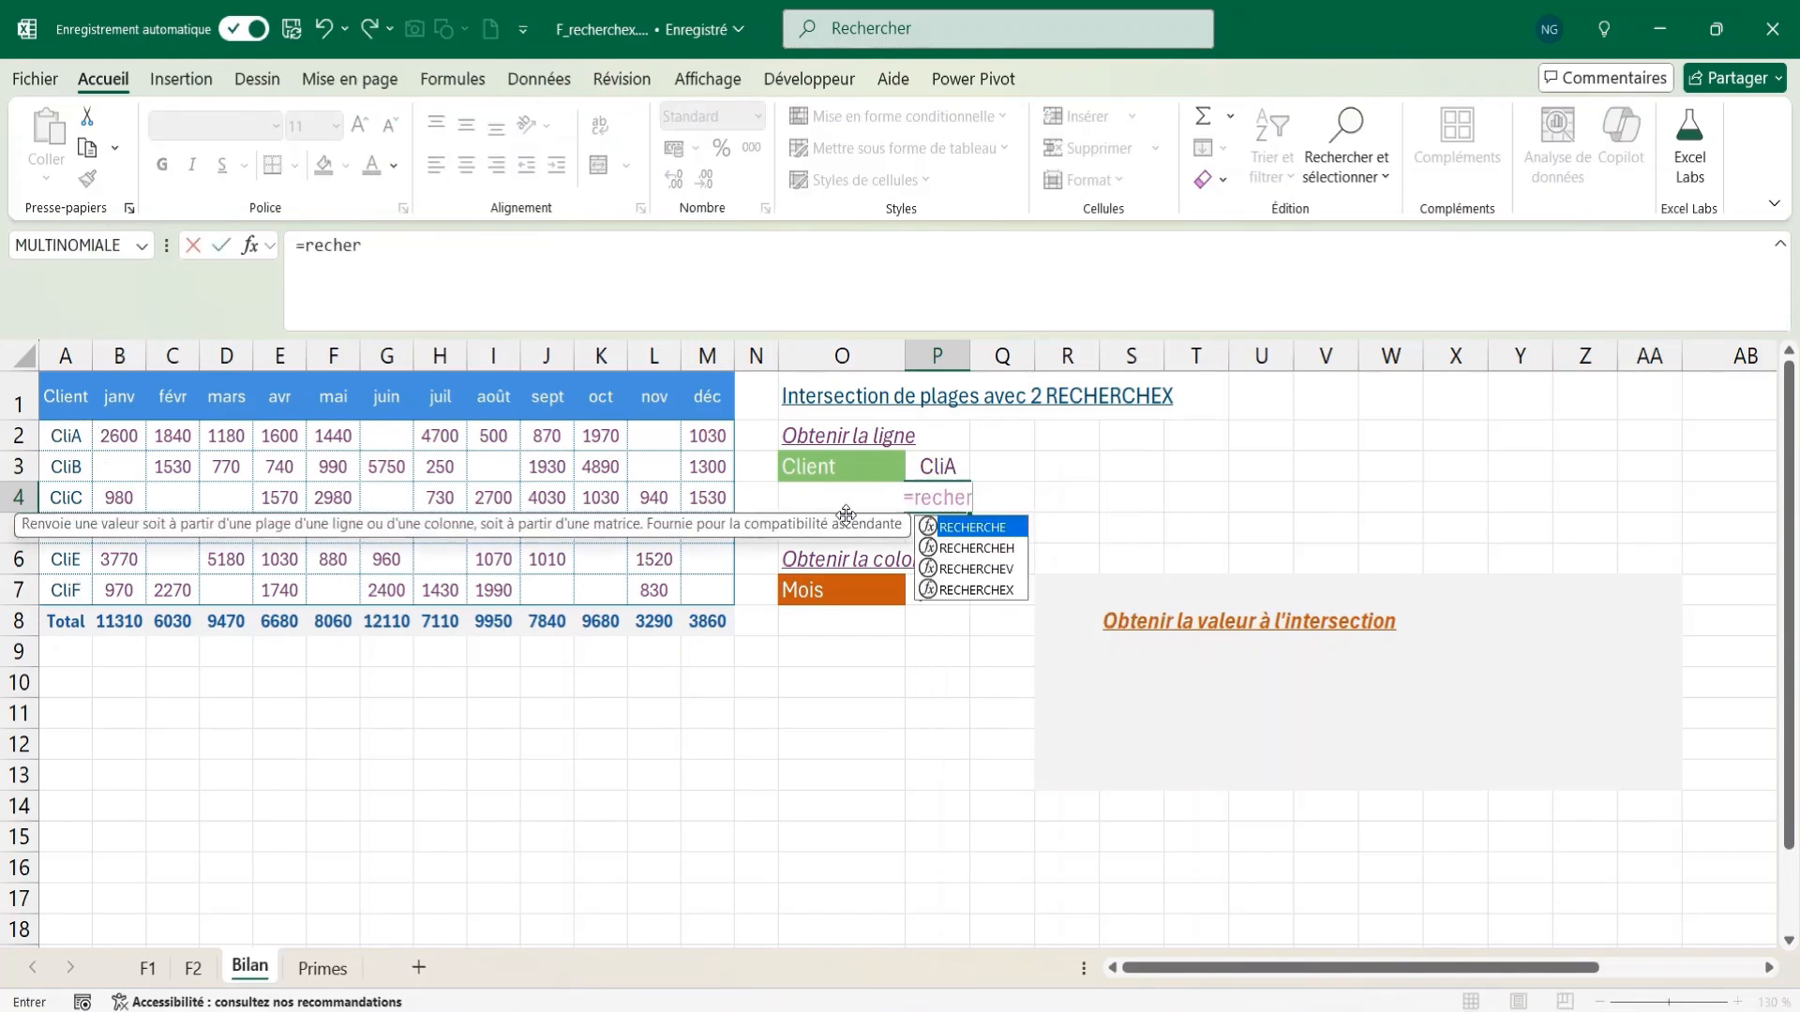
key(Down)
key(Down)
key(Down)
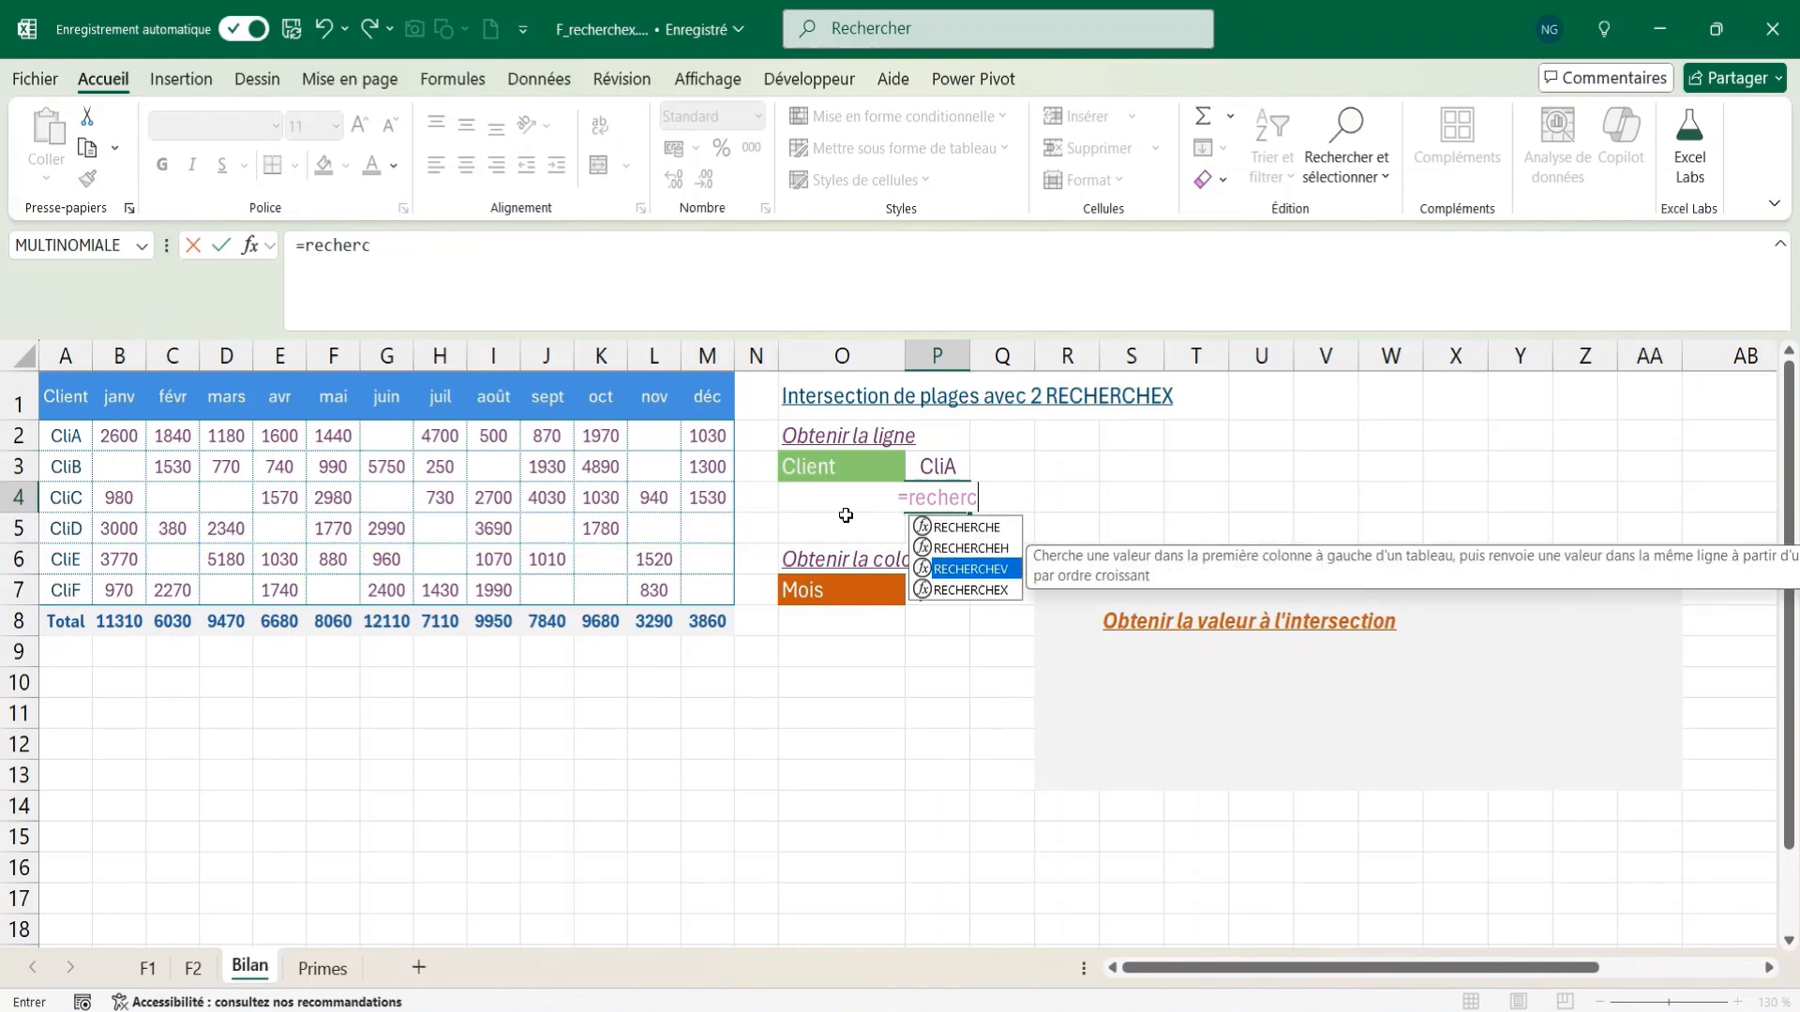
key(Tab)
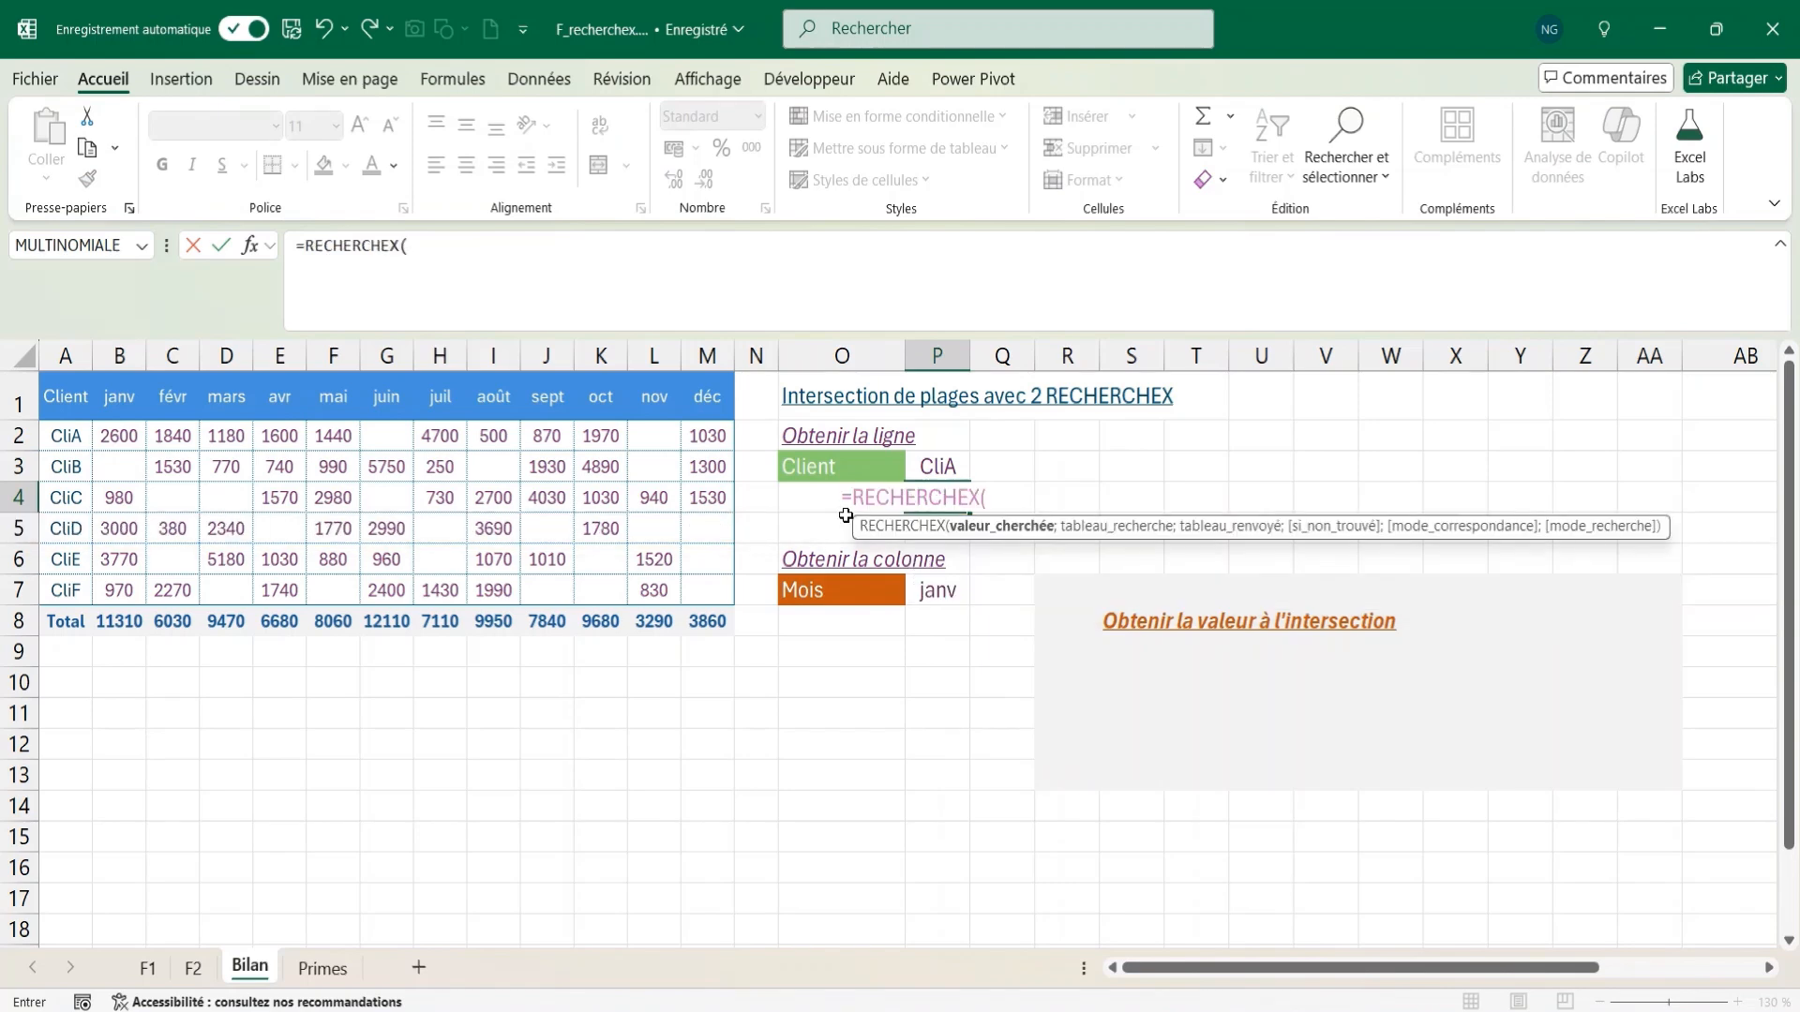
click(939, 460)
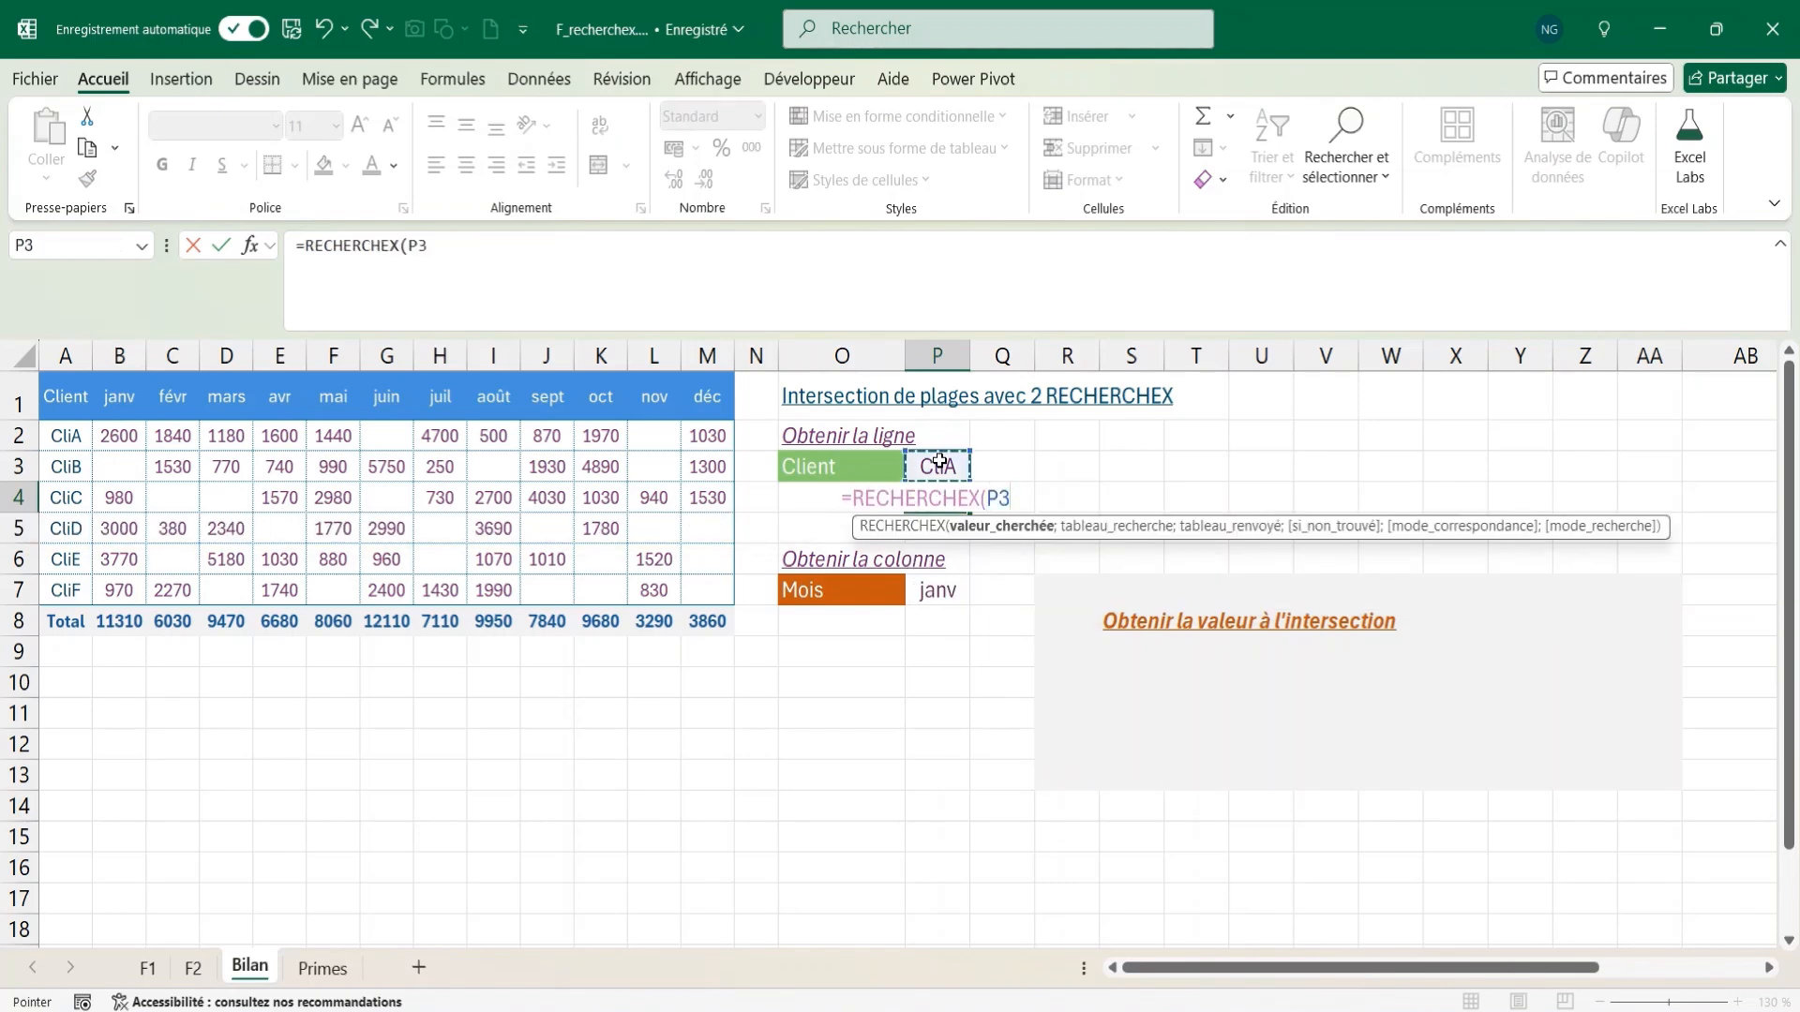
text(;)
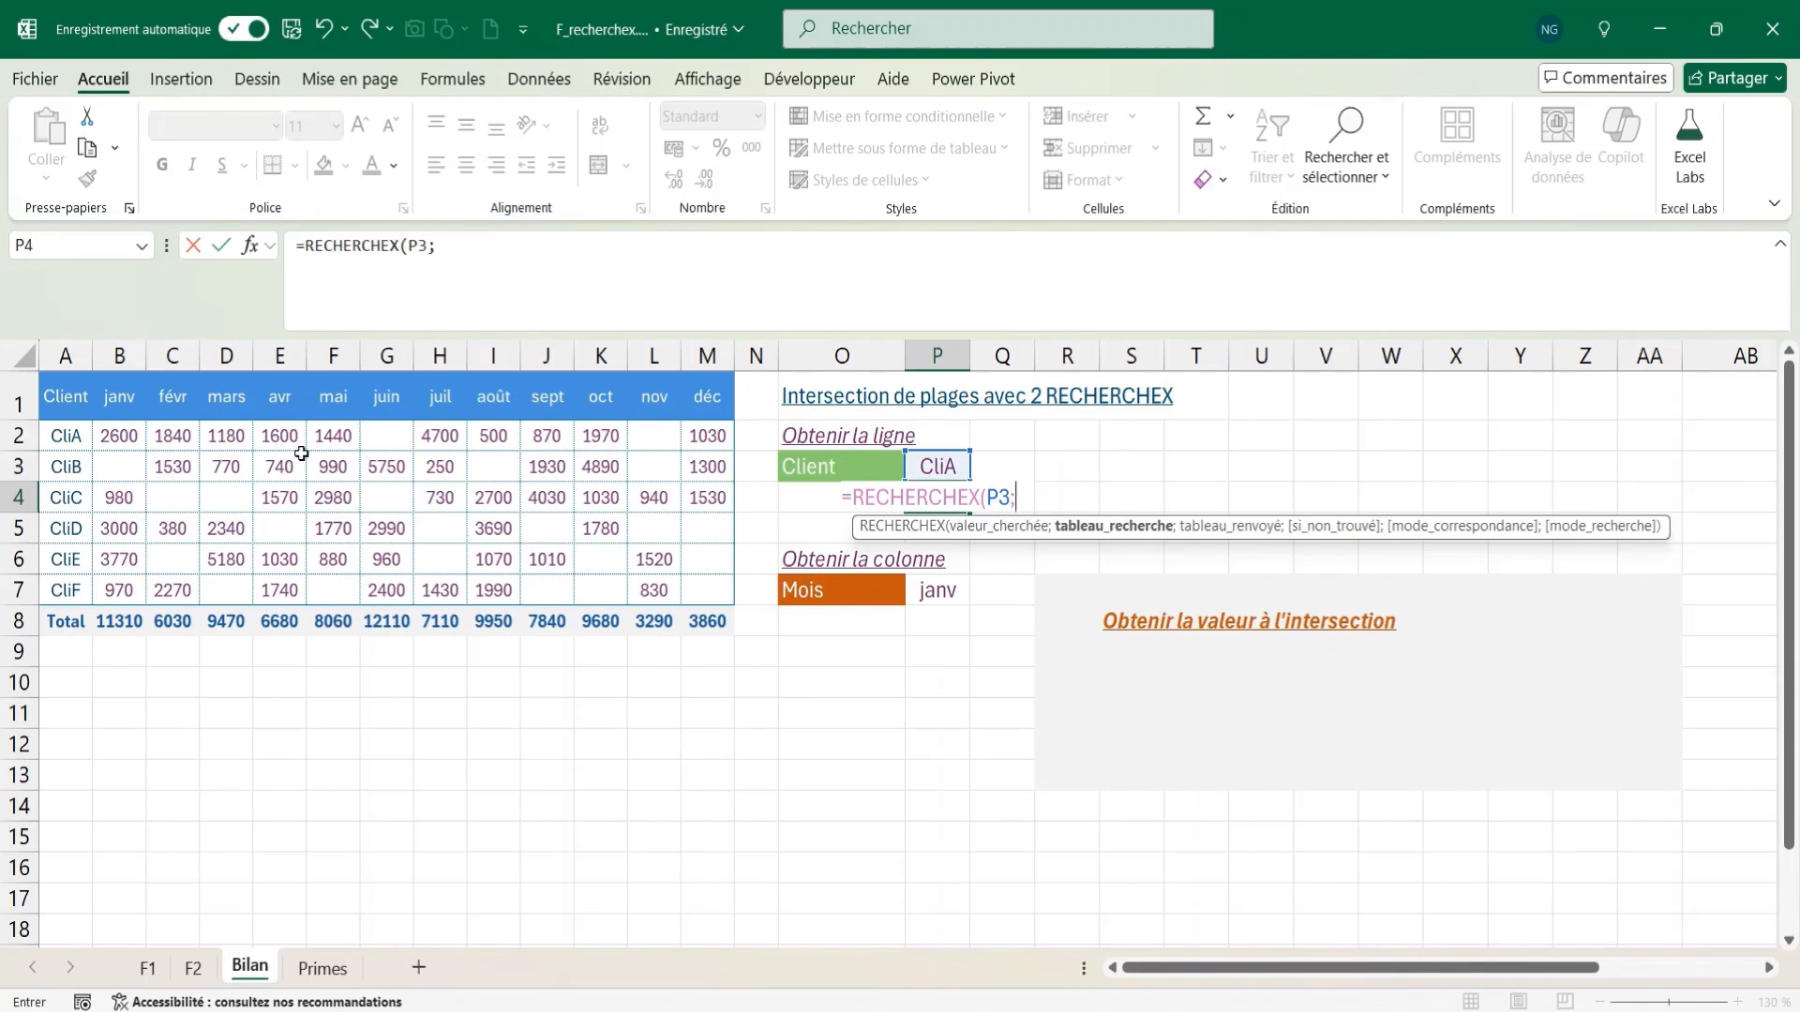
drag(66, 437, 78, 585)
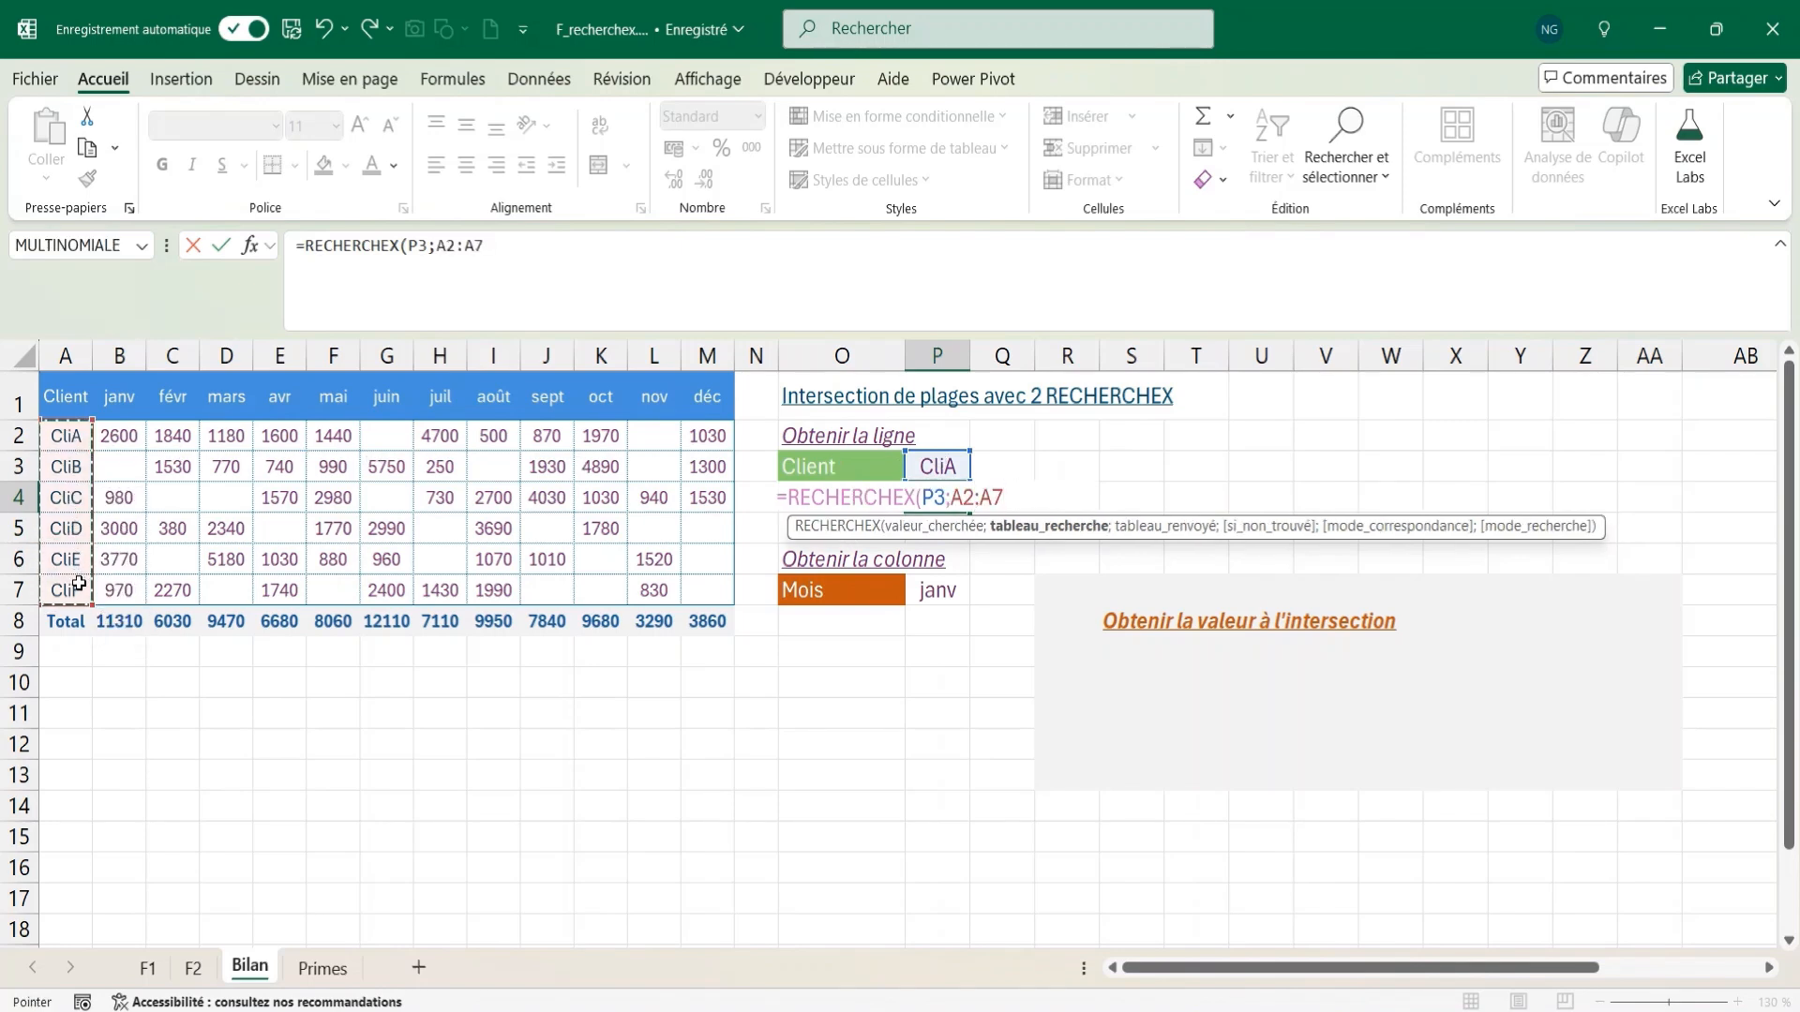
text(;)
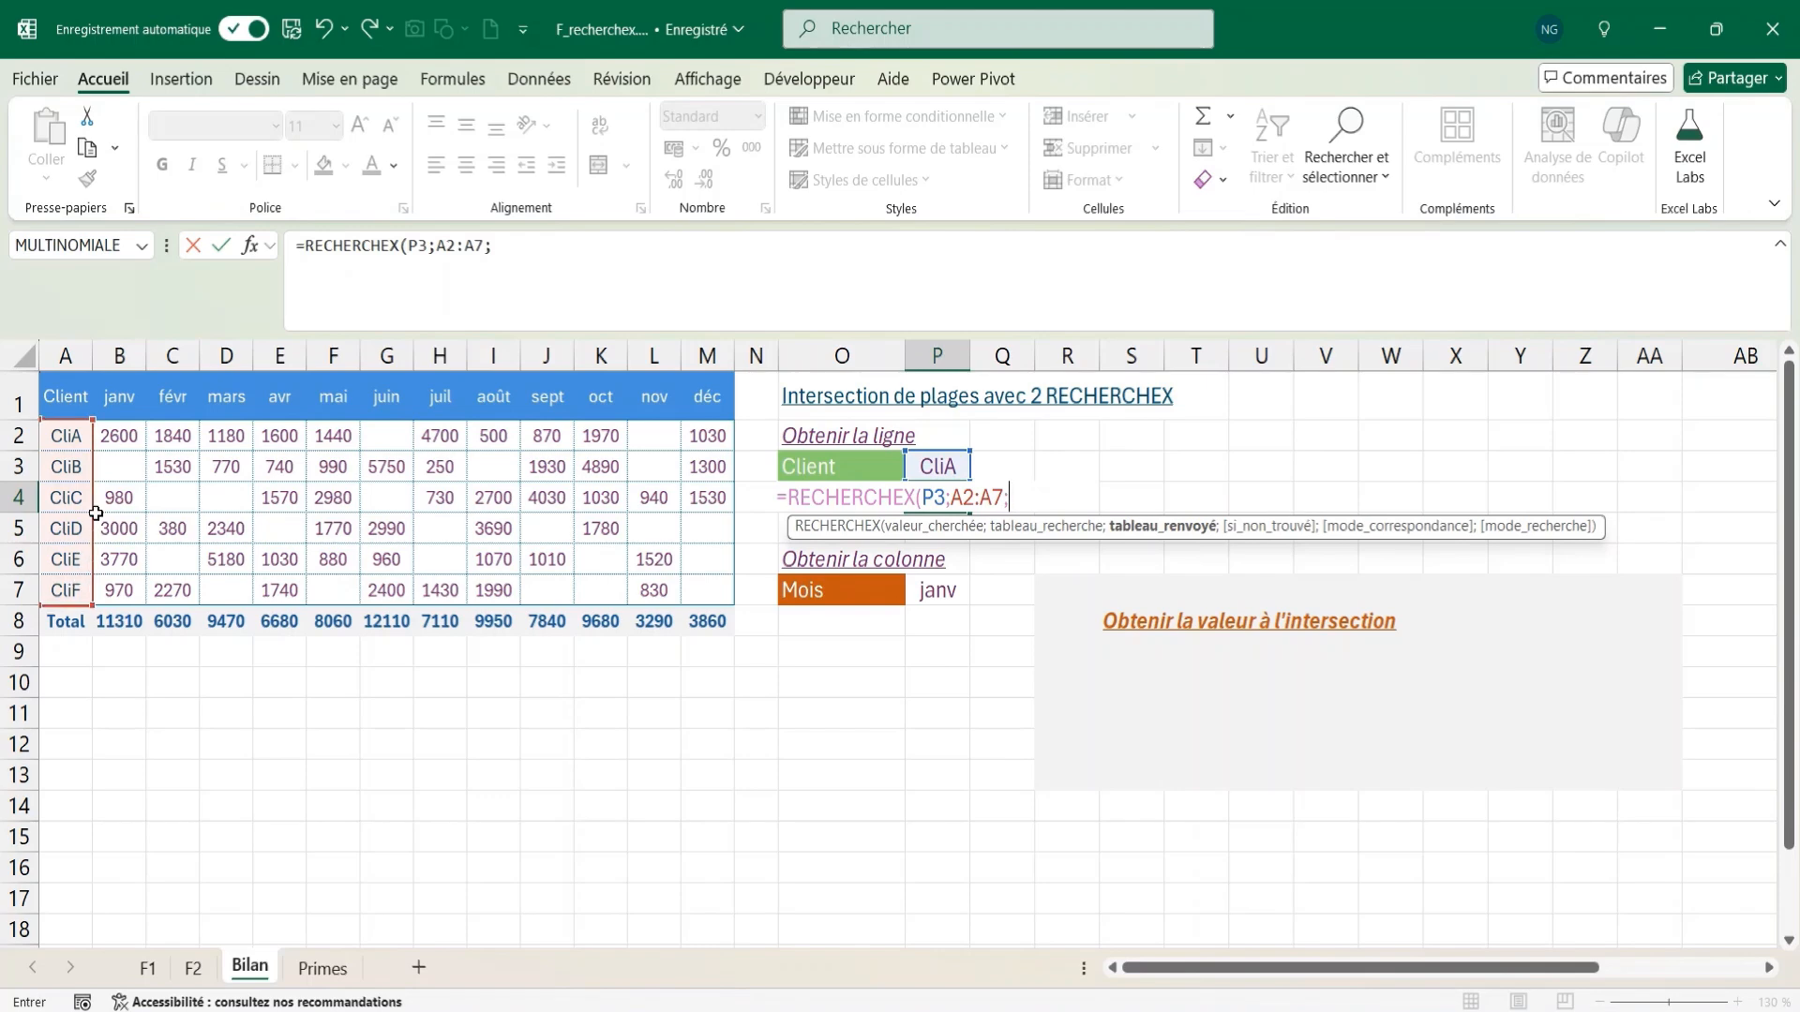
drag(110, 439, 701, 588)
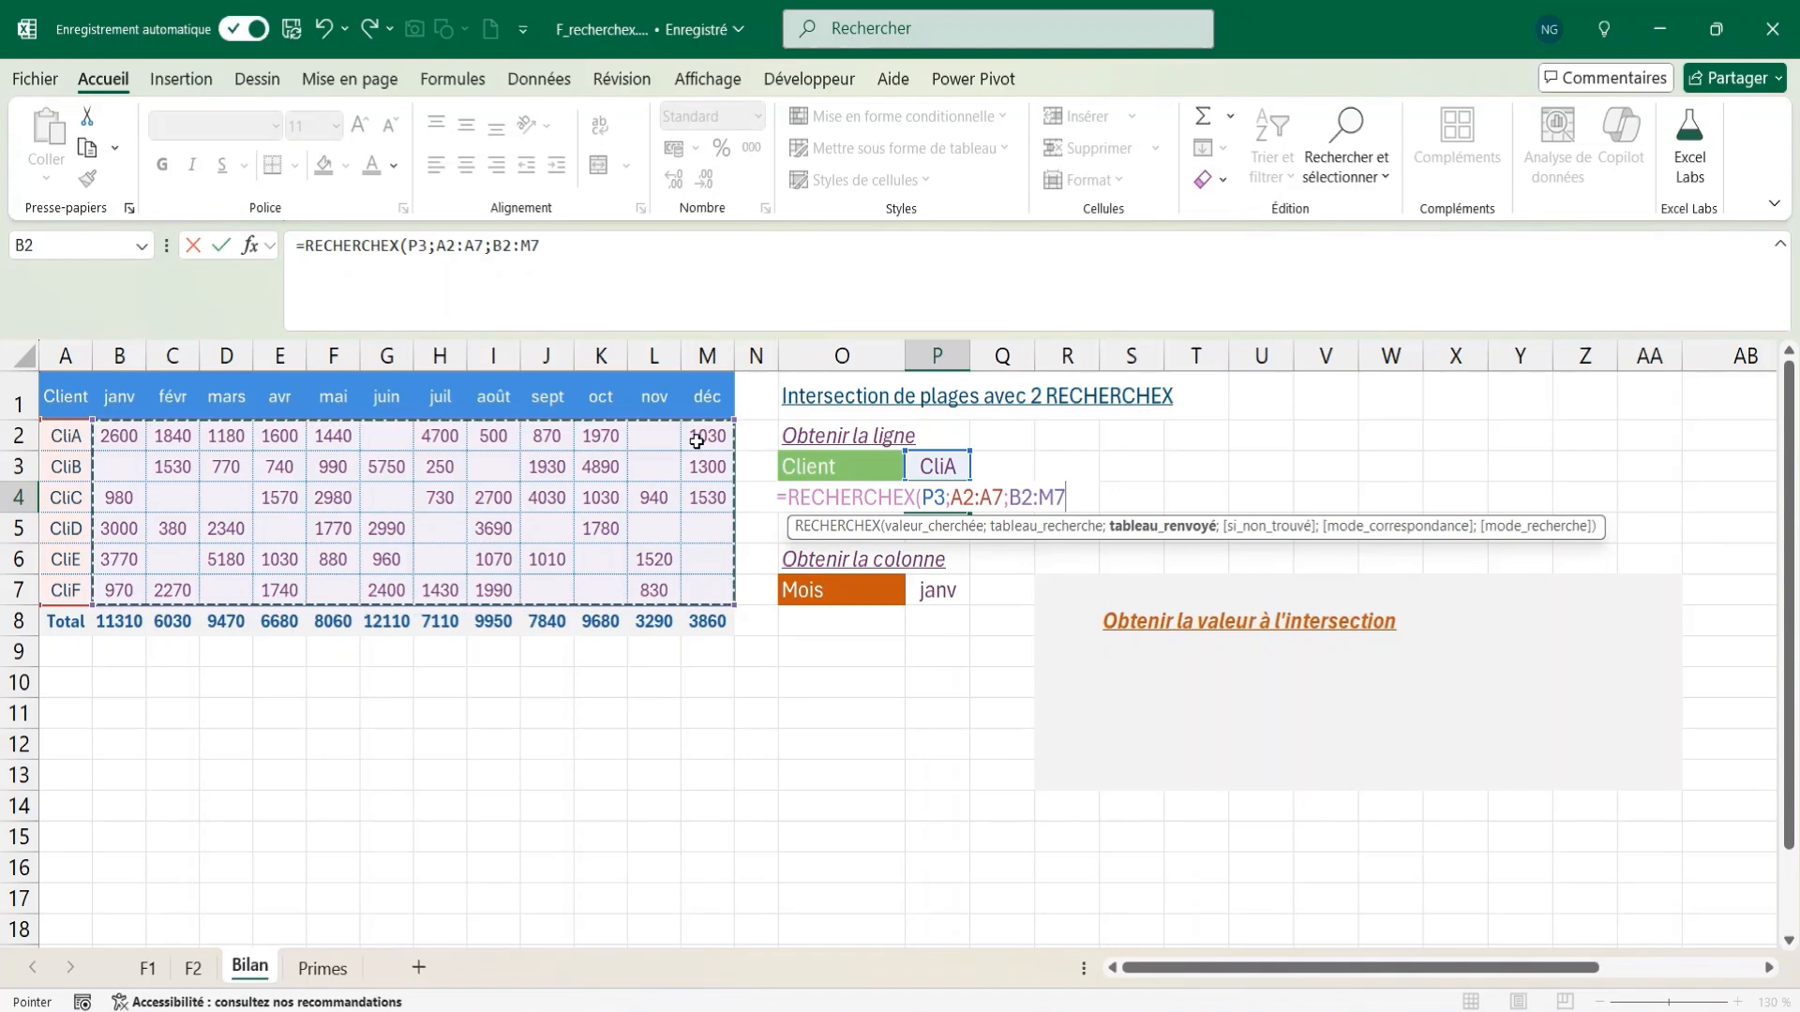
key(Return)
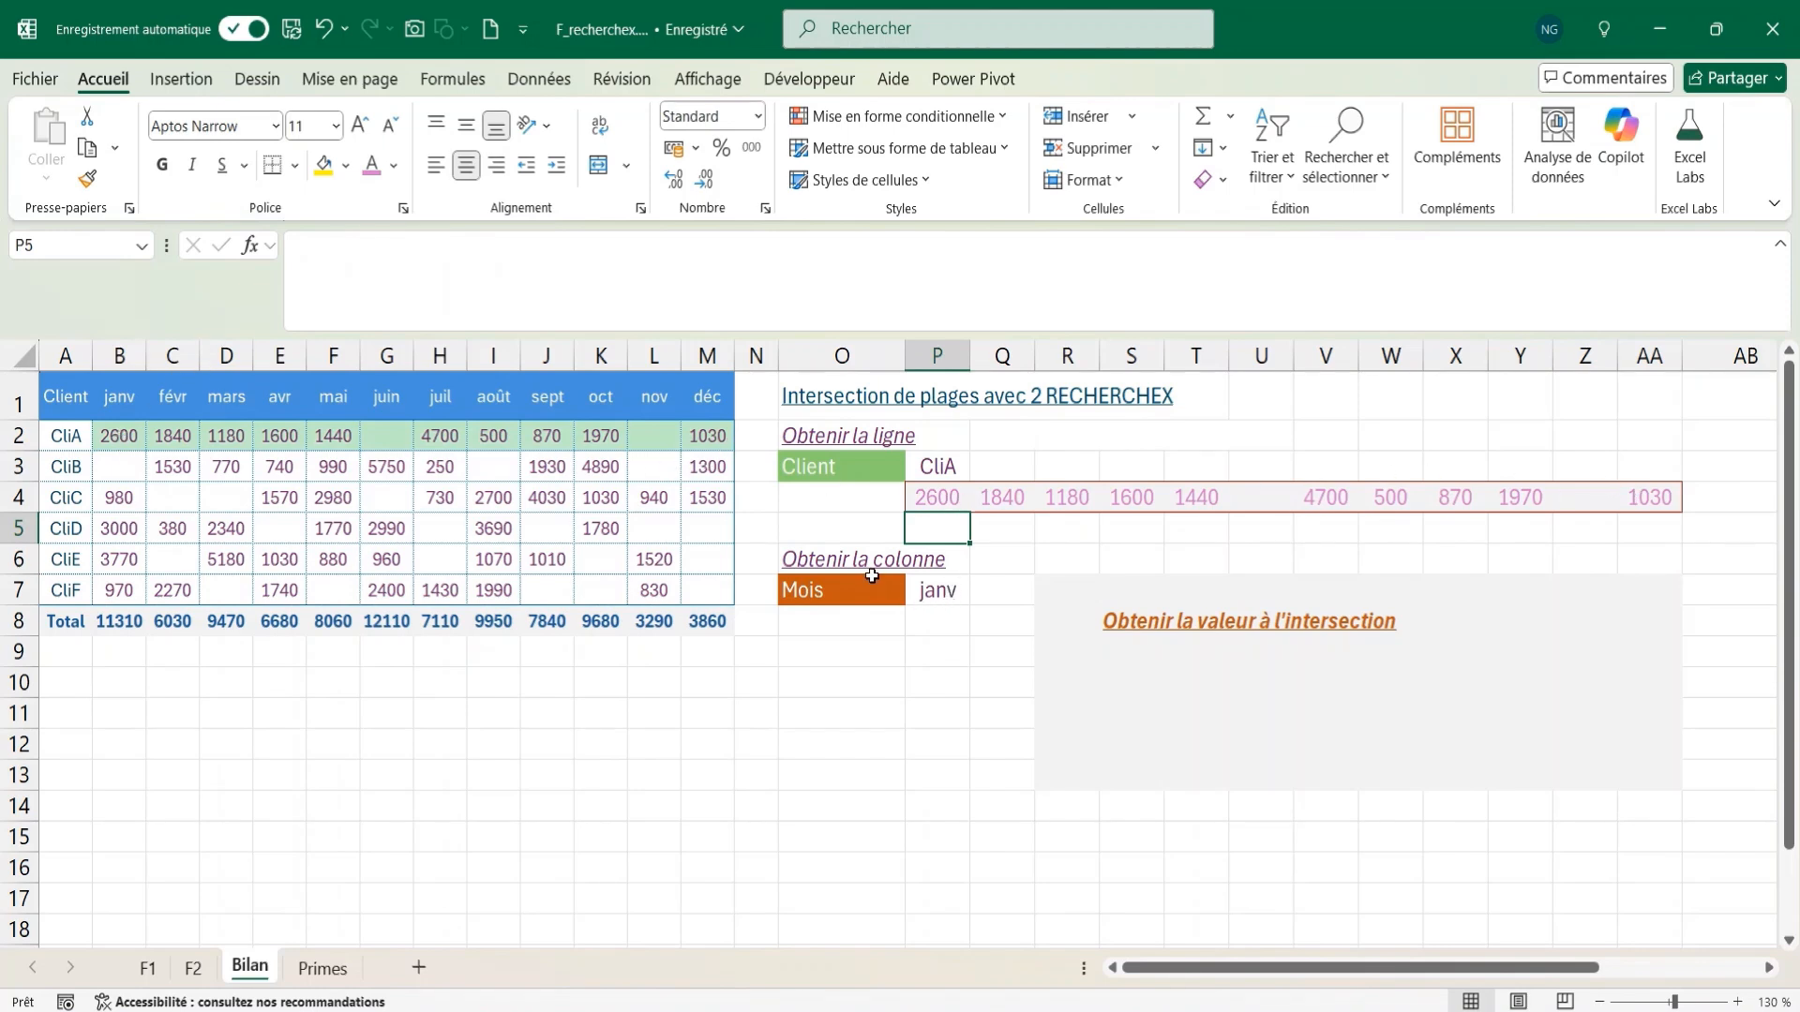
- In P8, enter a RECHERCHEX formula that looks up the month in P7 within B1:M1 and returns the matching column from B2:M7
click(928, 621)
text(=rech)
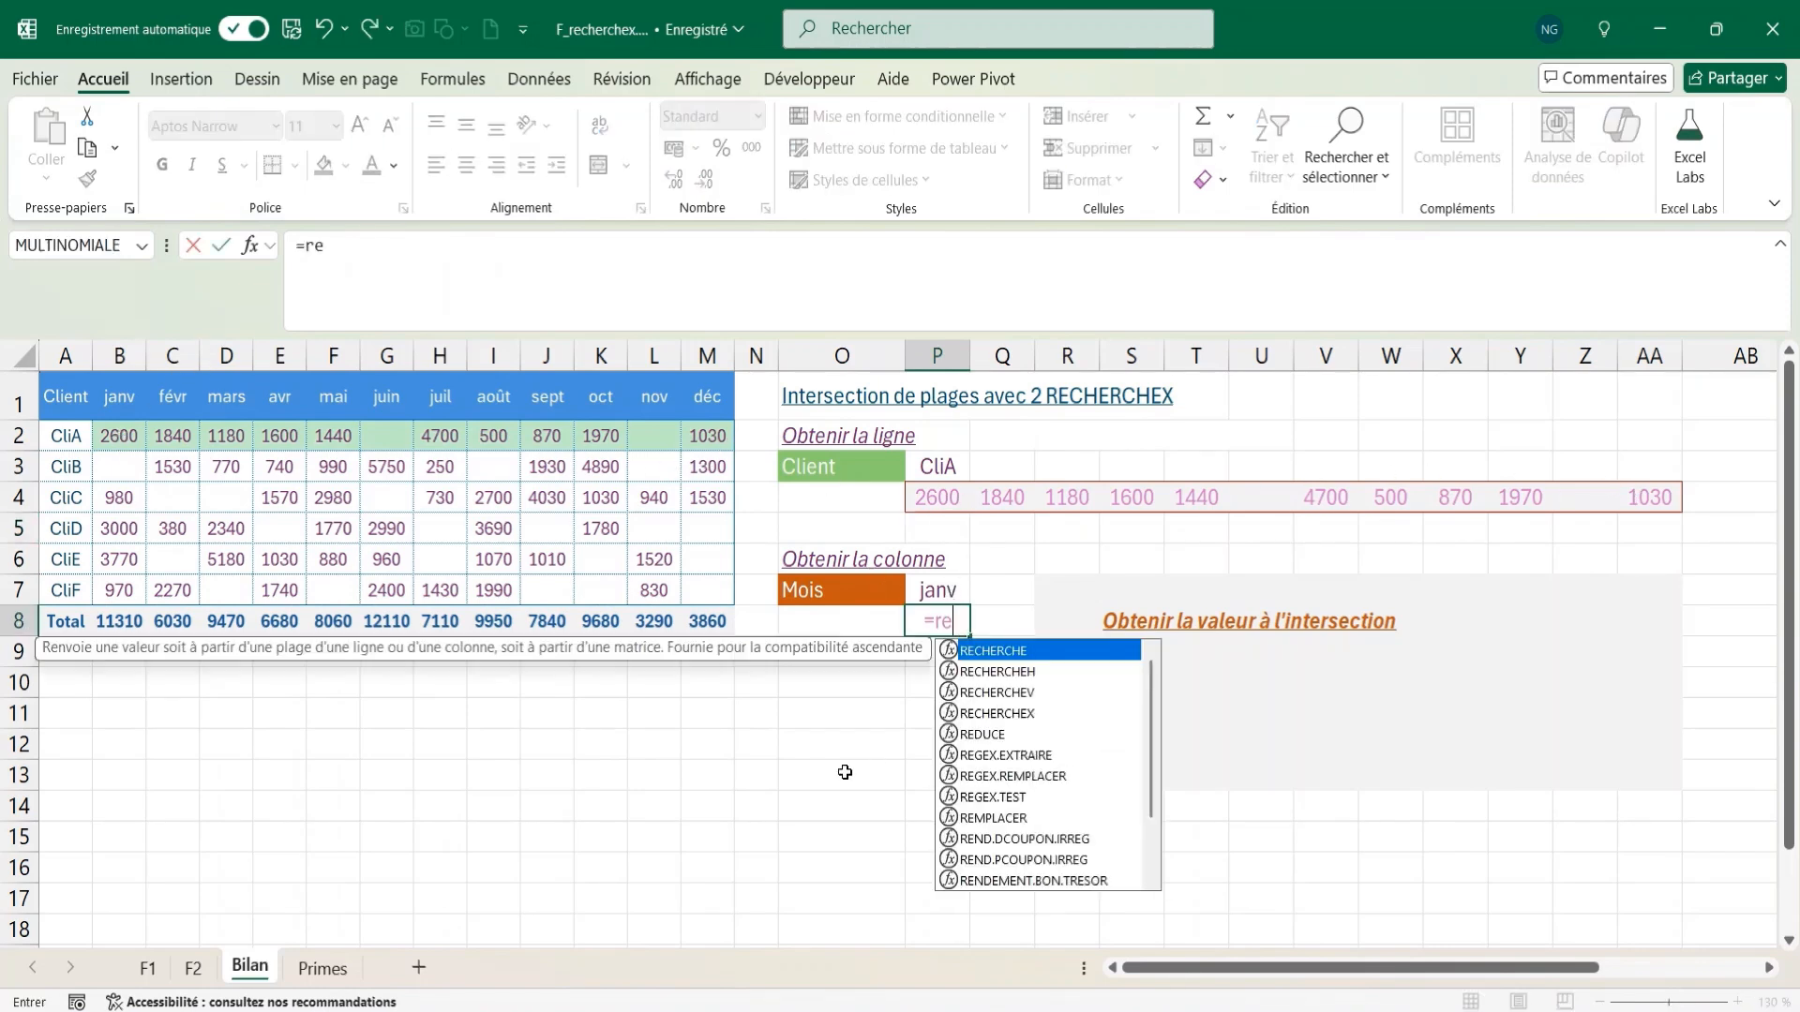
key(Down)
key(Down)
key(Down)
key(Tab)
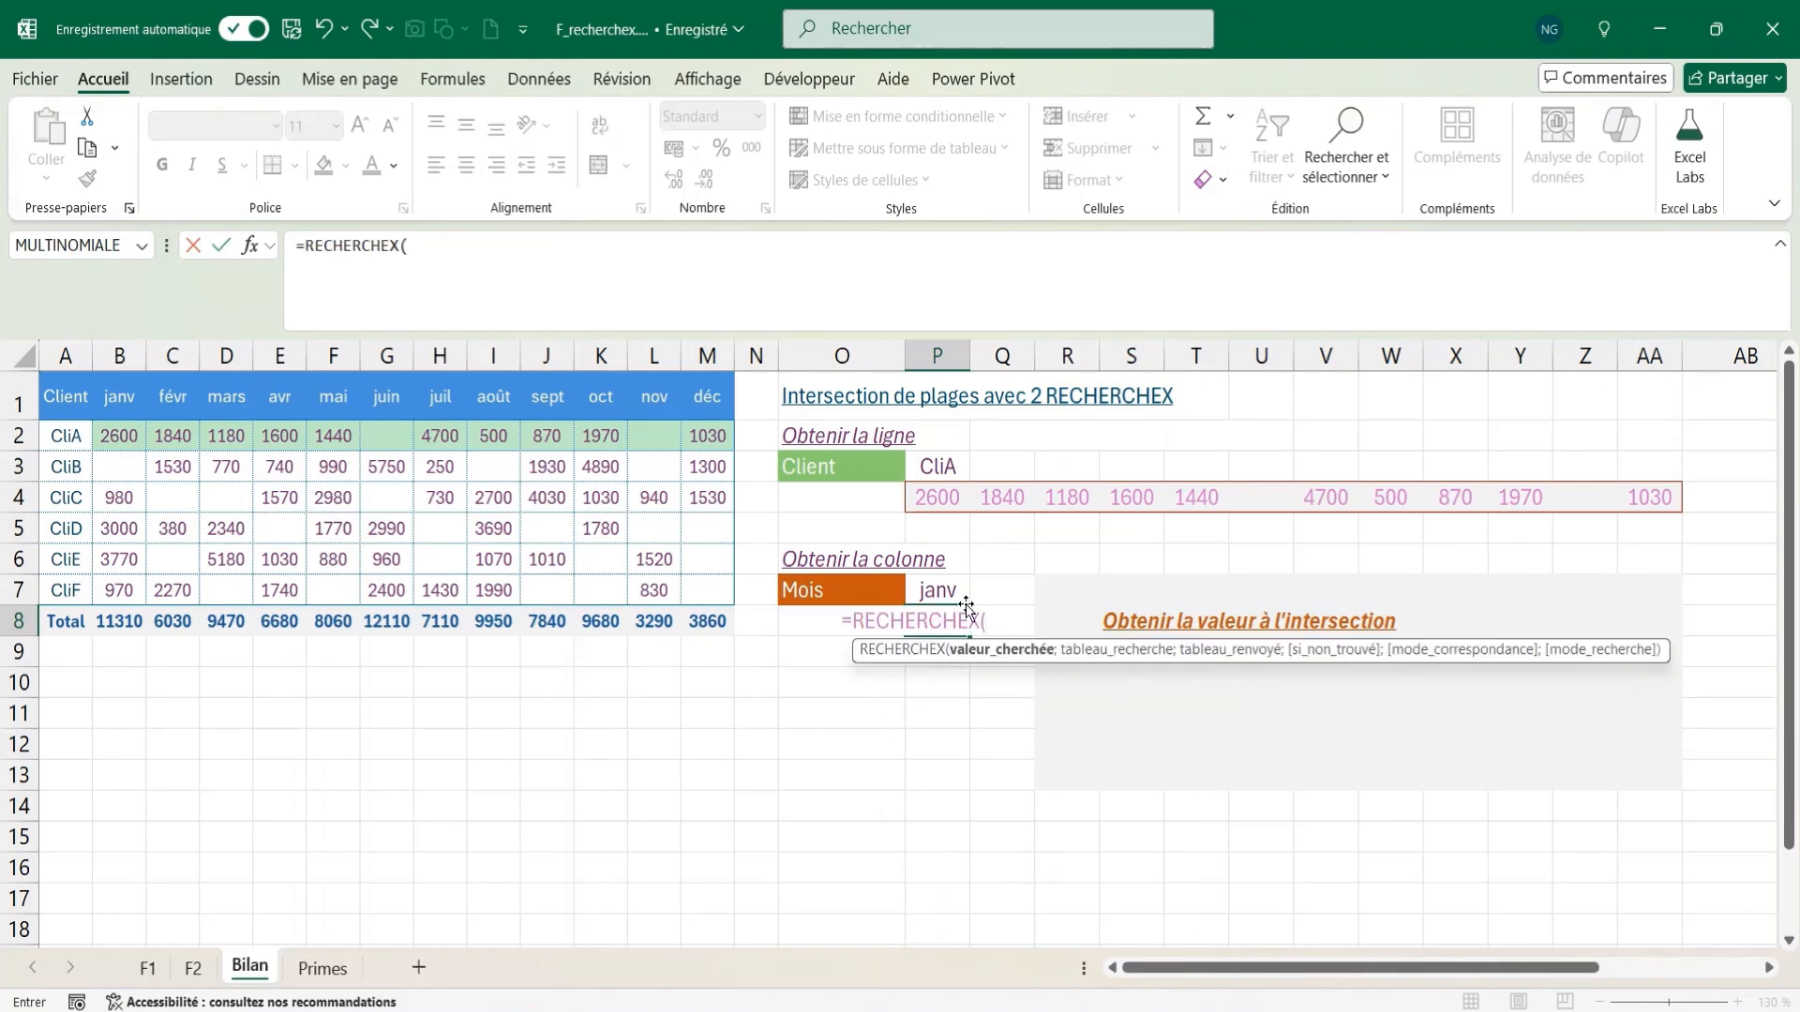
click(936, 586)
text(;)
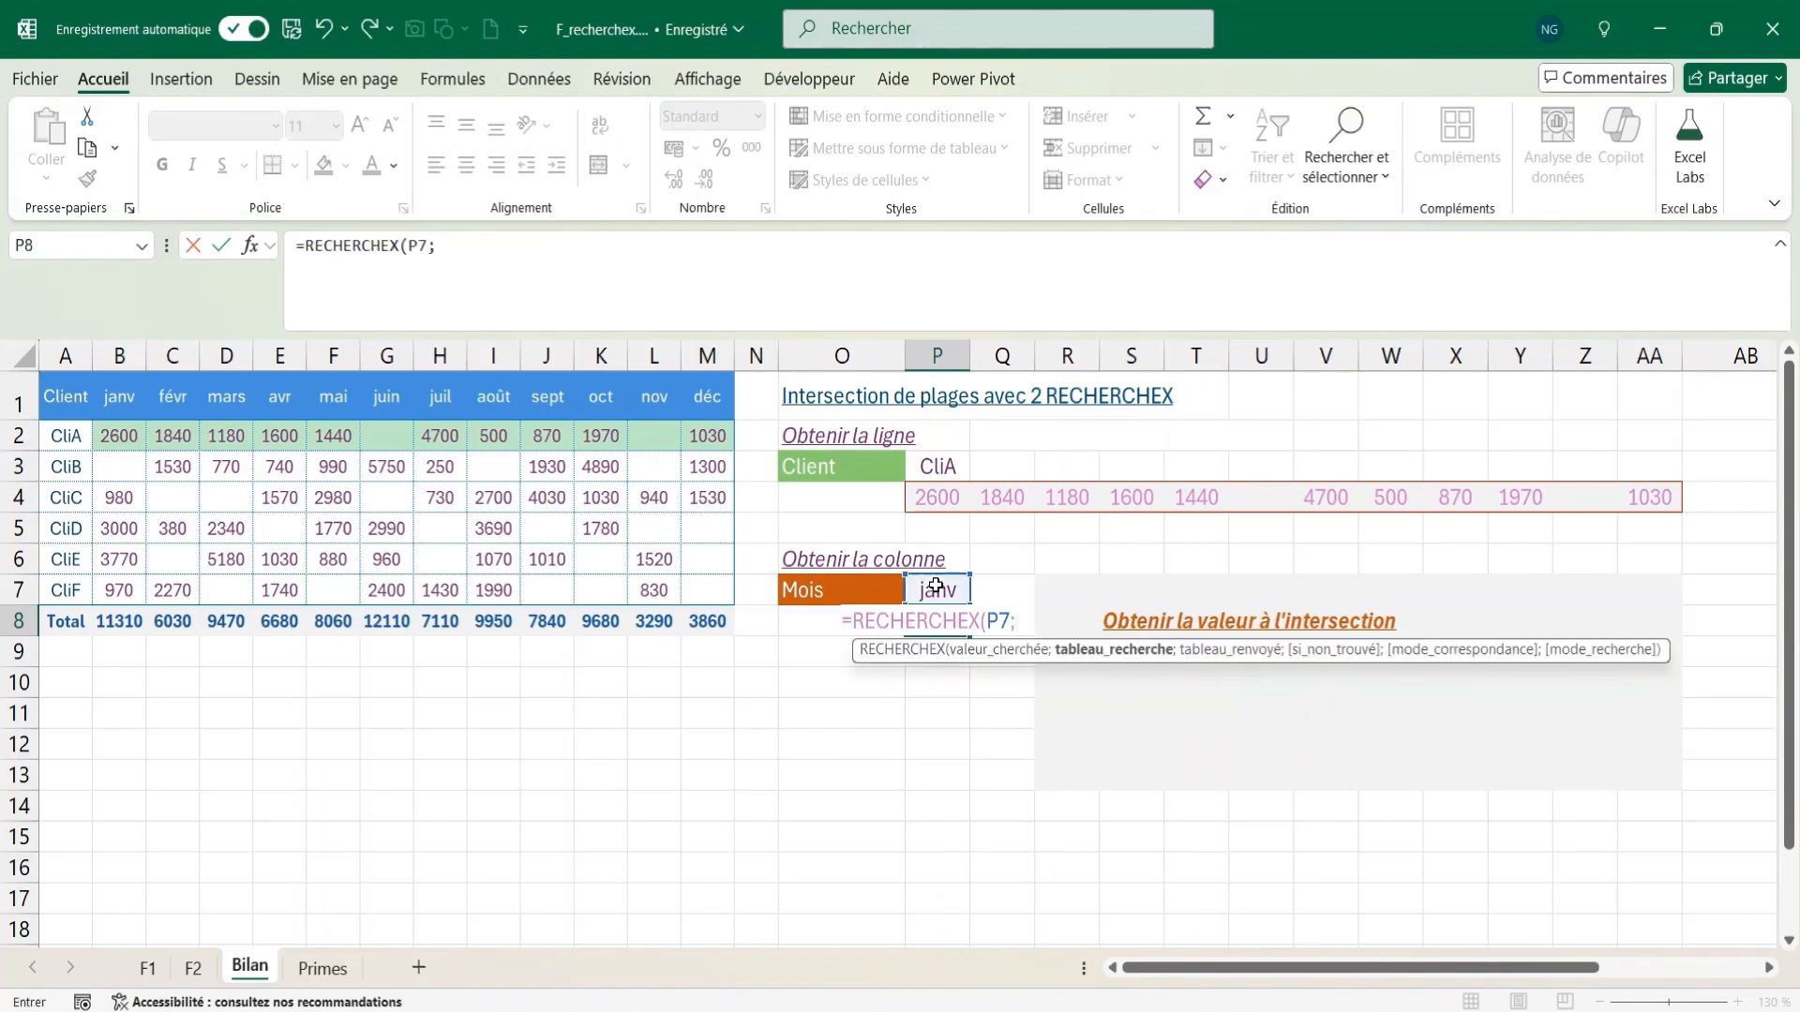
drag(117, 392, 701, 387)
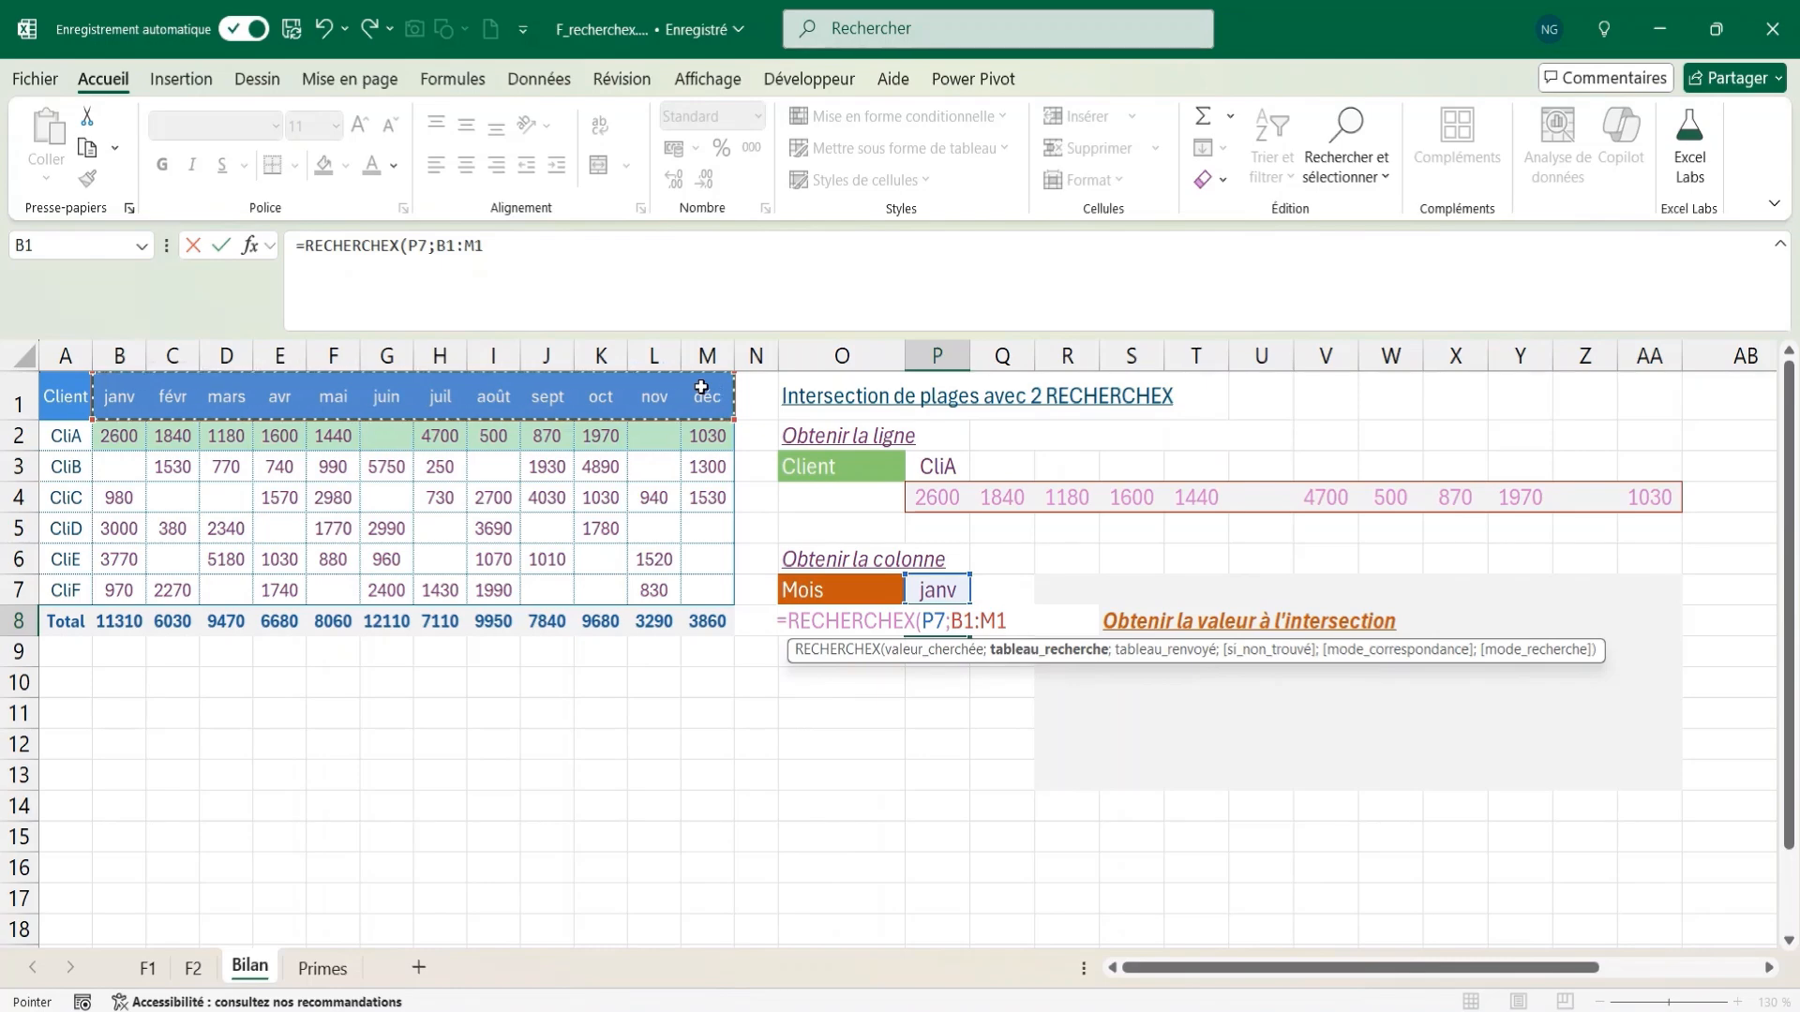
text(;)
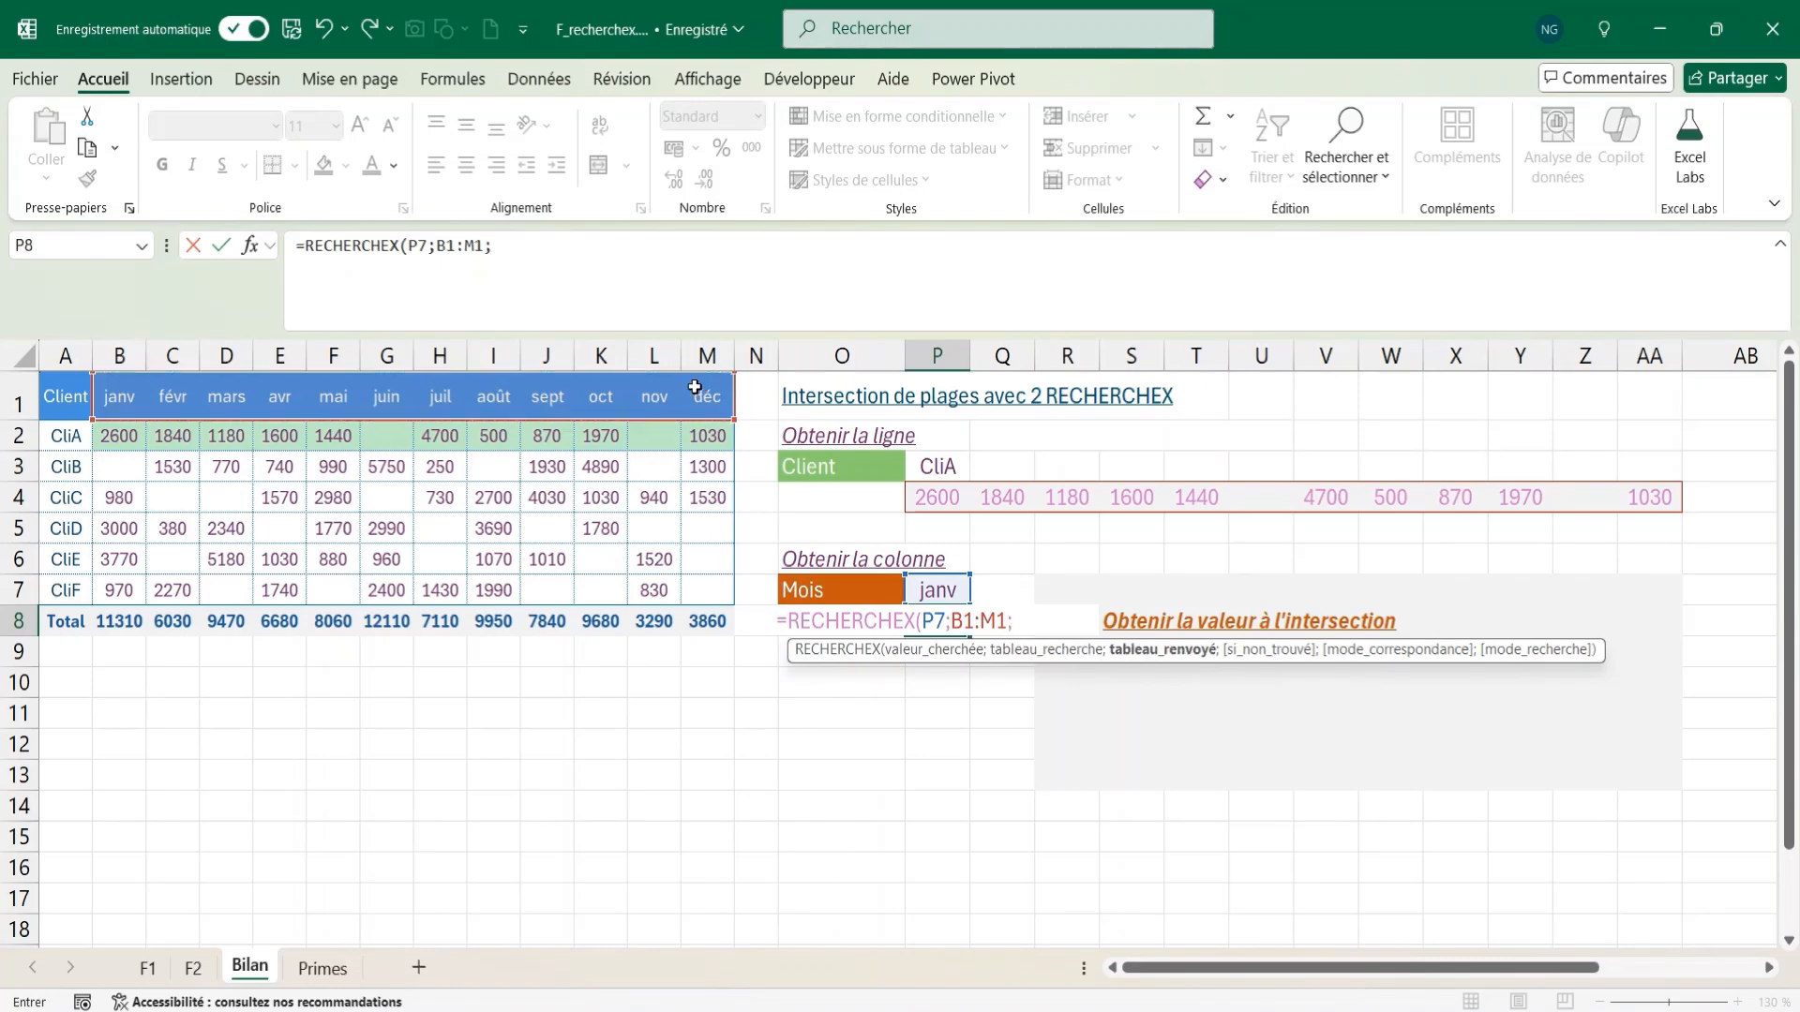
drag(117, 433, 705, 593)
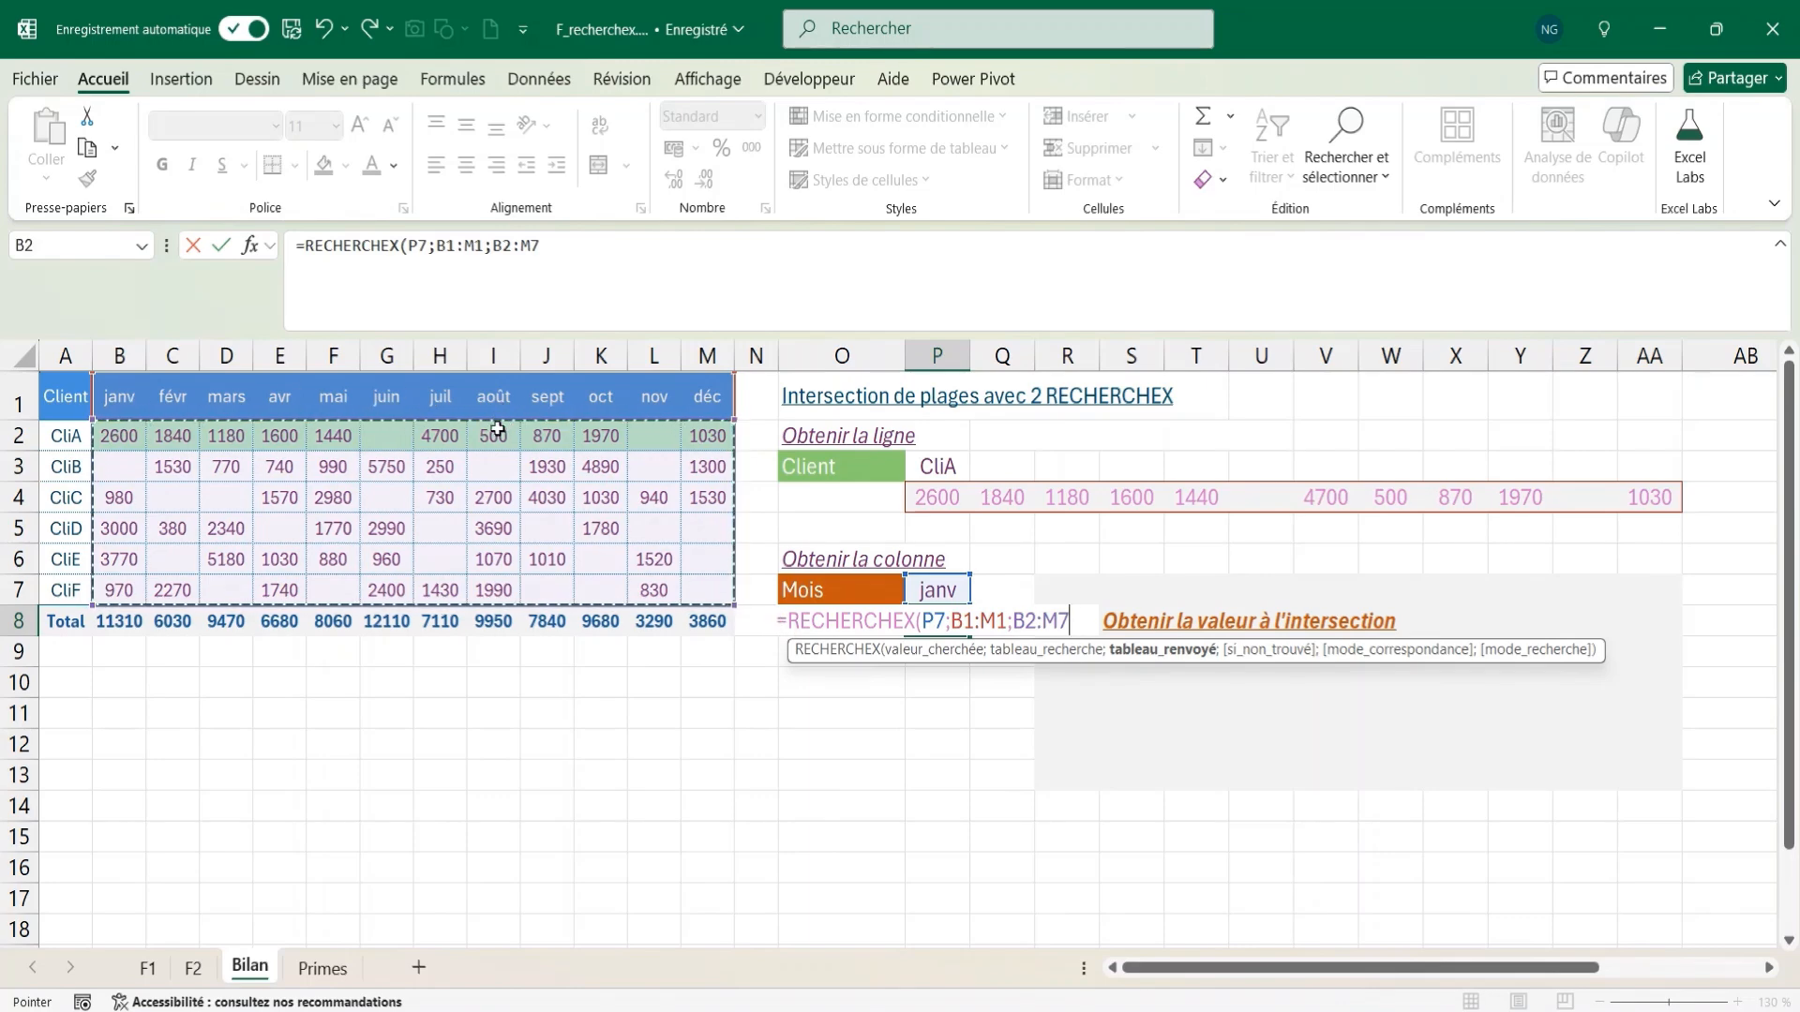
text())
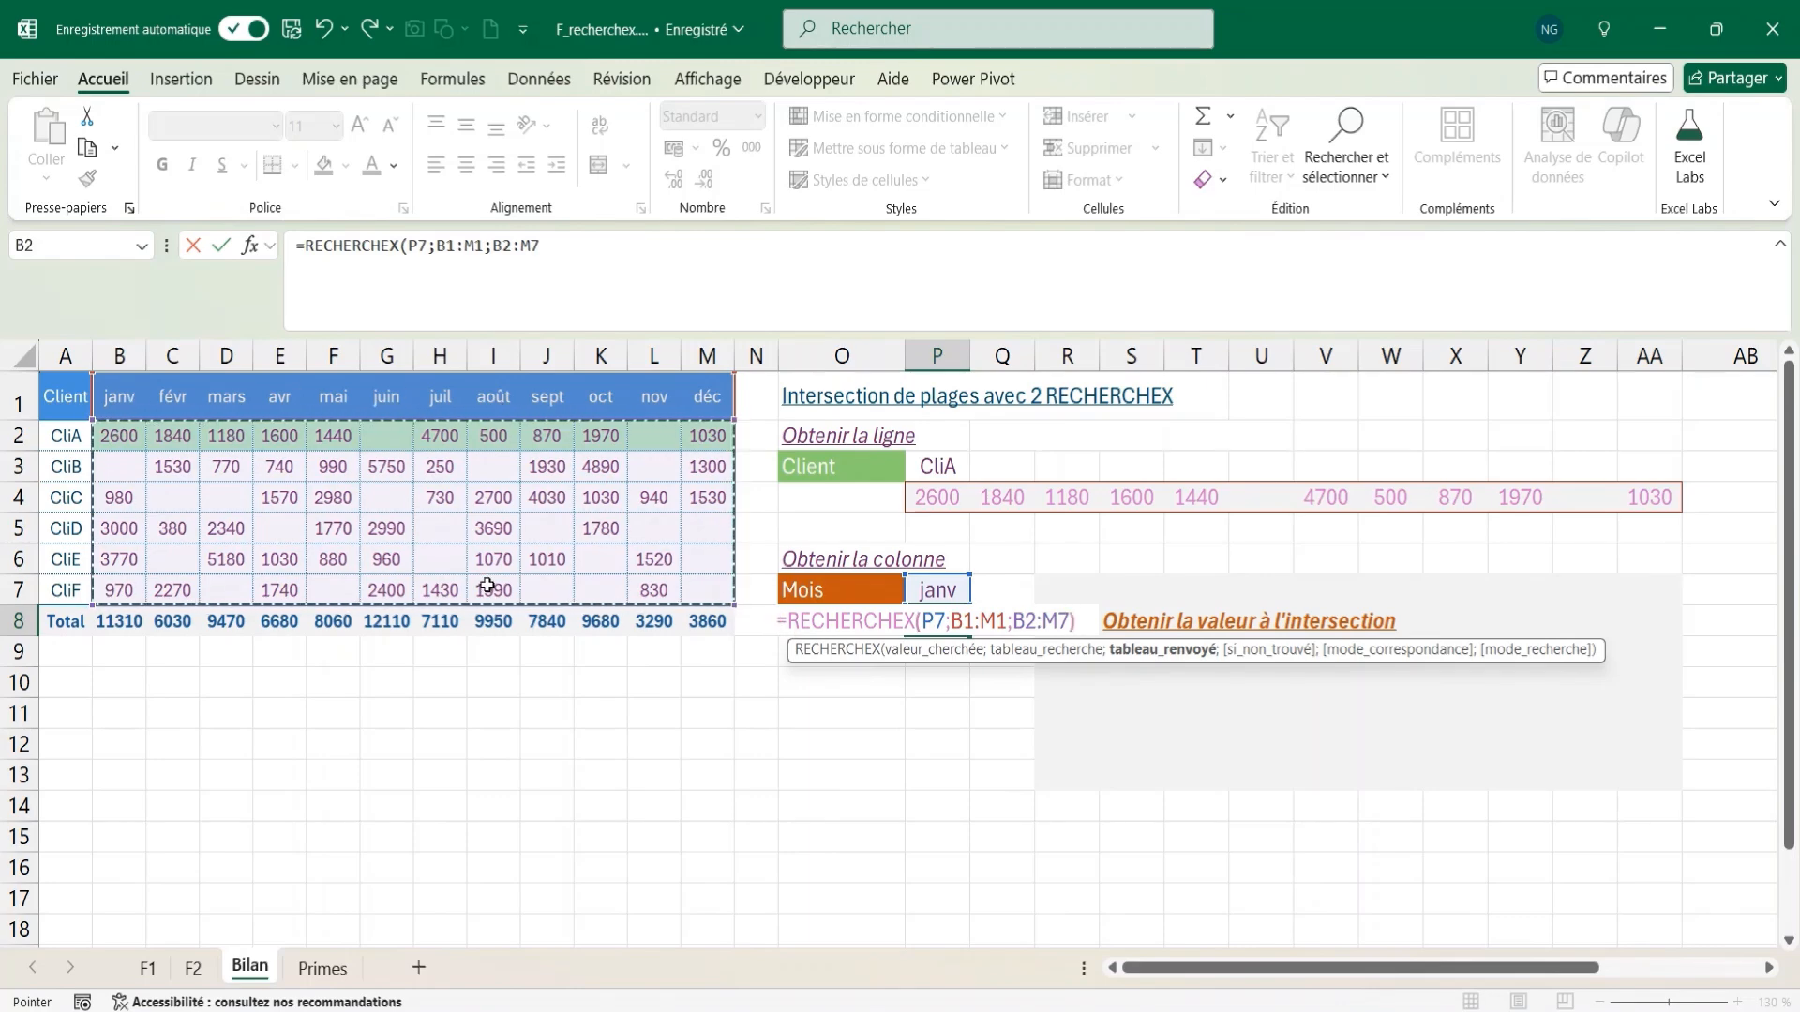
key(Return)
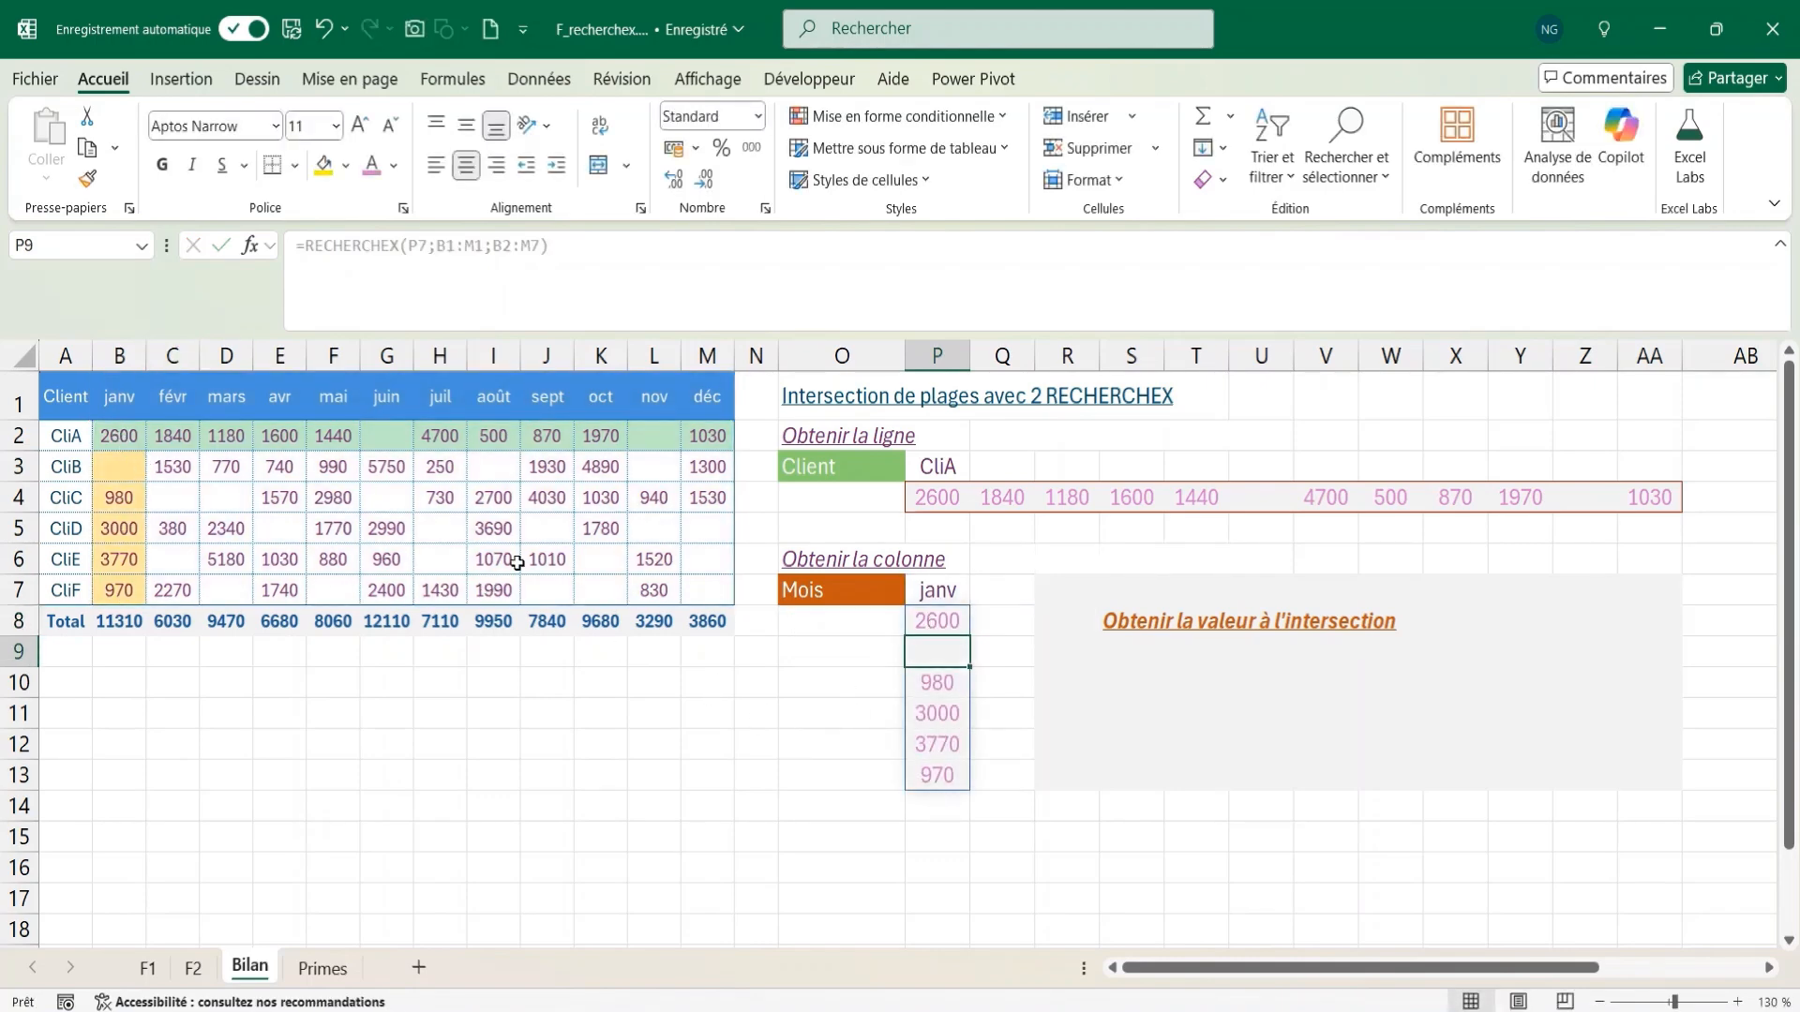
- Copy the whole RECHERCHEX formula text from P4 and leave that cell unchanged
click(941, 499)
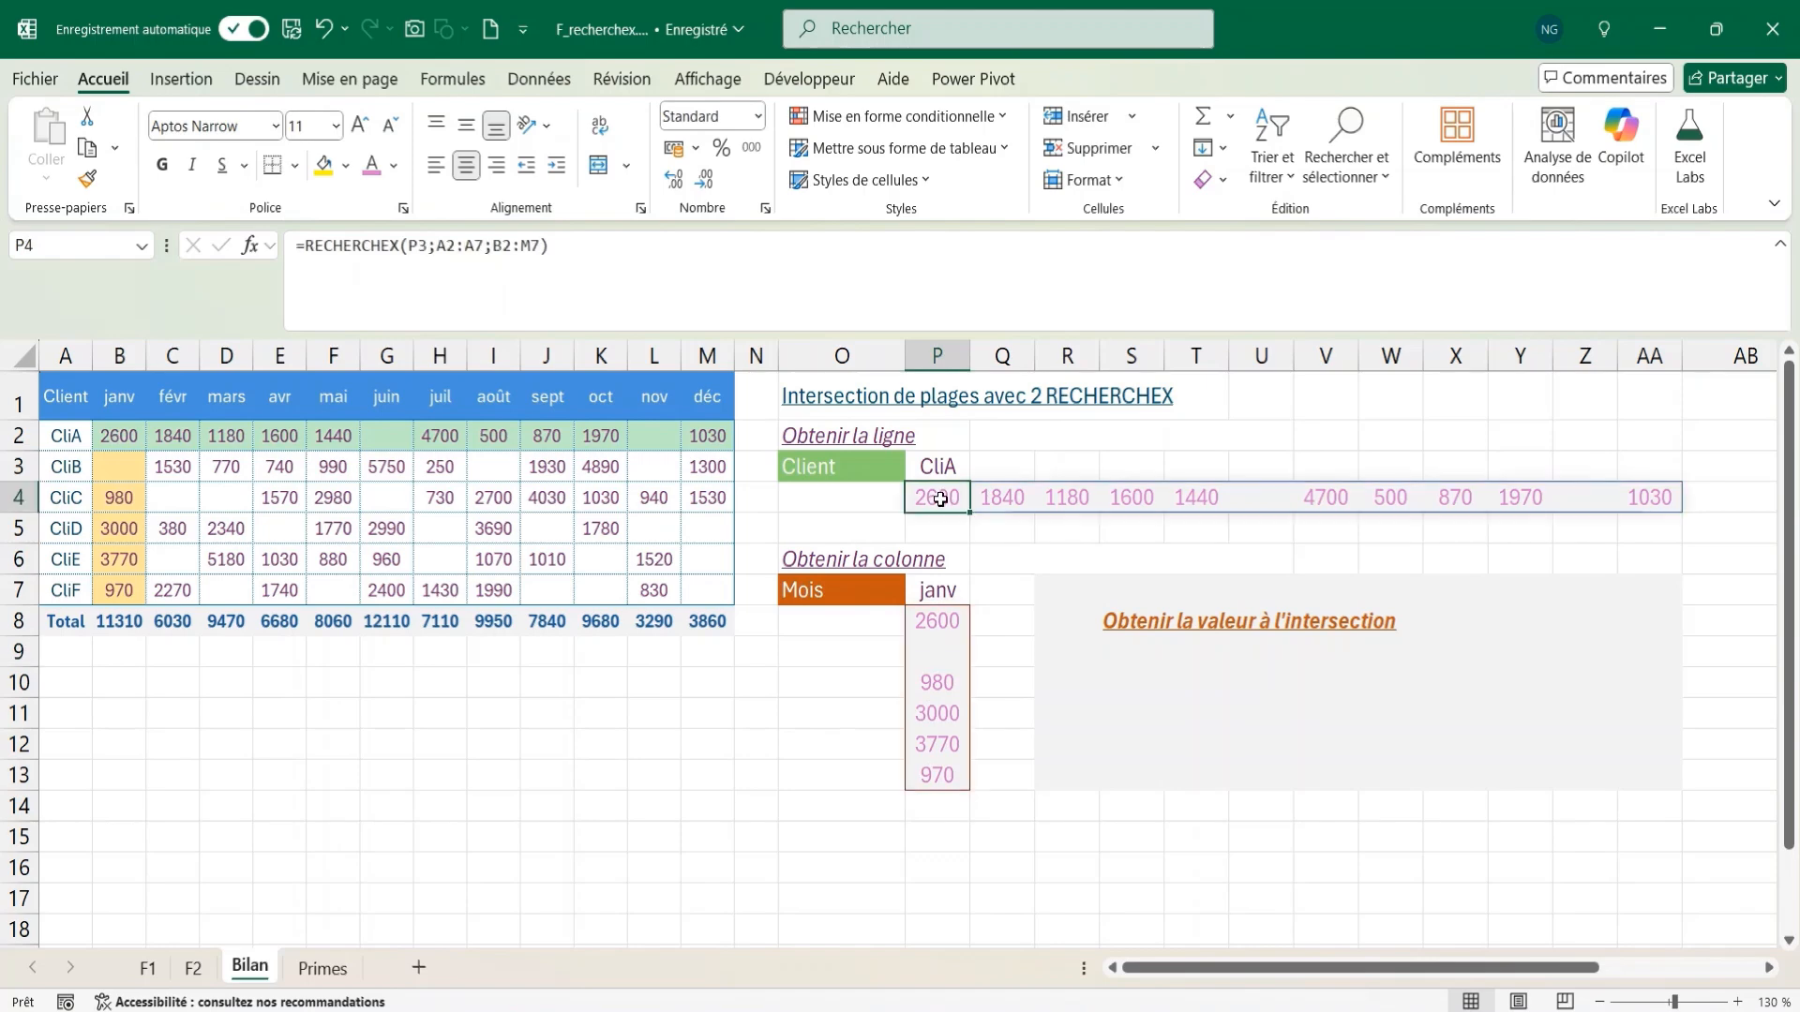
drag(298, 242, 702, 266)
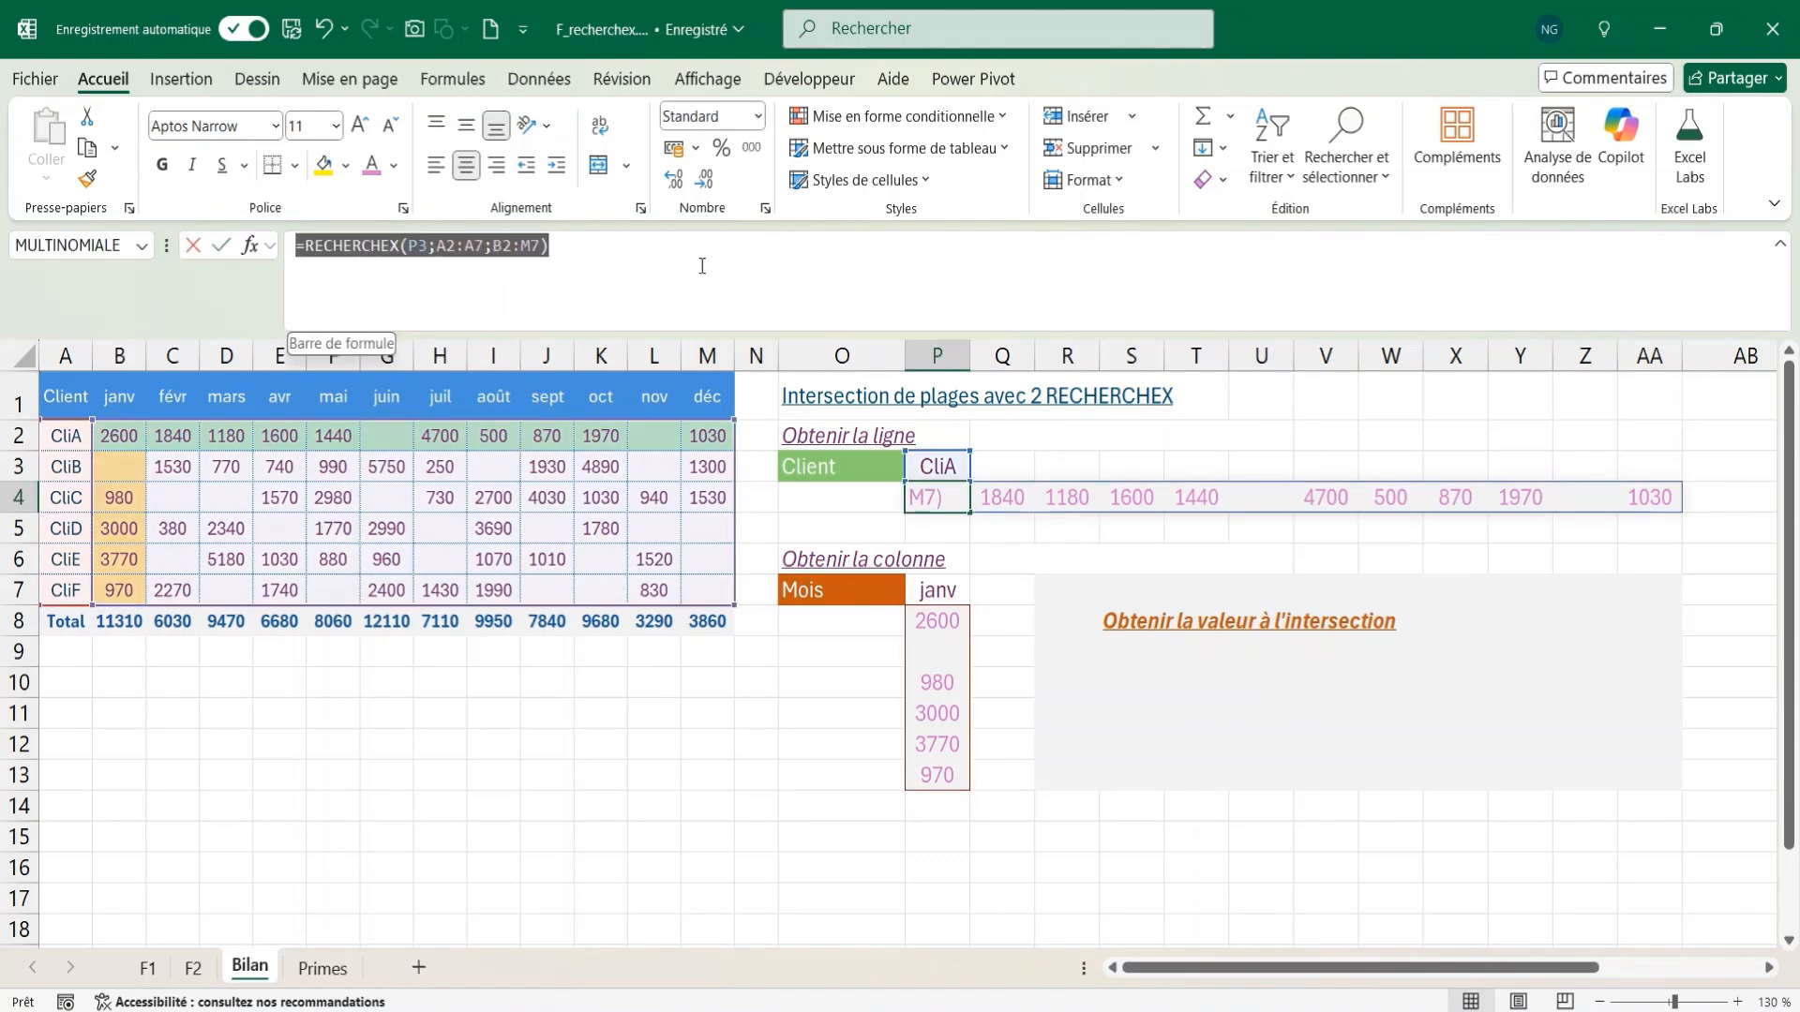
key(Escape)
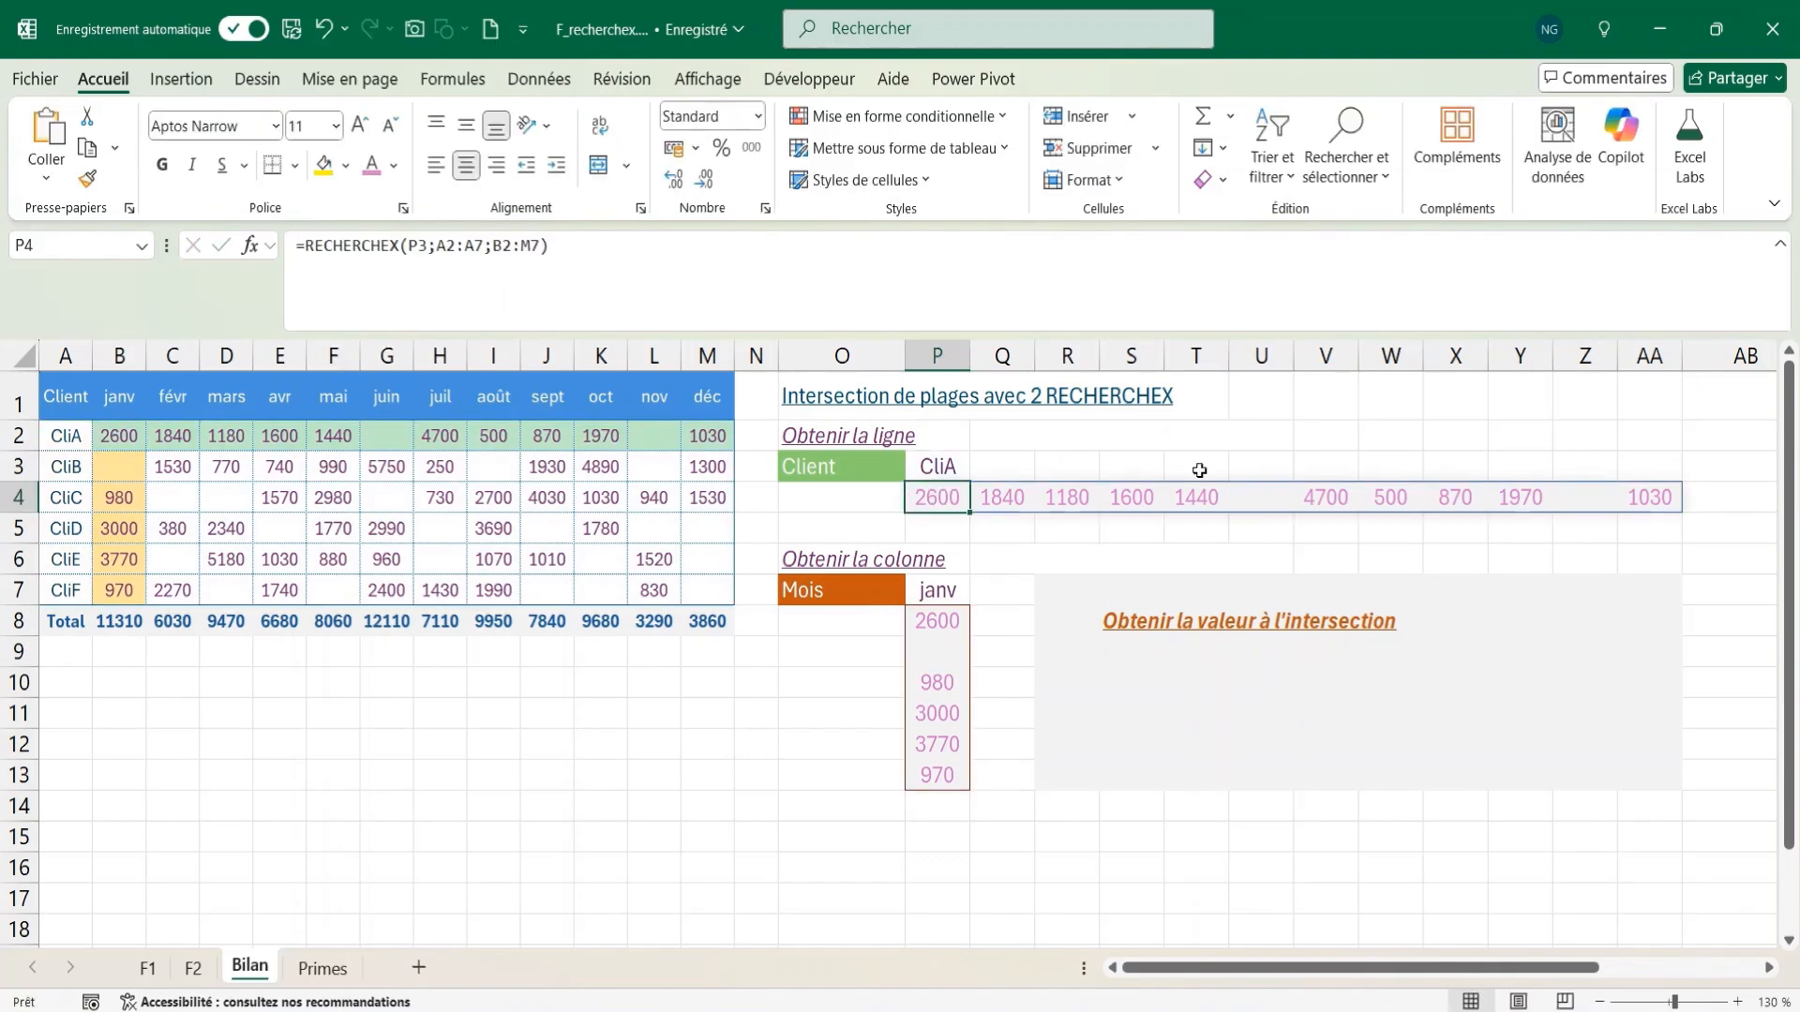
- Format T10 as bold and paste the copied RECHERCHEX formula into it
click(1206, 671)
key(ctrl+g)
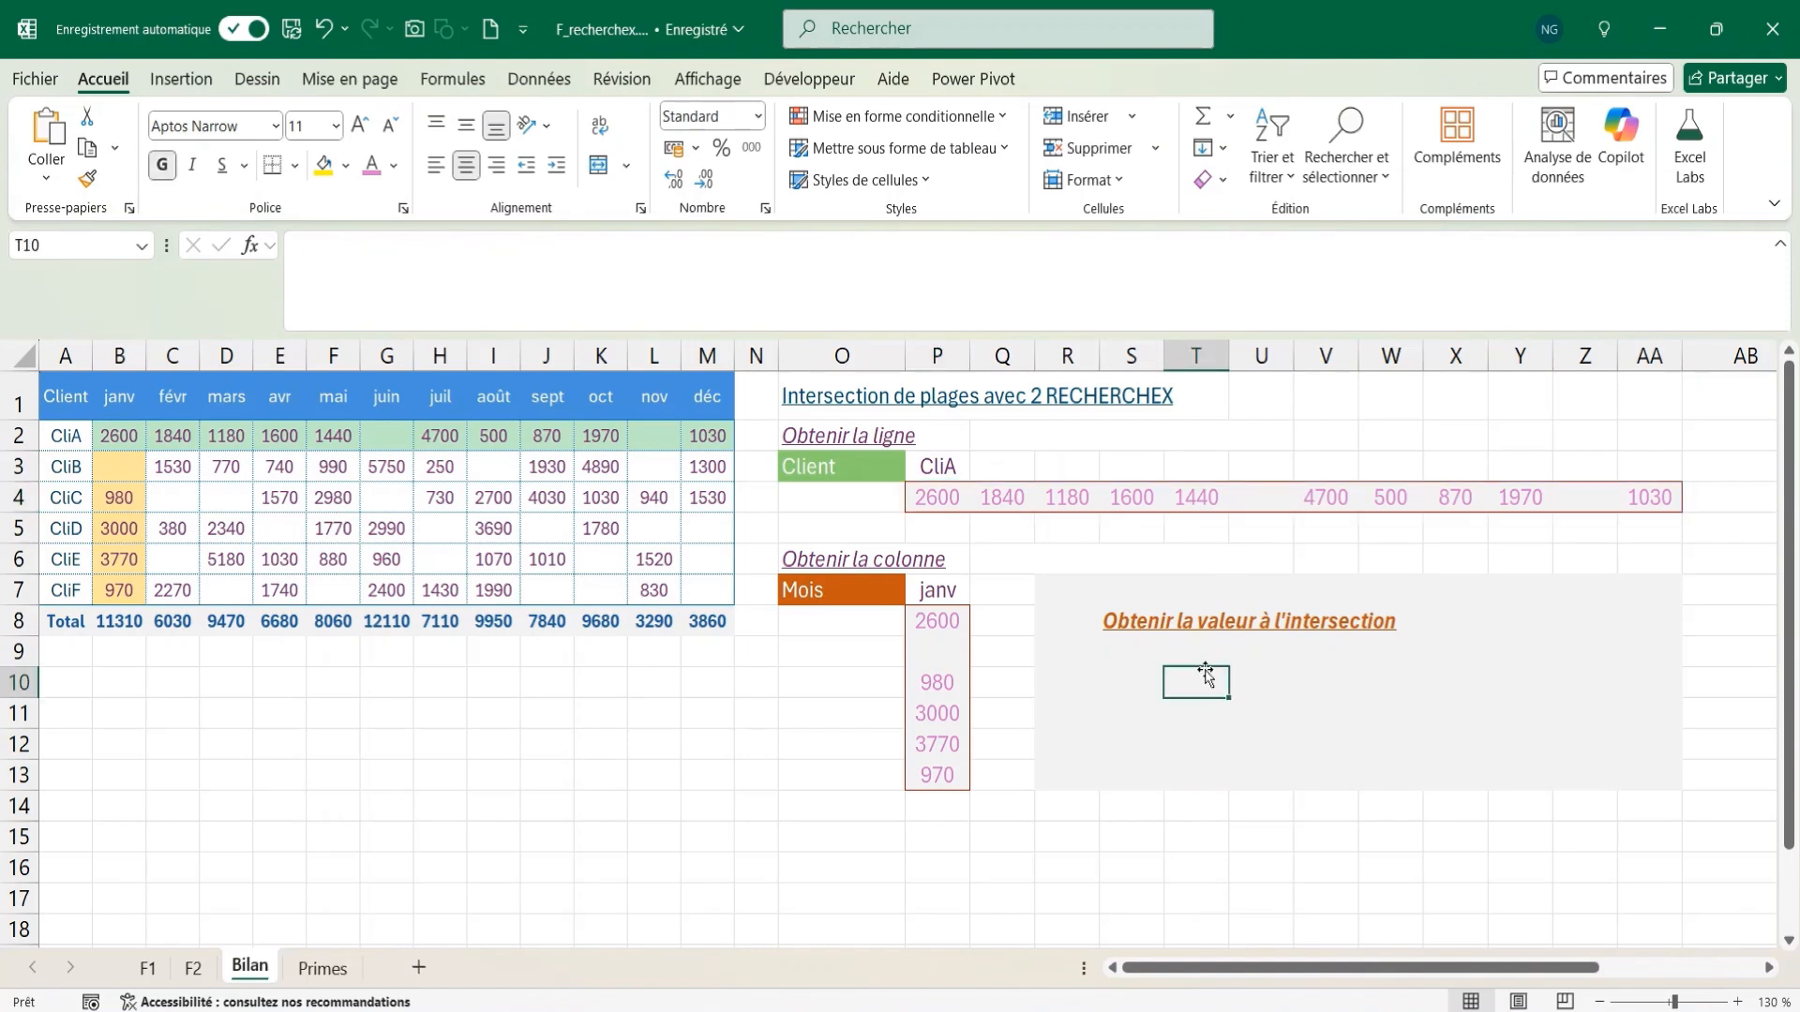
click(620, 265)
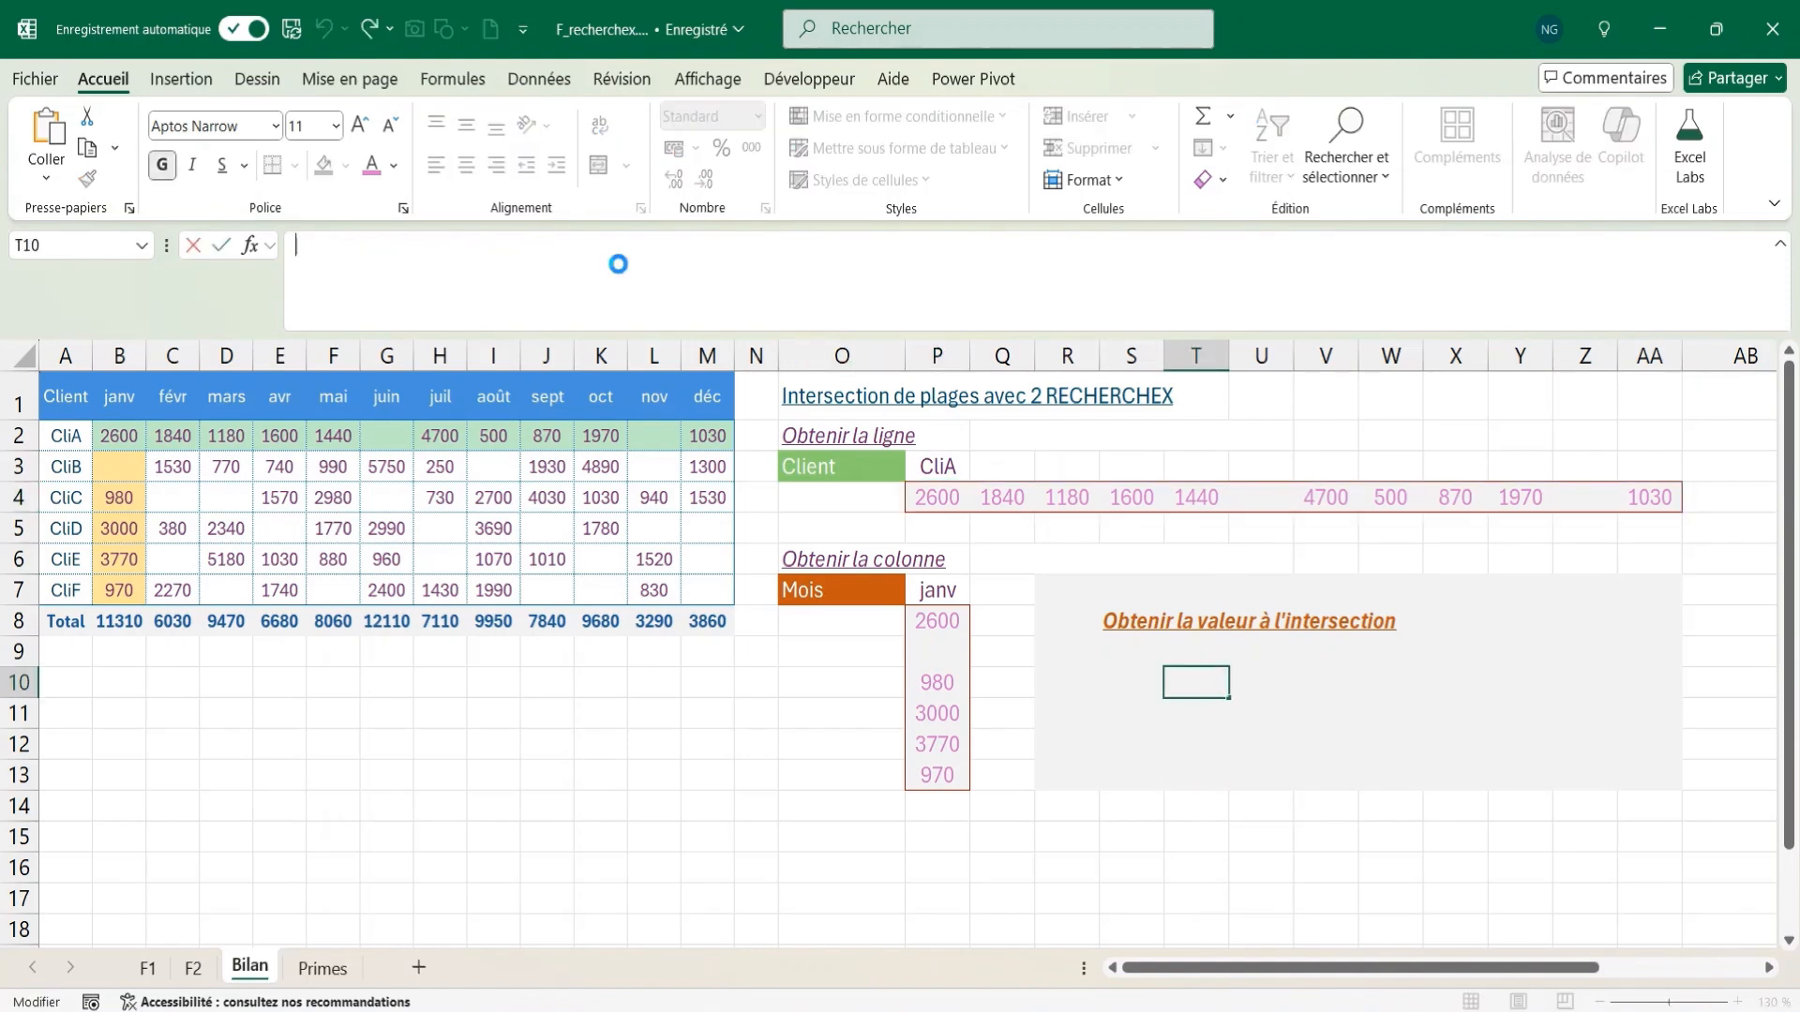
key(ctrl+v)
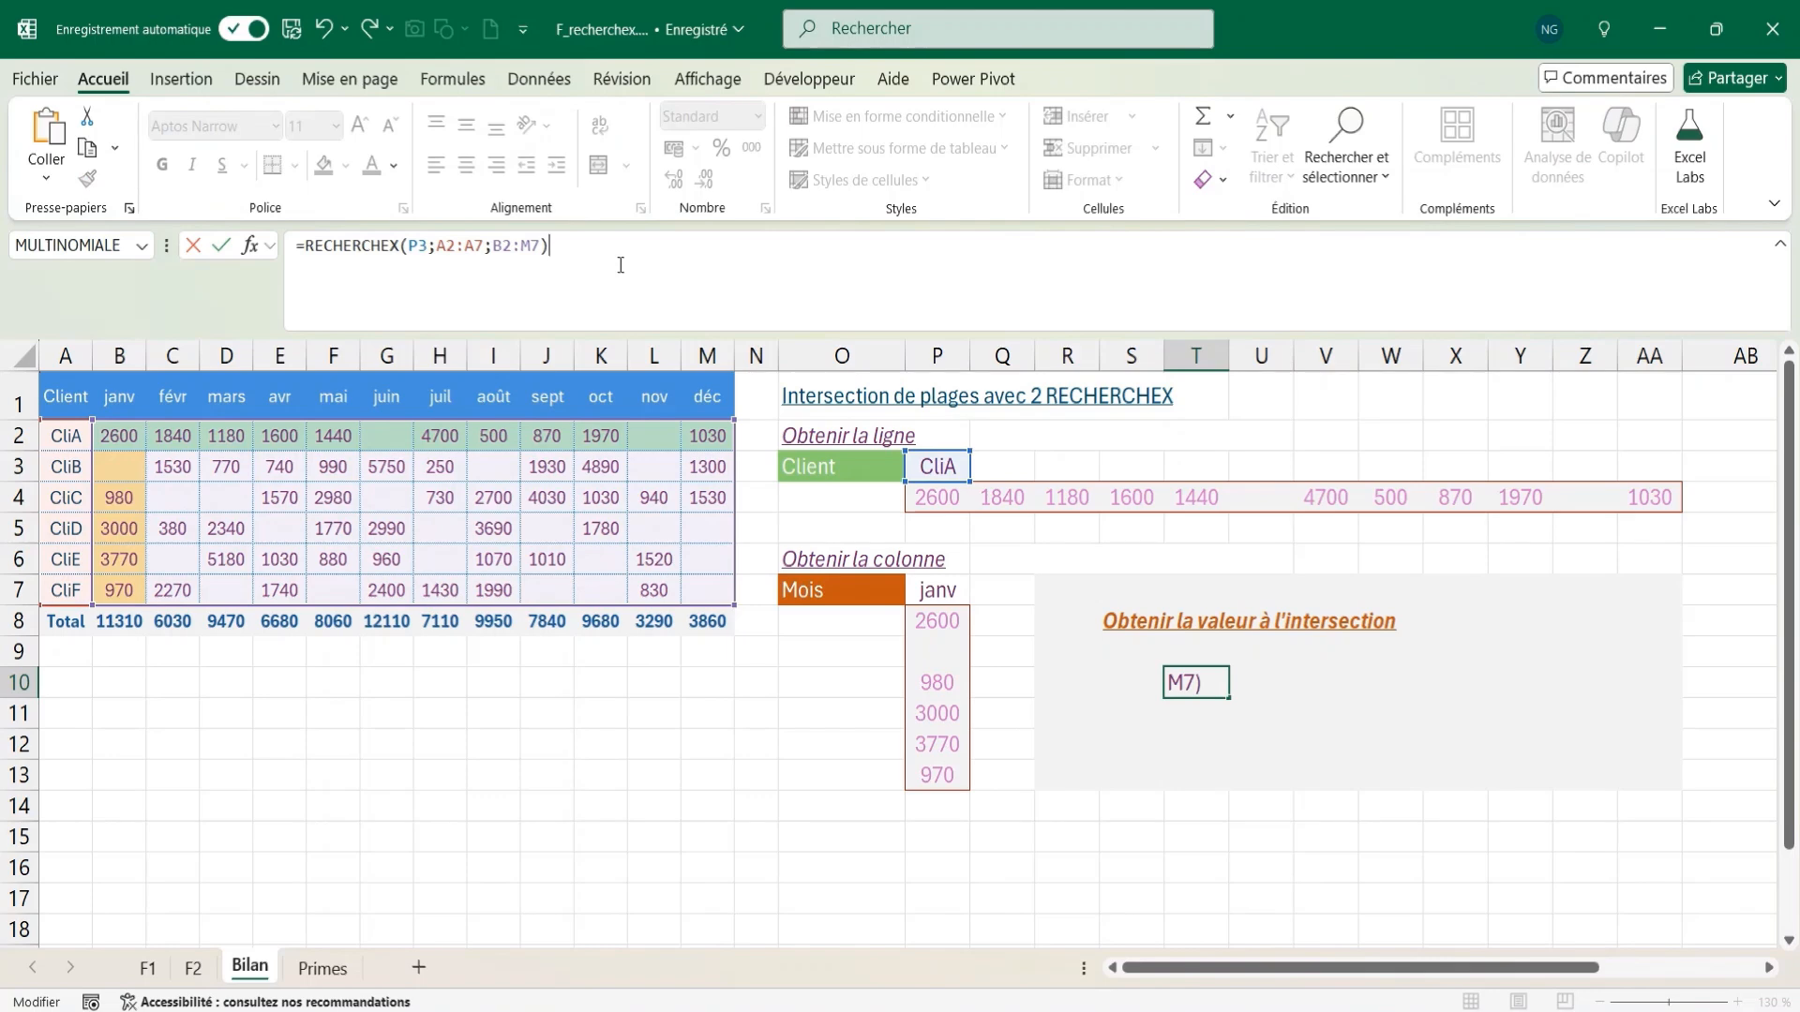
- Validate the formula in T10, then copy the RECHERCHEX formula from P8 without its equals sign and leave P8 unchanged
key(Return)
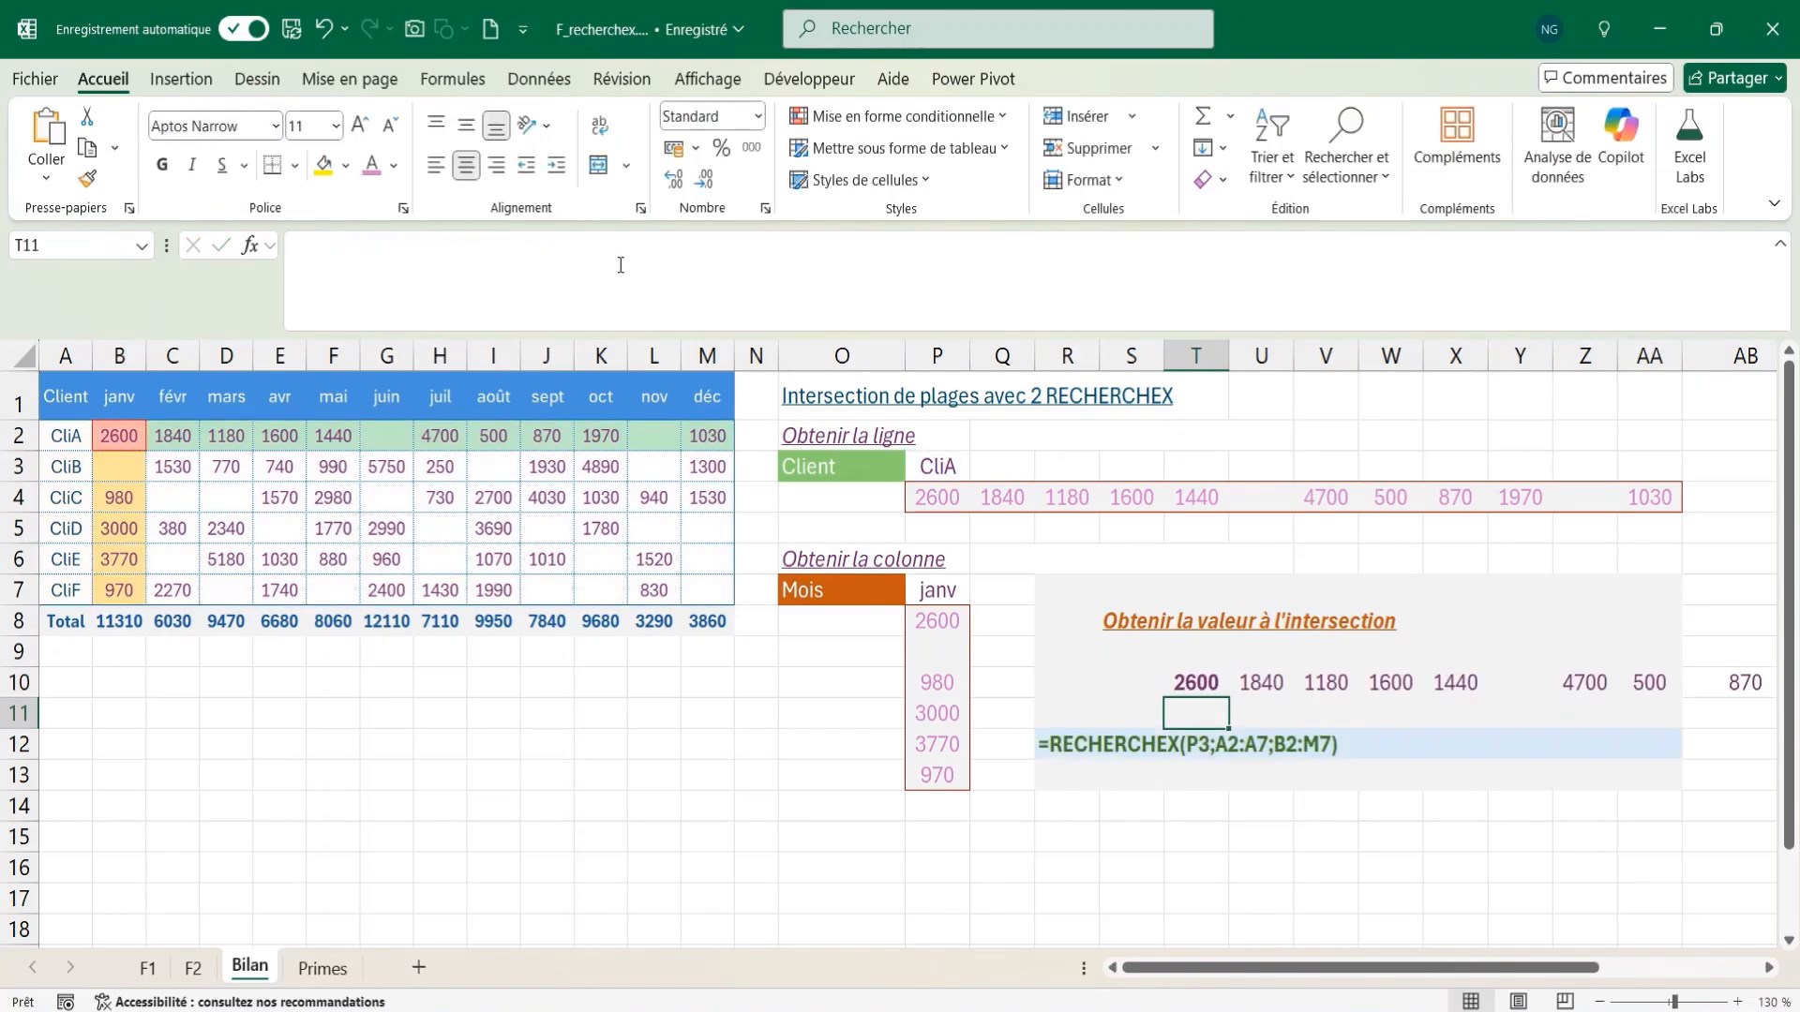
click(1195, 681)
click(936, 615)
drag(306, 247, 654, 255)
key(ctrl+c)
key(Escape)
- Extend the T10 formula with a space followed by the copied RECHERCHEX(P7;B1:M1;B2:M7), so that it returns the intersection value
click(1199, 682)
click(561, 246)
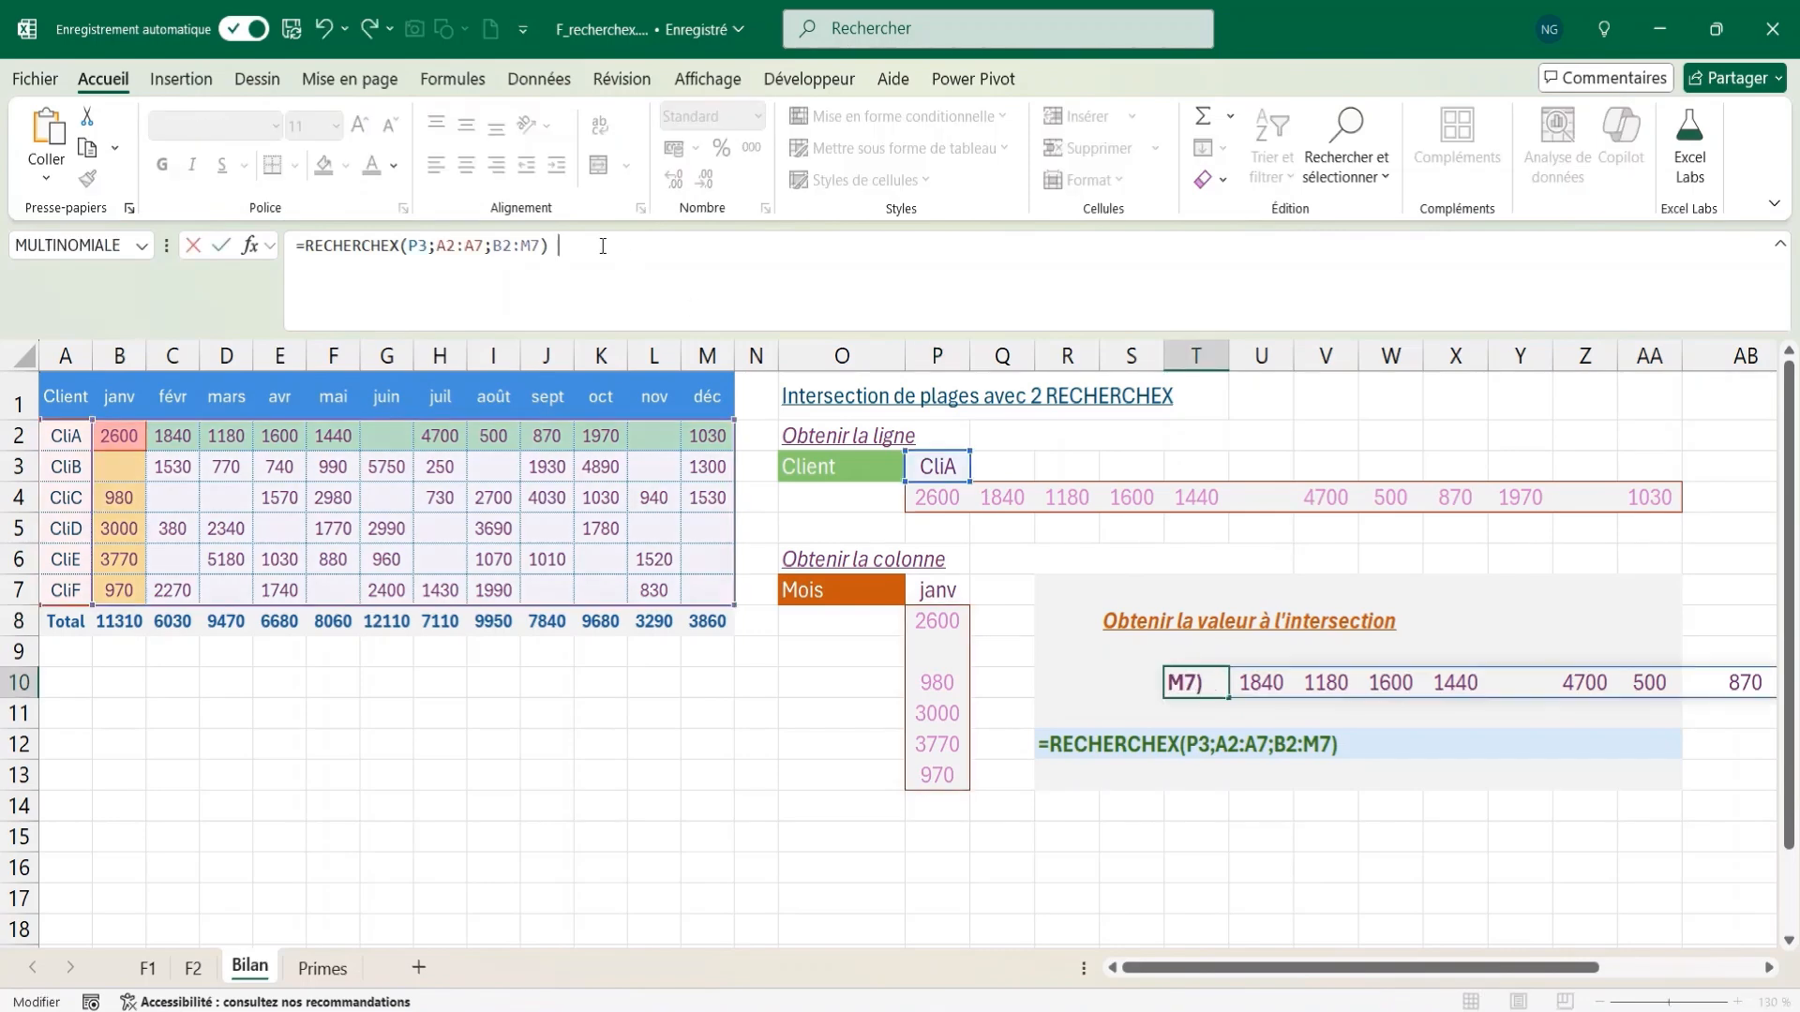
key(ctrl+v)
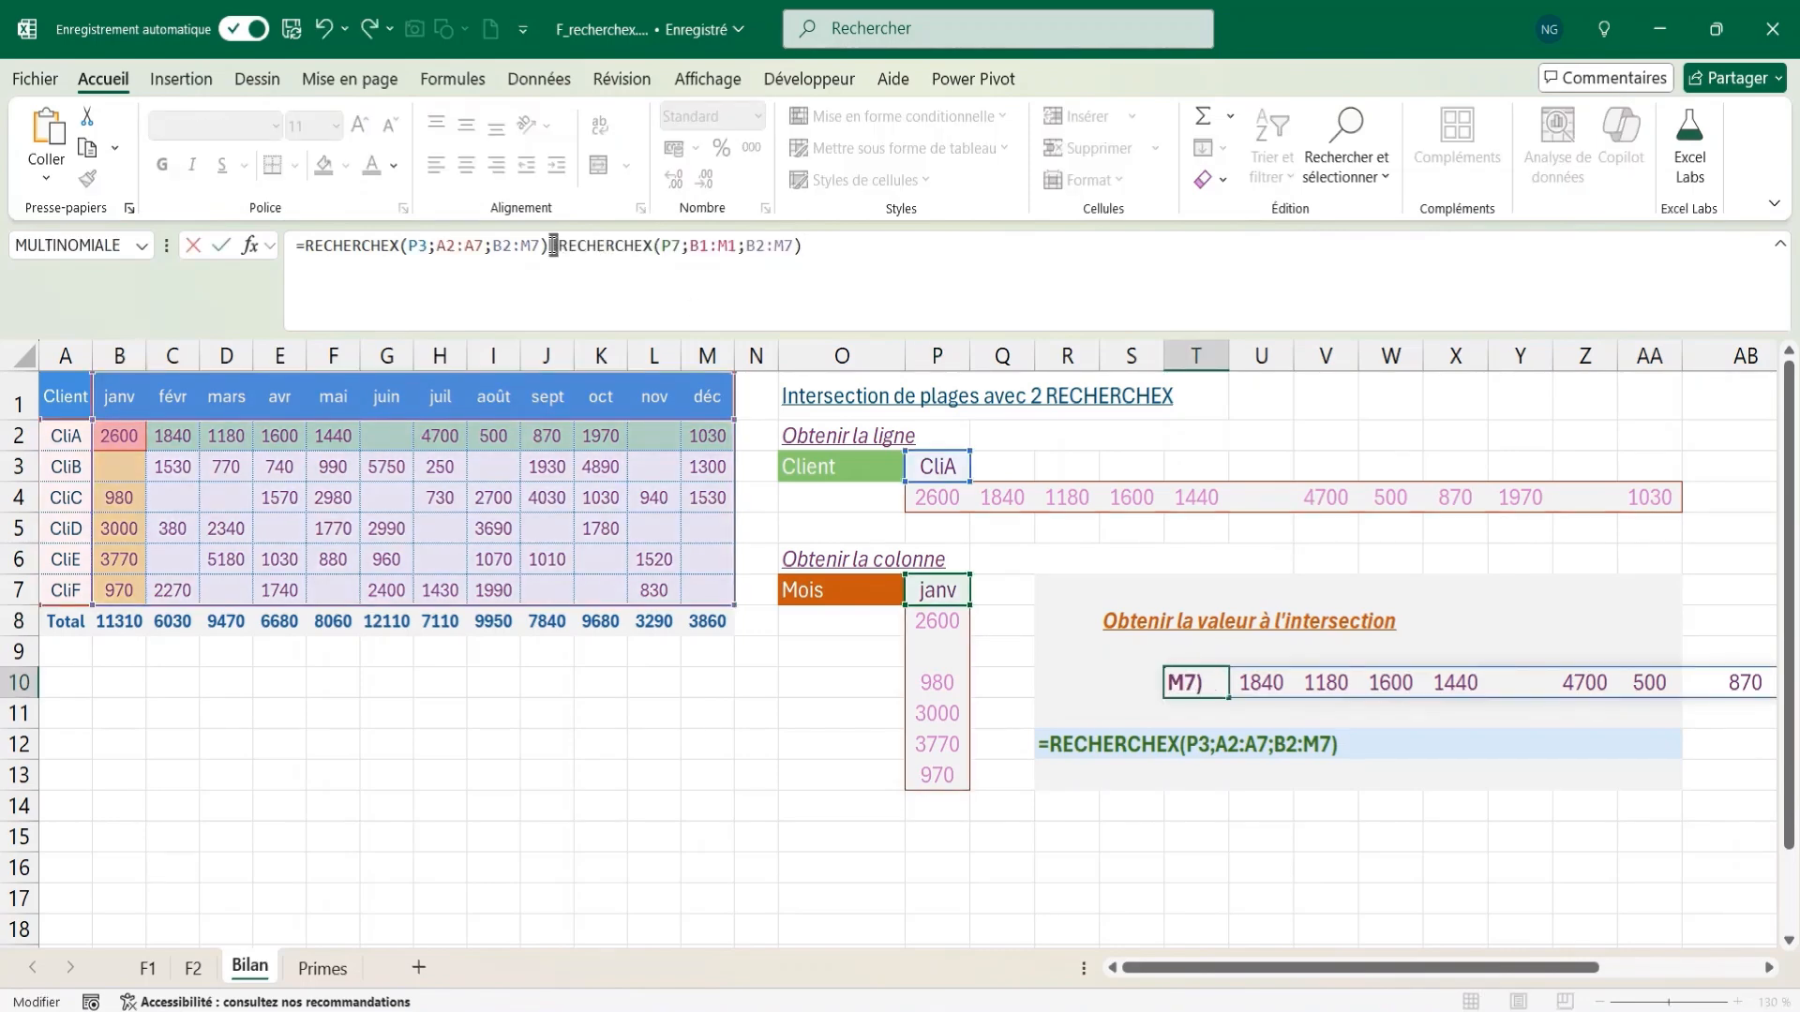
click(554, 246)
click(825, 248)
key(Return)
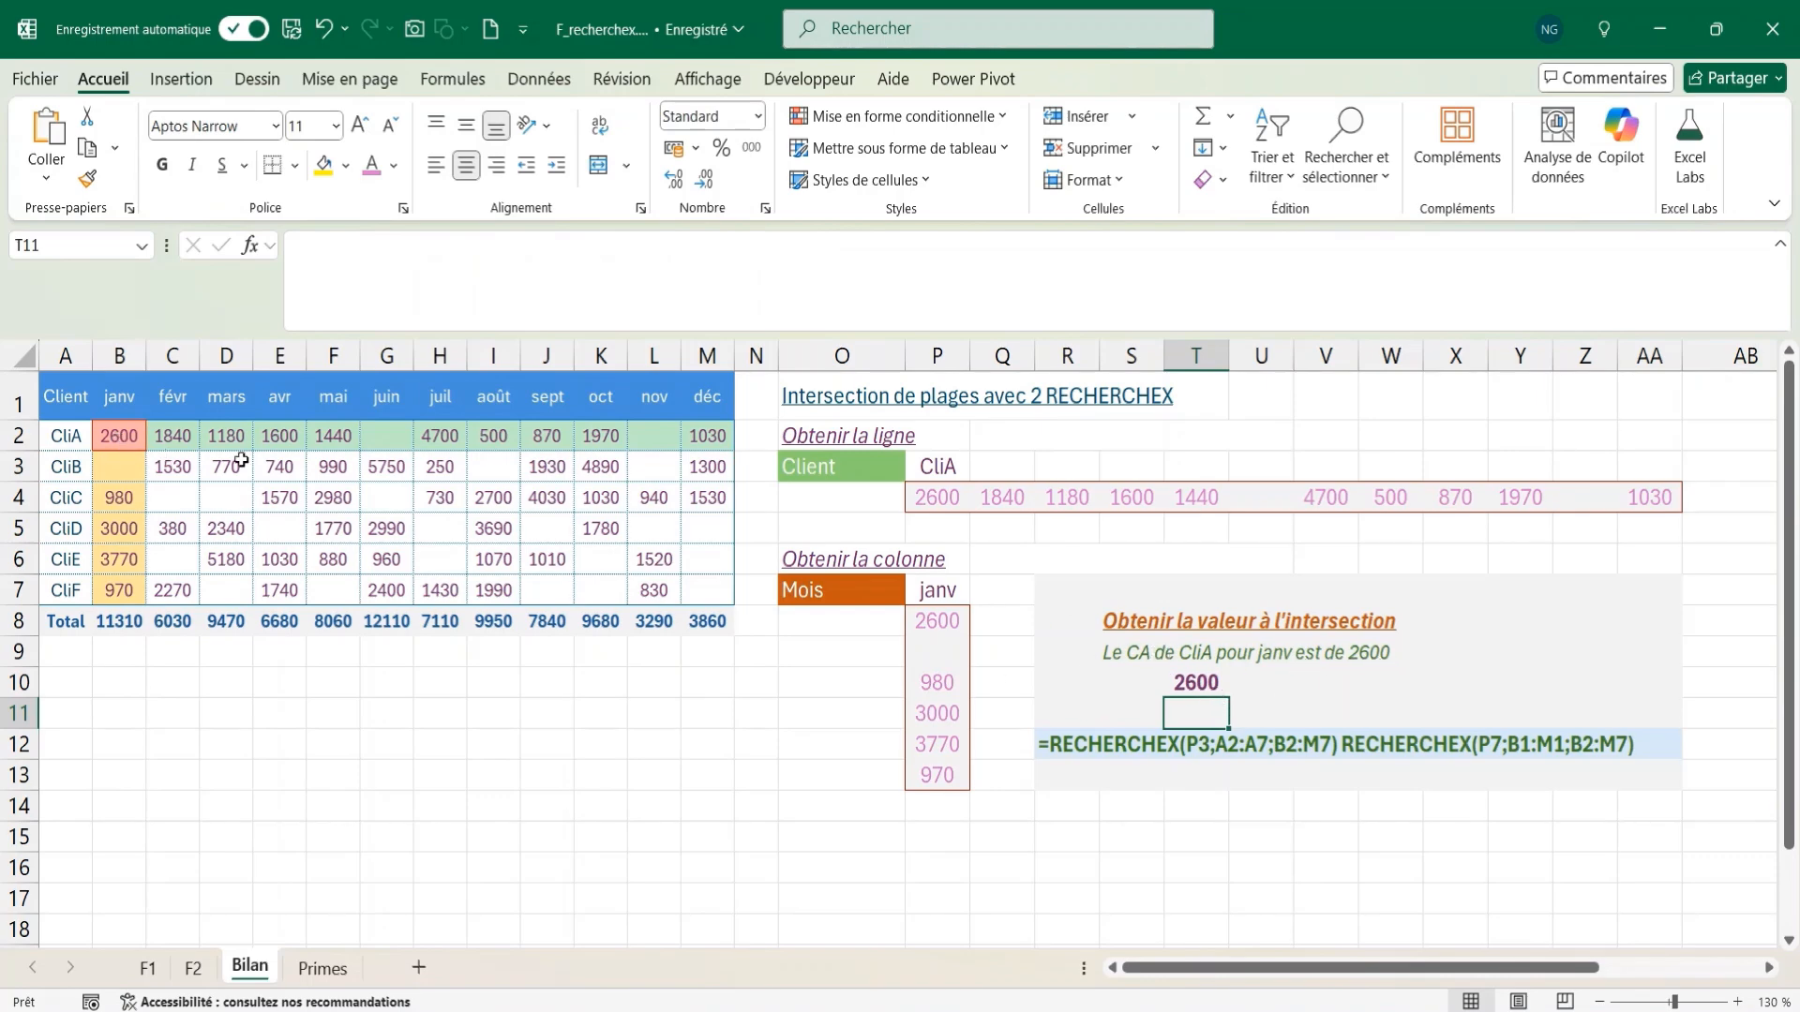
- Test the intersection formula by setting the client in P3 to CliC and choosing a different month in P7
click(952, 466)
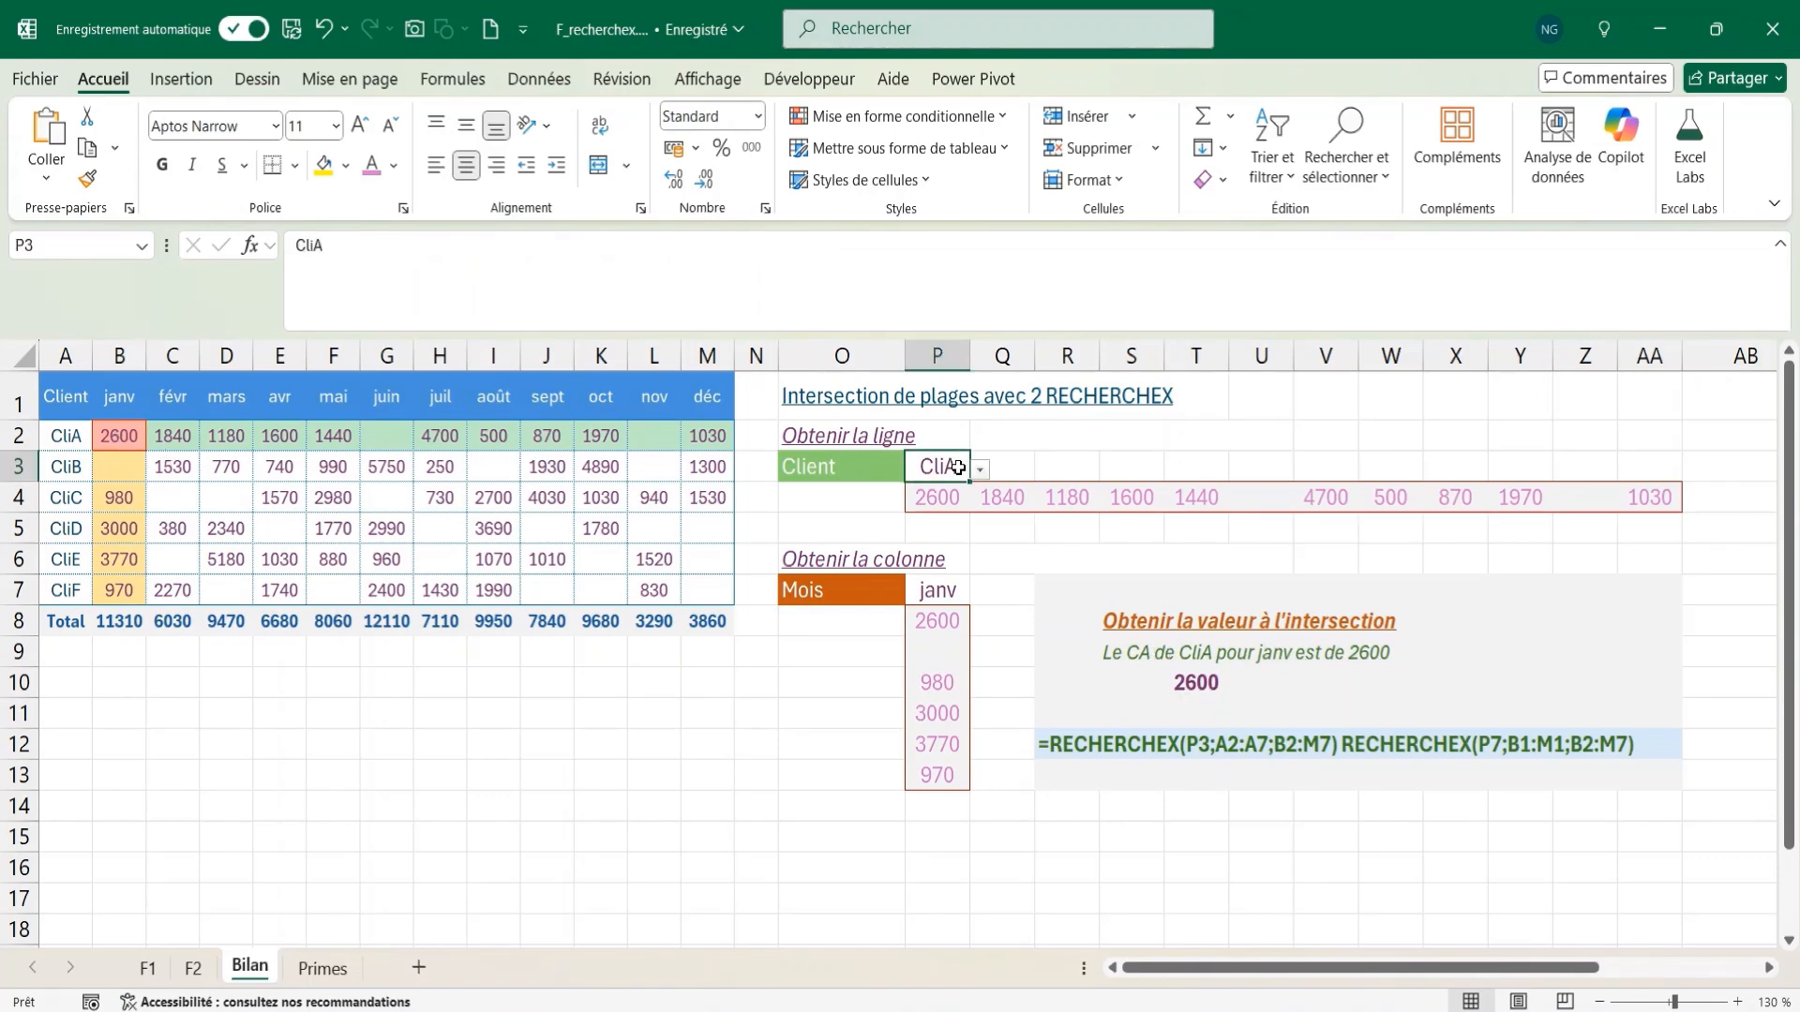
click(981, 469)
click(934, 532)
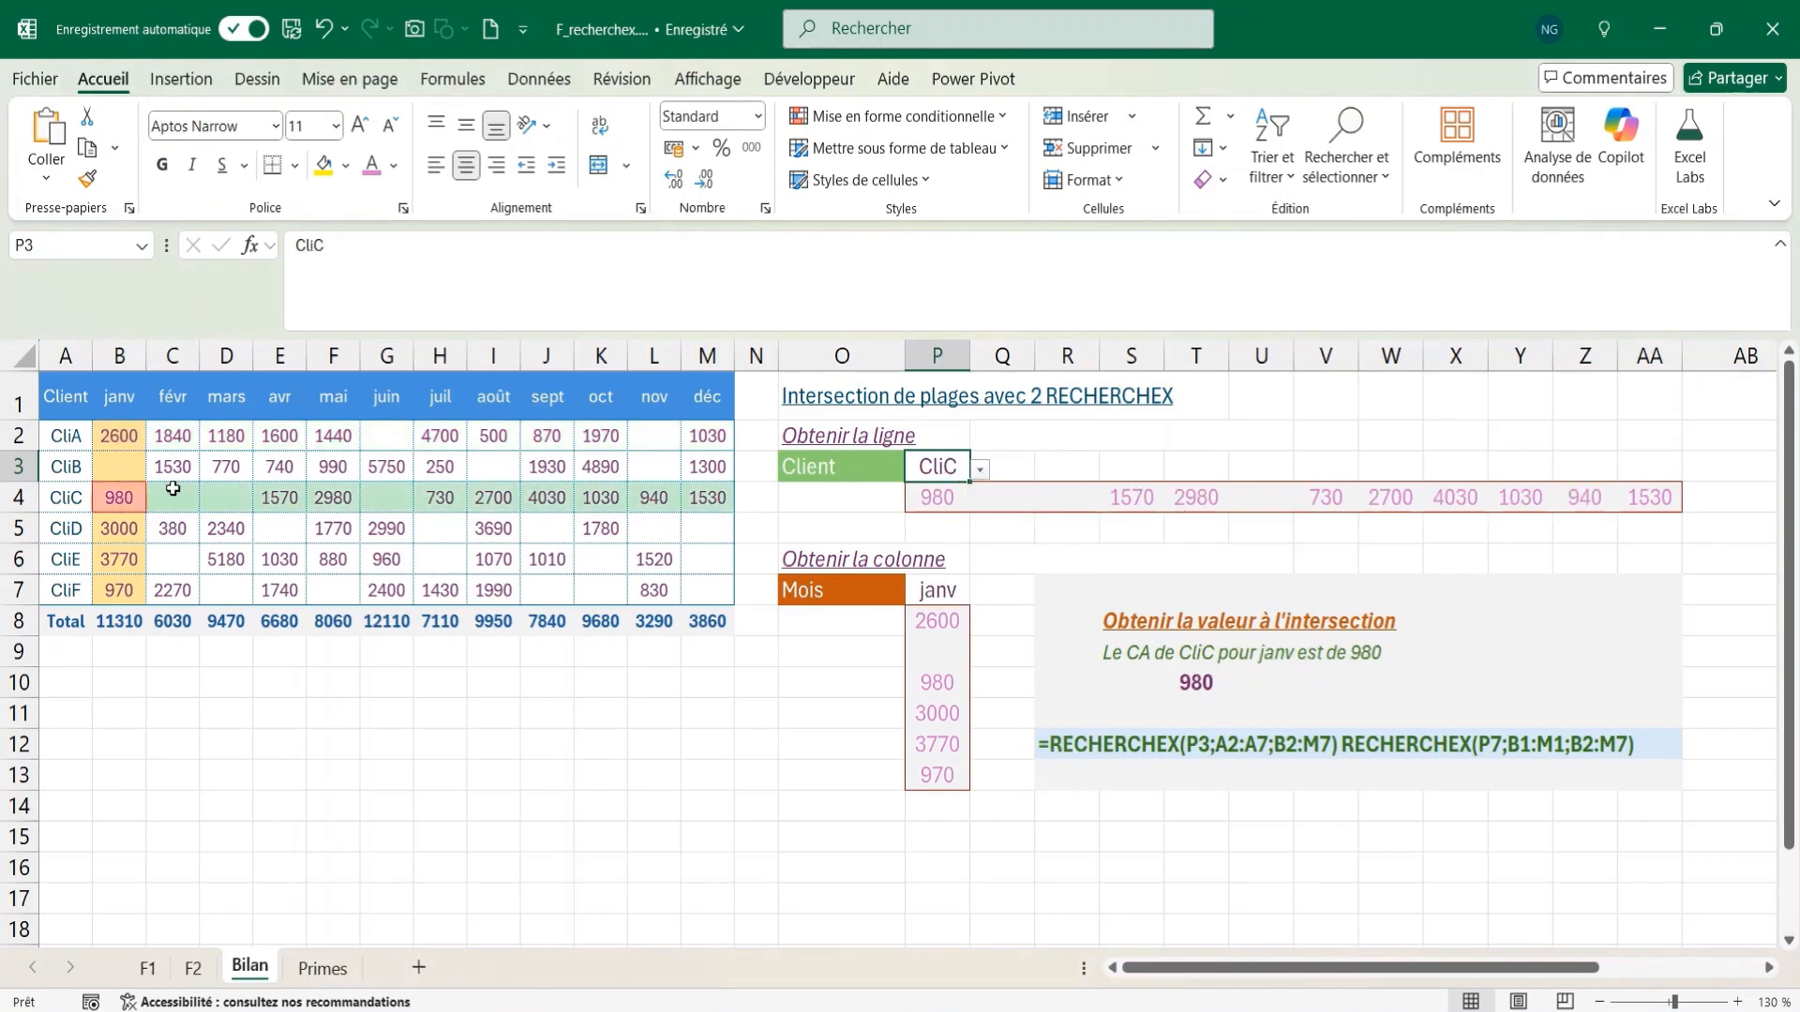
click(1200, 681)
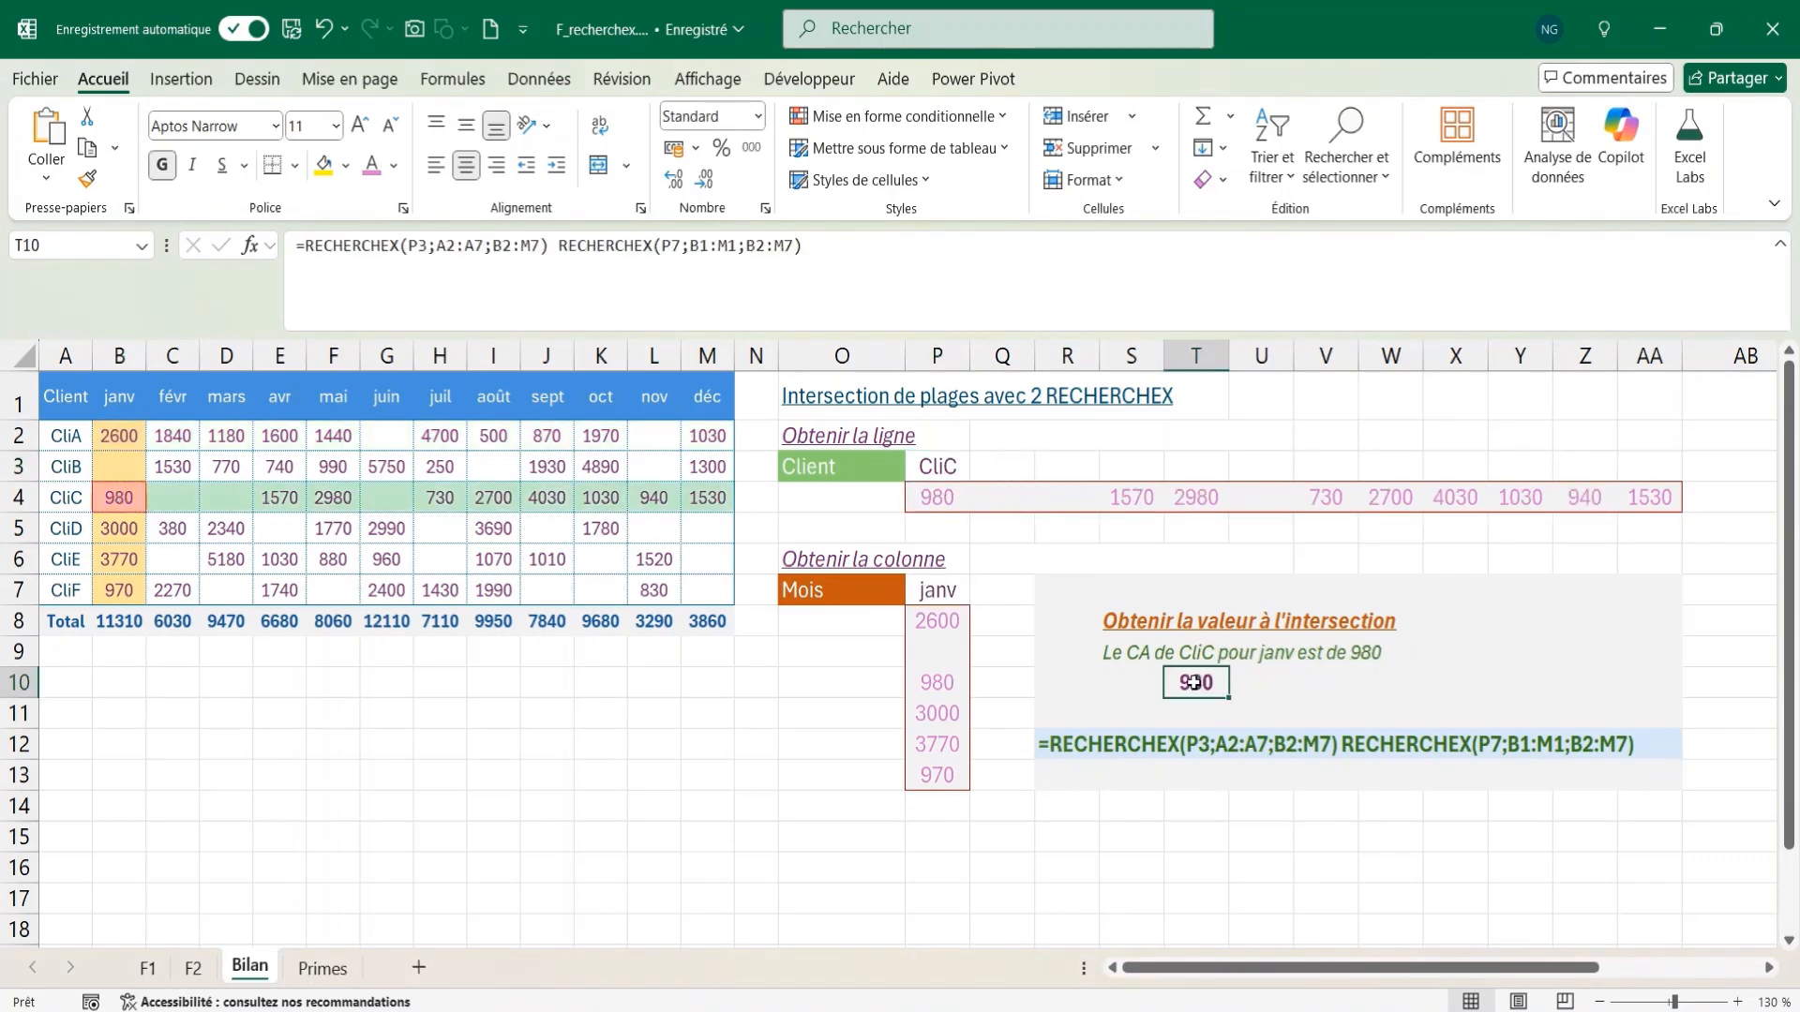
click(938, 589)
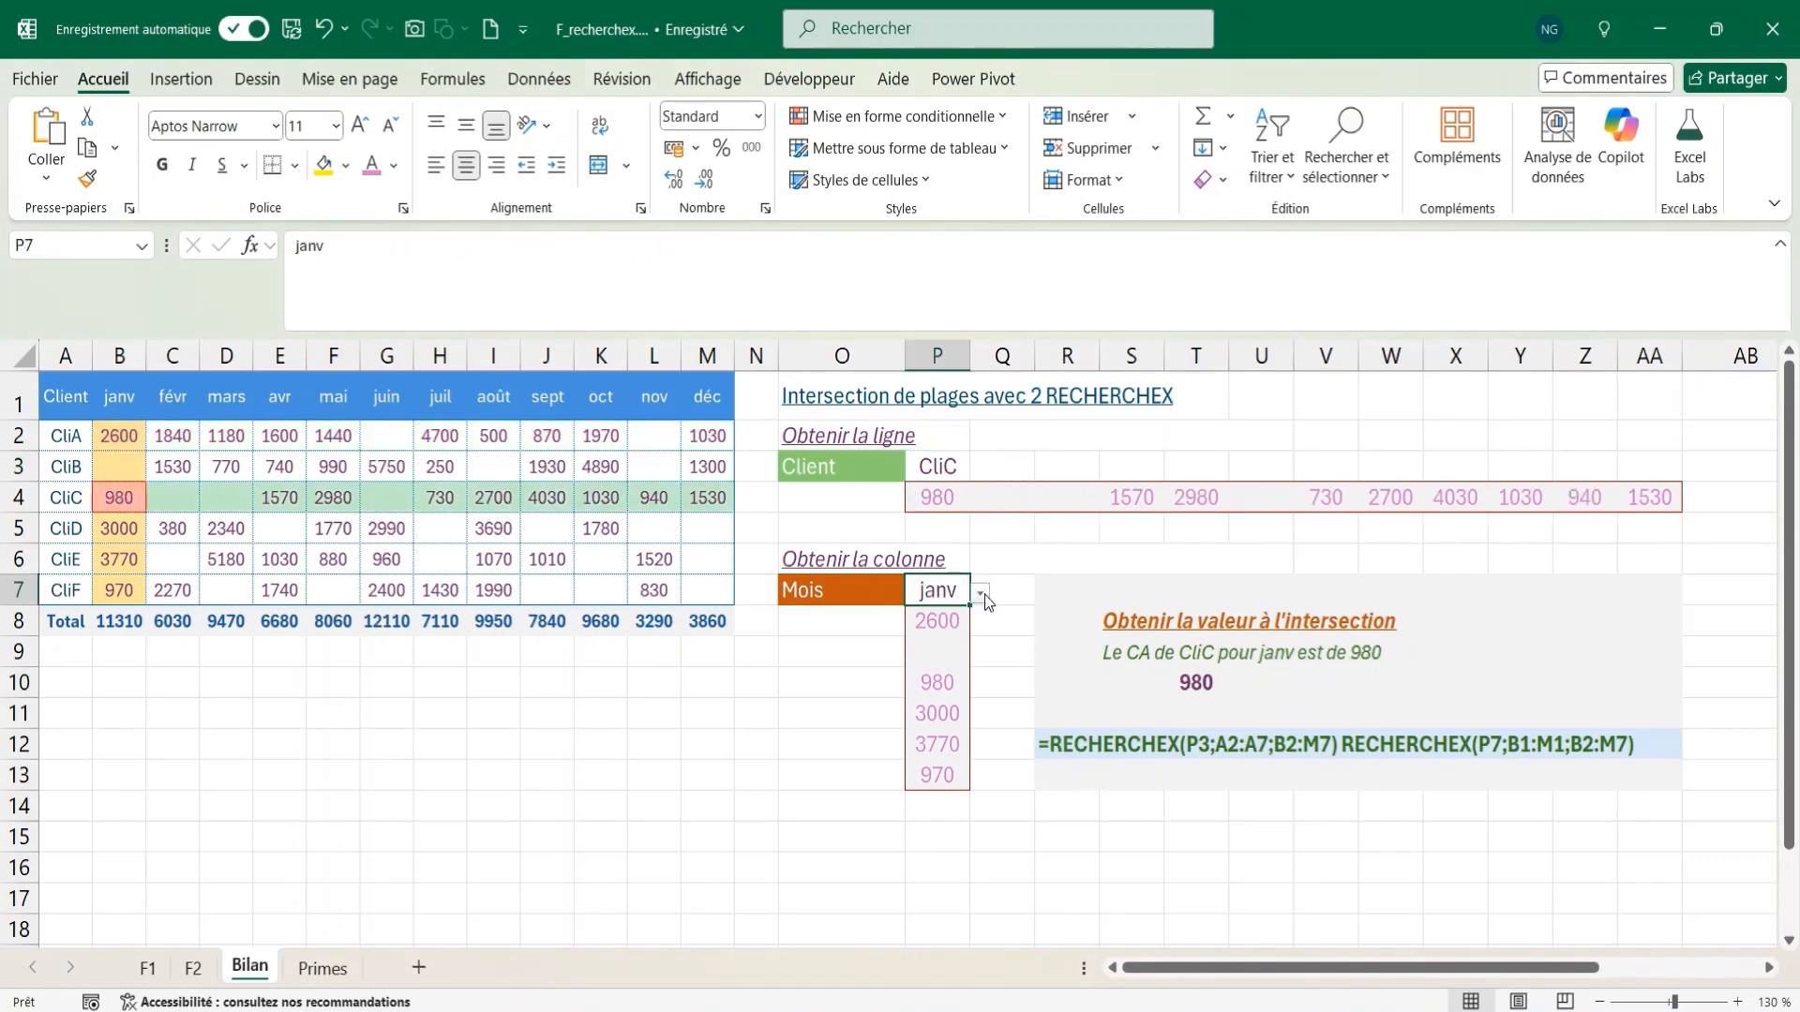
click(985, 594)
click(935, 709)
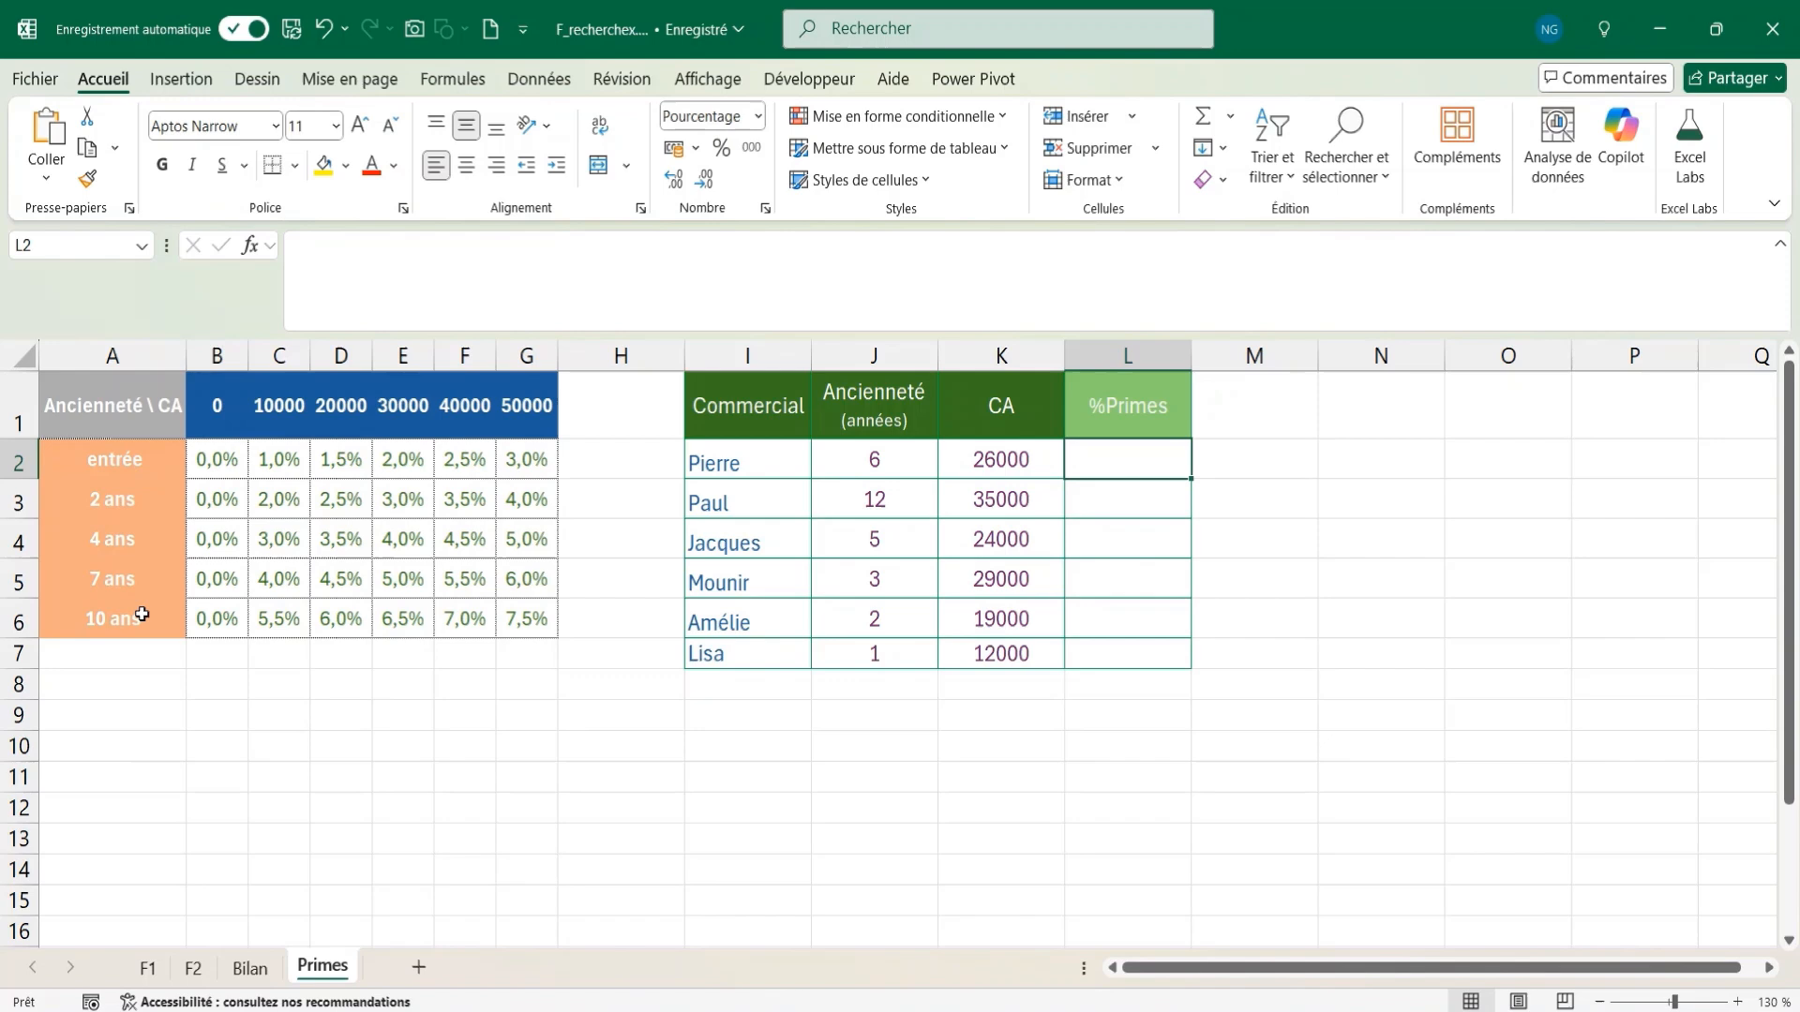
- In L2 of the Primes sheet, start a RECHERCHEX formula that looks up K2 in the absolute range $B$1:$G$1
click(136, 458)
click(133, 493)
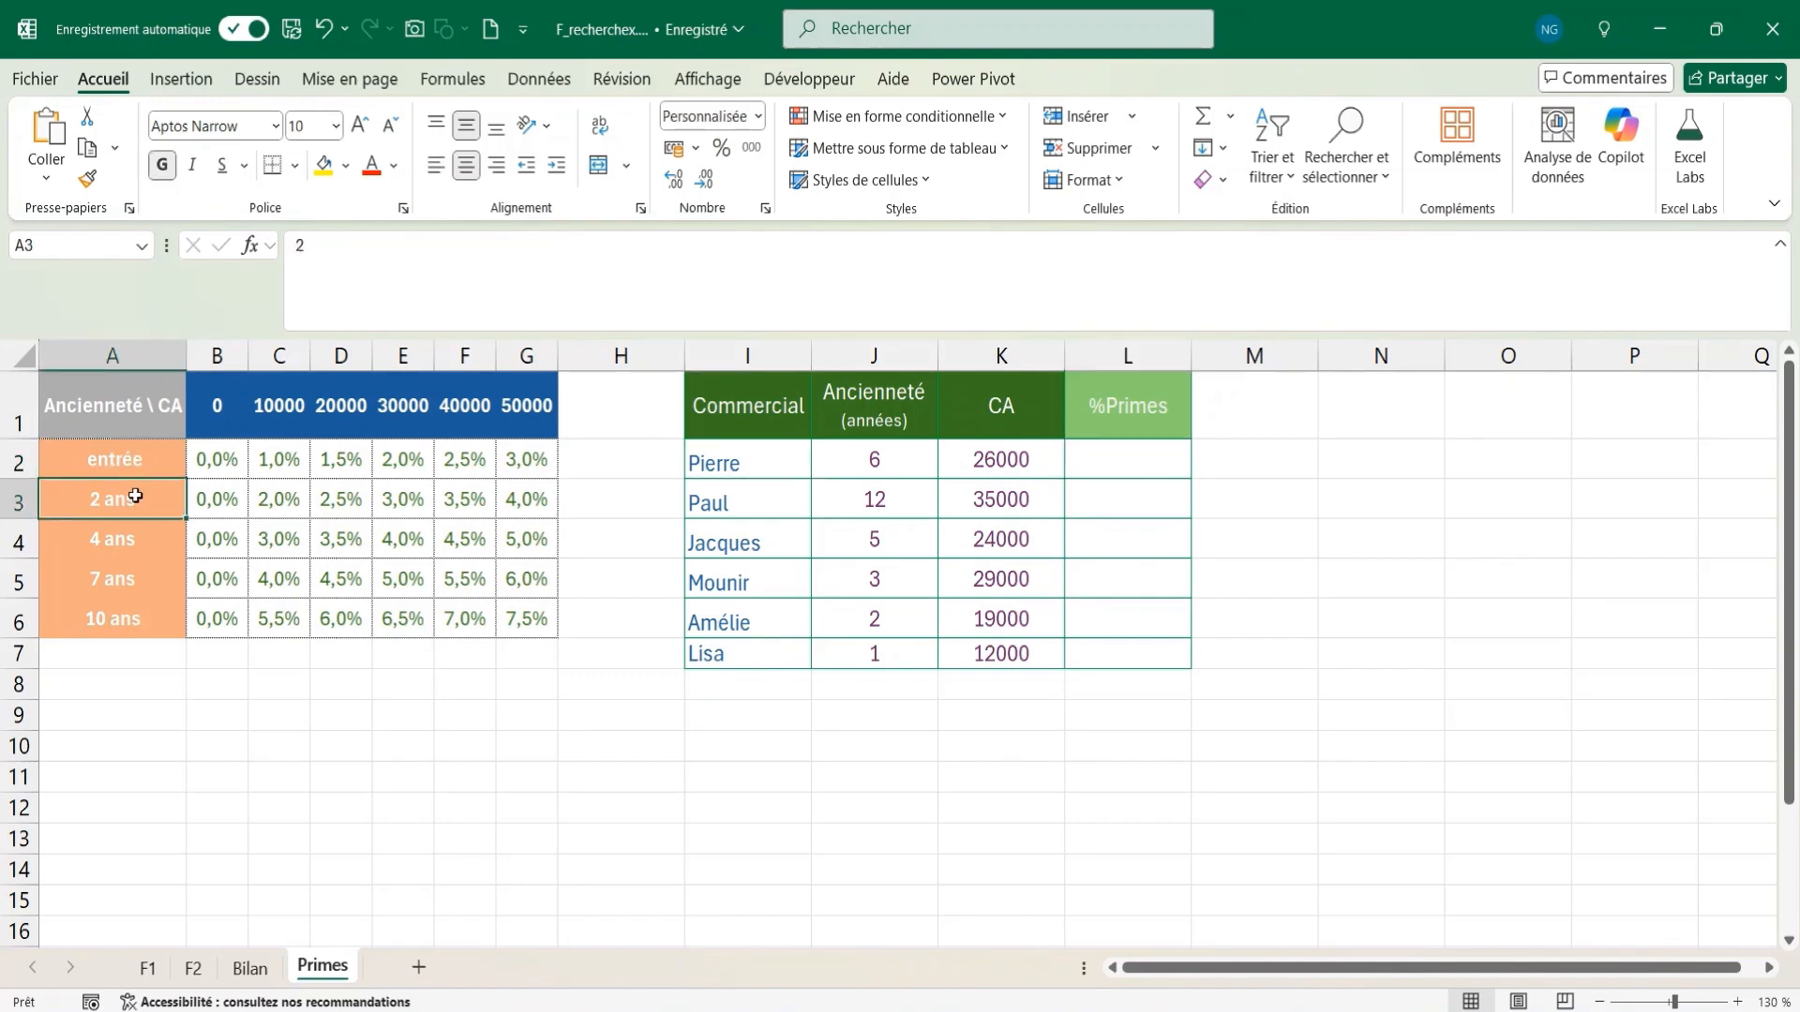
click(1122, 464)
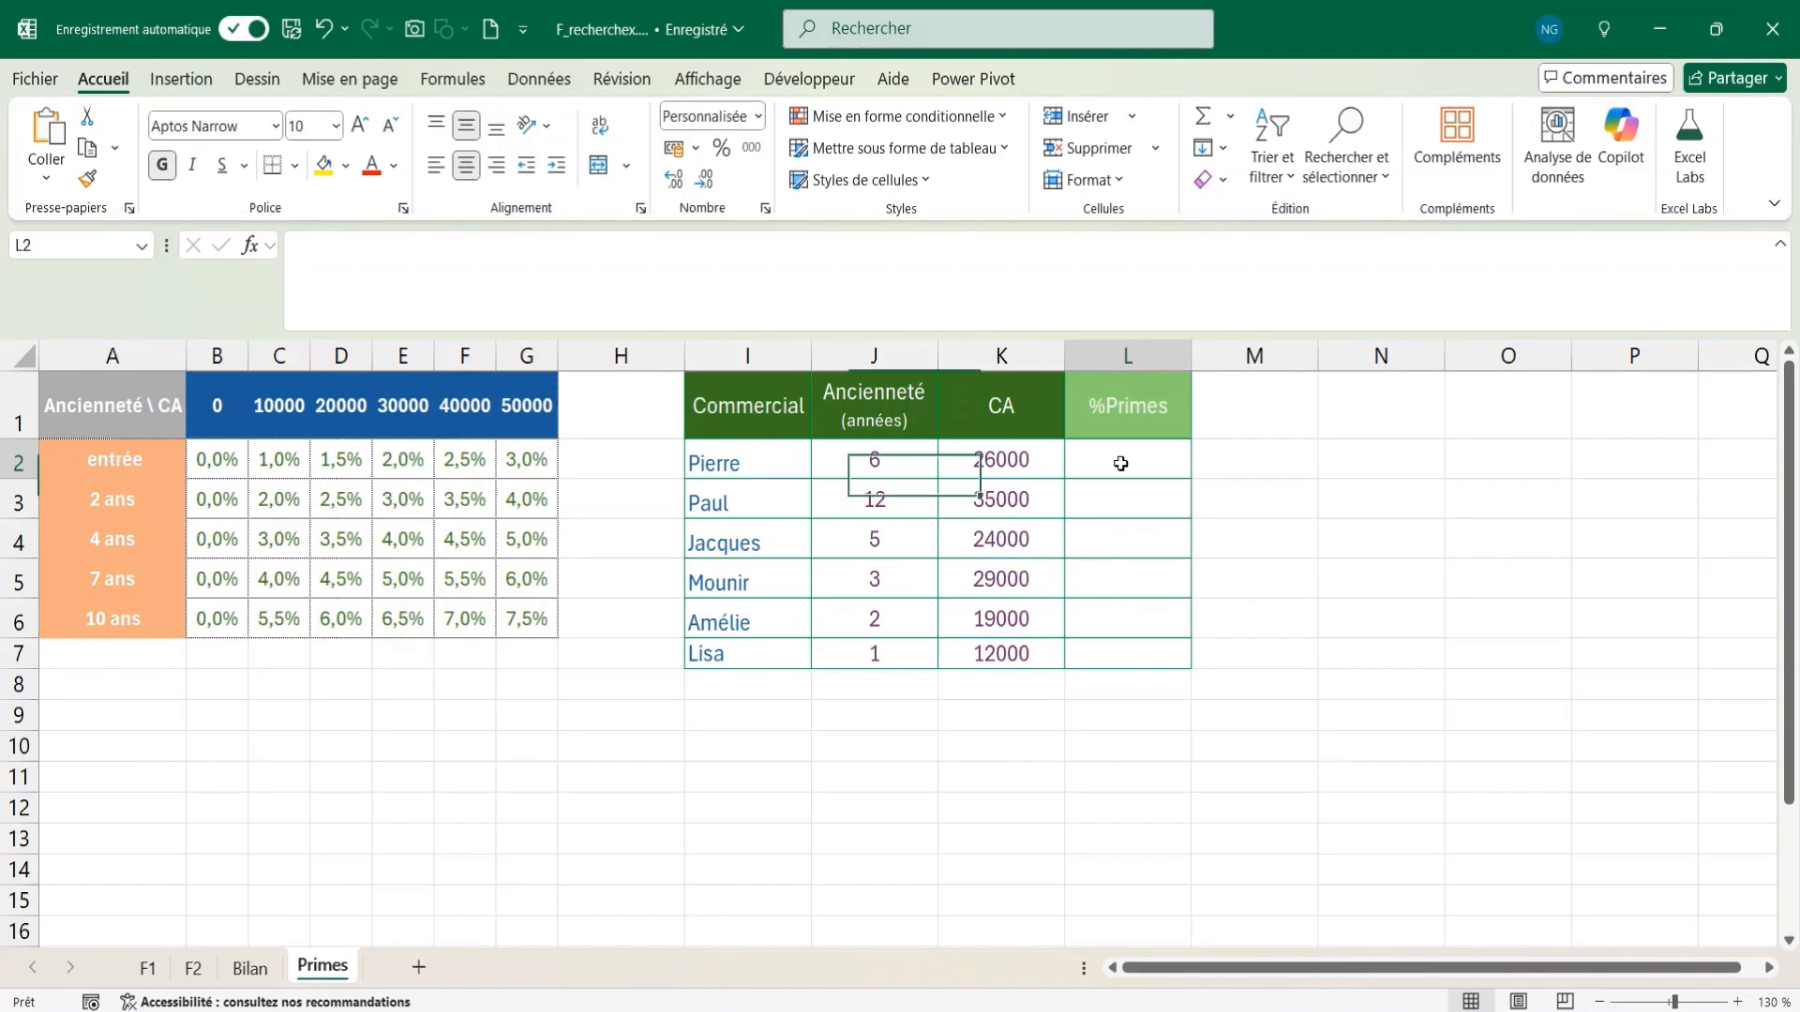
text(=rech)
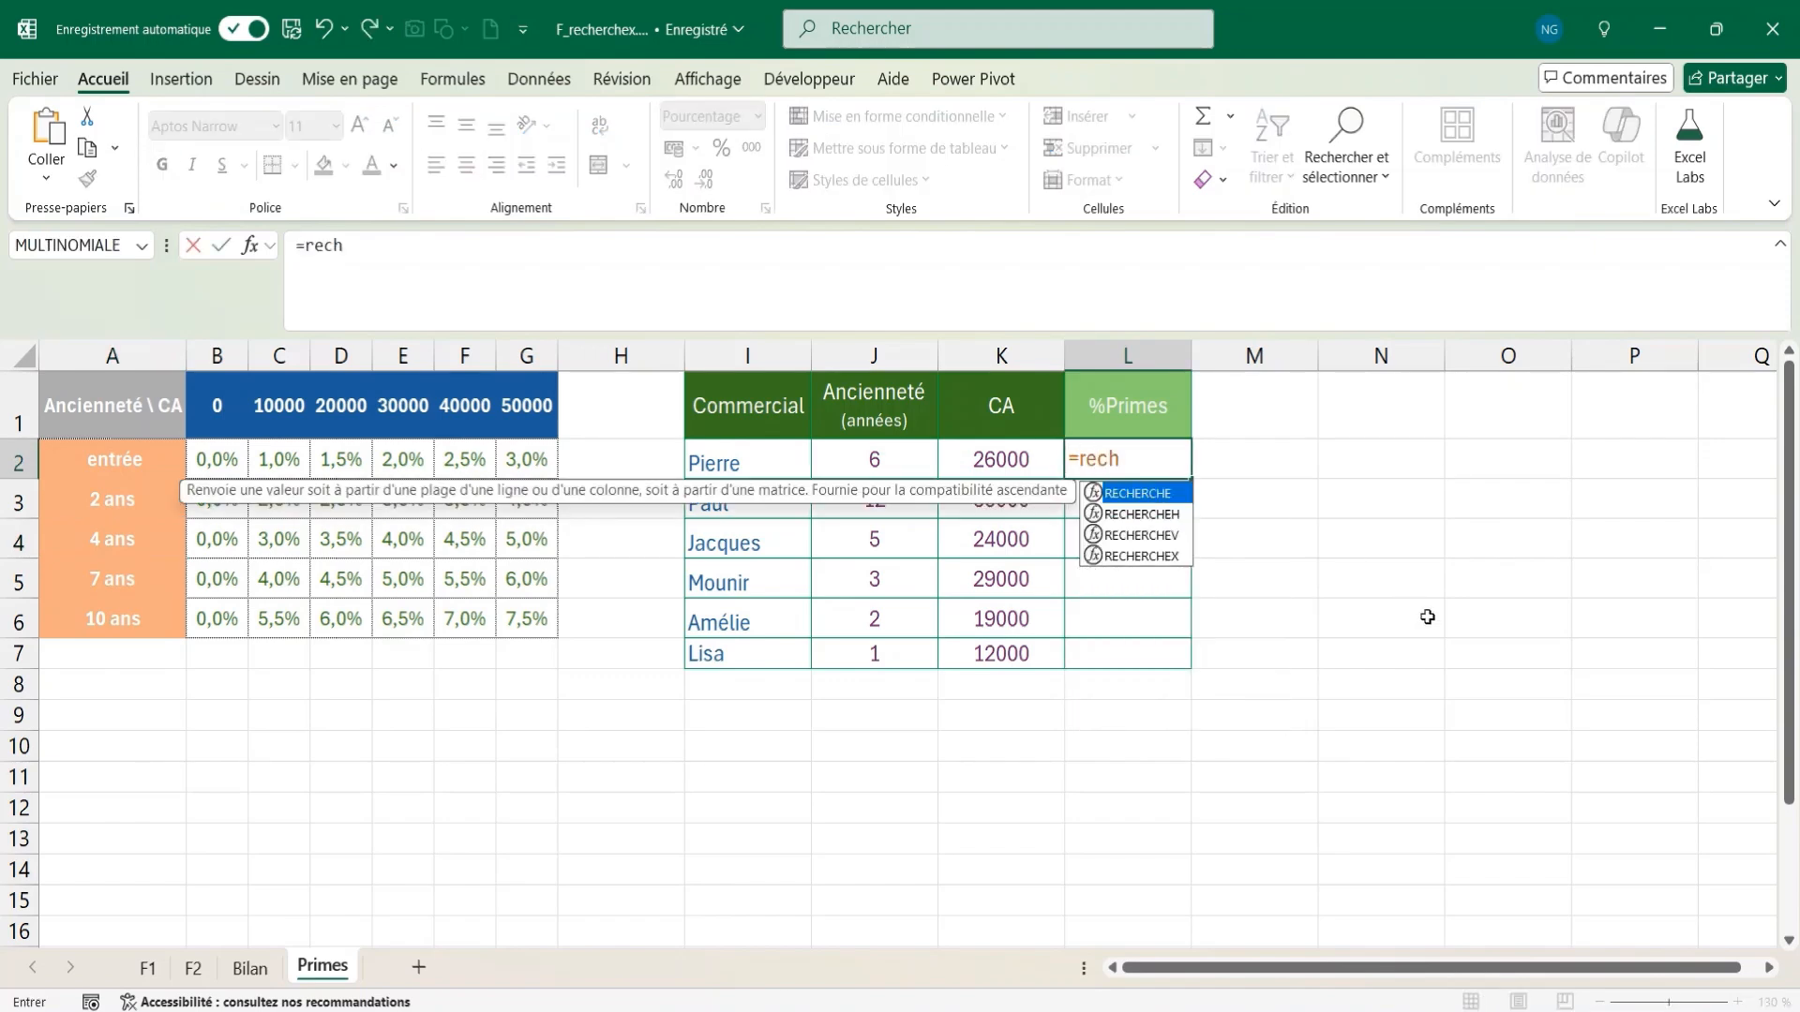
key(Tab)
key(Left)
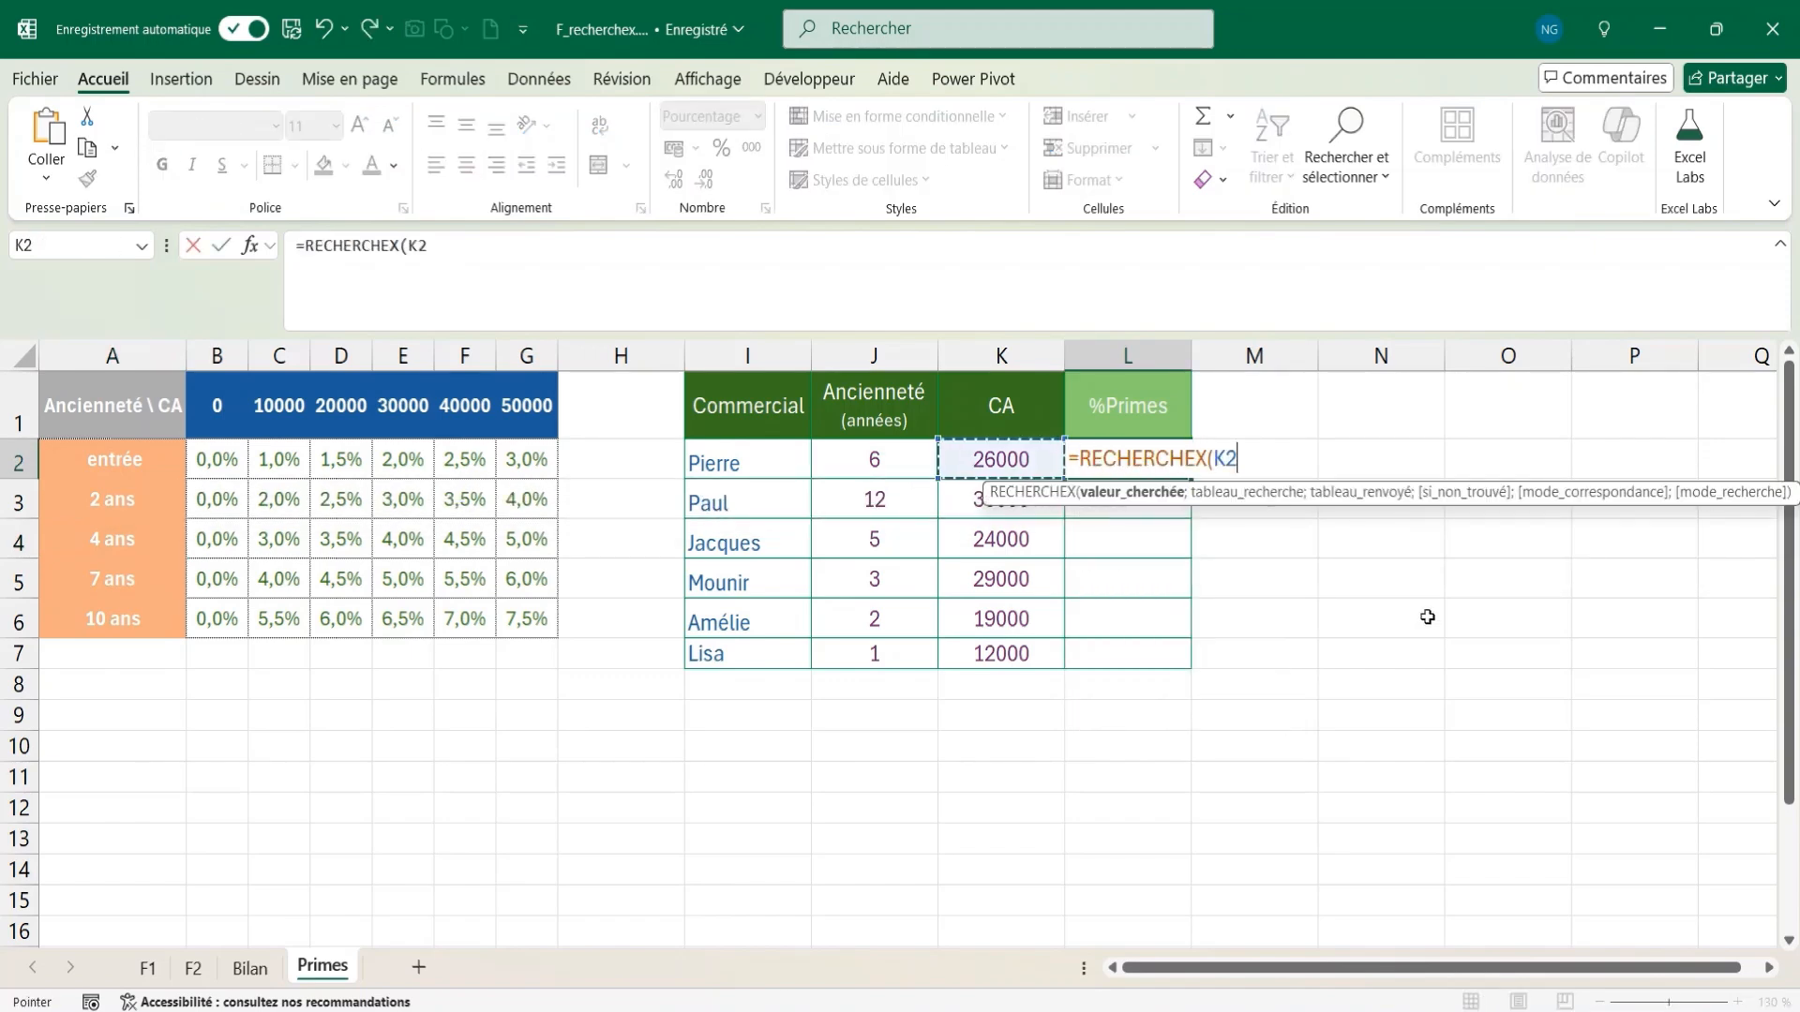
text(;)
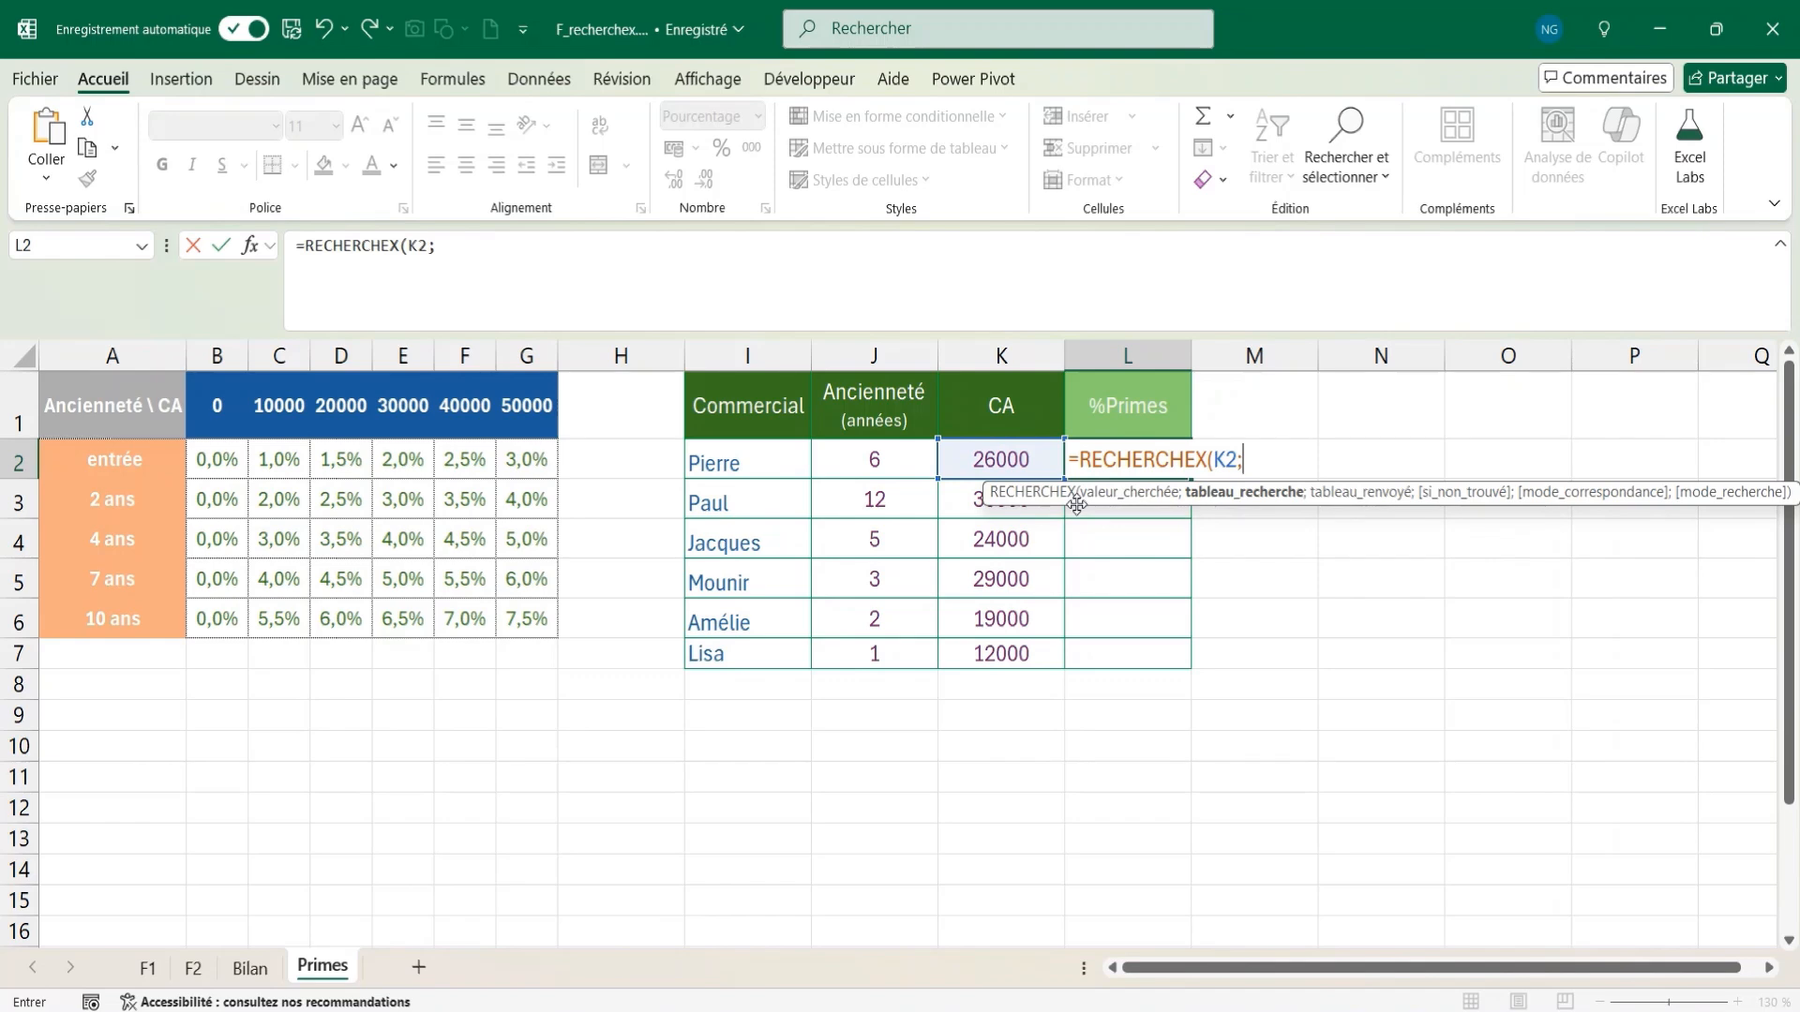
drag(222, 401, 534, 403)
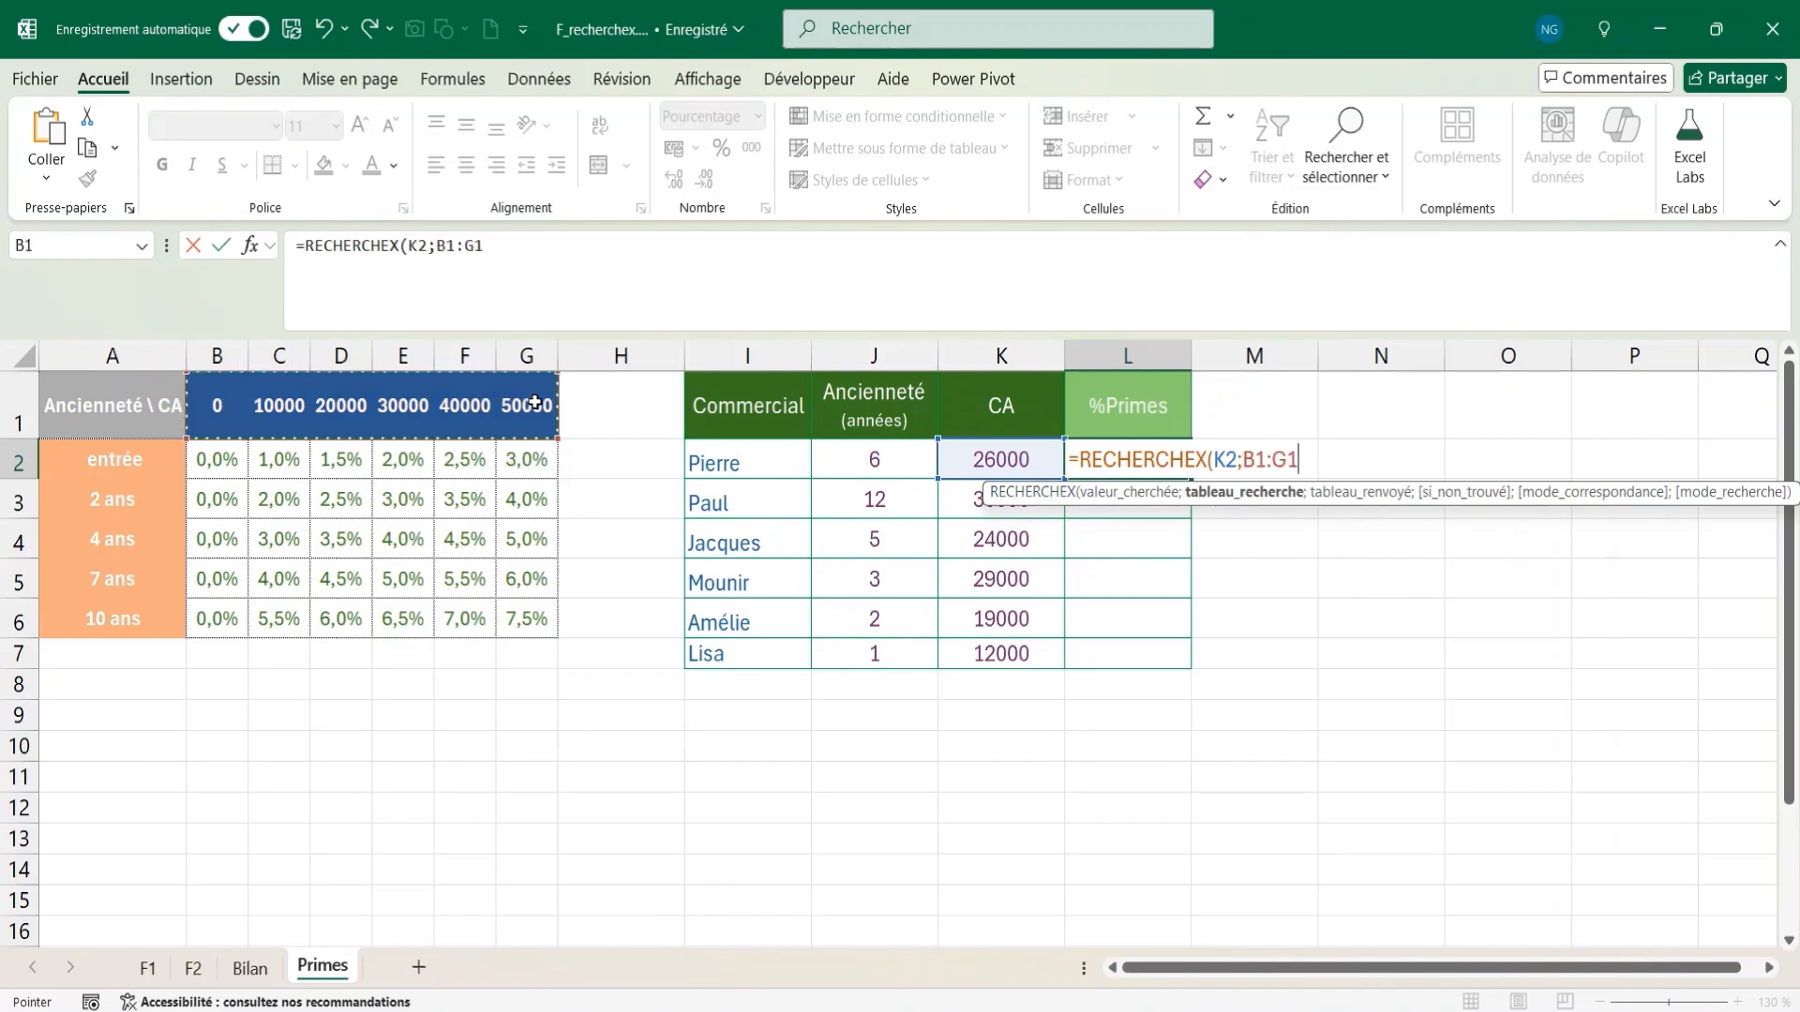
key(F4)
text(;)
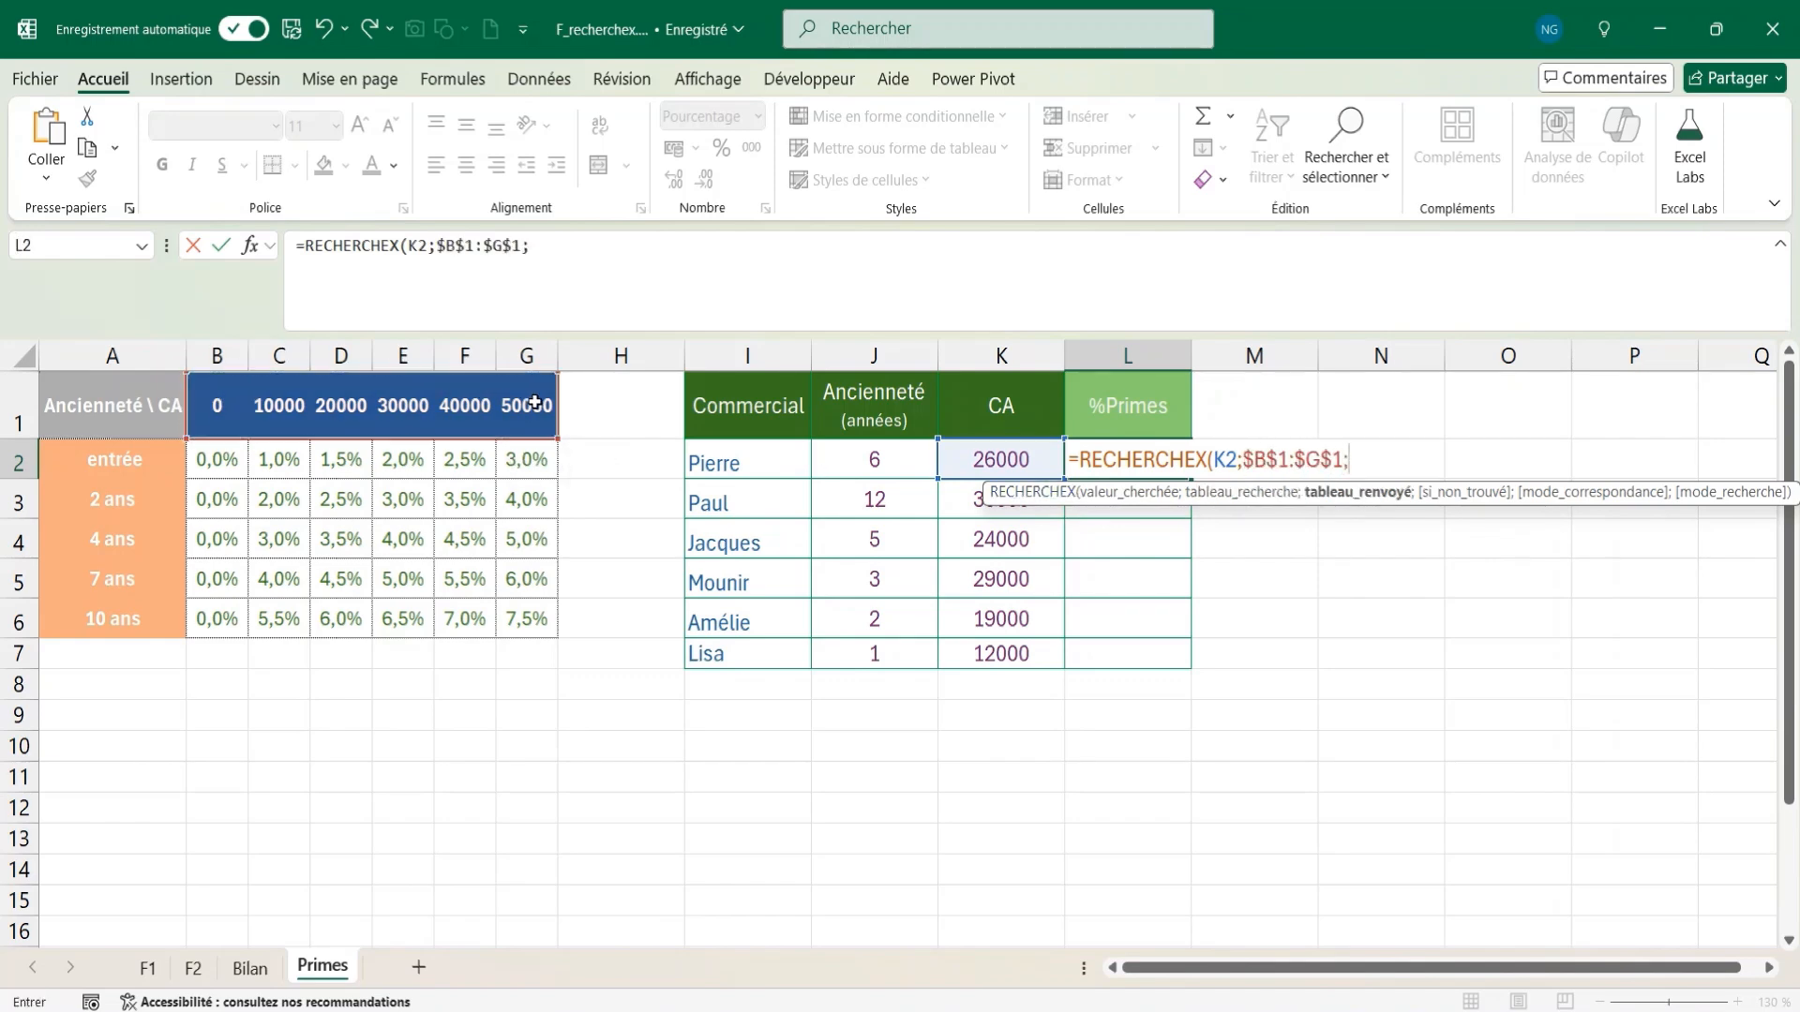
- Complete this RECHERCHEX with $B$2:$G$6 as the return range, no not-found value and match mode -1
drag(216, 459, 520, 604)
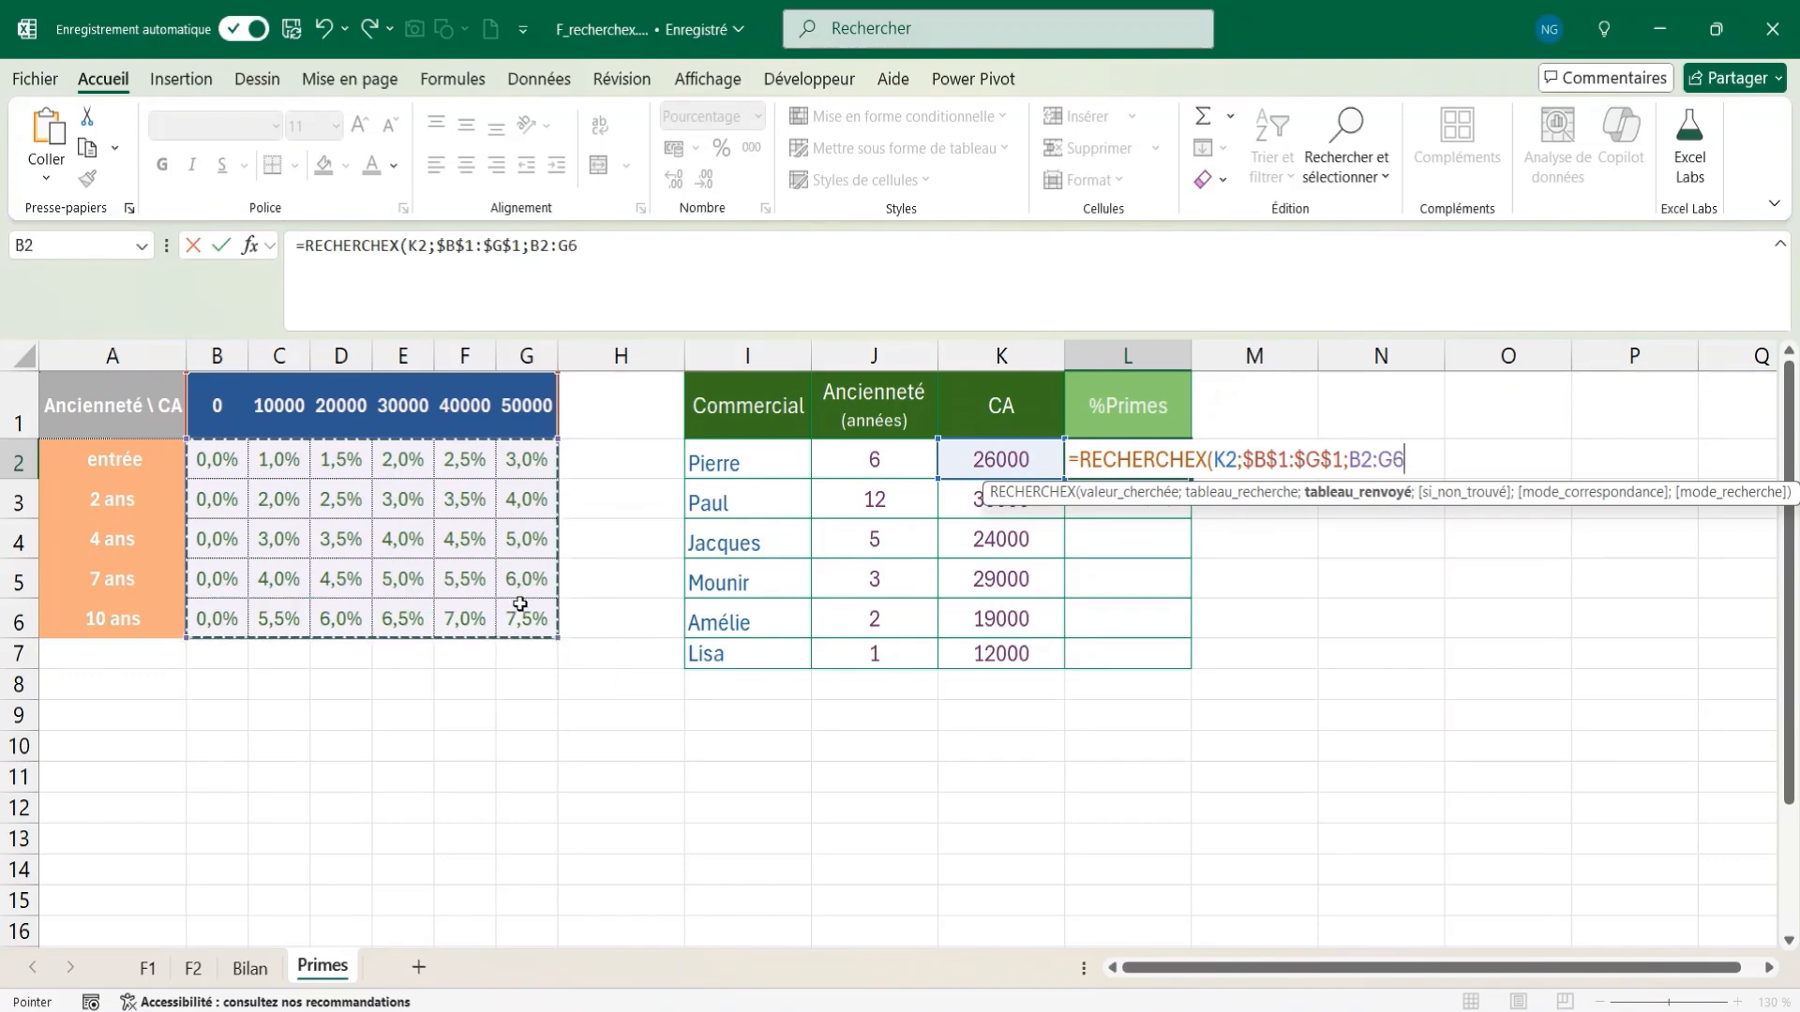
key(F4)
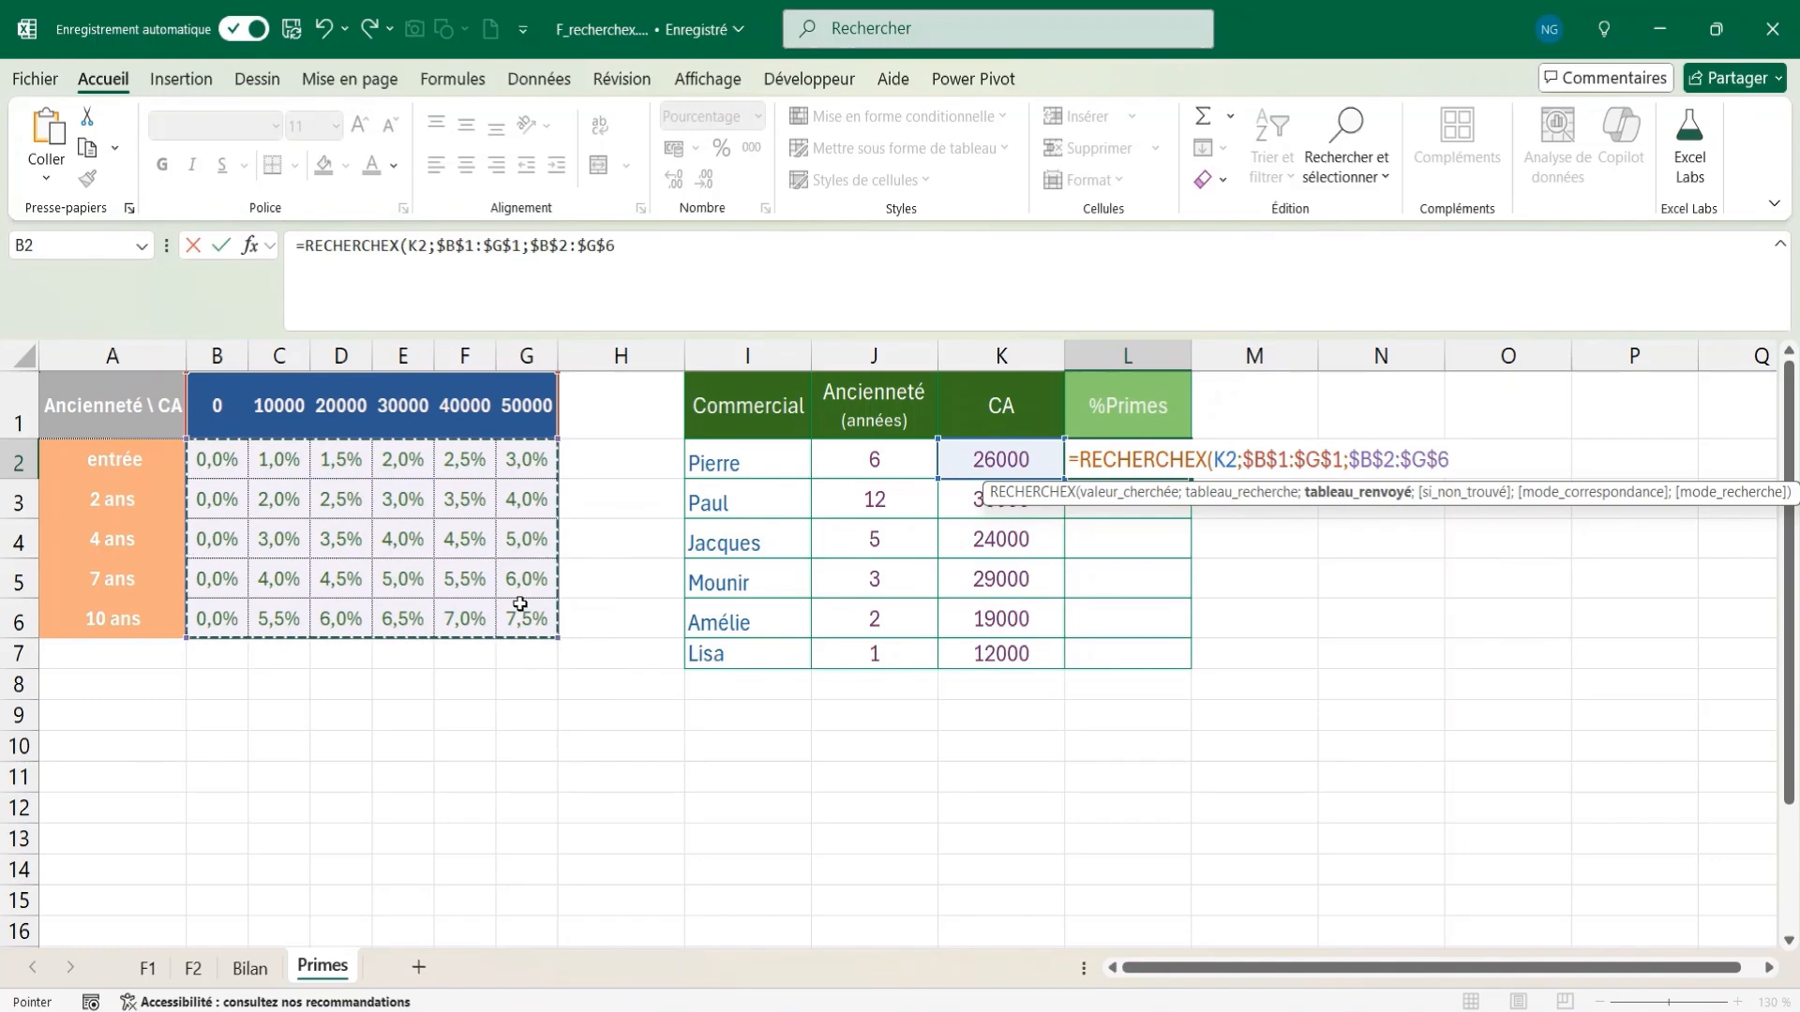
text(;;)
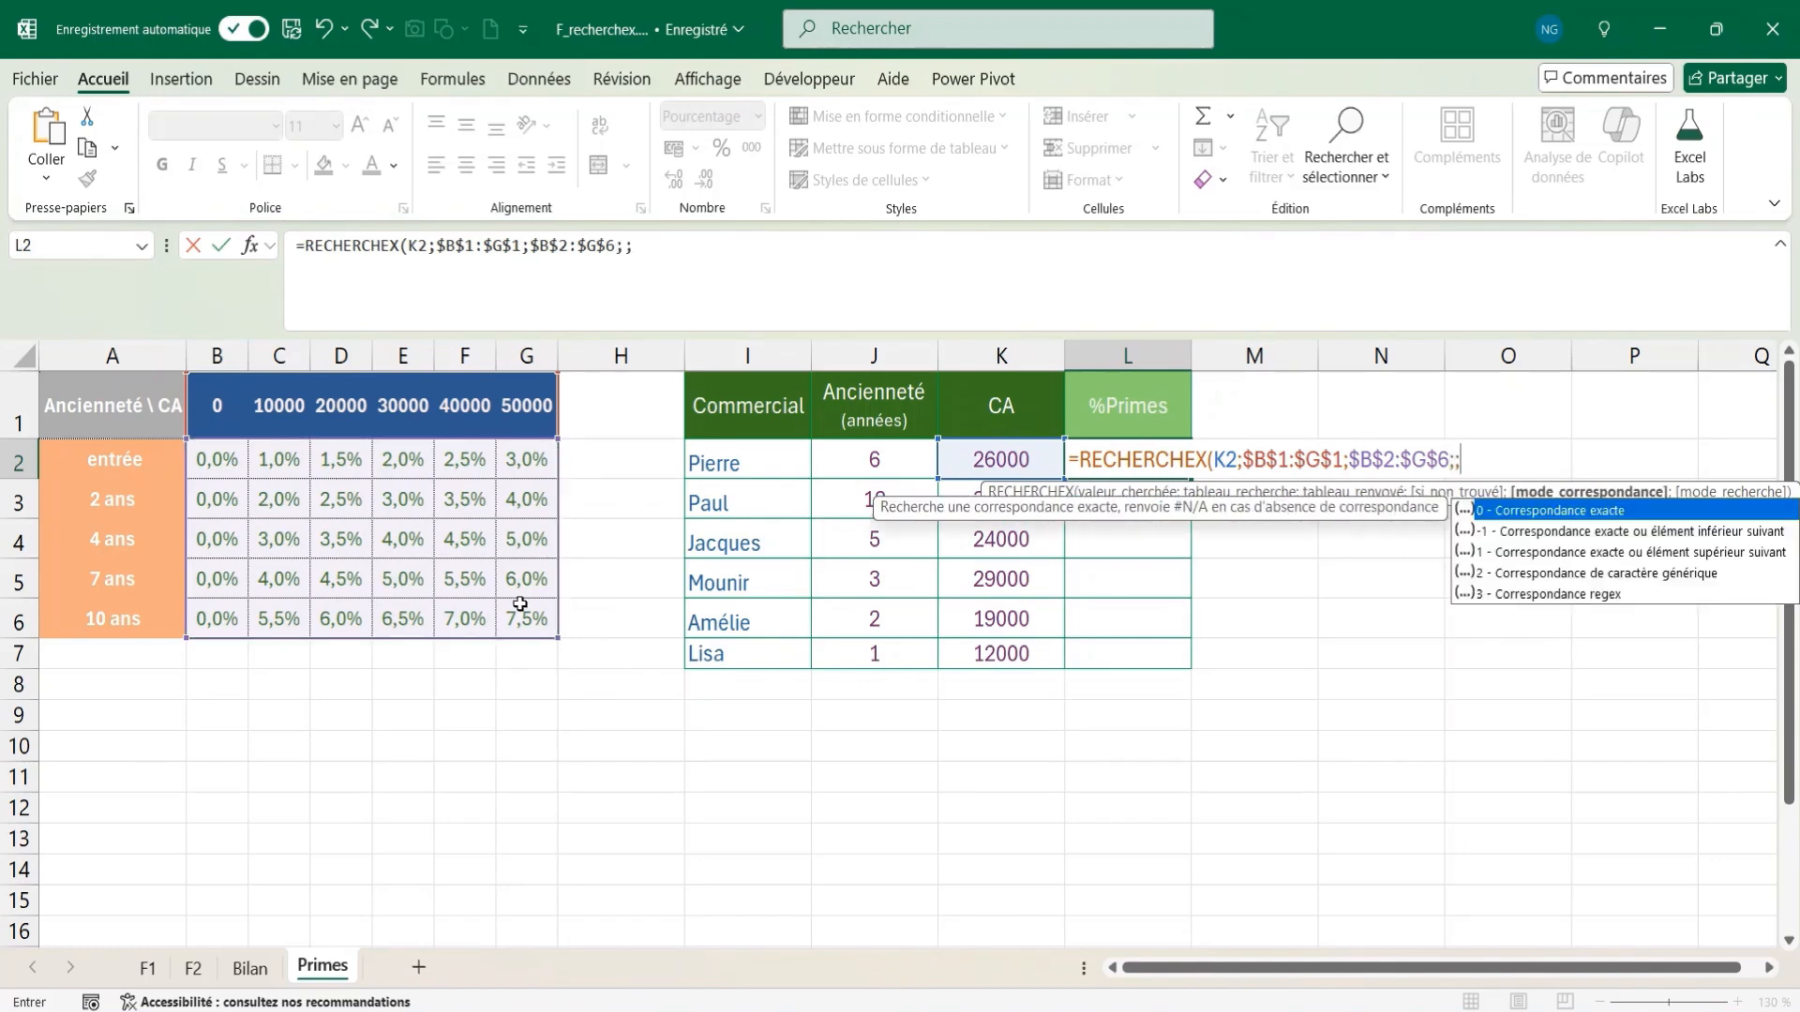
text(-1)
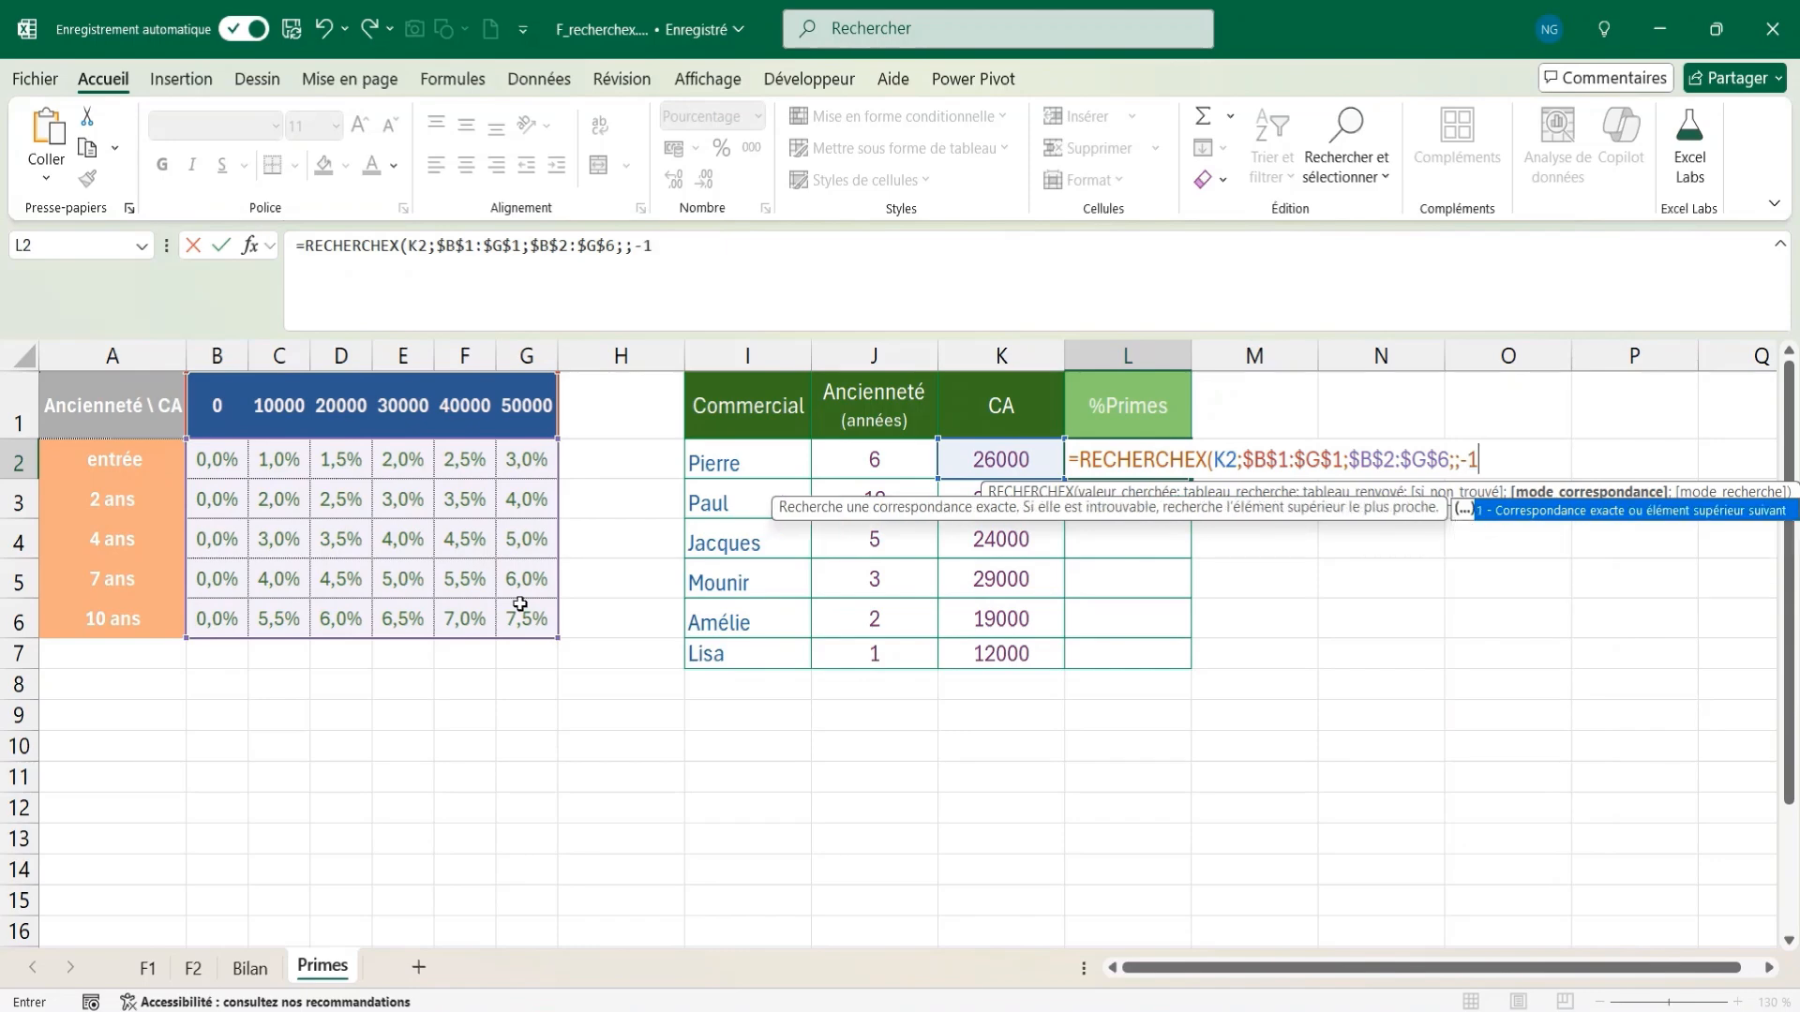
text())
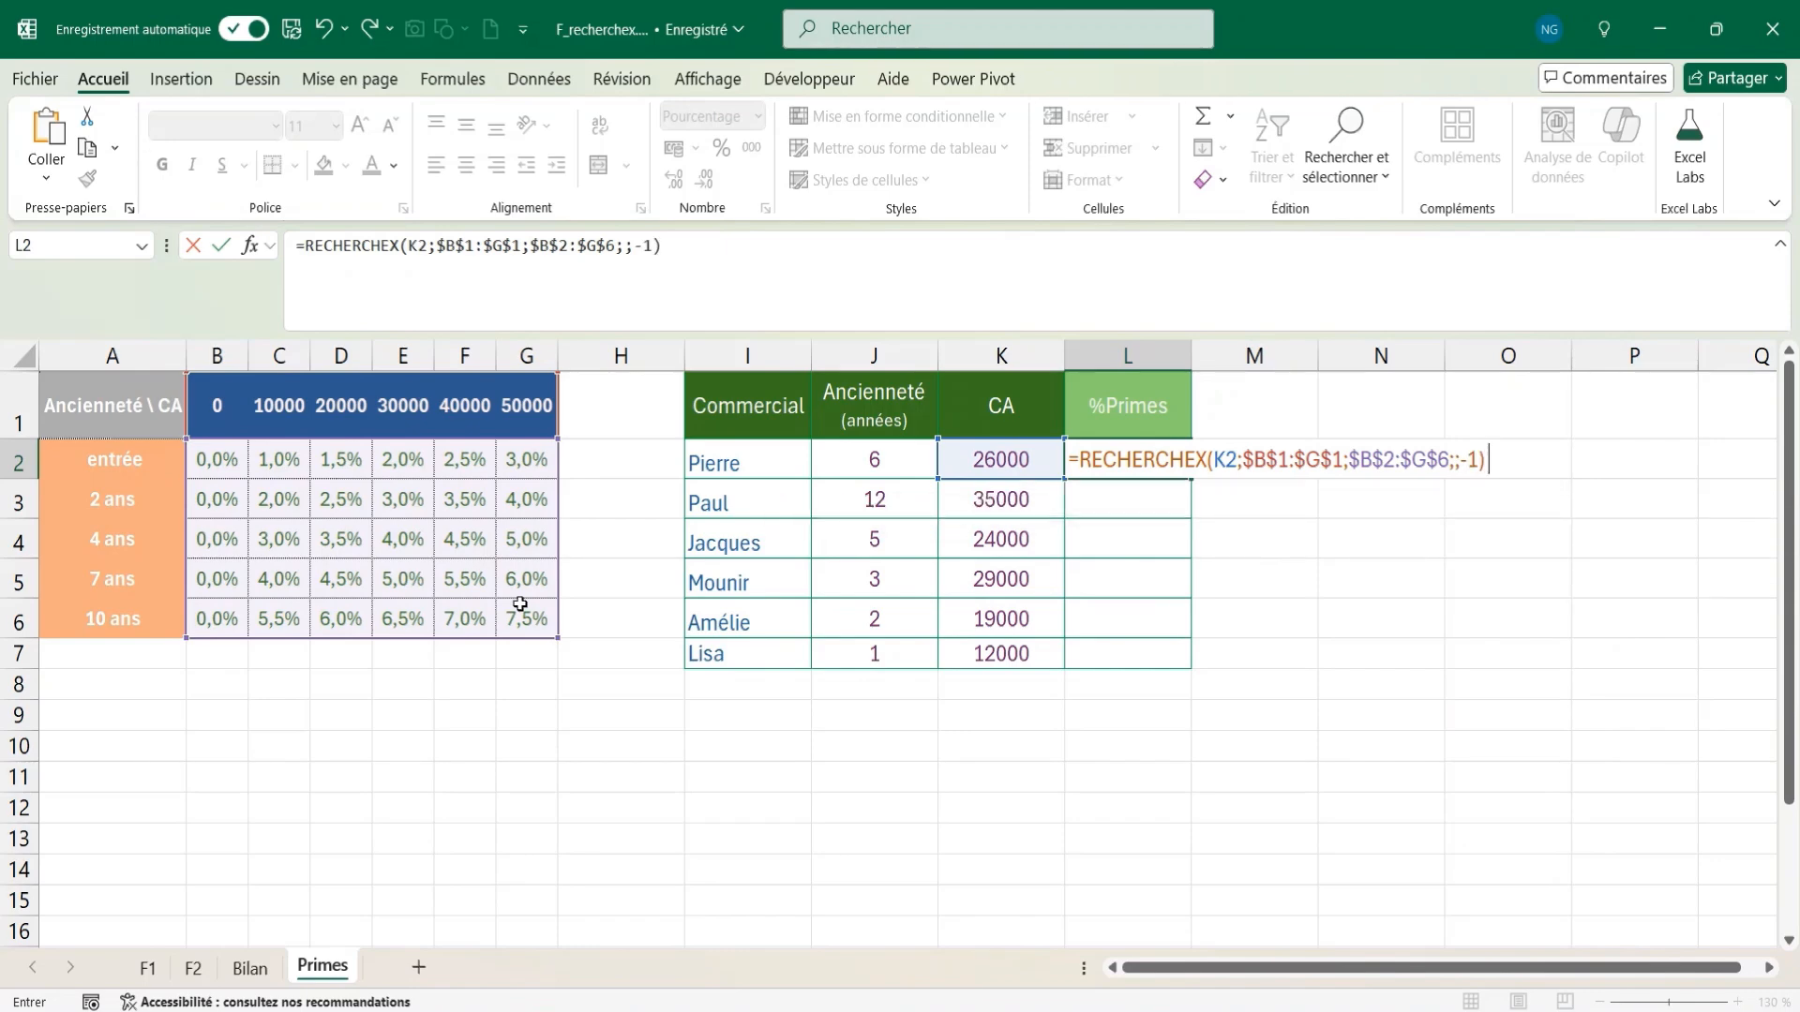
- After a space, add a second RECHERCHEX in L2 that looks up J2 in the absolute range $A$2:$A$6
text( rech)
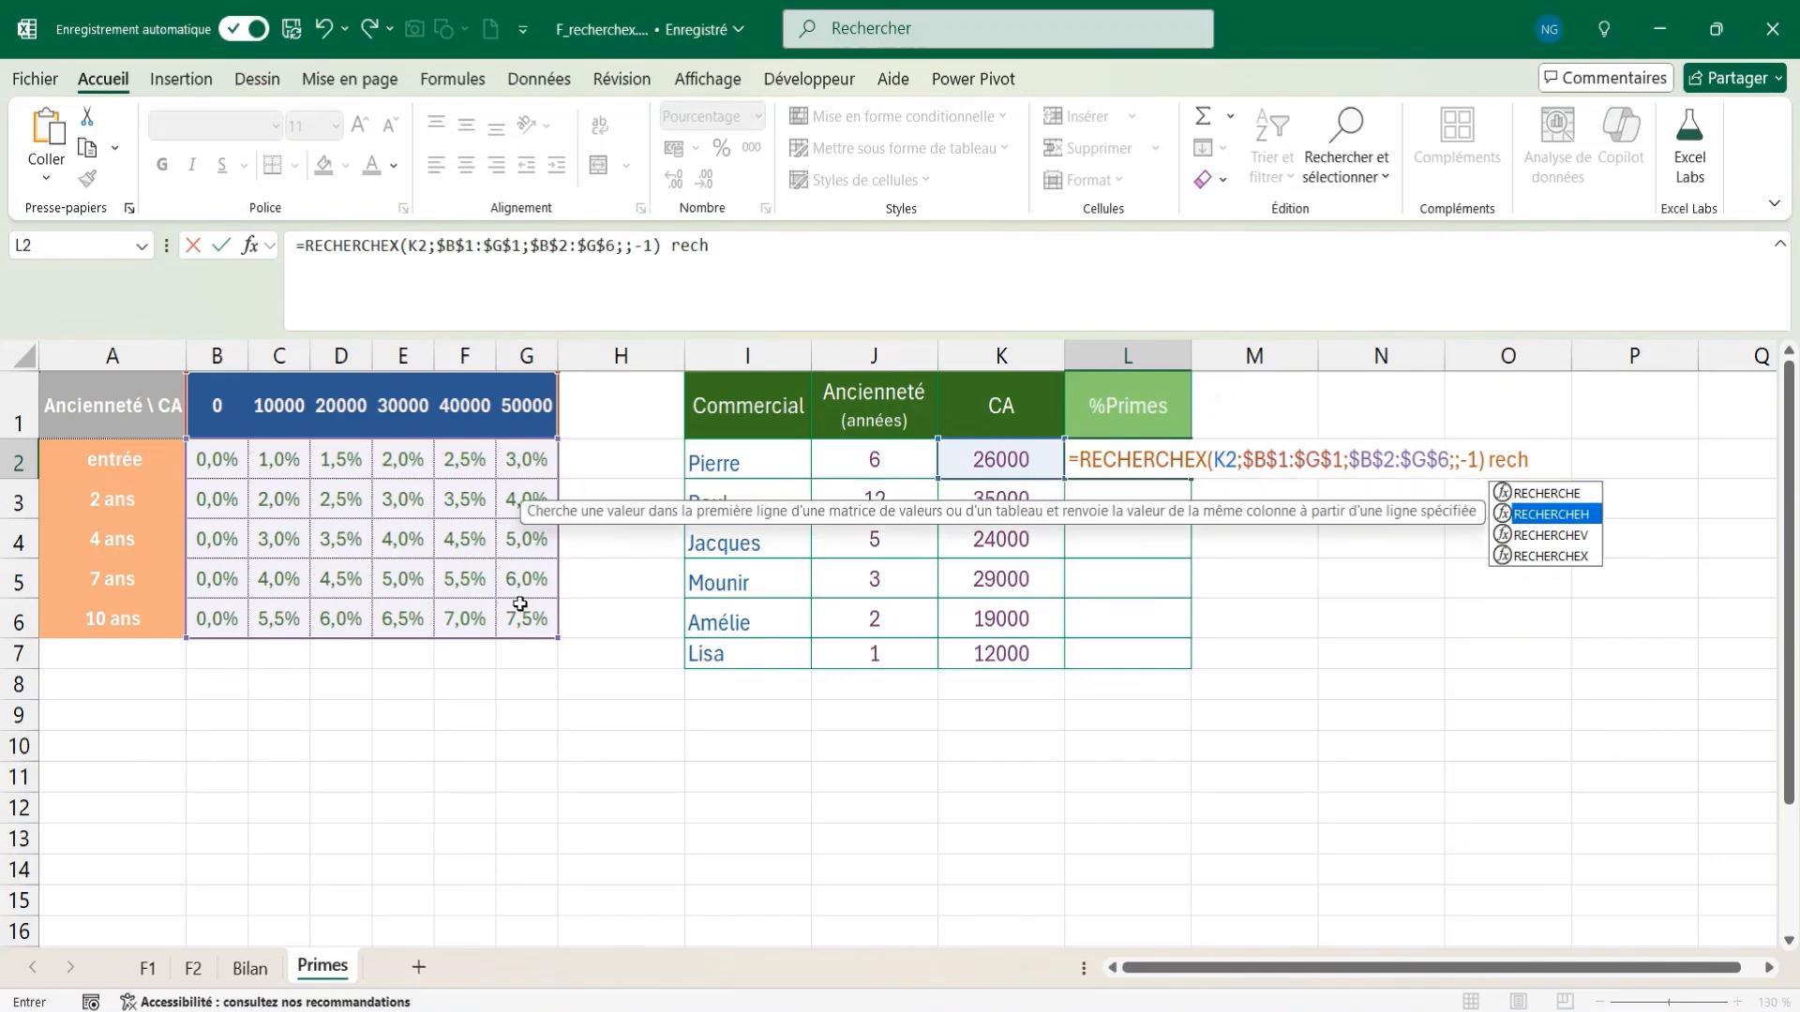
key(Tab)
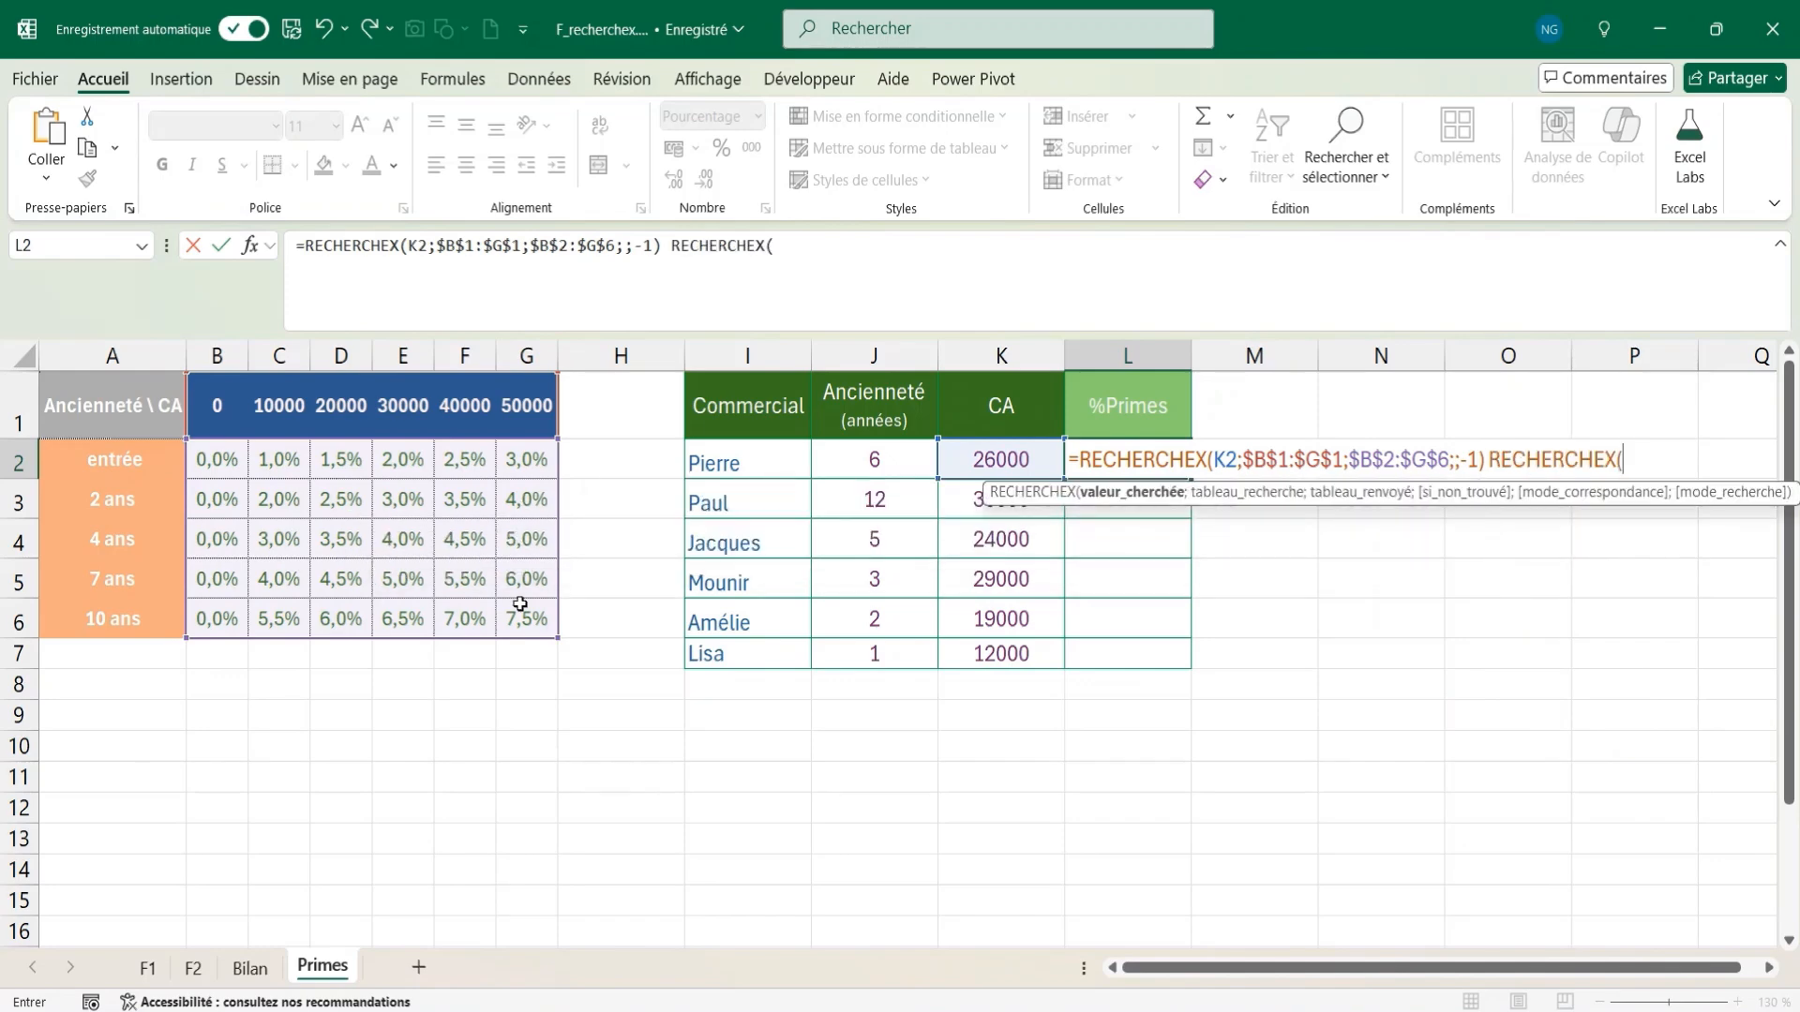
click(878, 453)
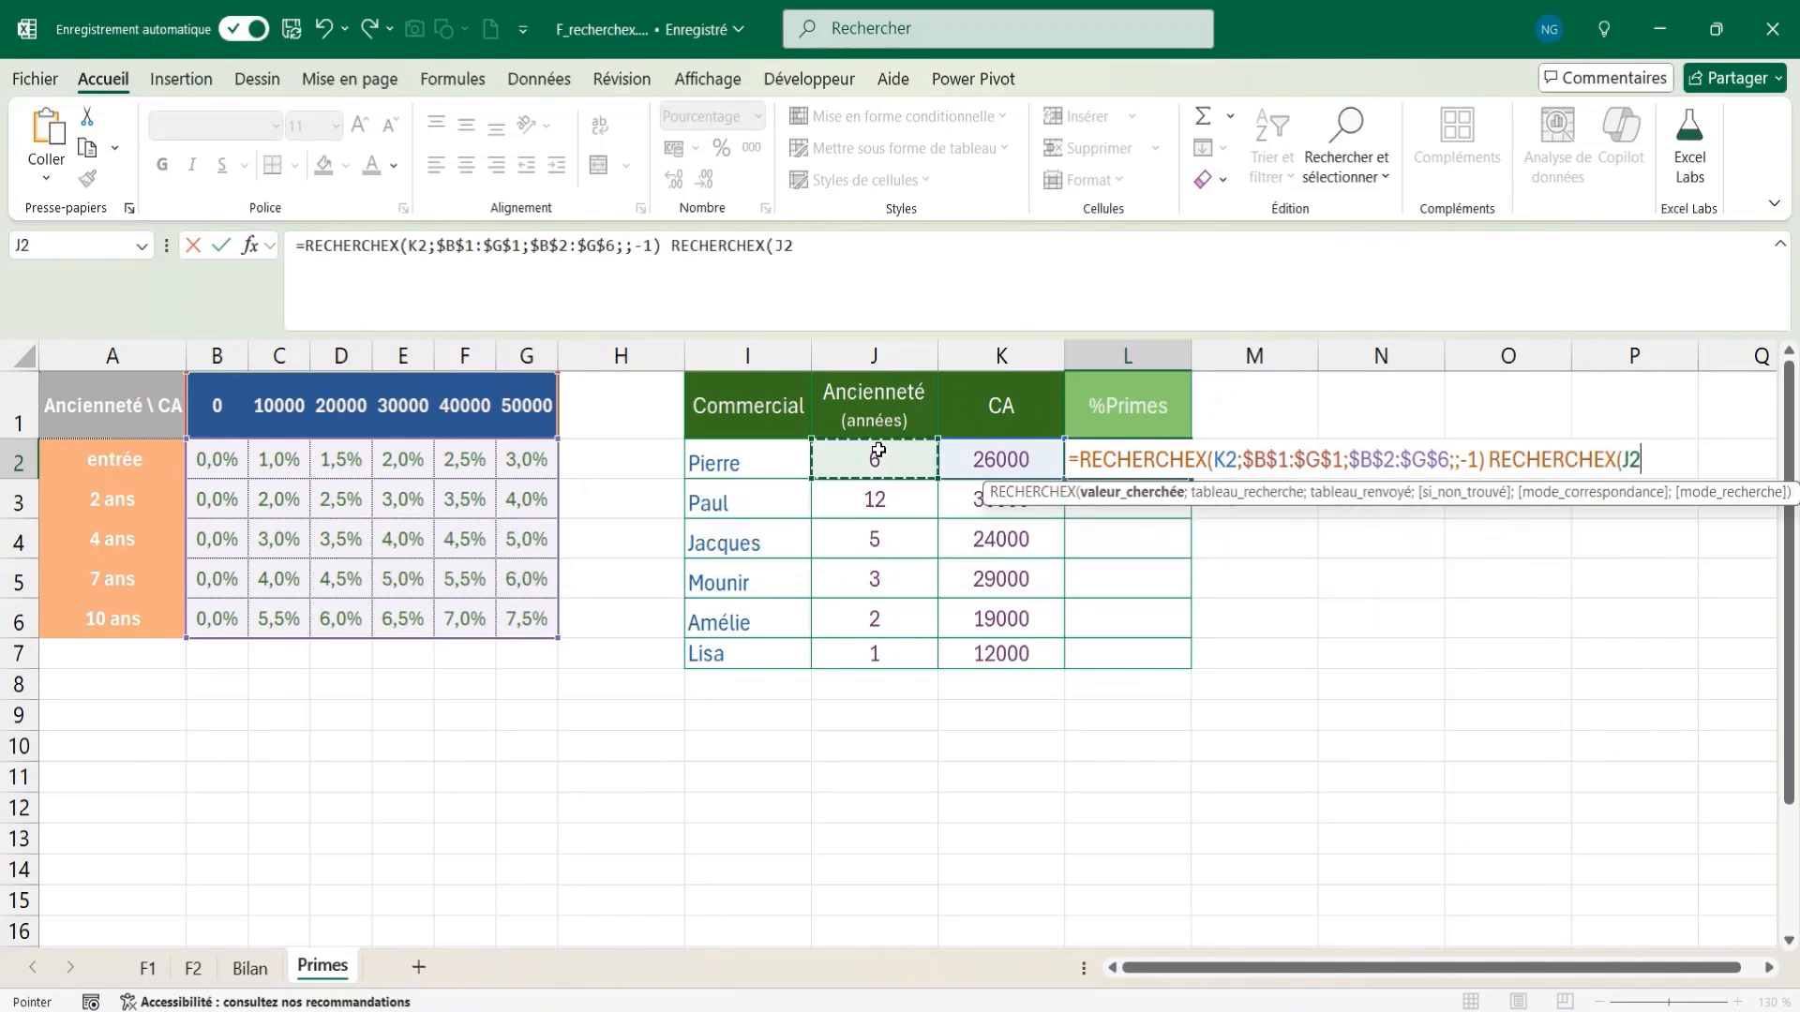
text(;)
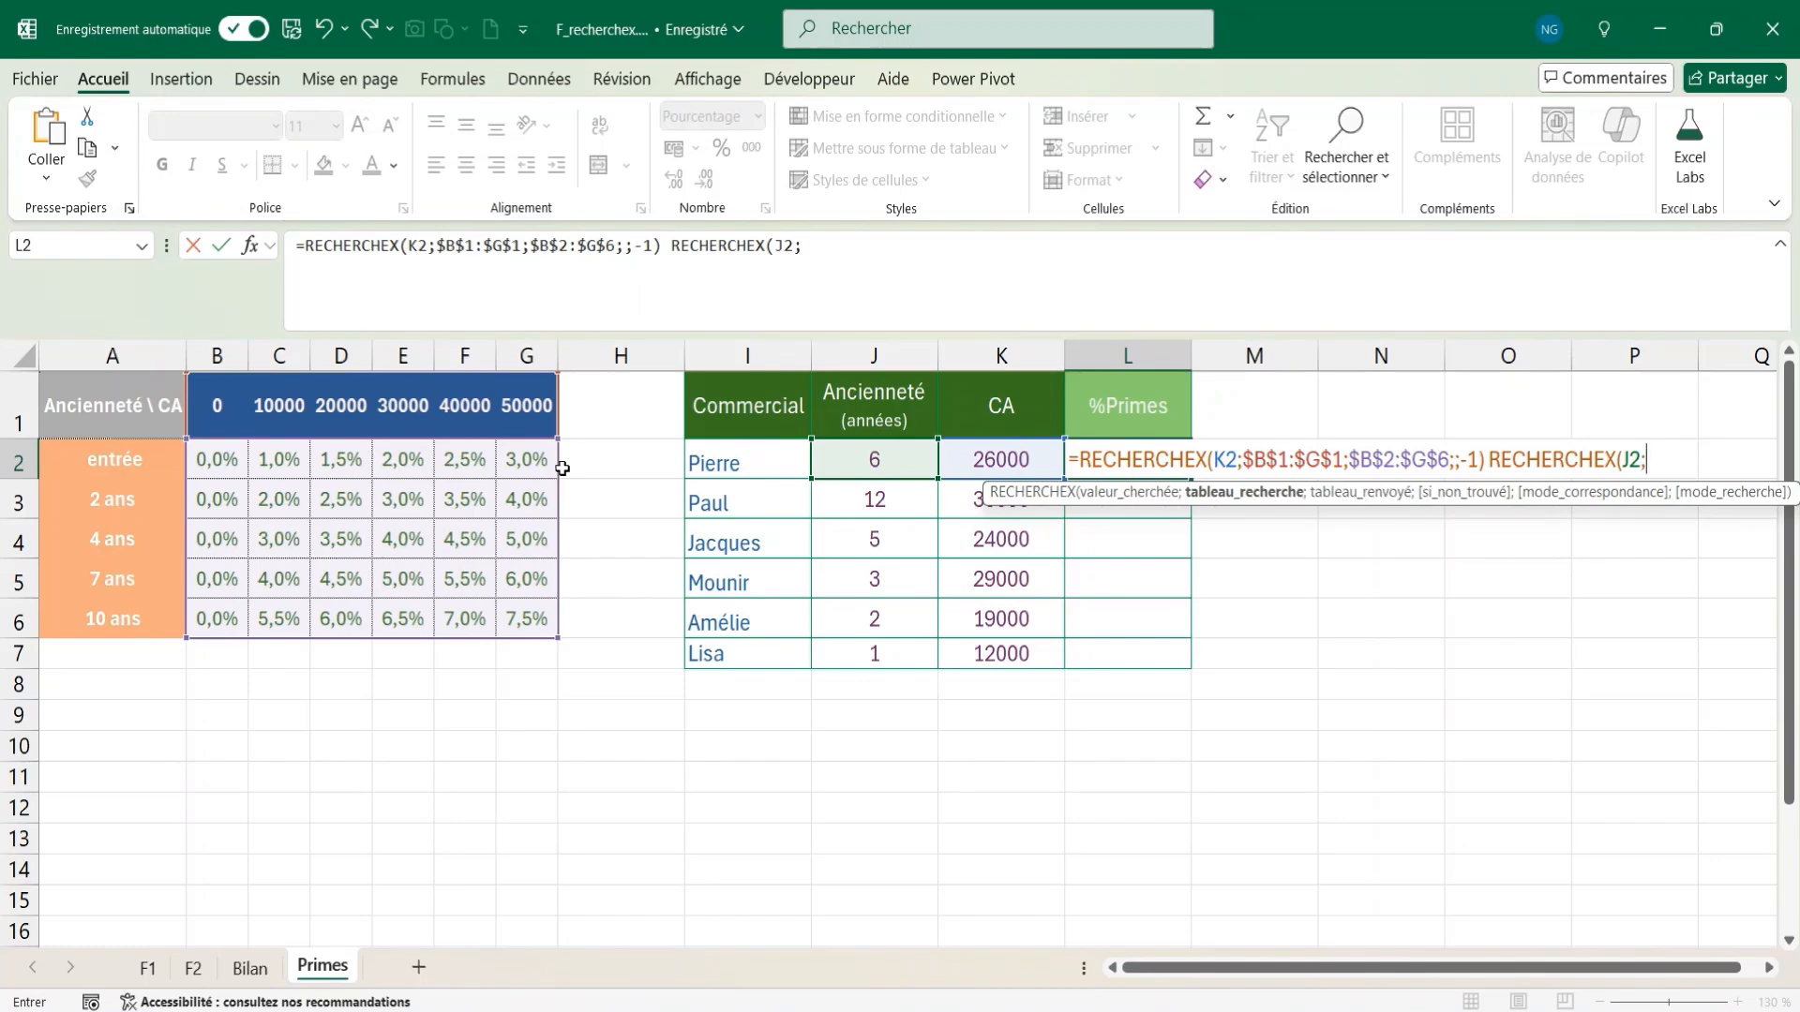
drag(112, 459, 134, 612)
key(F4)
text(;)
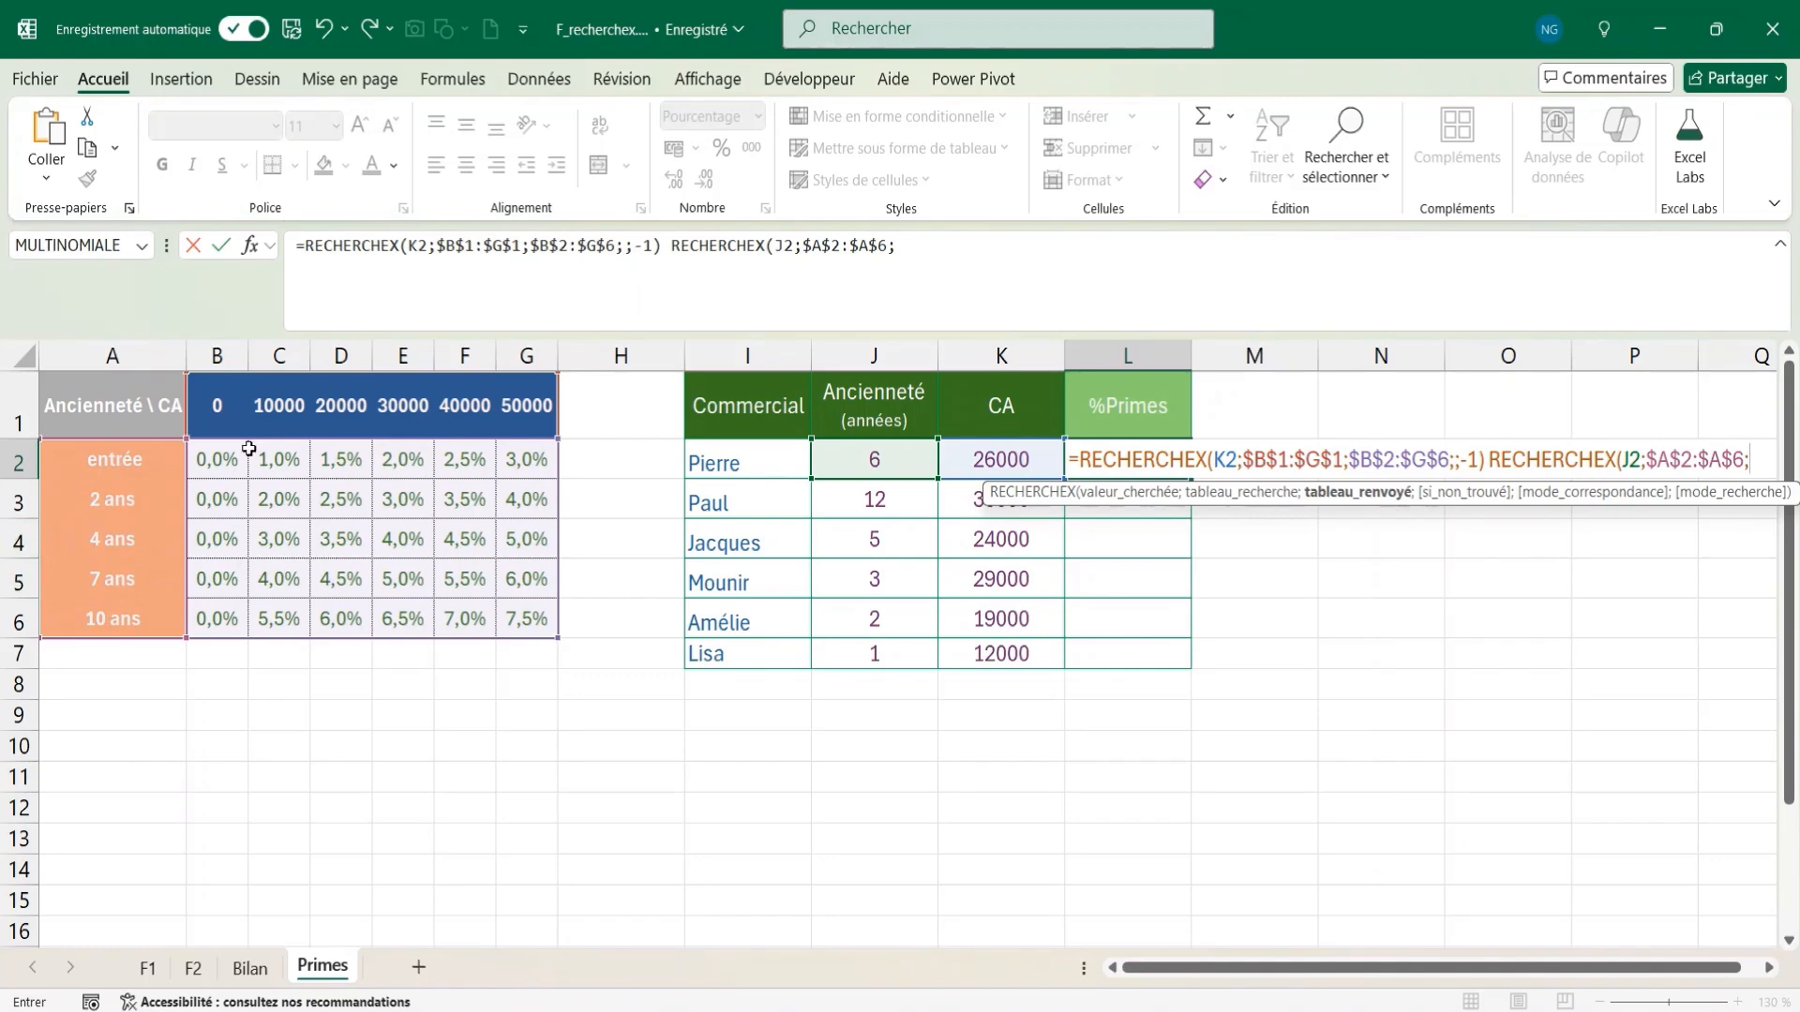
- Finish the second RECHERCHEX with return range $B$2:$G$6, no not-found value and match mode -1, and validate the L2 formula
drag(215, 459, 512, 614)
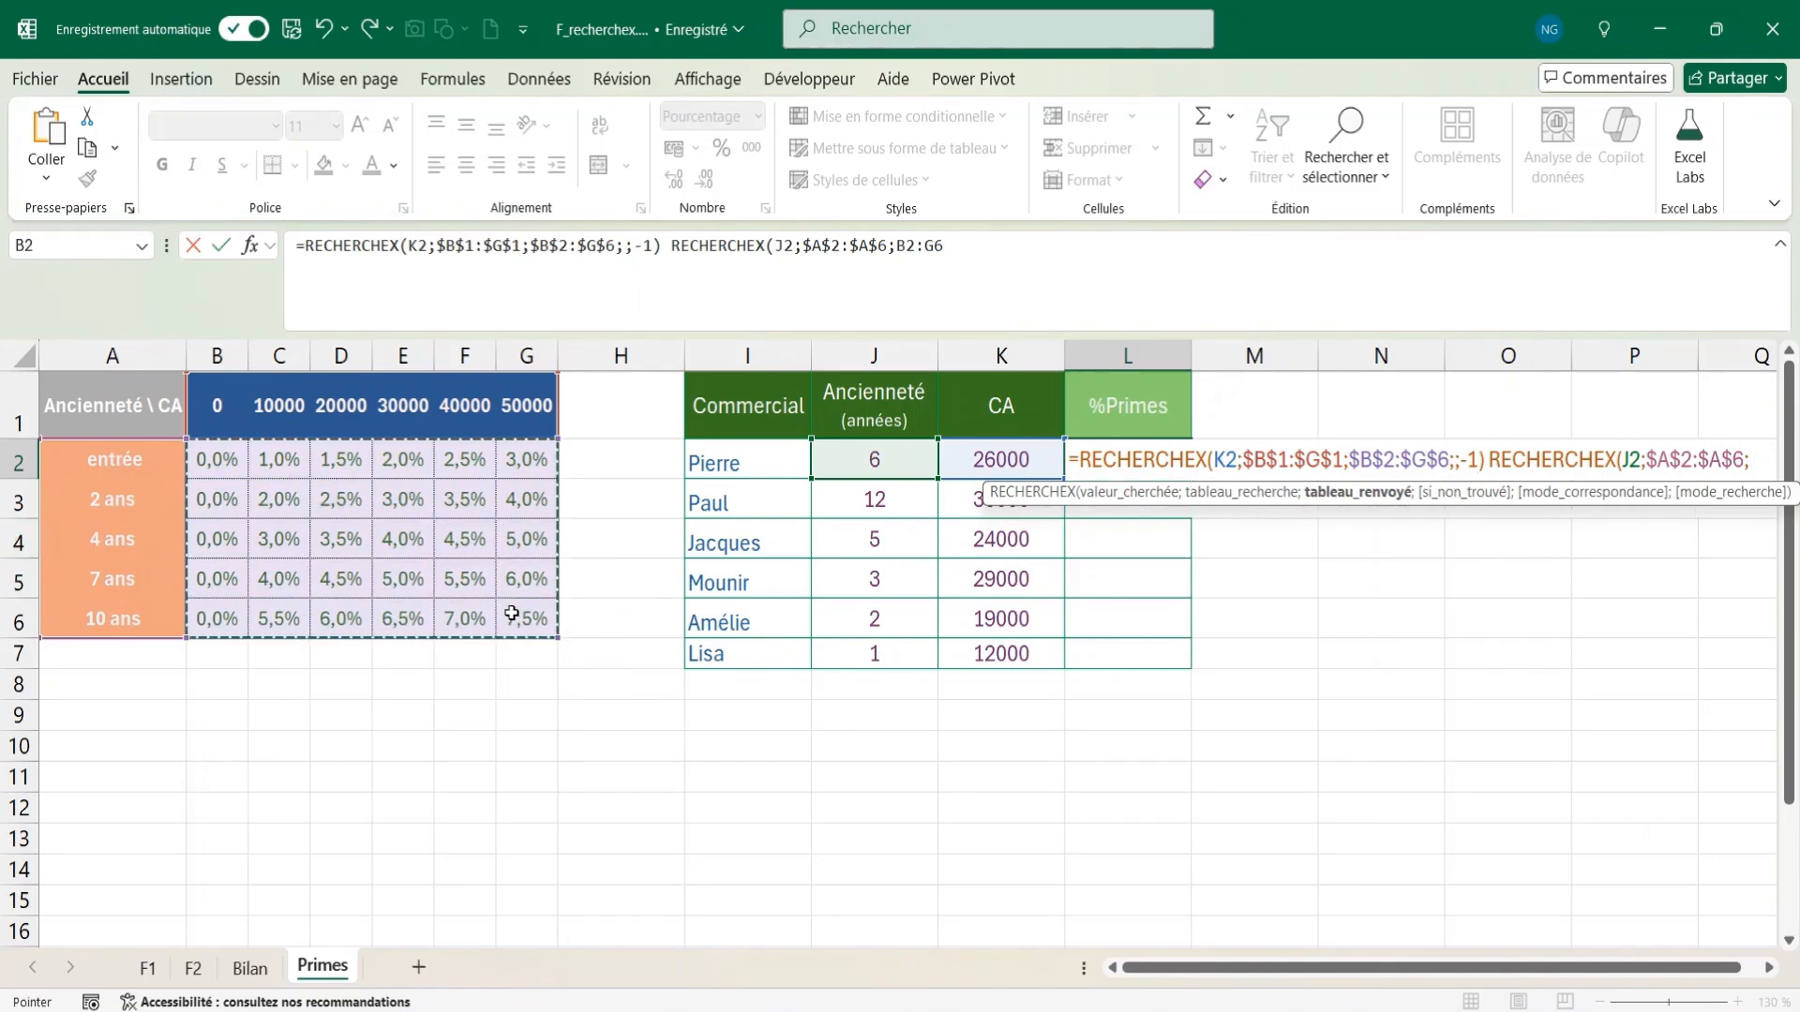
key(F4)
text(;;)
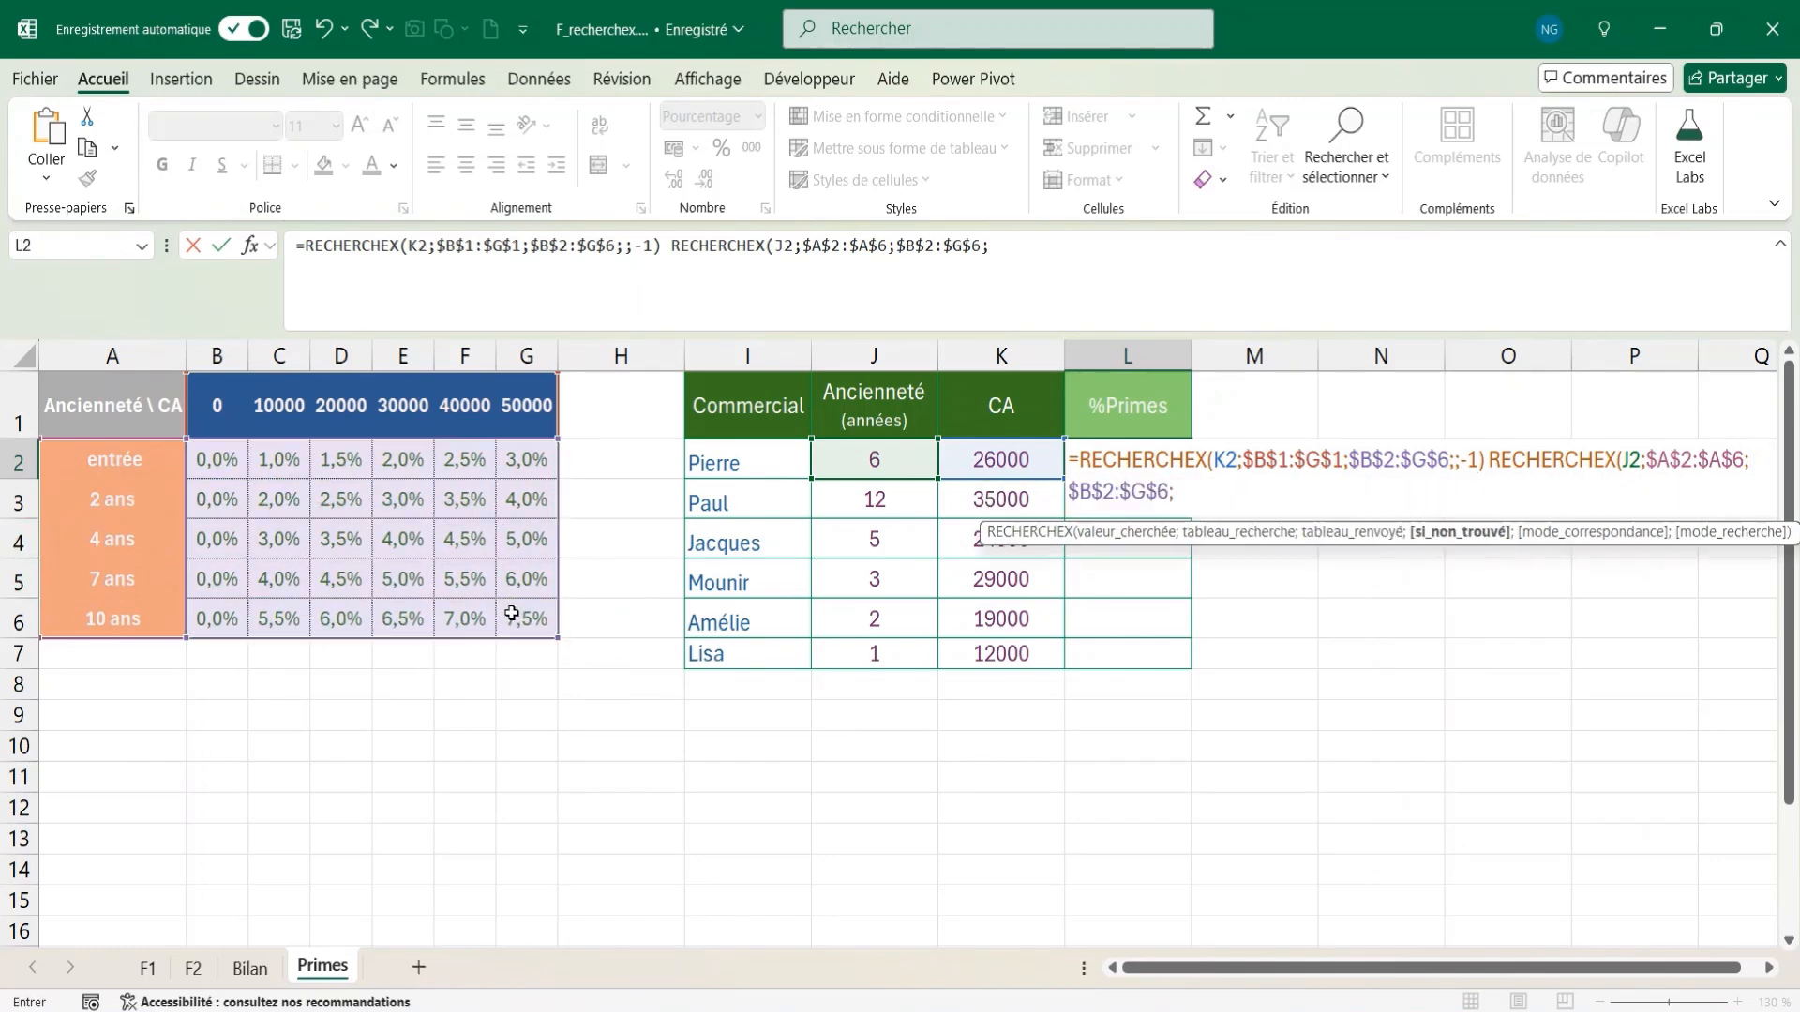
text())
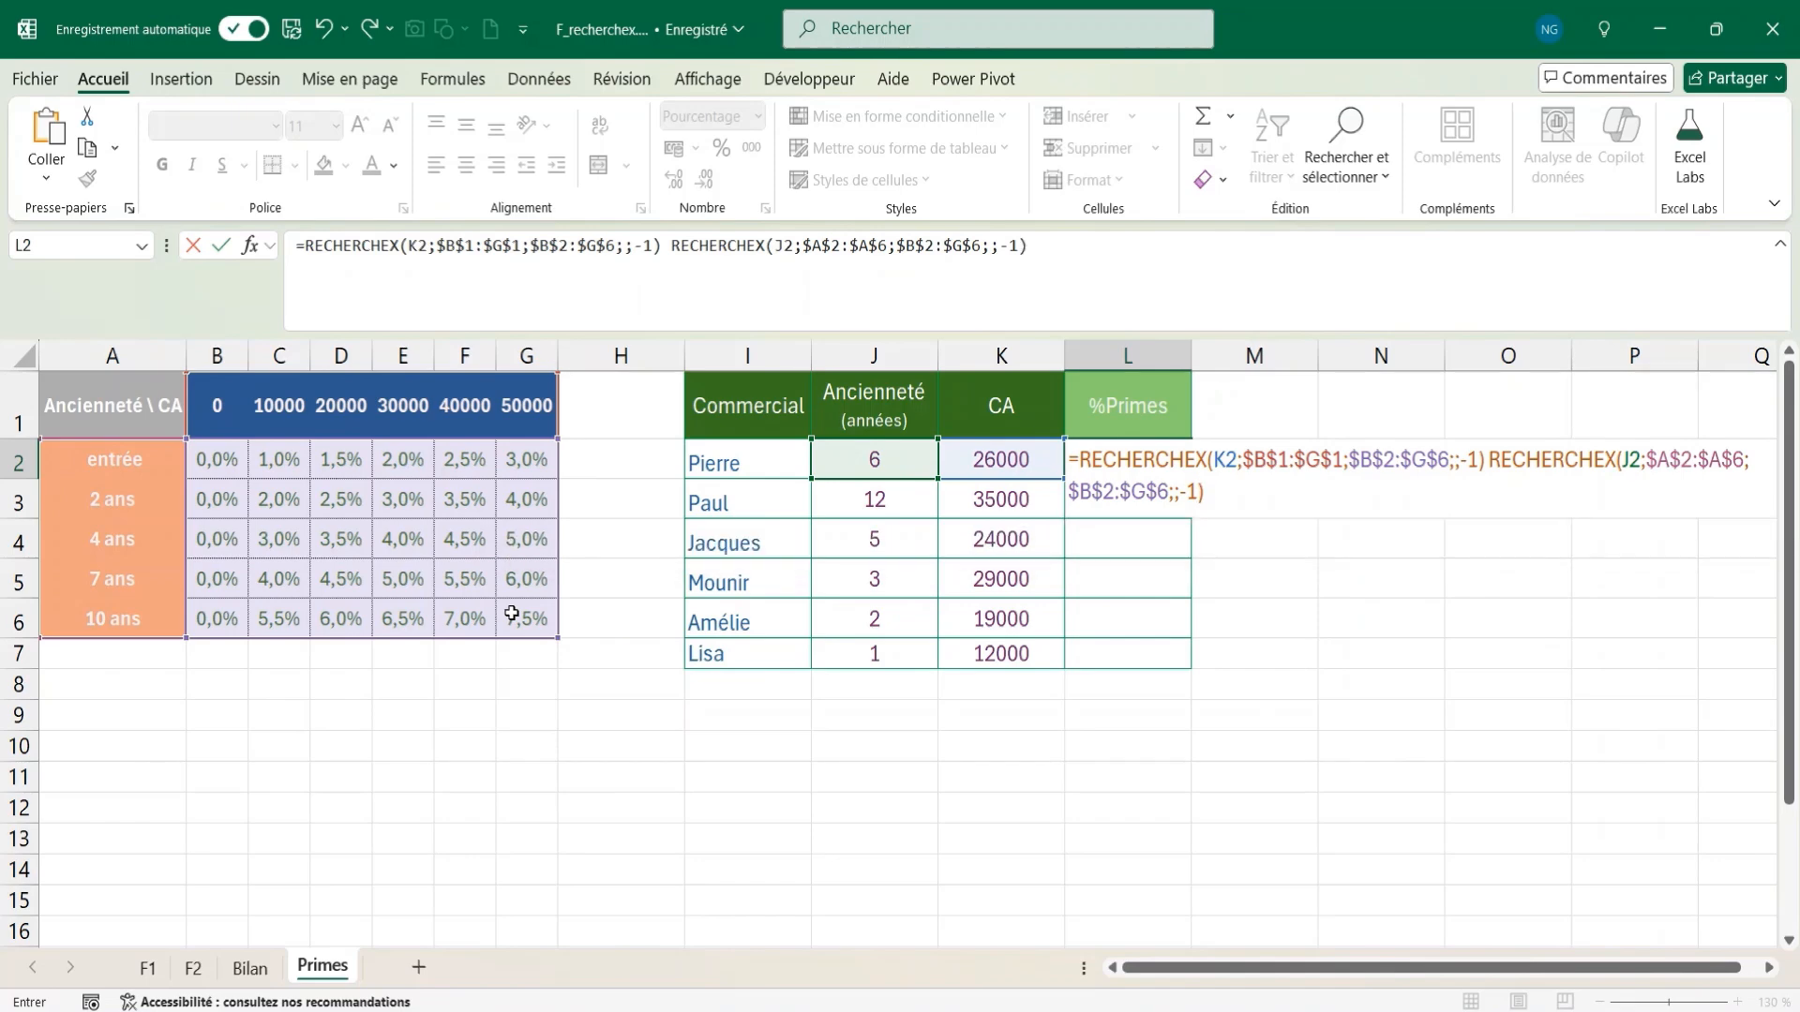
click(306, 245)
drag(305, 245, 1033, 246)
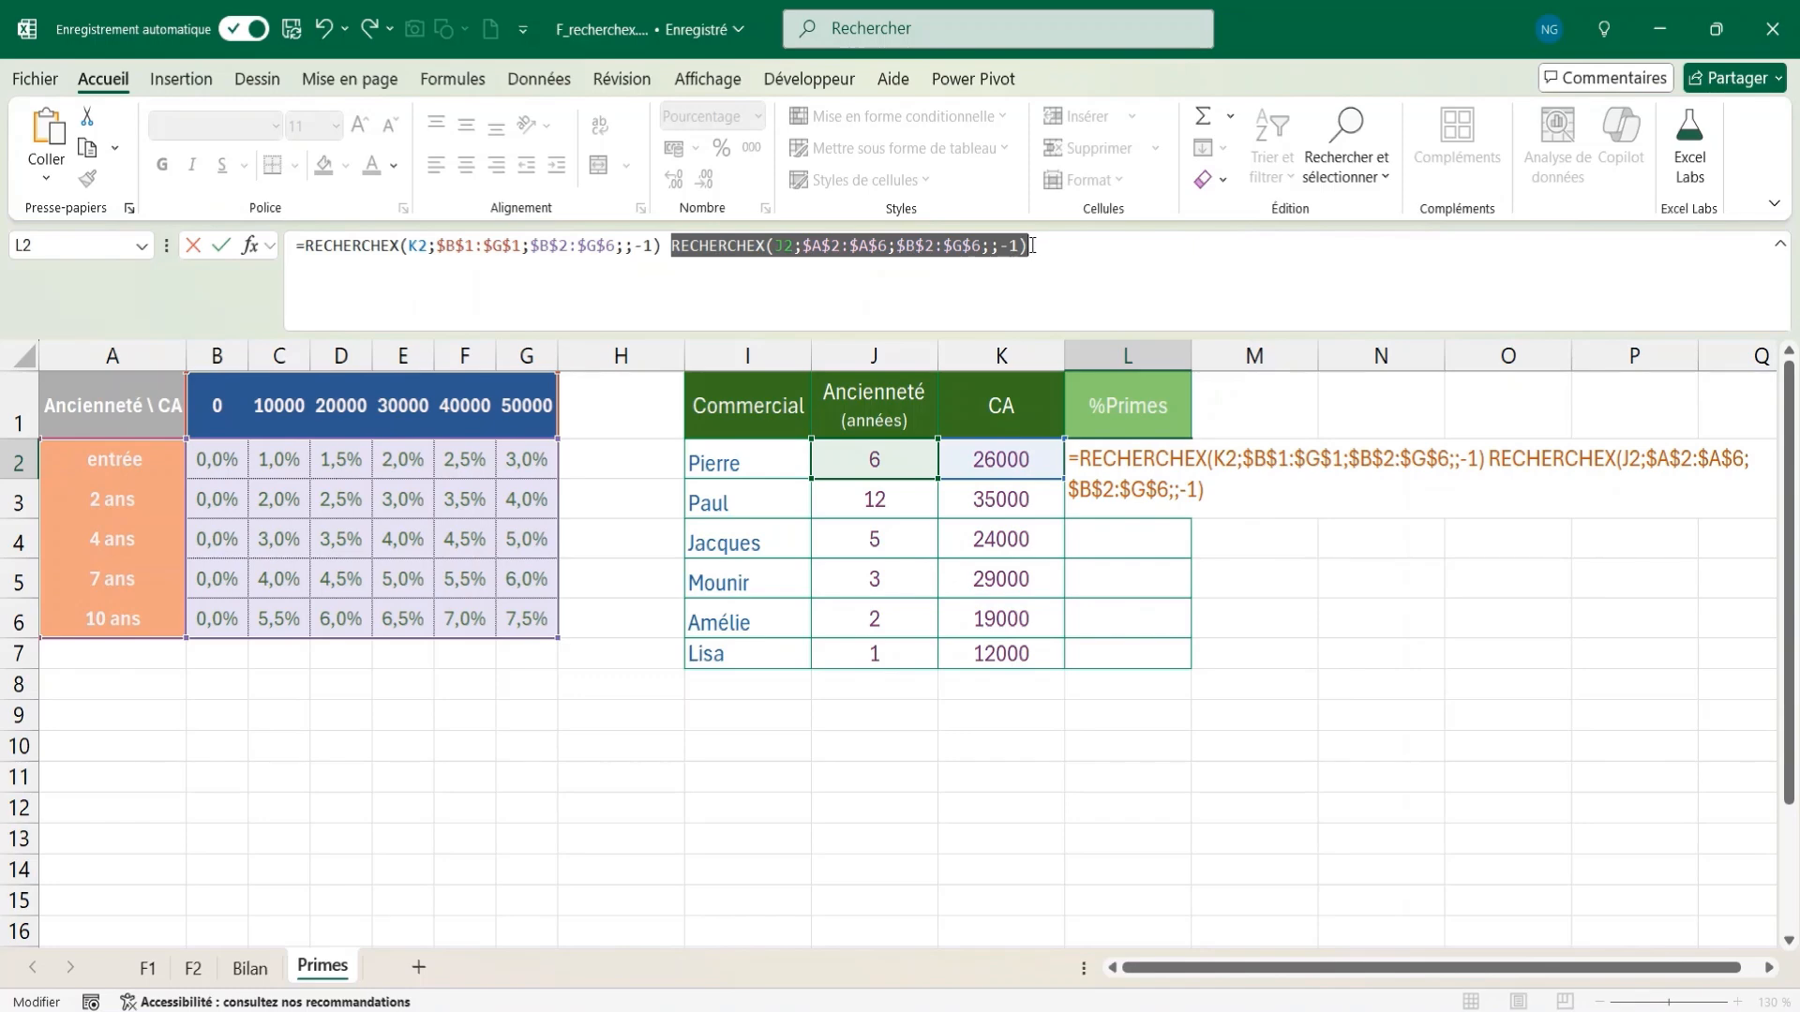
key(Return)
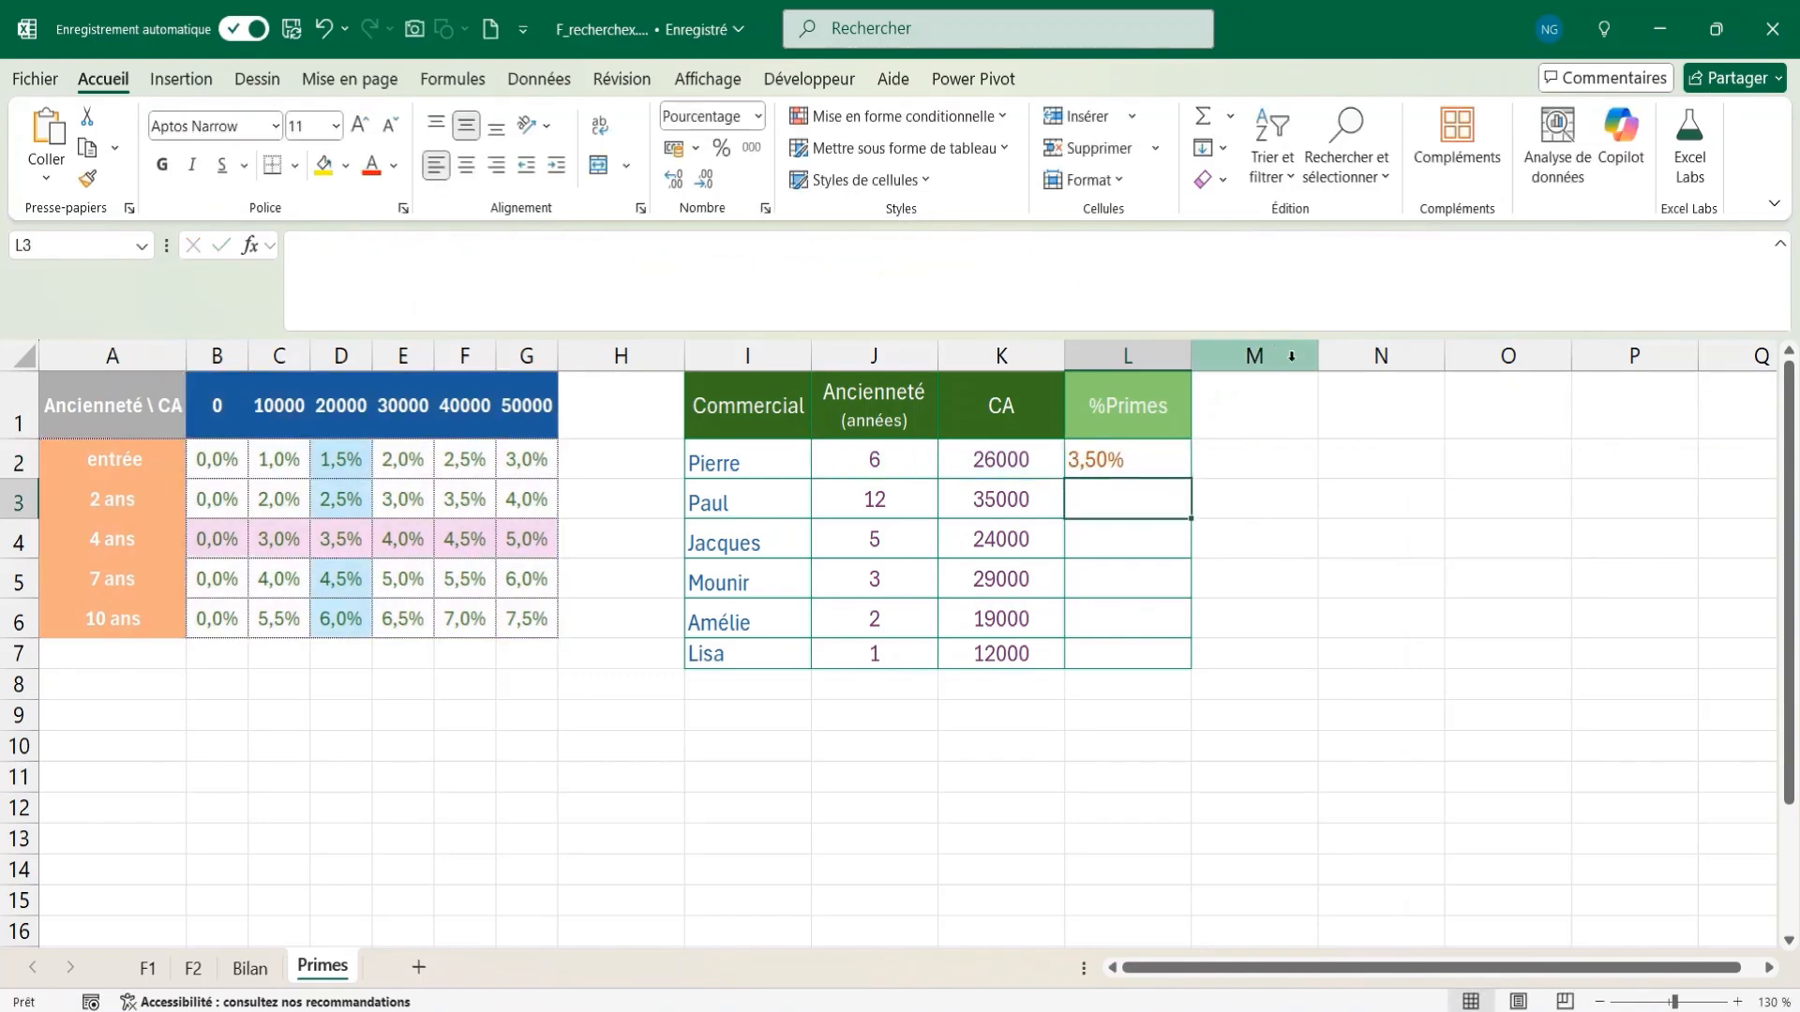
- Check the L2 result by comparing K2 with the CA threshold in D1 and inspecting the seniority thresholds in A4 and A5
click(1007, 461)
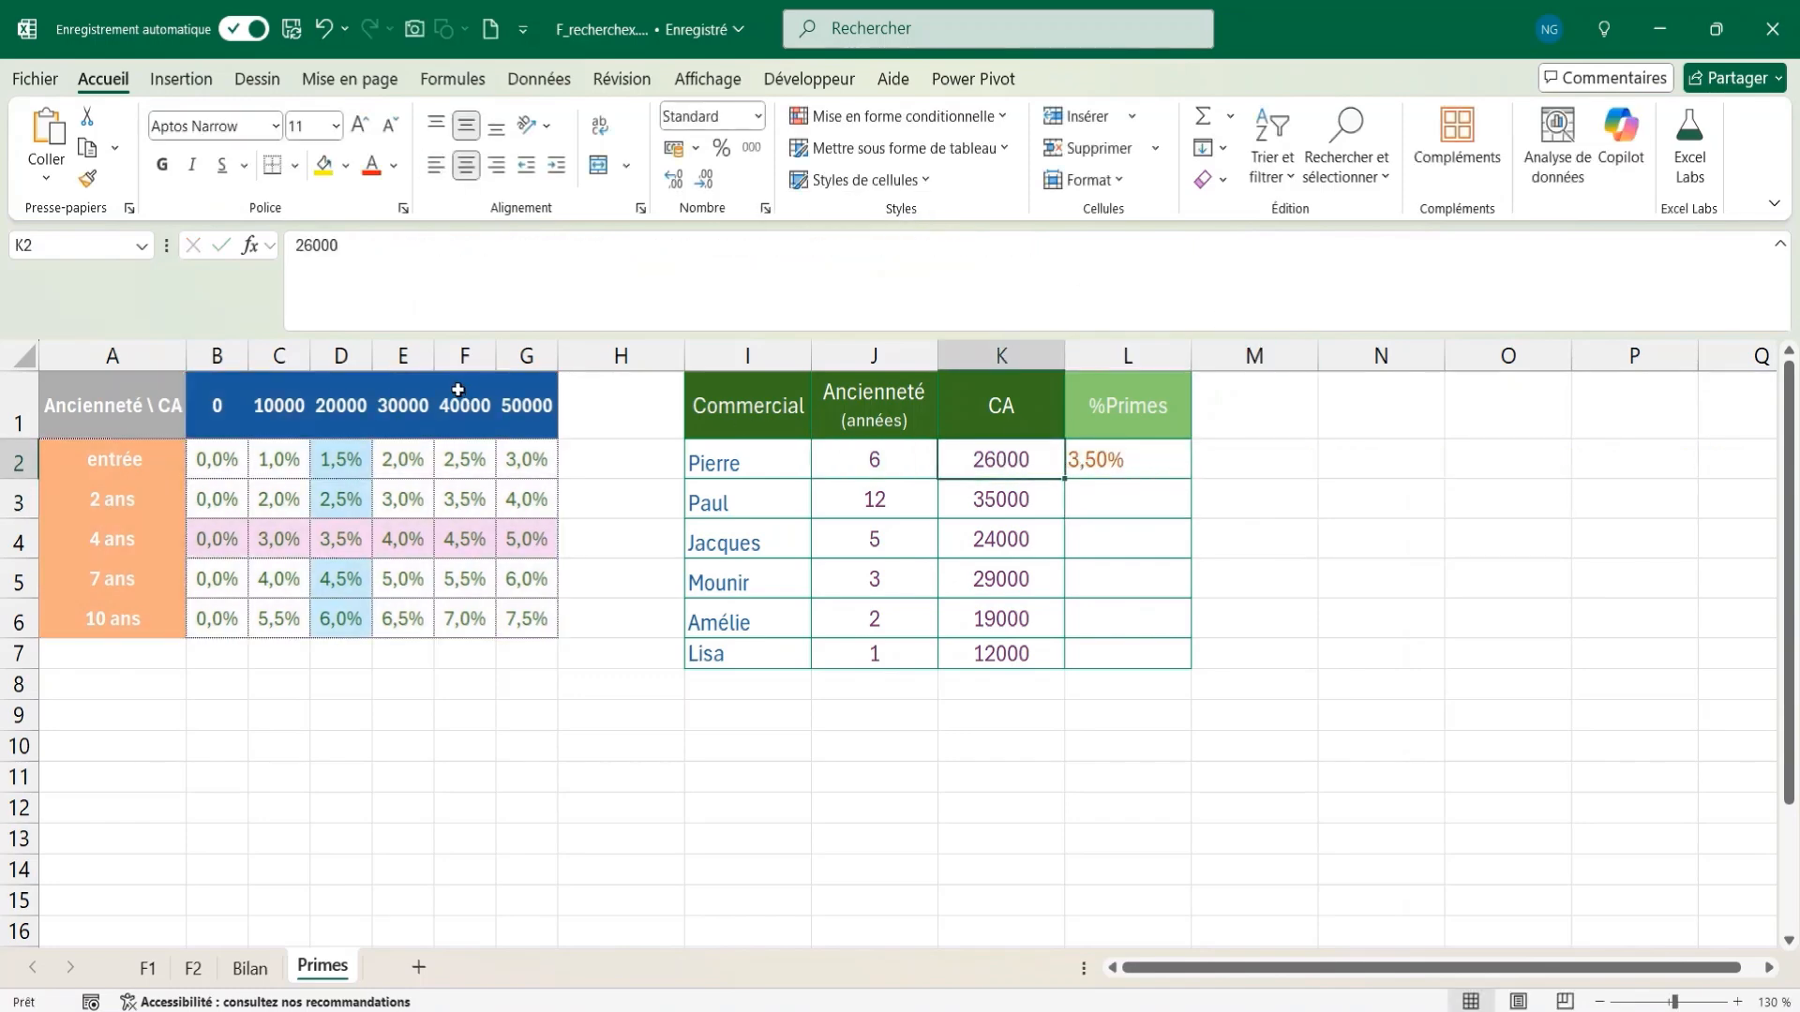
click(344, 411)
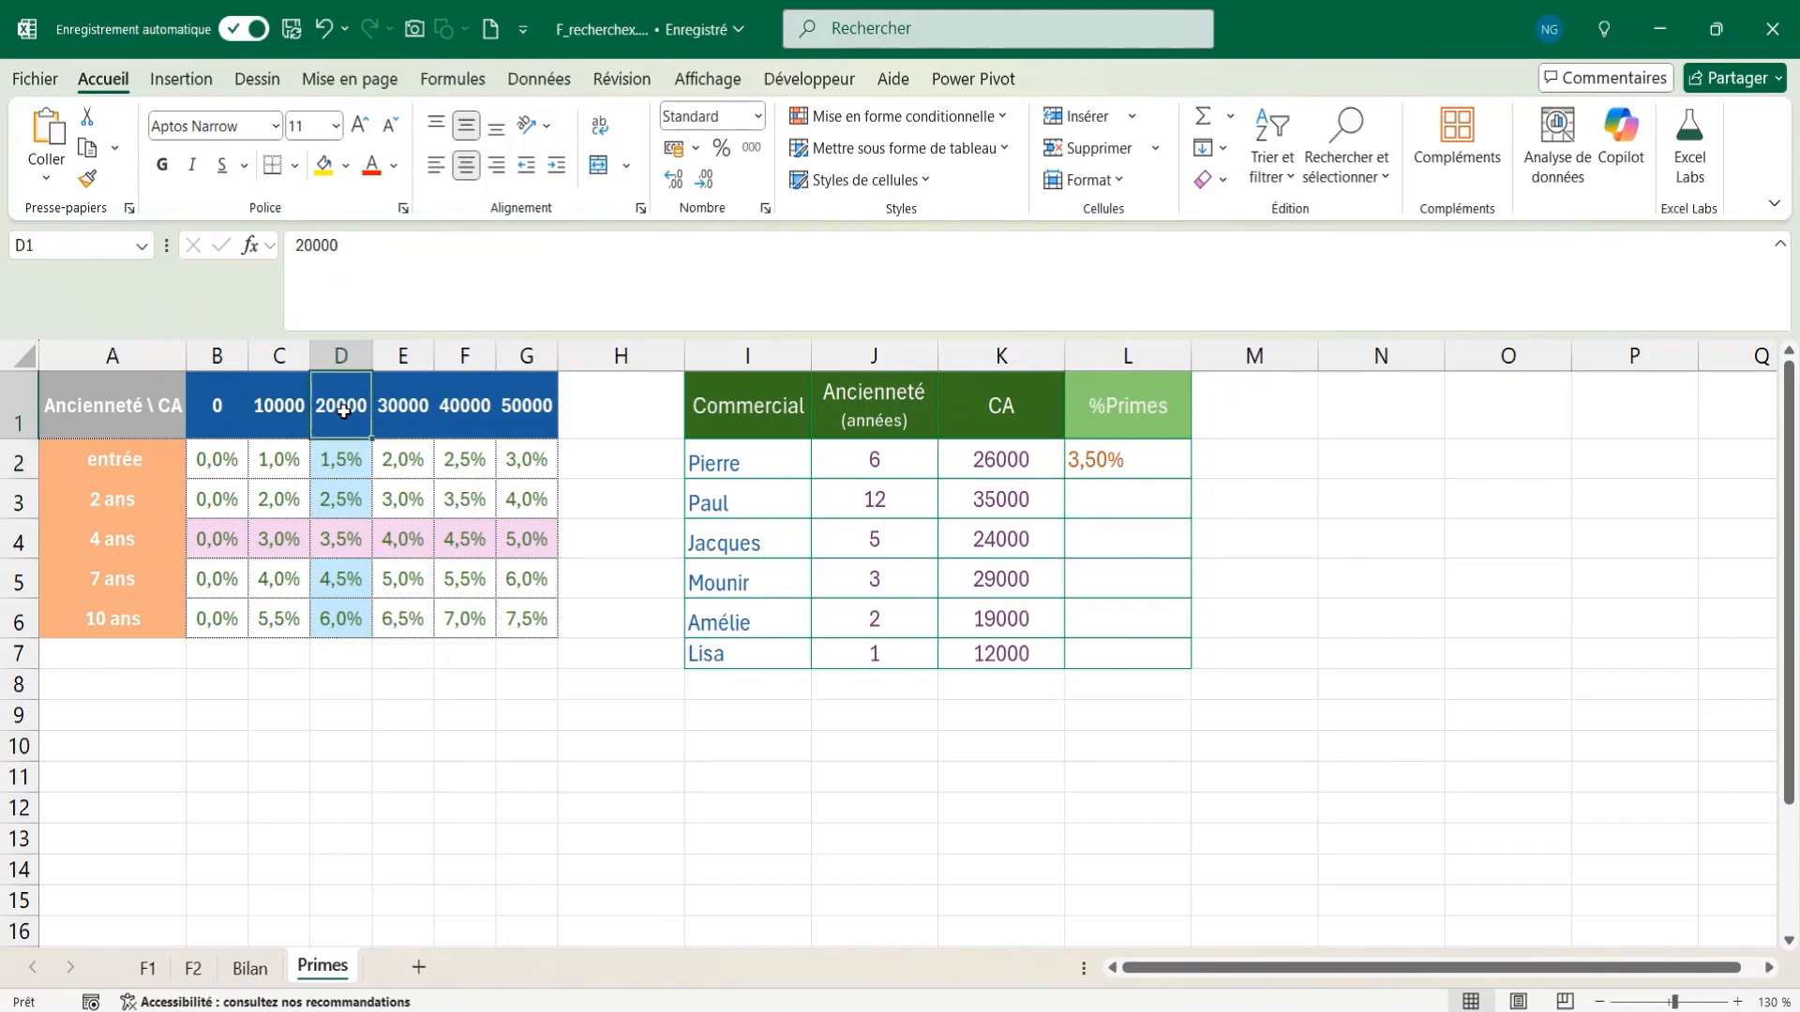
click(131, 539)
click(127, 582)
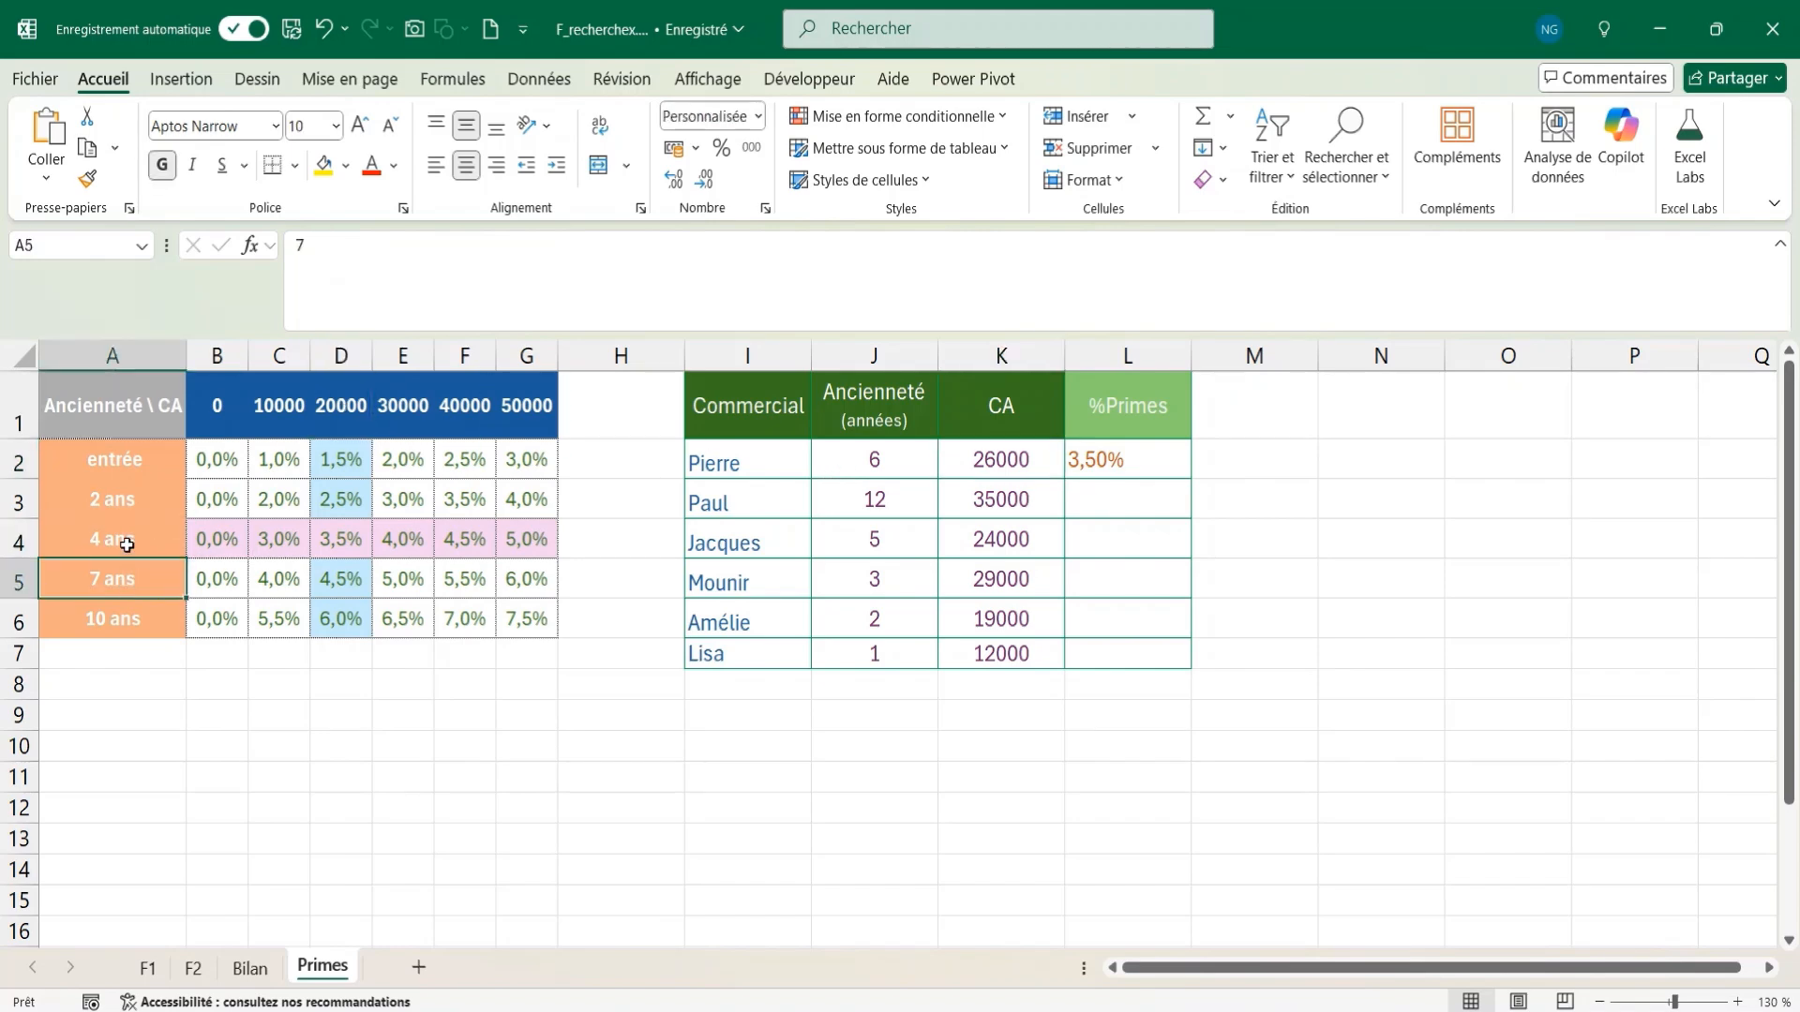
click(126, 542)
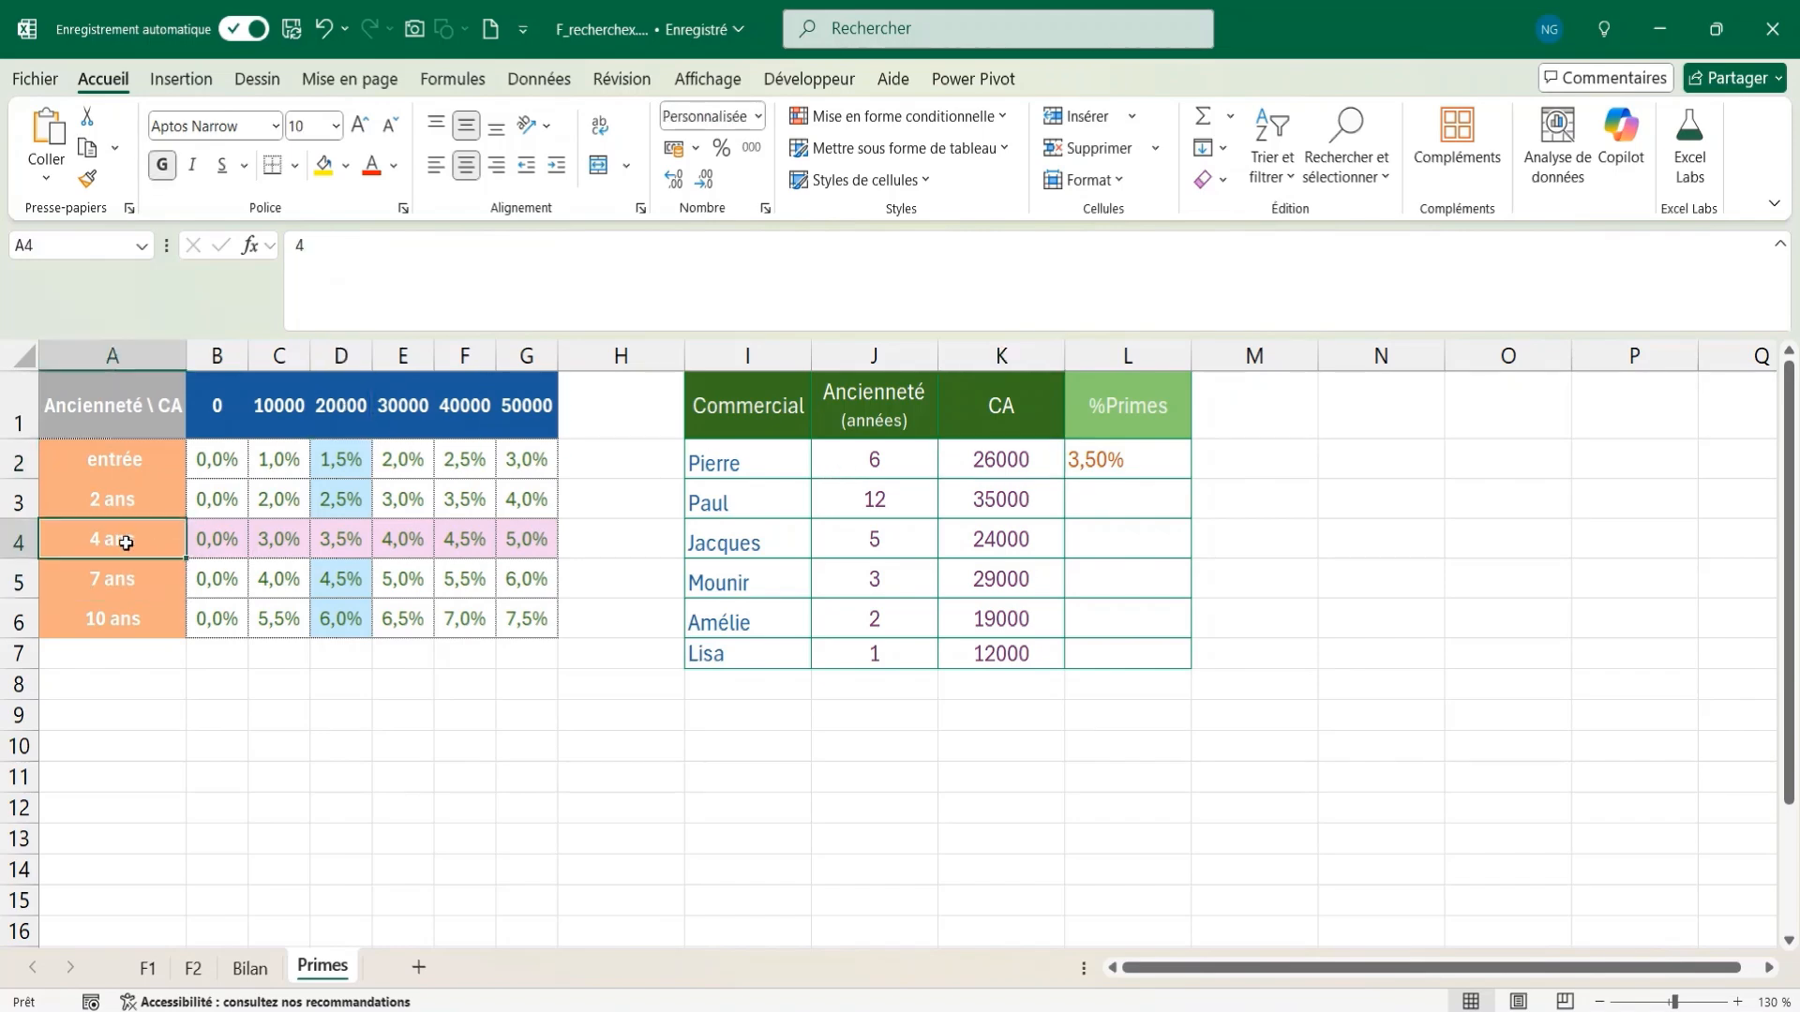
- Fill the intersecting RECHERCHEX formula in L2 down the %Primes column to L7
click(1169, 452)
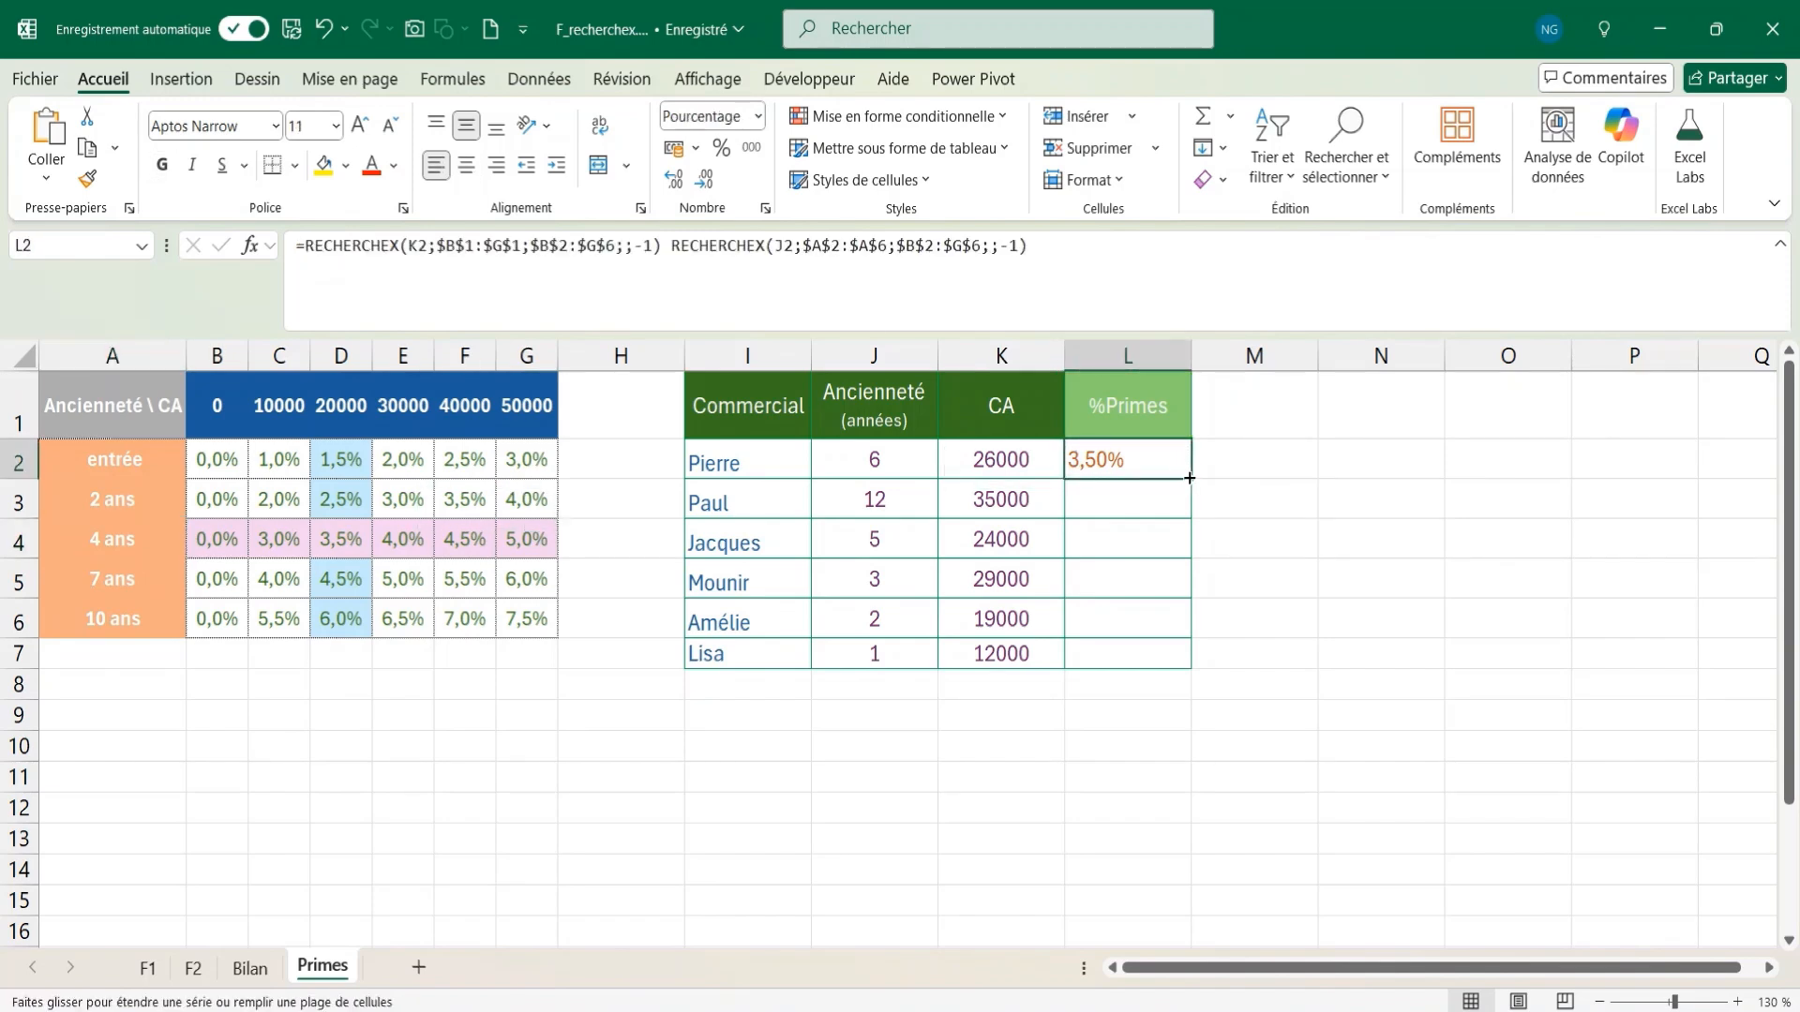
double_click(1190, 479)
- Check the copied bonus formulas in L3, L4 and L6 against the rate grid, recalculating to refresh its highlighting and comparing L3 with E6
click(1122, 500)
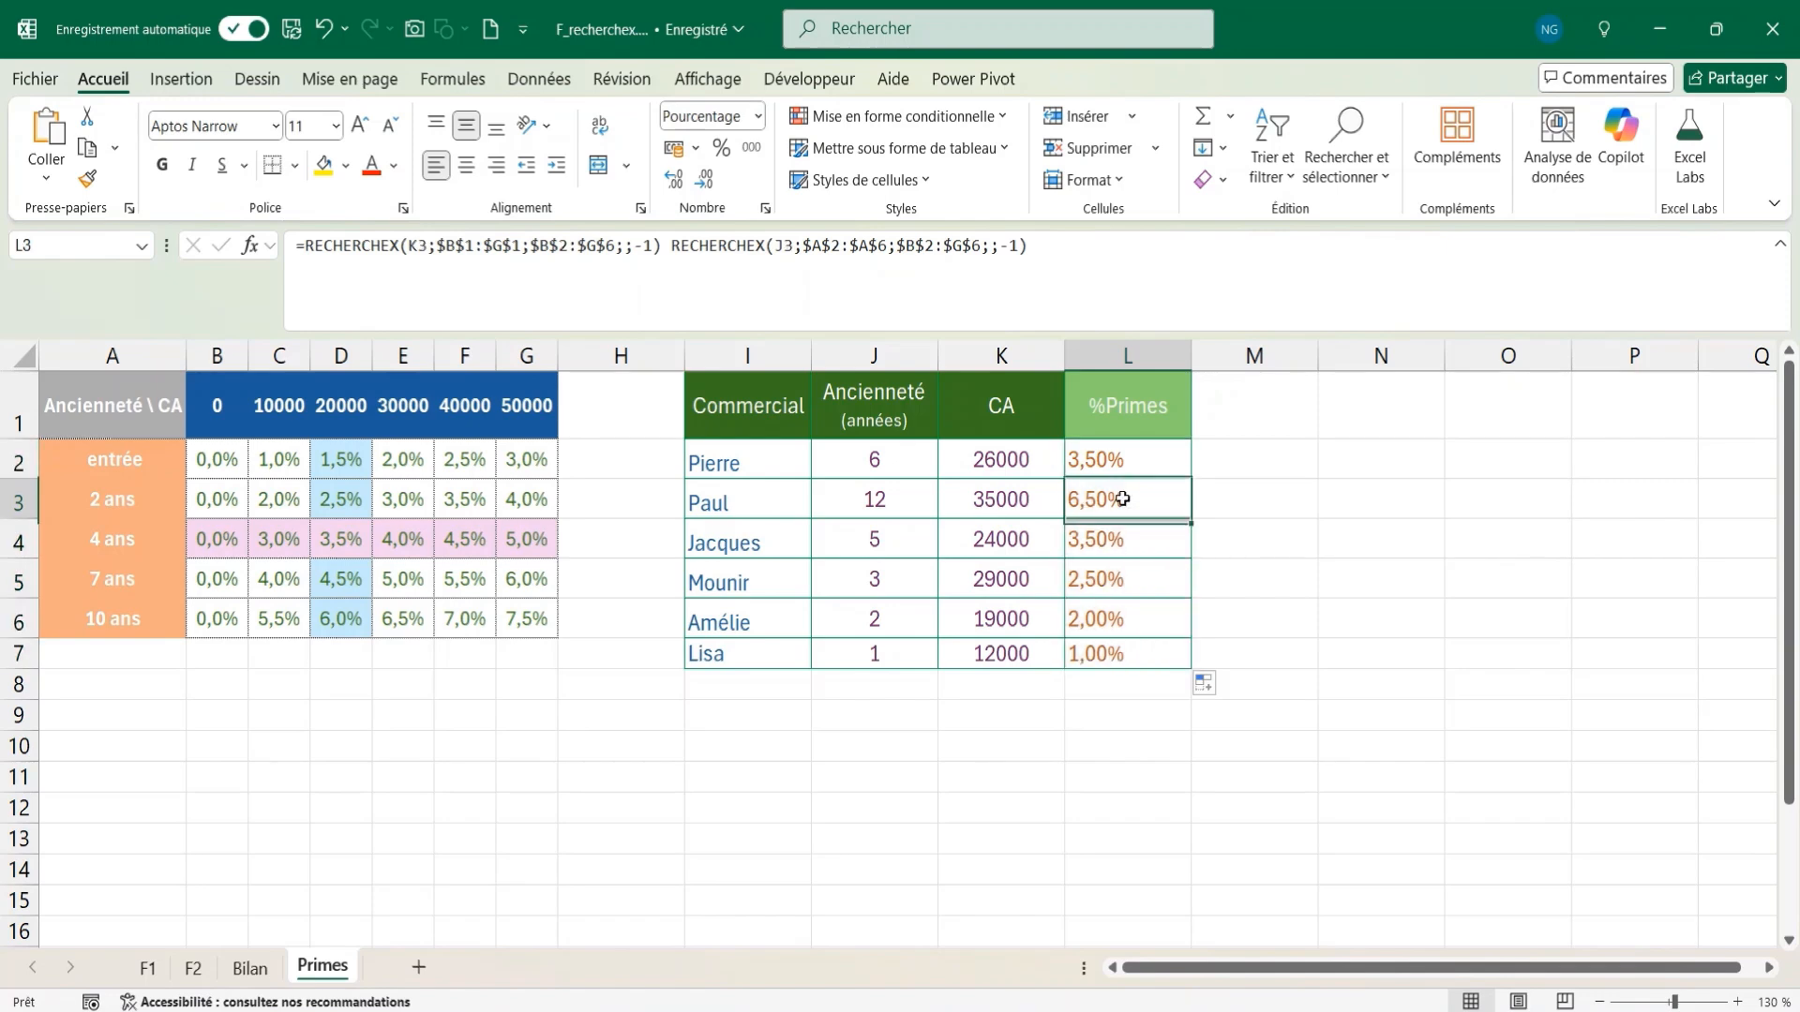
key(F9)
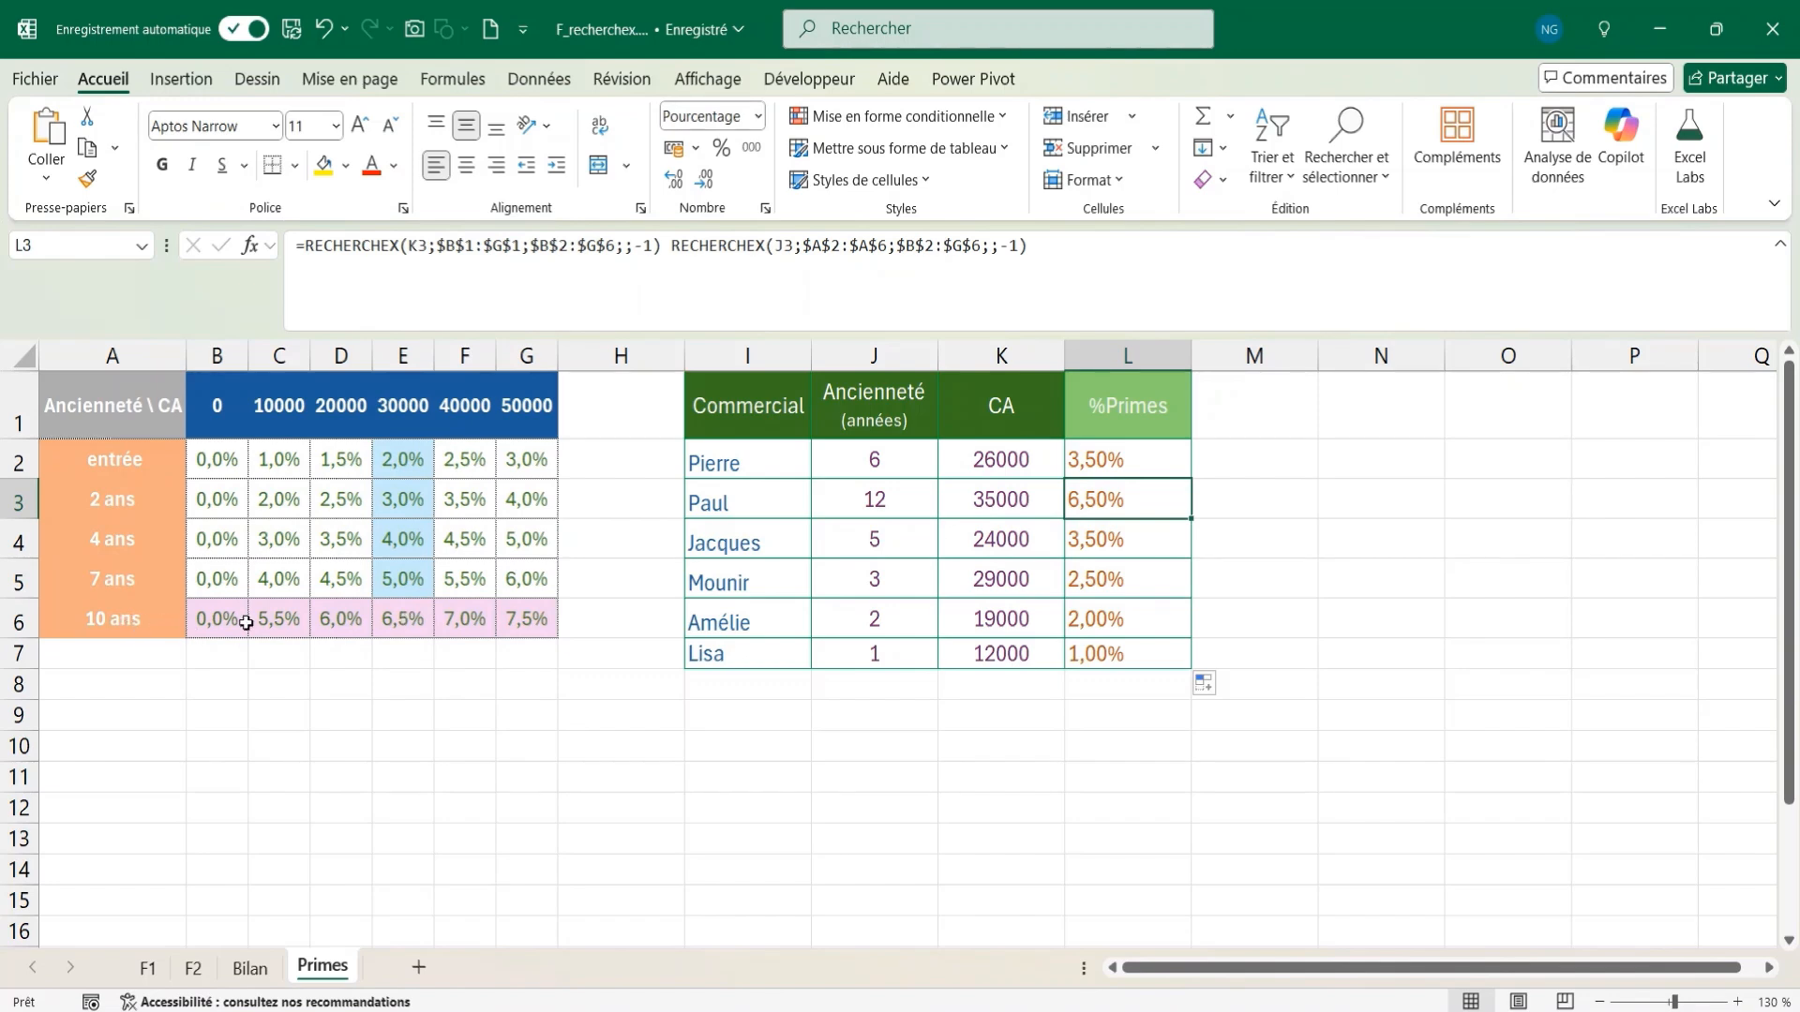
click(405, 615)
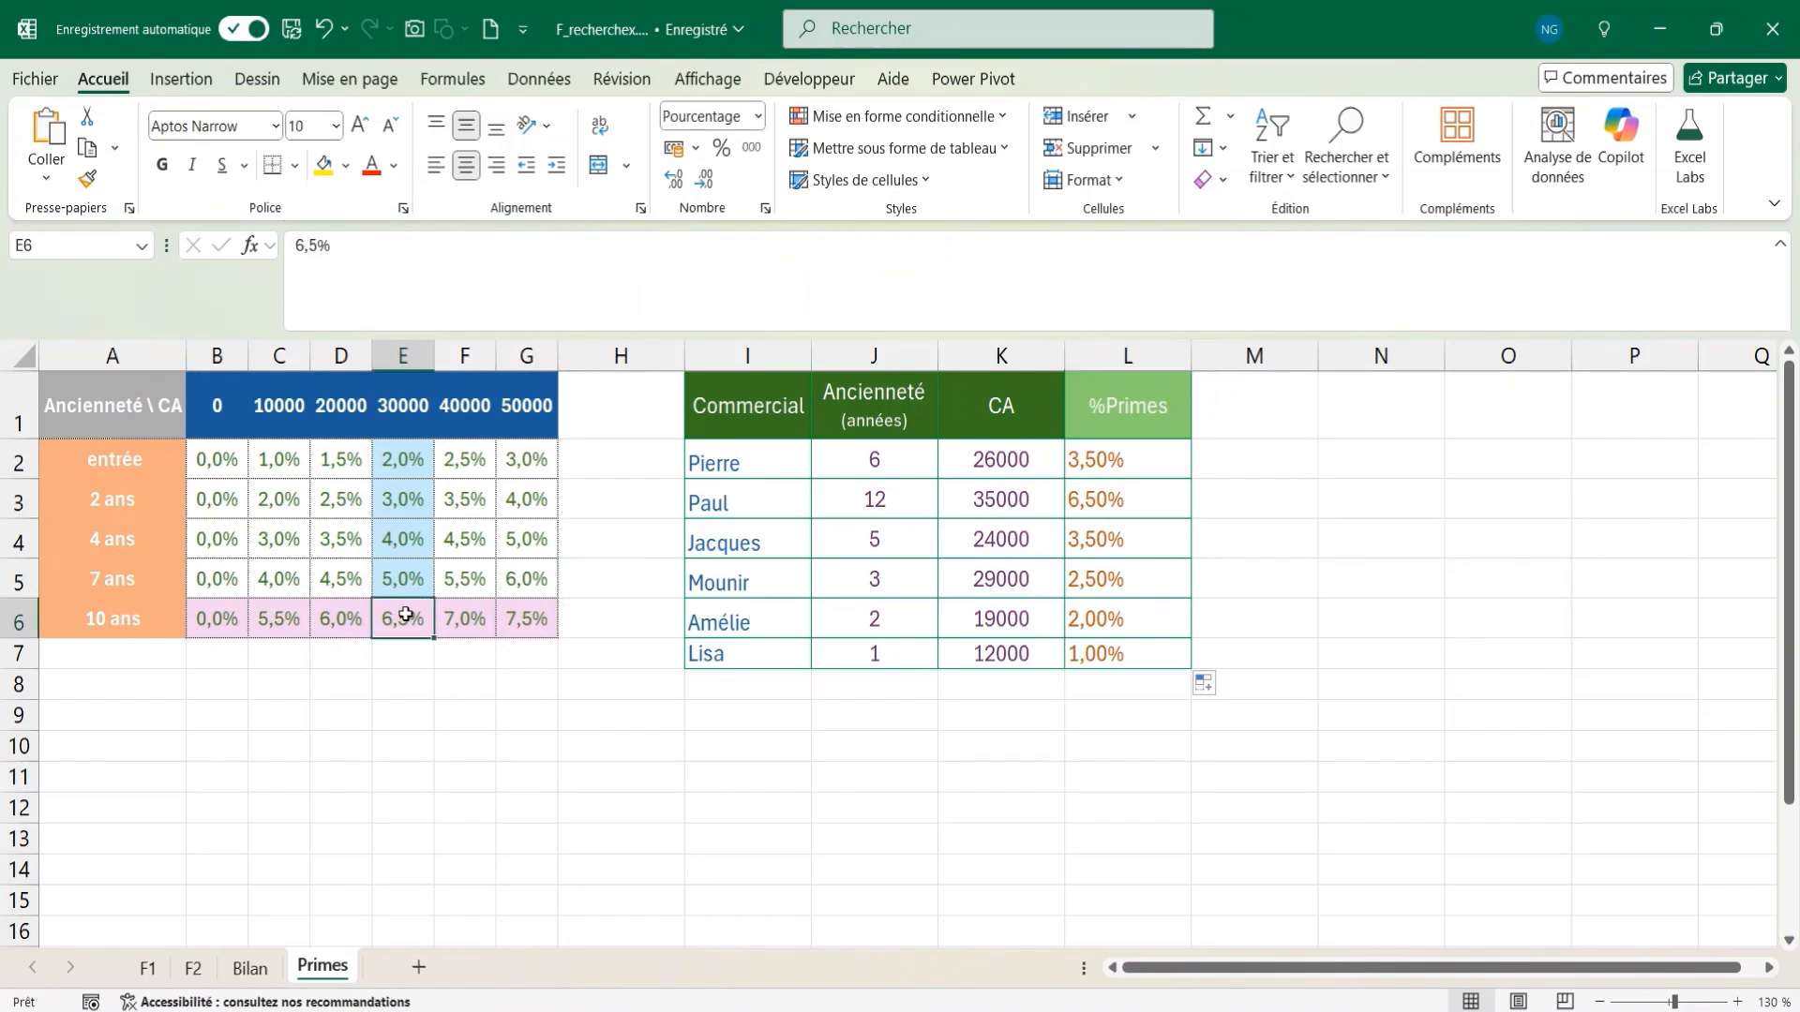
click(1094, 541)
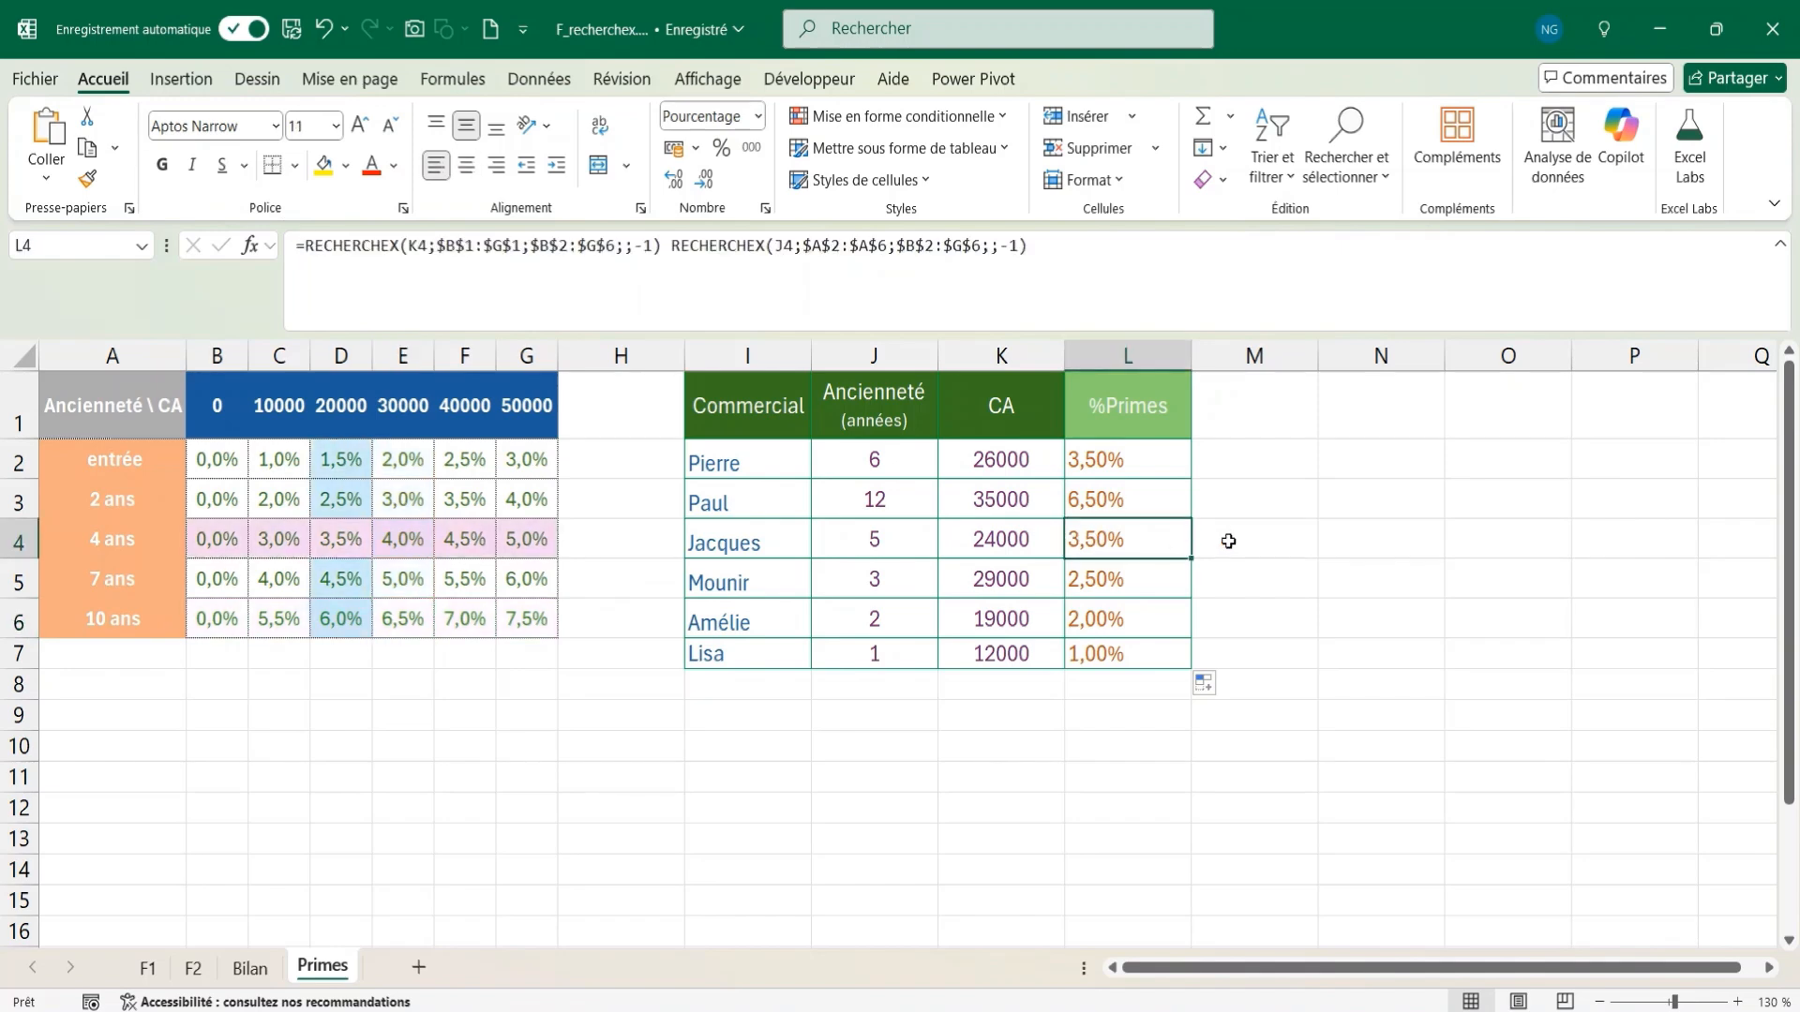
click(1132, 620)
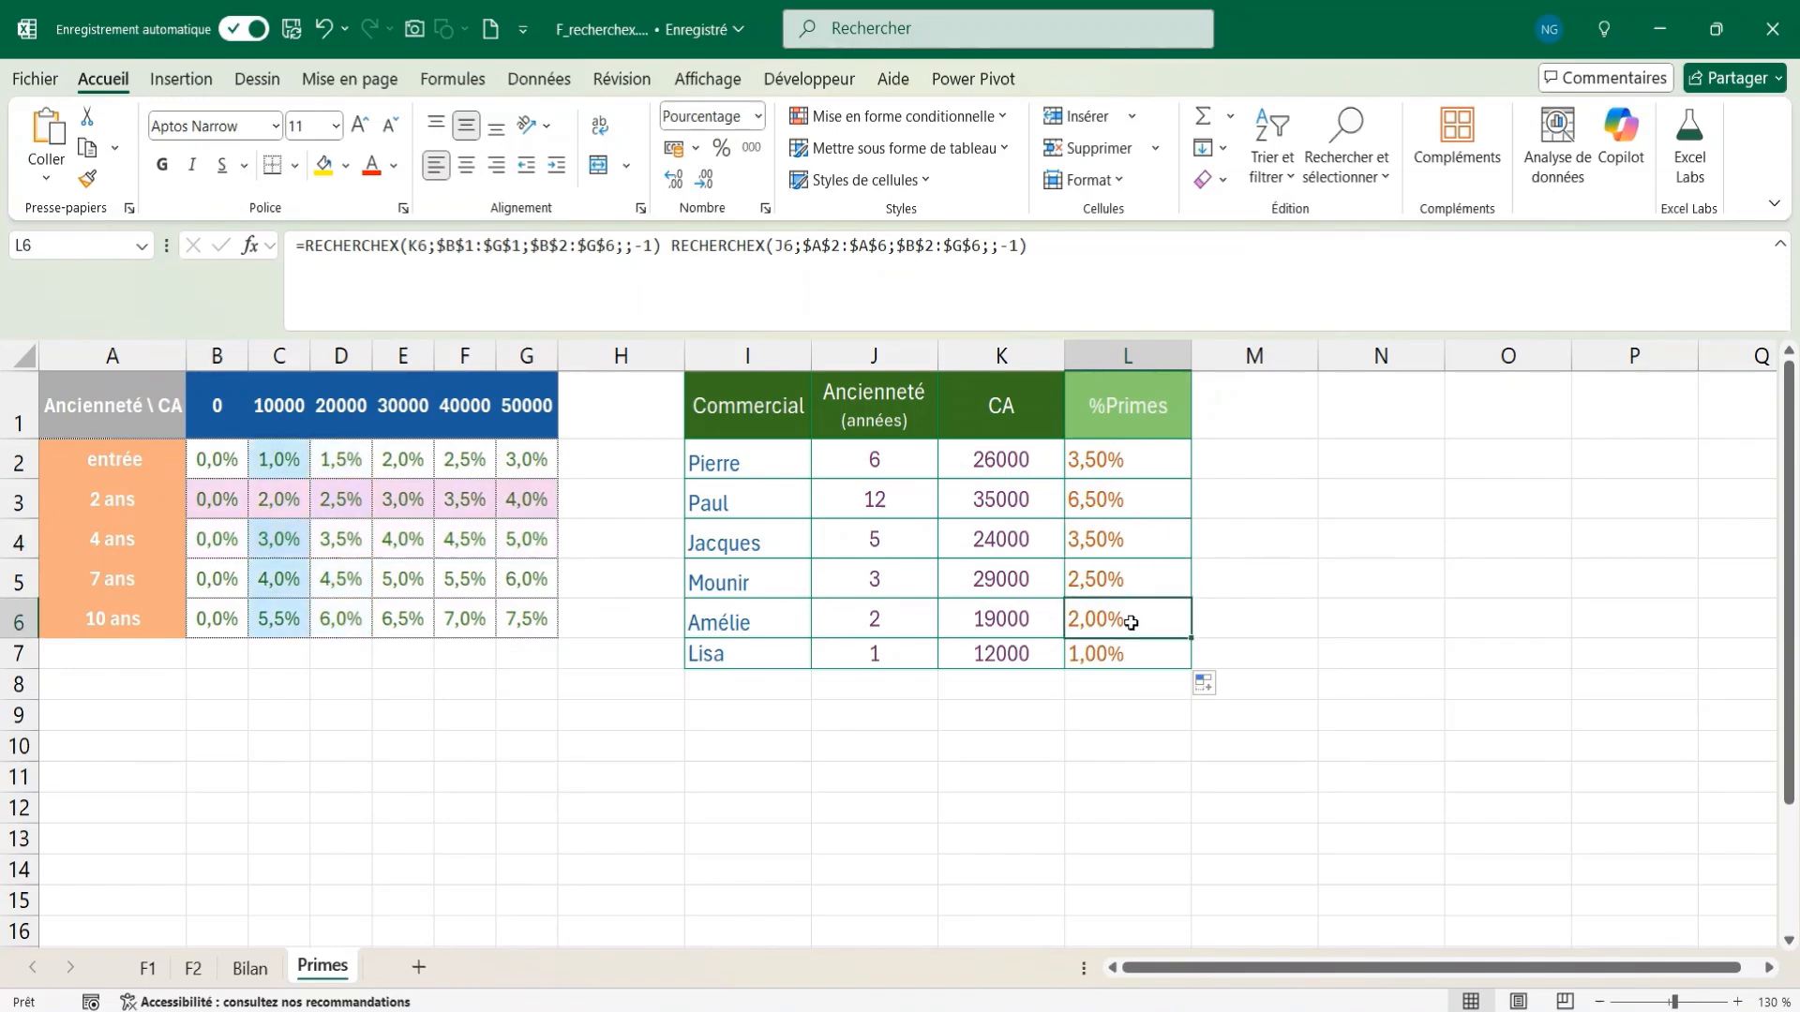